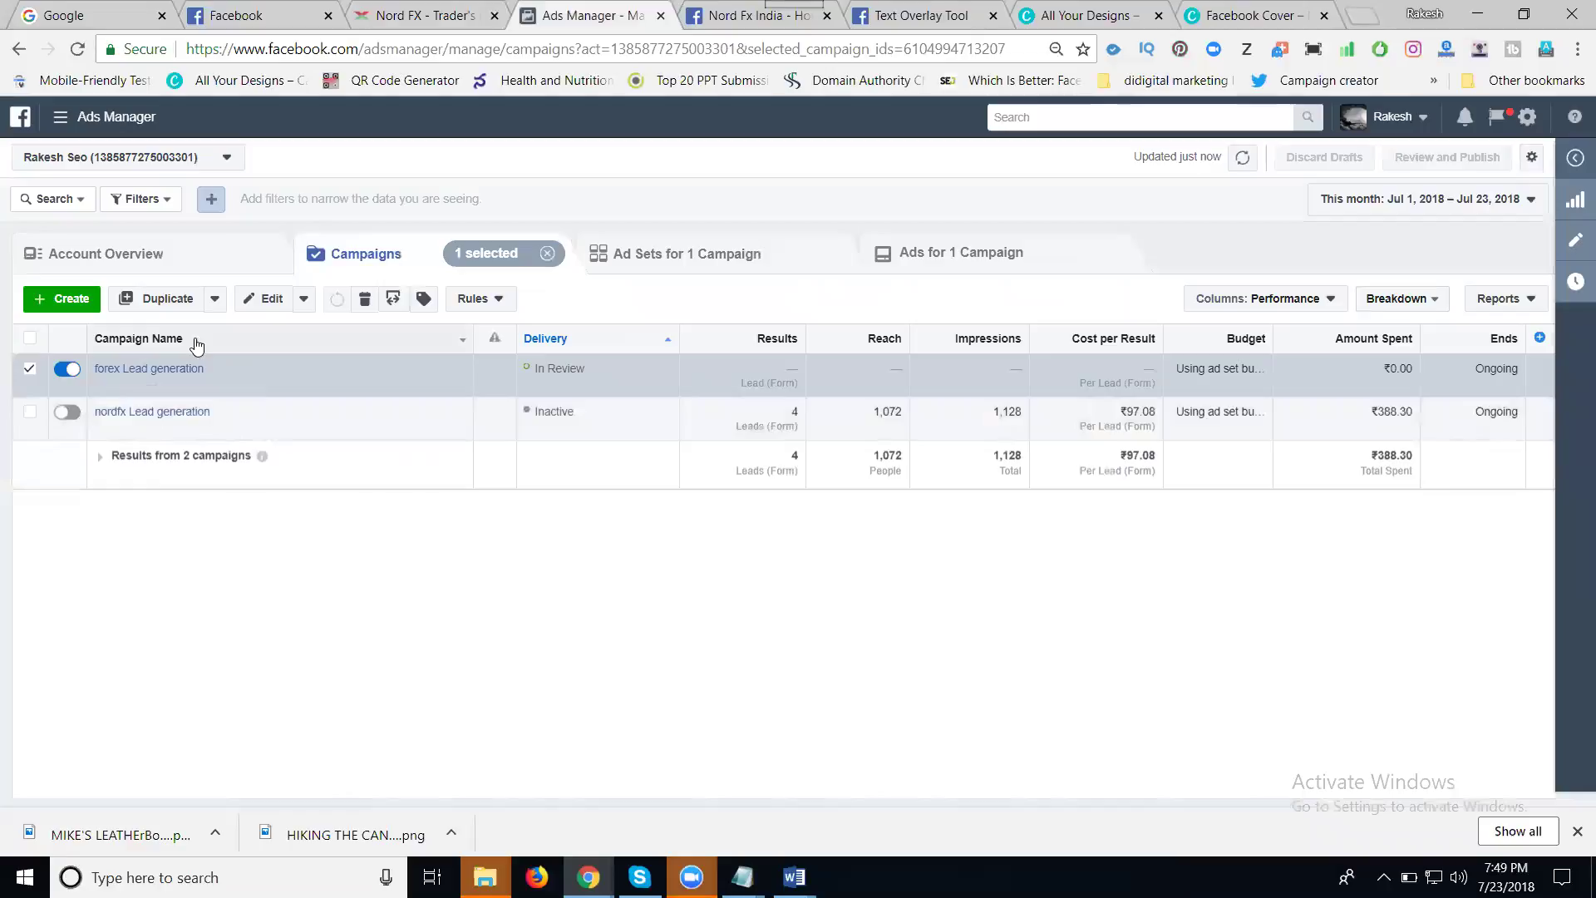
- Start a new campaign from the Campaigns tab of Ads Manager
click(71, 300)
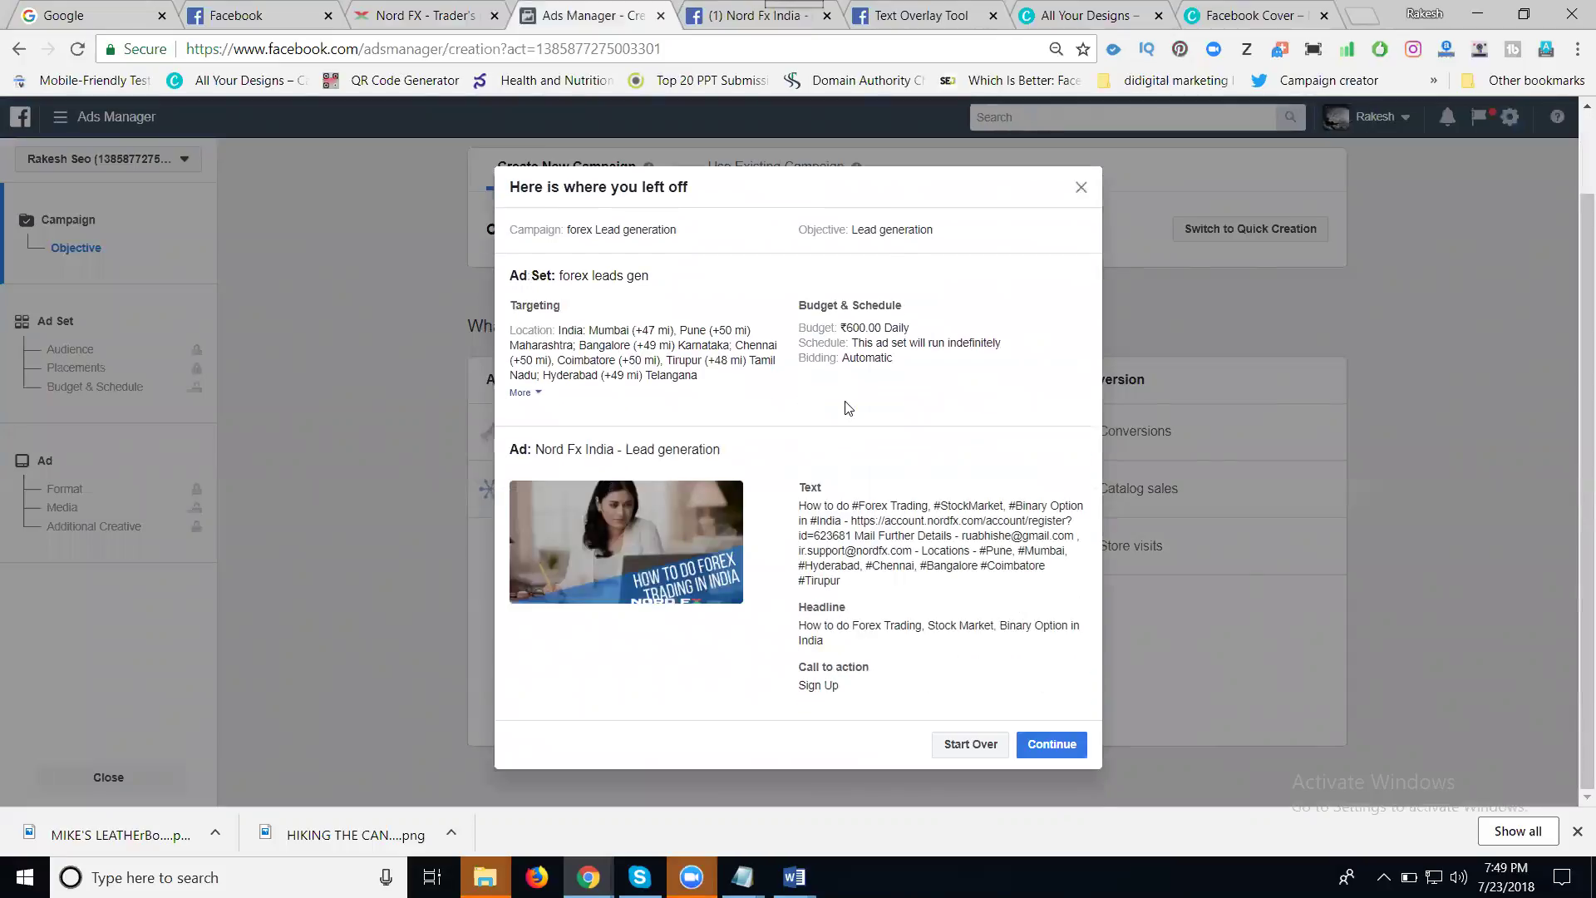
- Discard the saved forex Lead generation draft and go to the Nord Fx India page
click(970, 749)
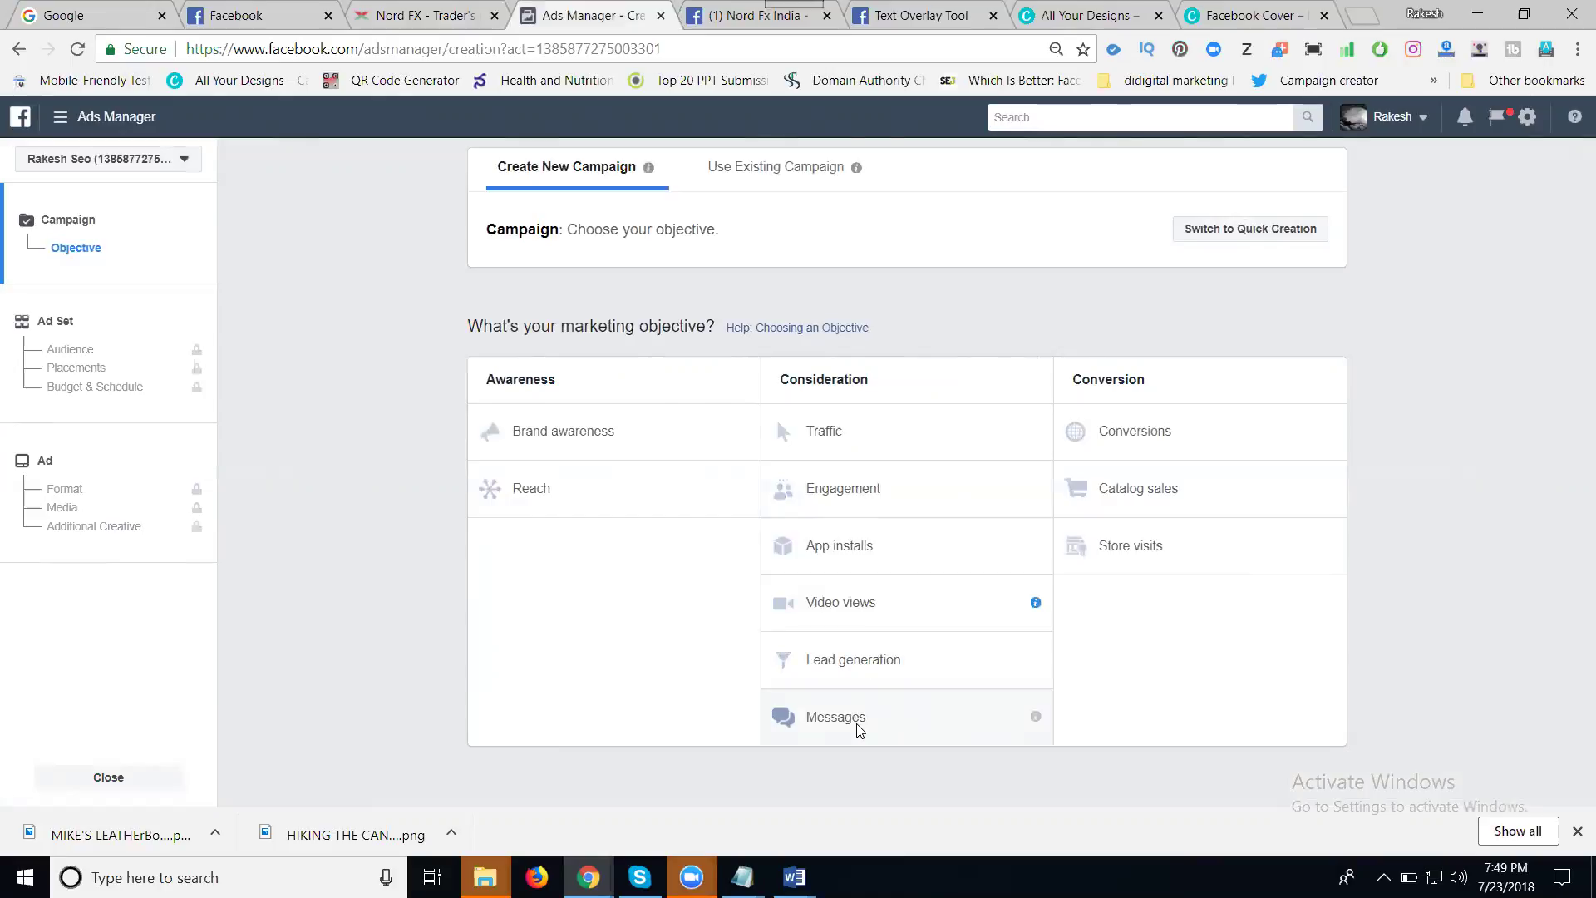
click(730, 20)
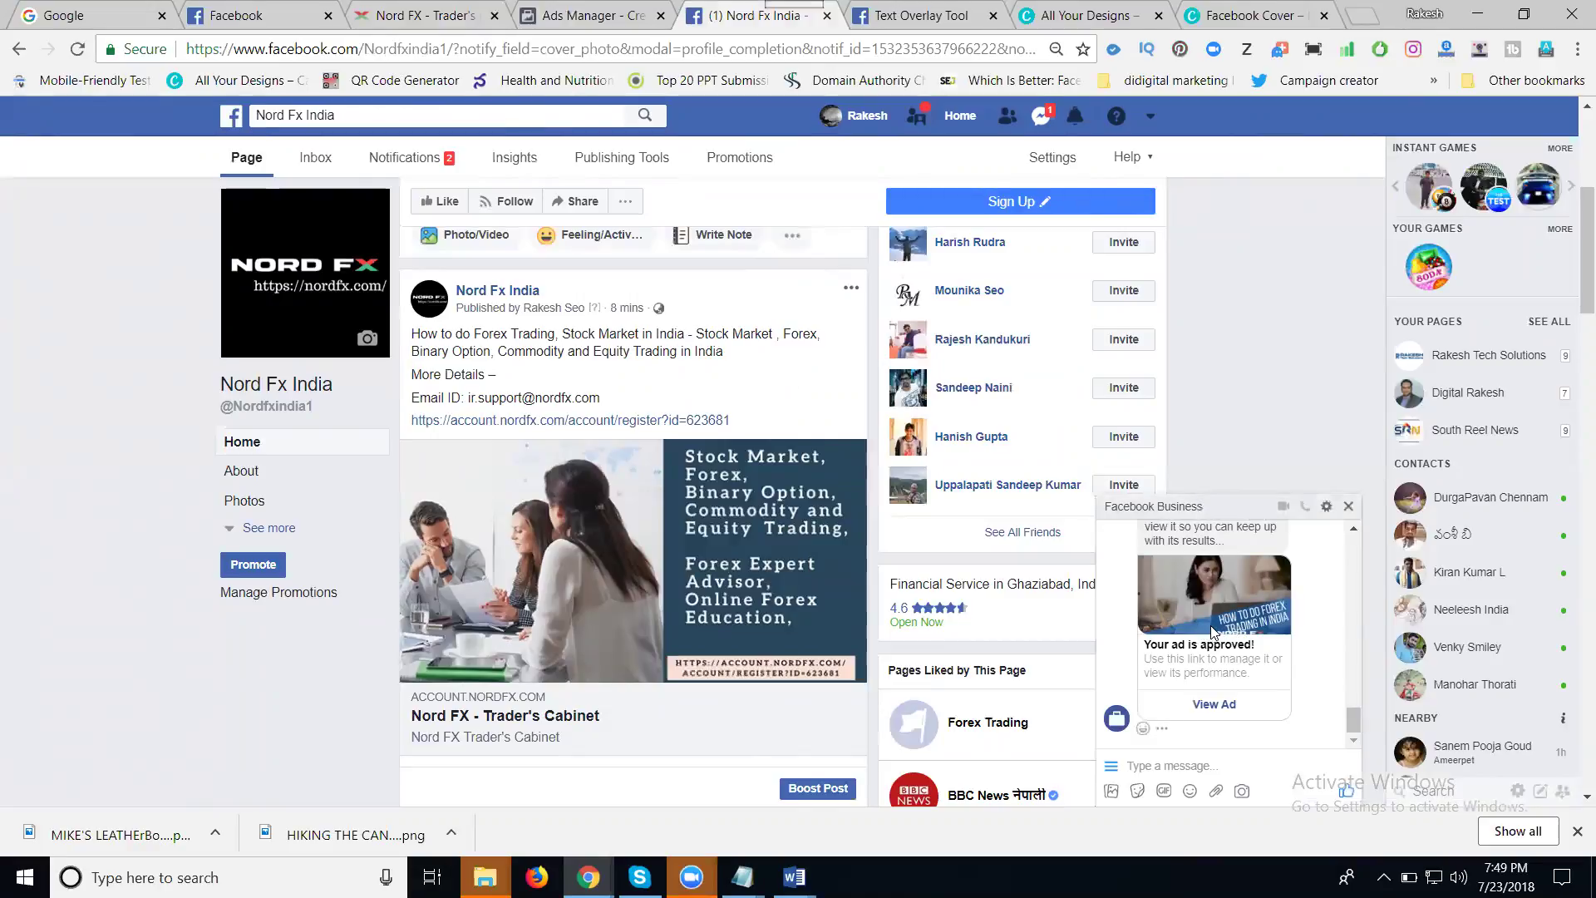
- Start a new Nord Fx India post with the copied Nord FX registration link pasted in
click(588, 14)
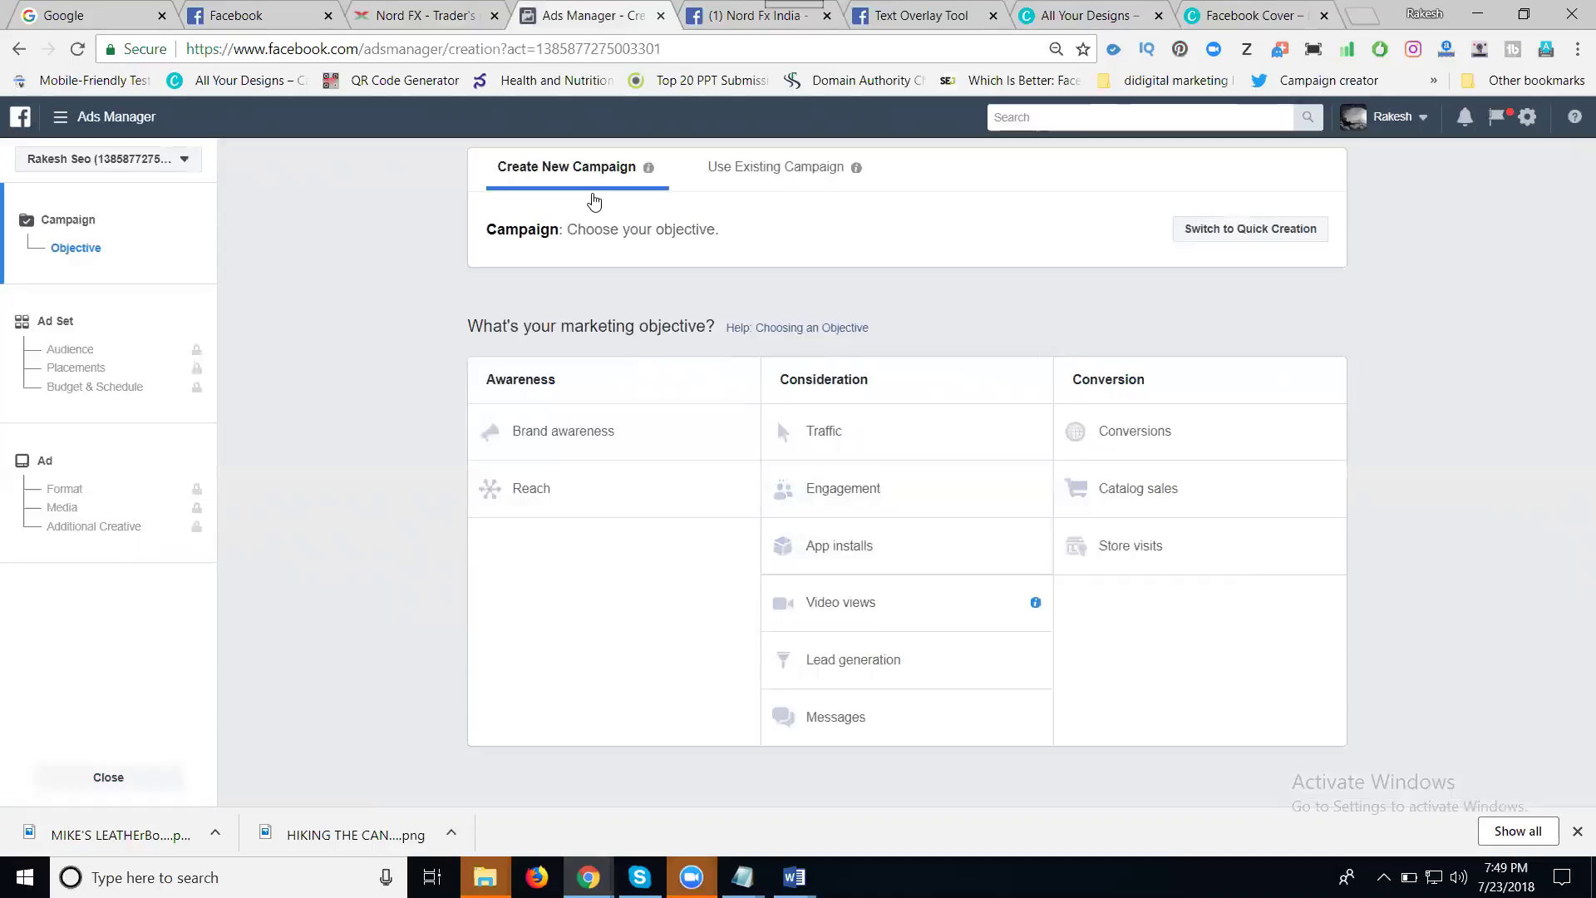
click(748, 15)
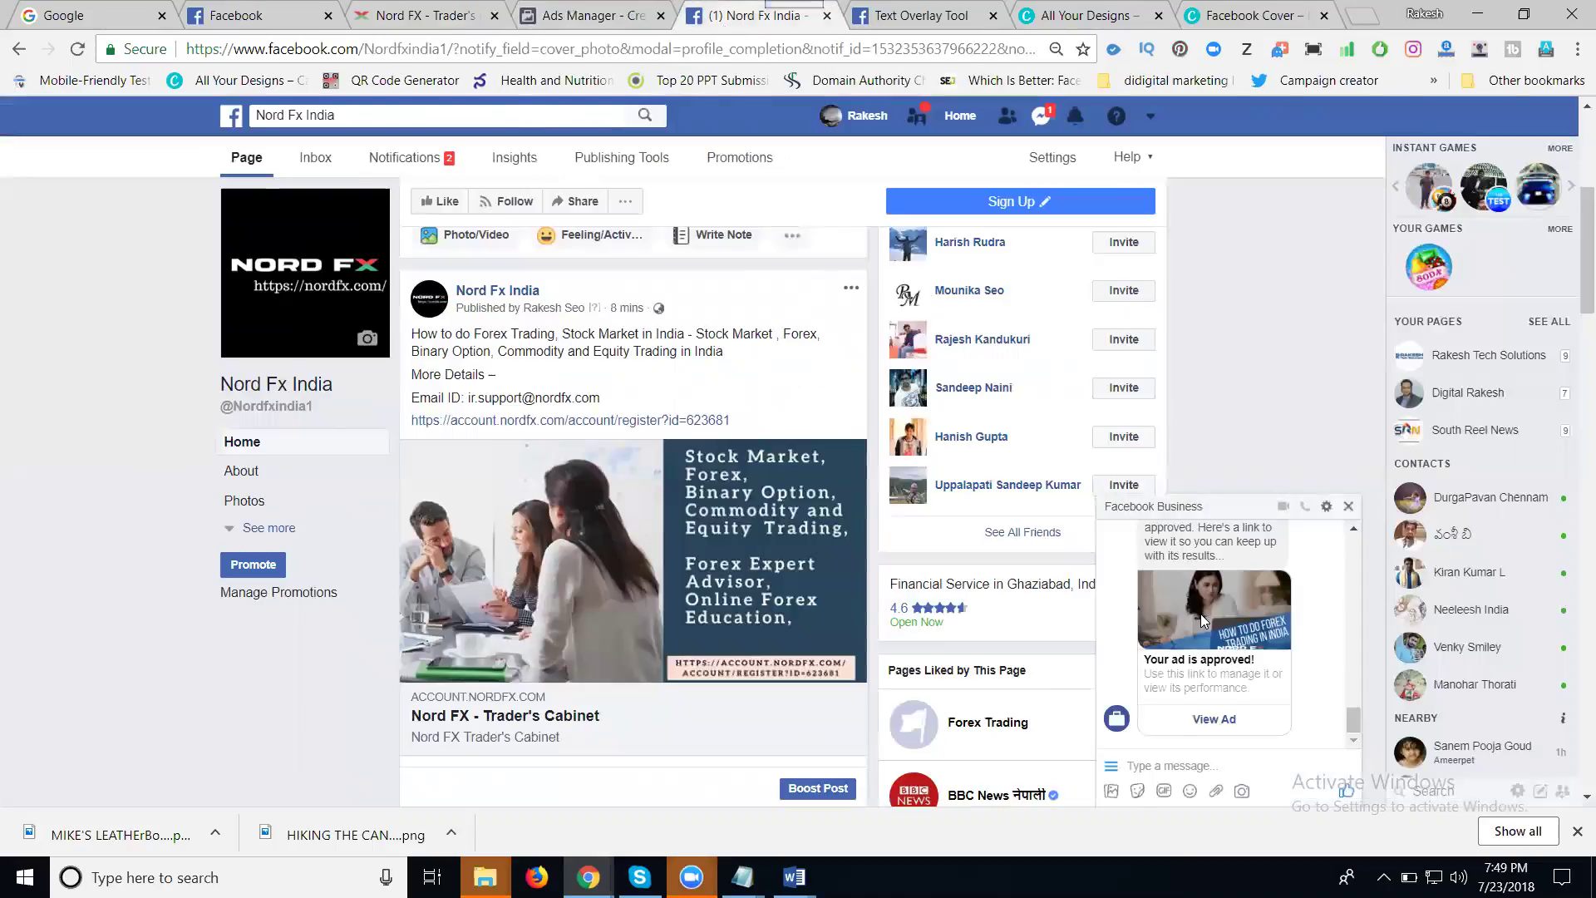
scroll(1254, 340, up, 1)
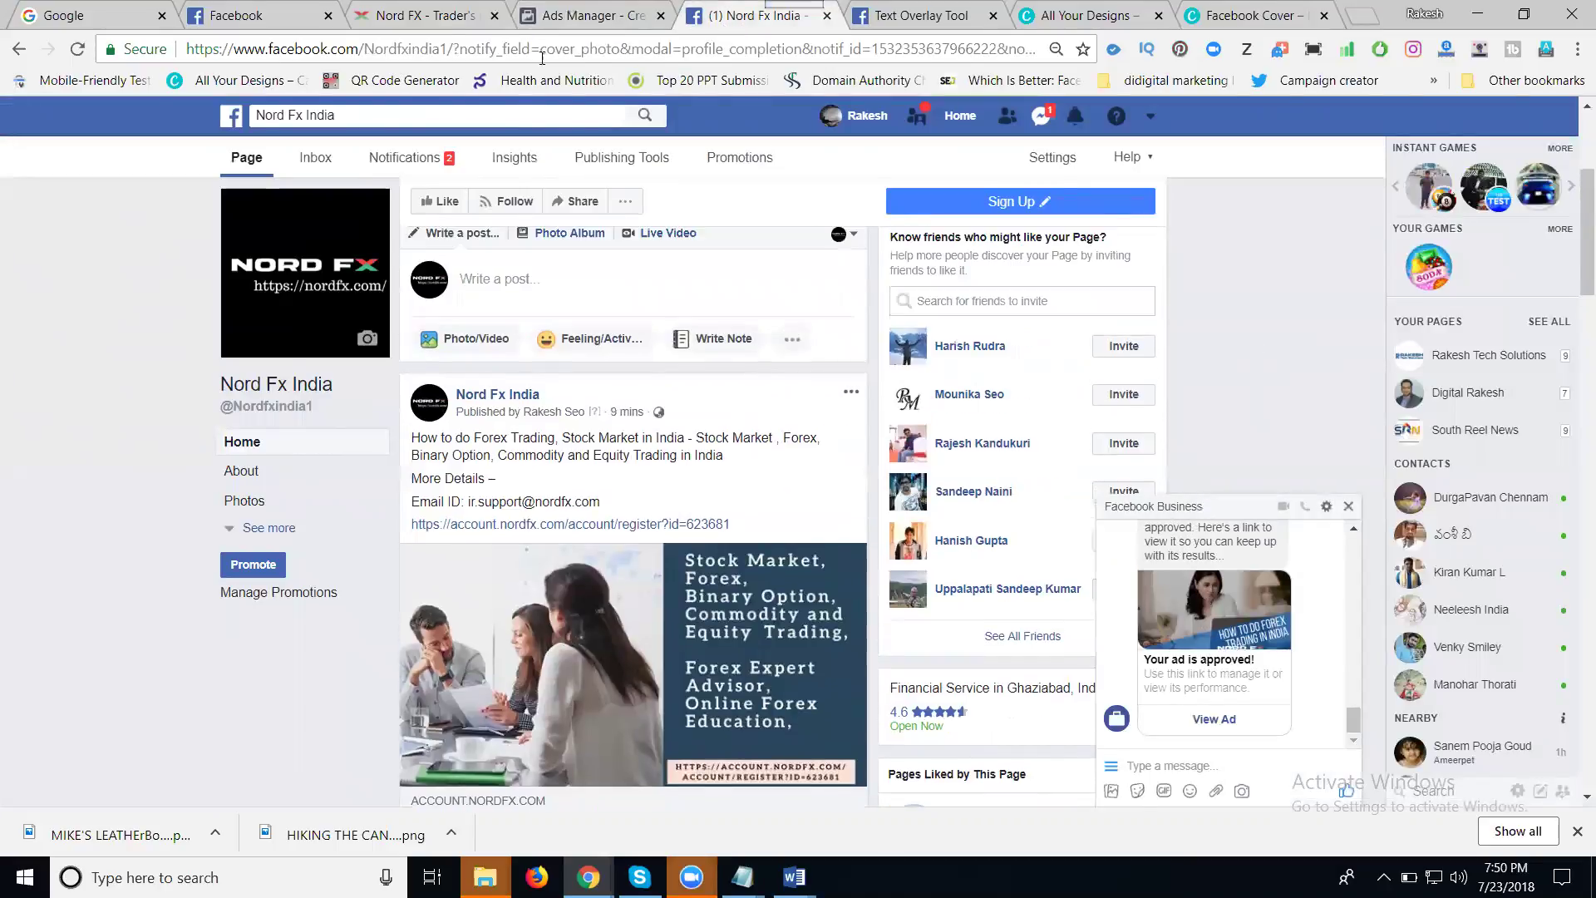
click(416, 15)
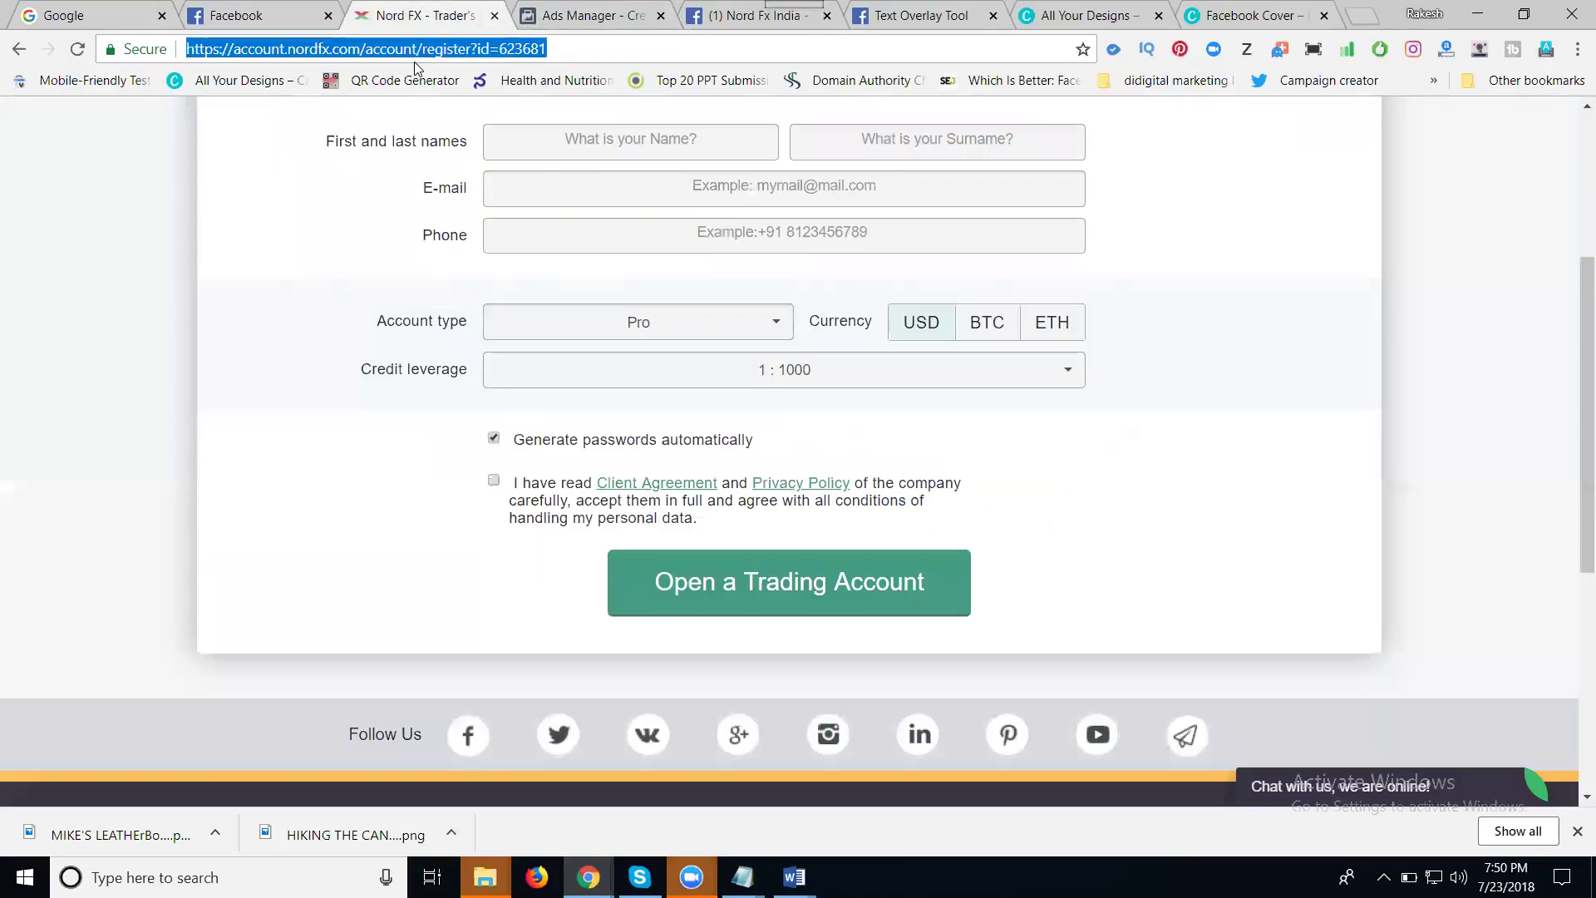
click(715, 15)
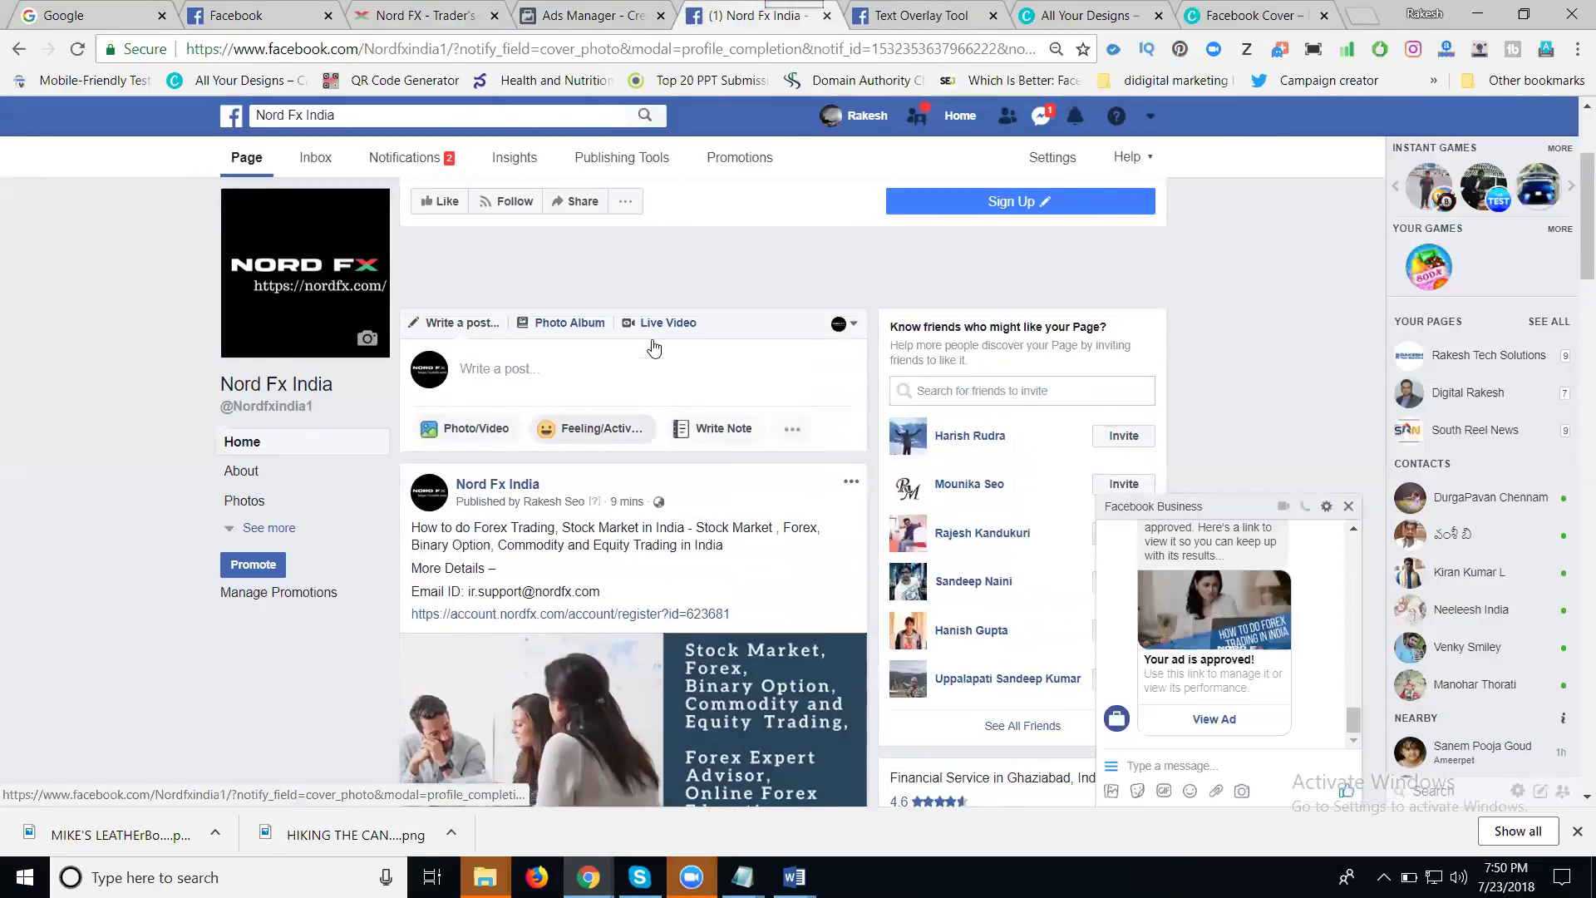
click(627, 464)
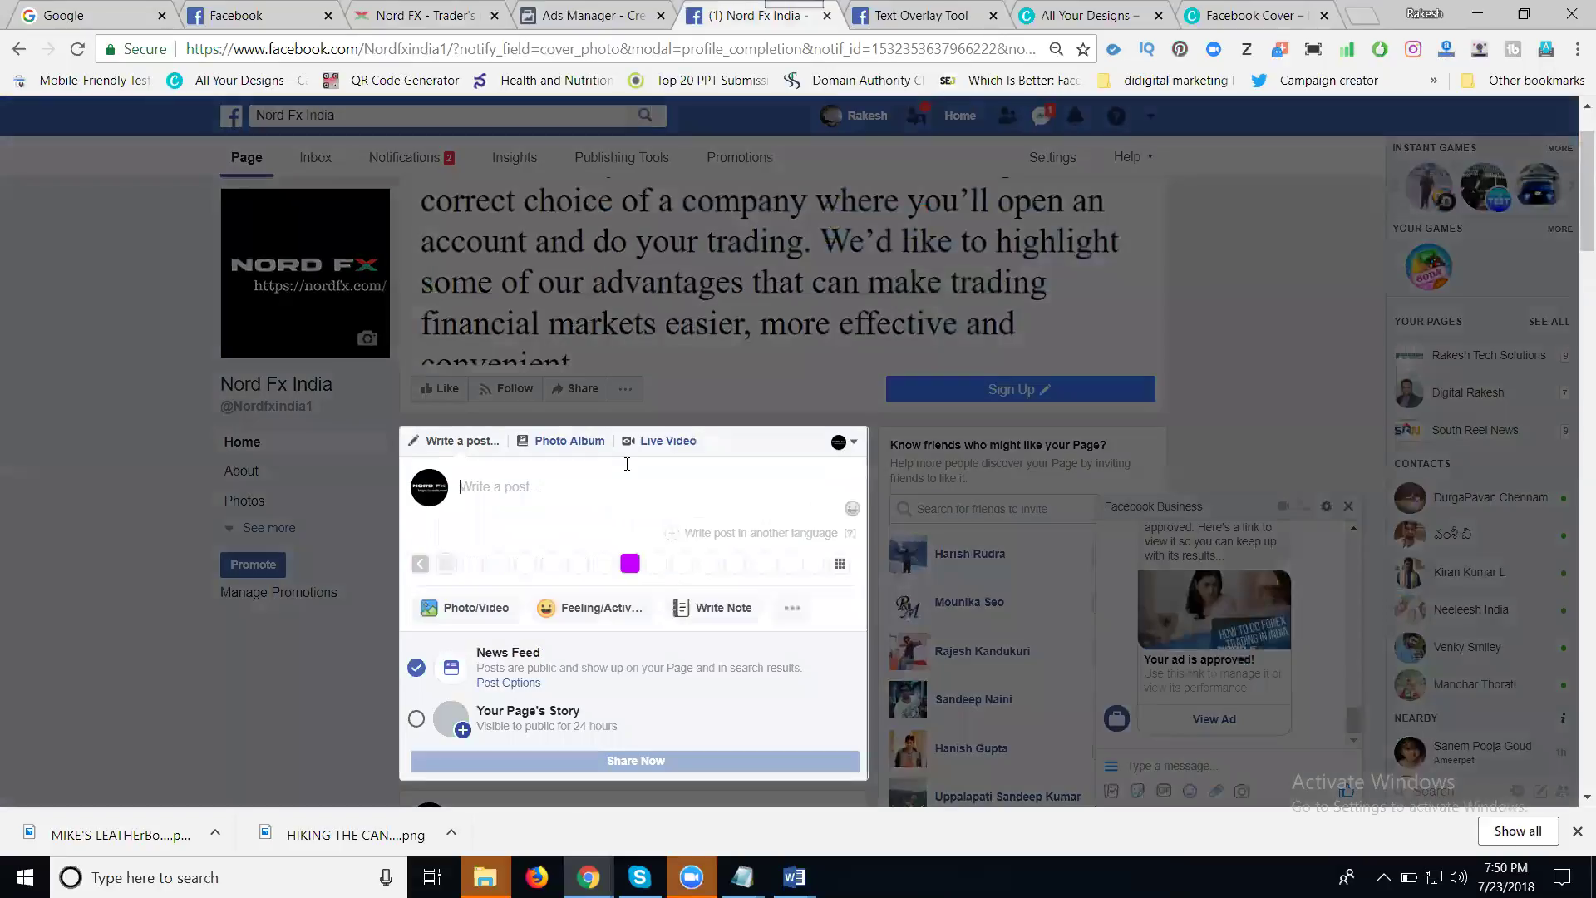
key(Return)
key(Return)
key(Return)
key(Return)
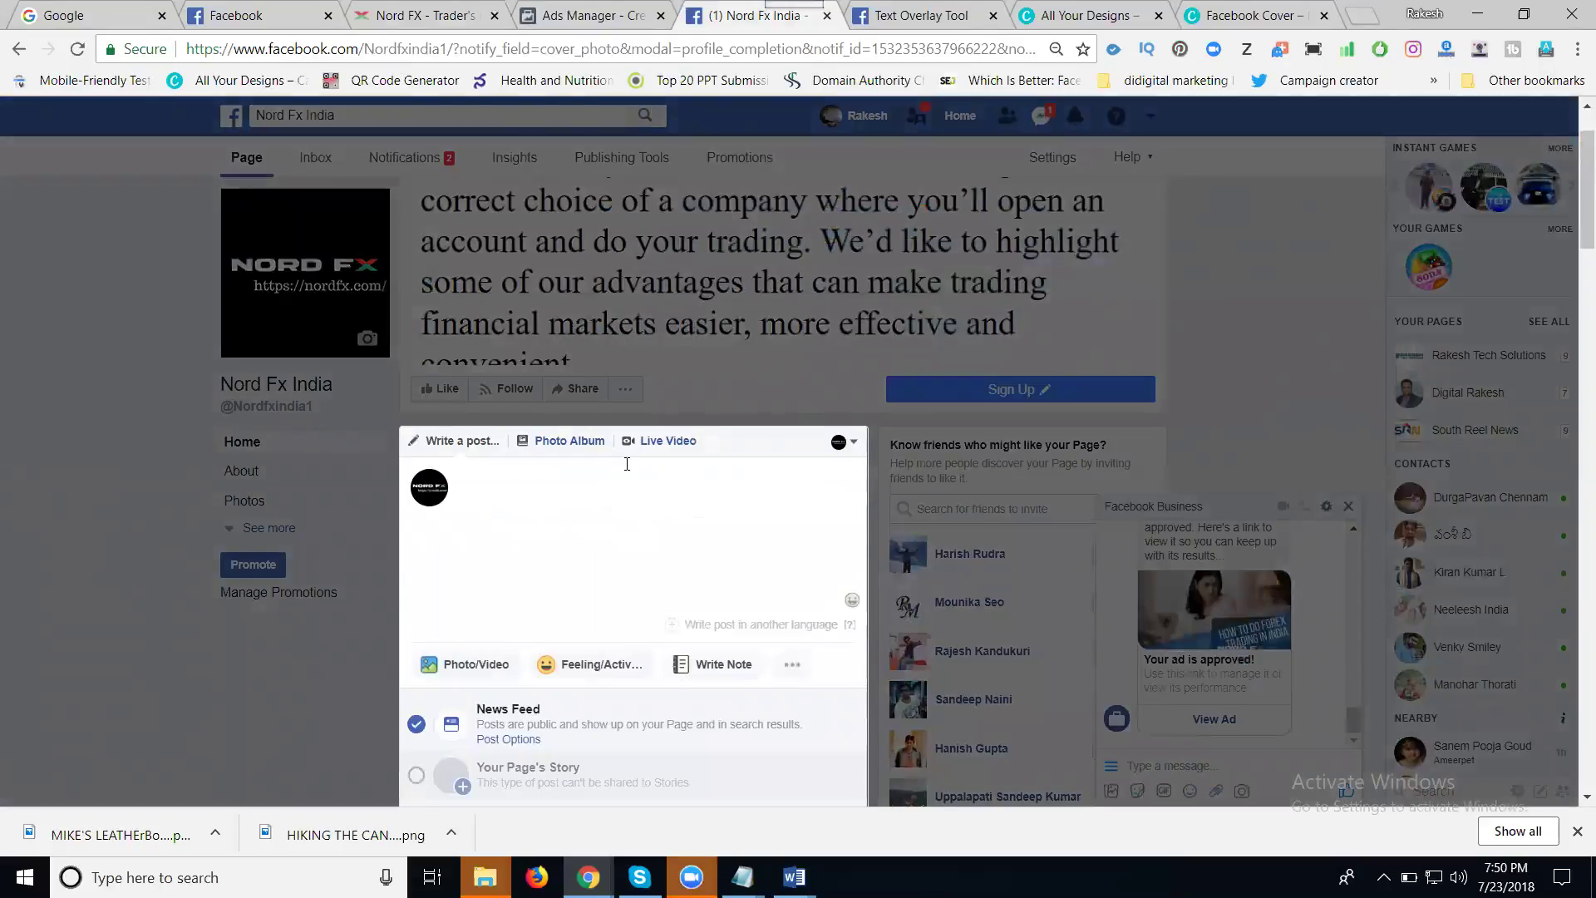
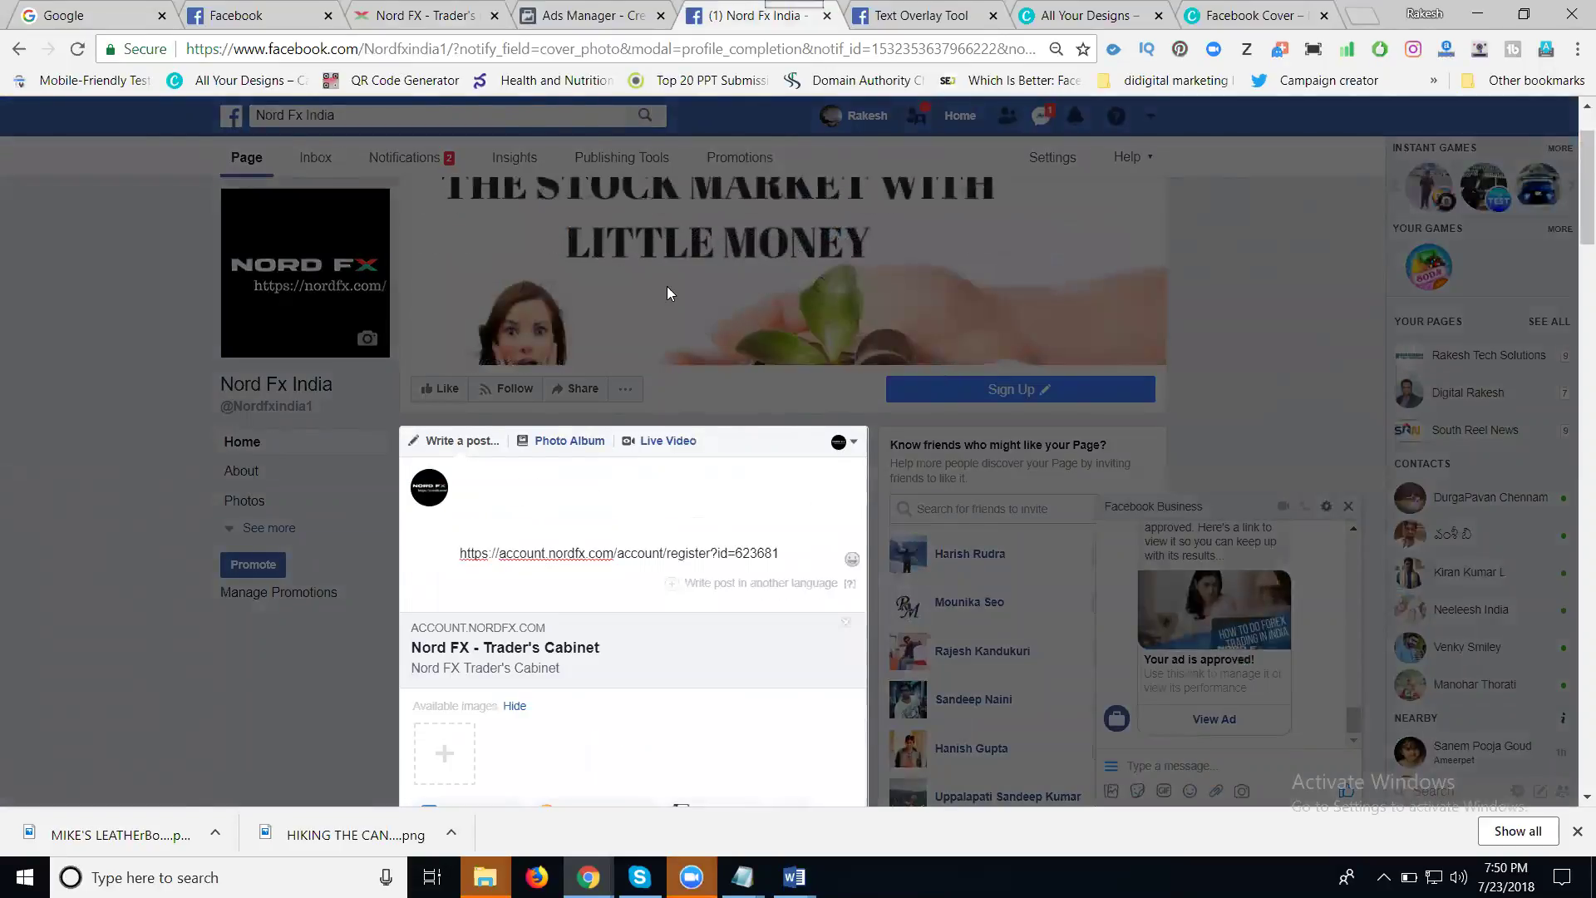
scroll(666, 286, down, 3)
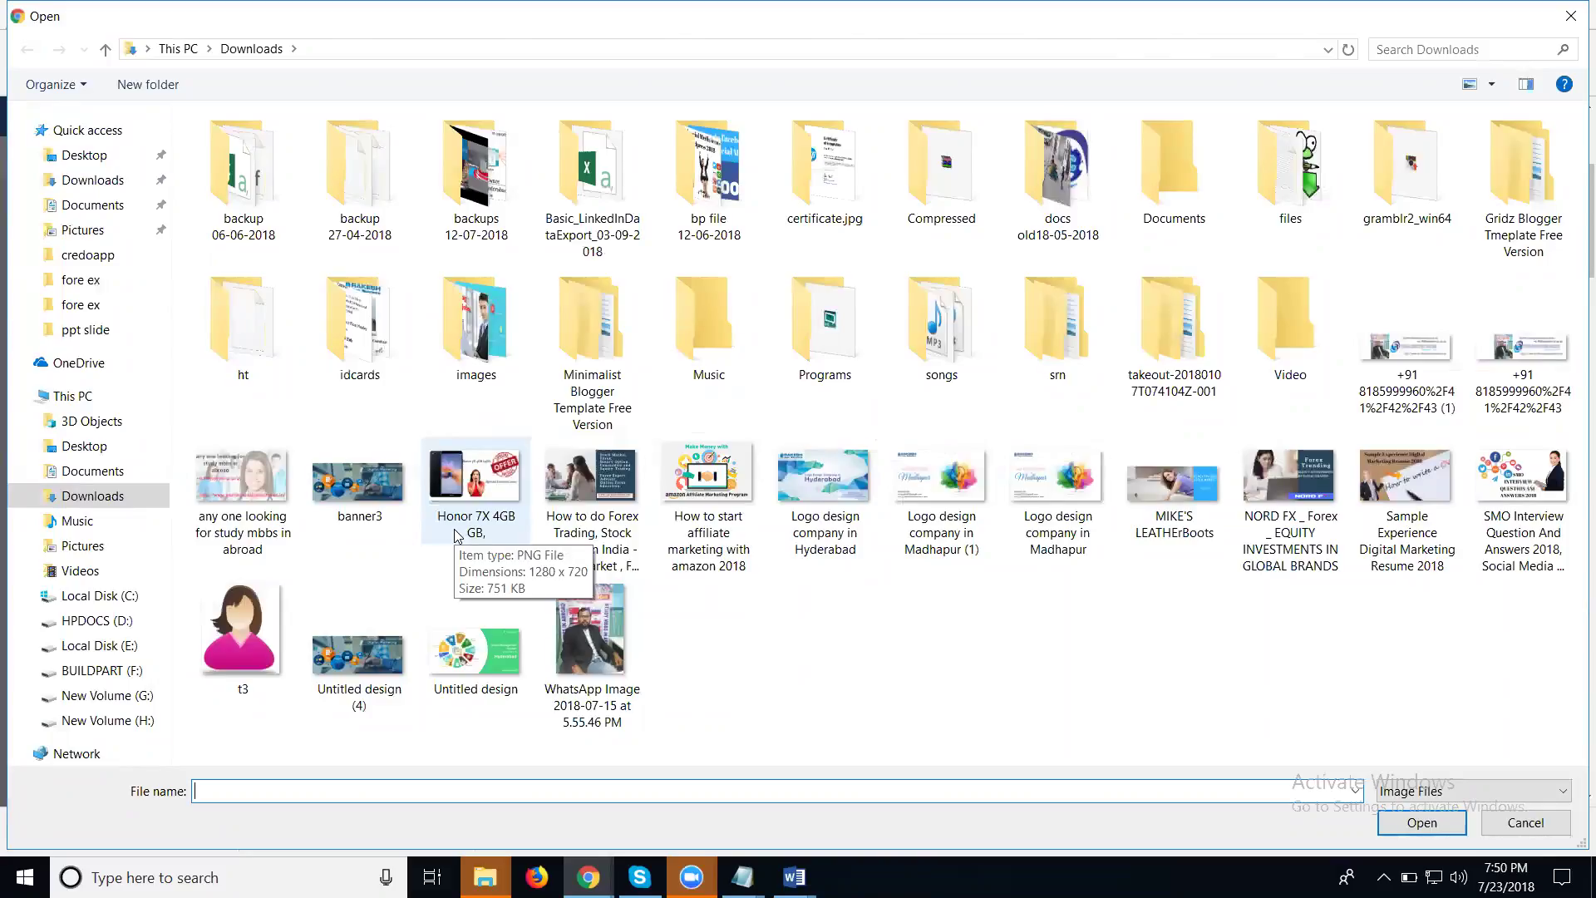
- Upload the MIKE'S LEATHErBoots image for a text check, then return to the post draft
click(1174, 533)
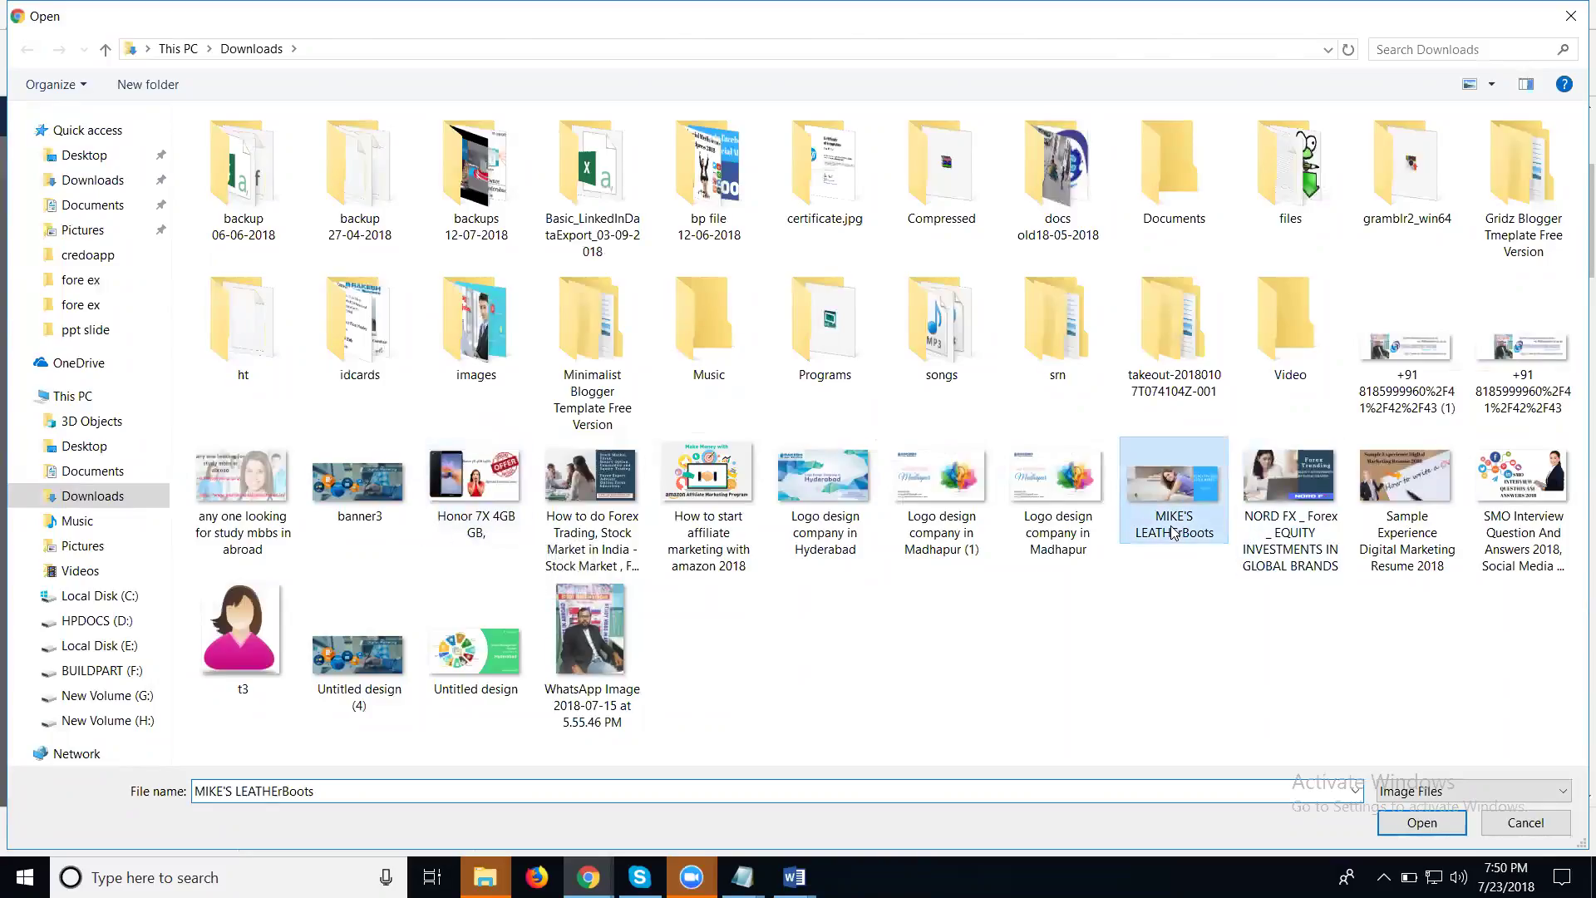
double_click(1174, 533)
click(923, 15)
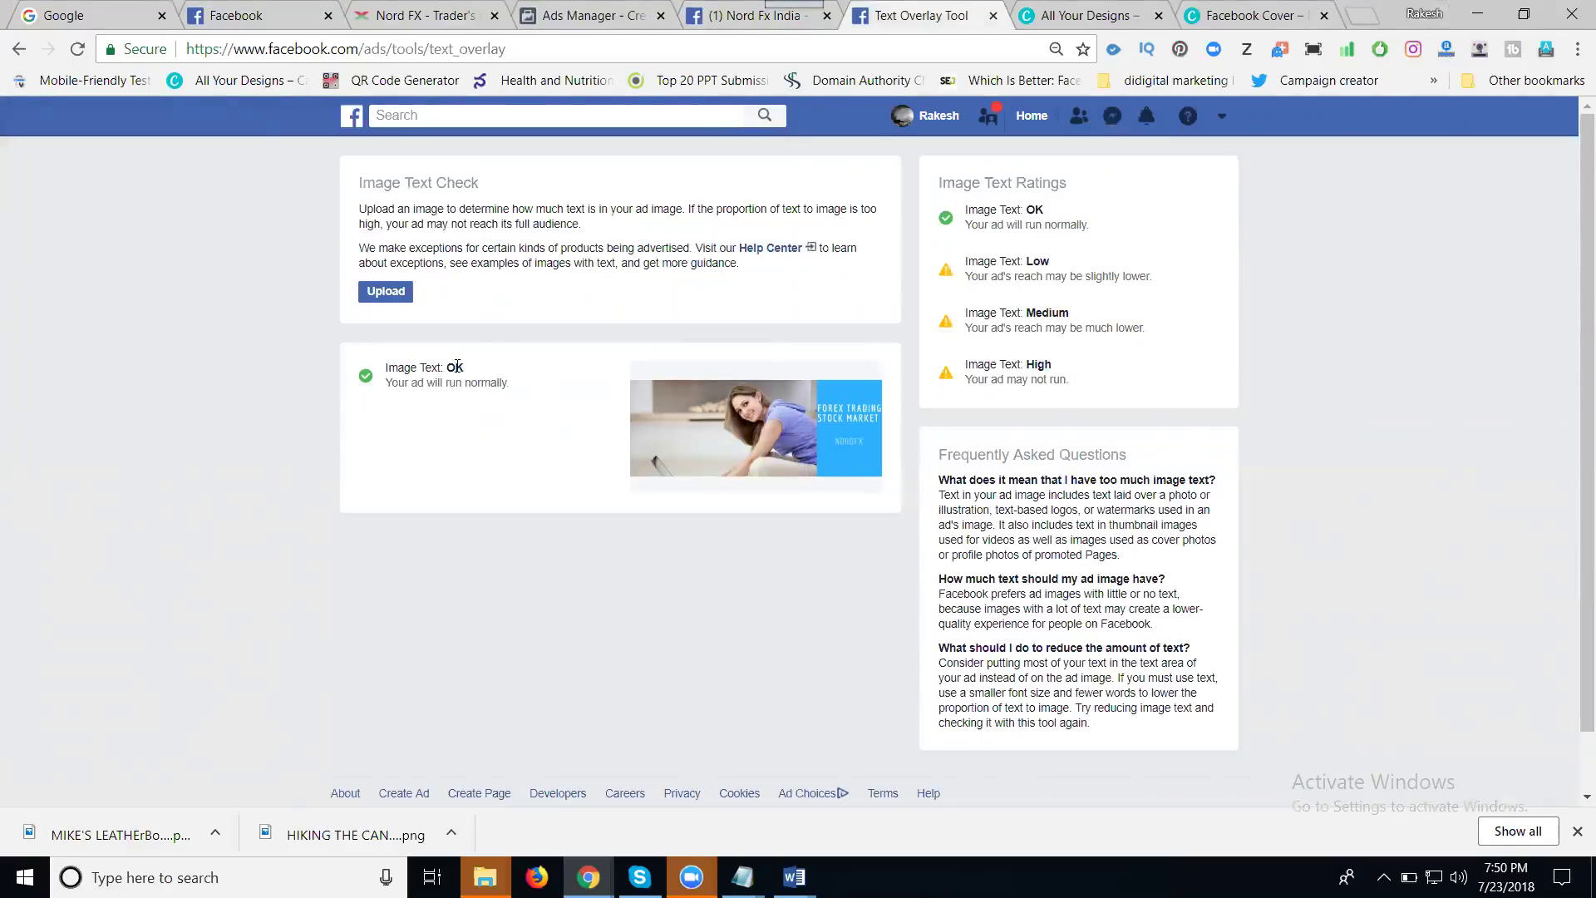
click(705, 22)
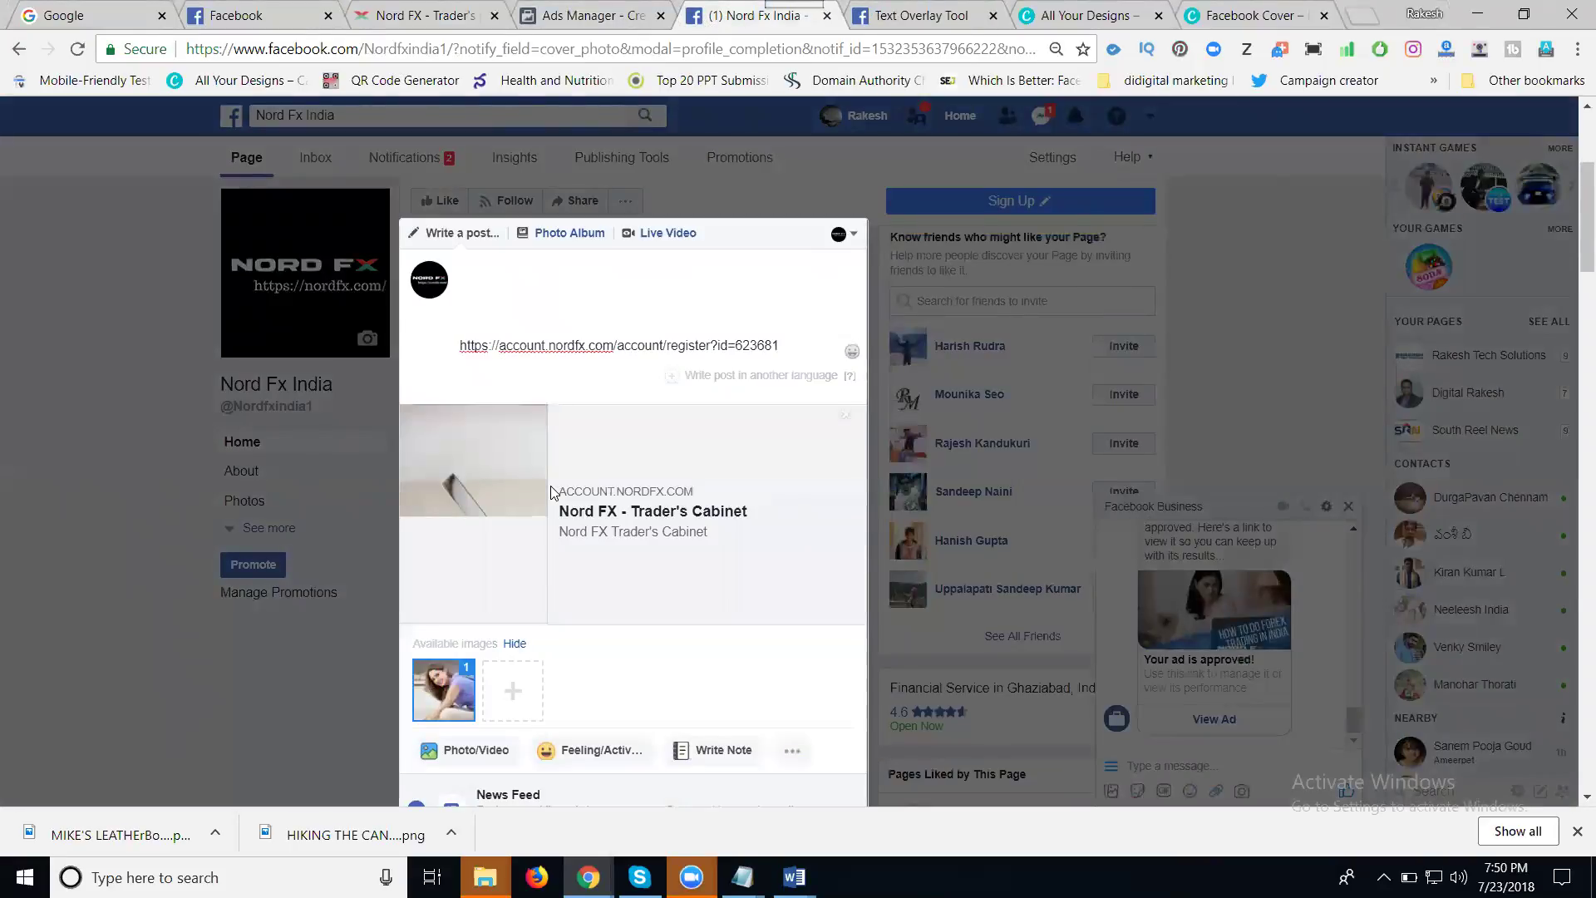
- Paste the 'How to do Forex Trading…' title from the smo posting document at the top of the post
click(794, 877)
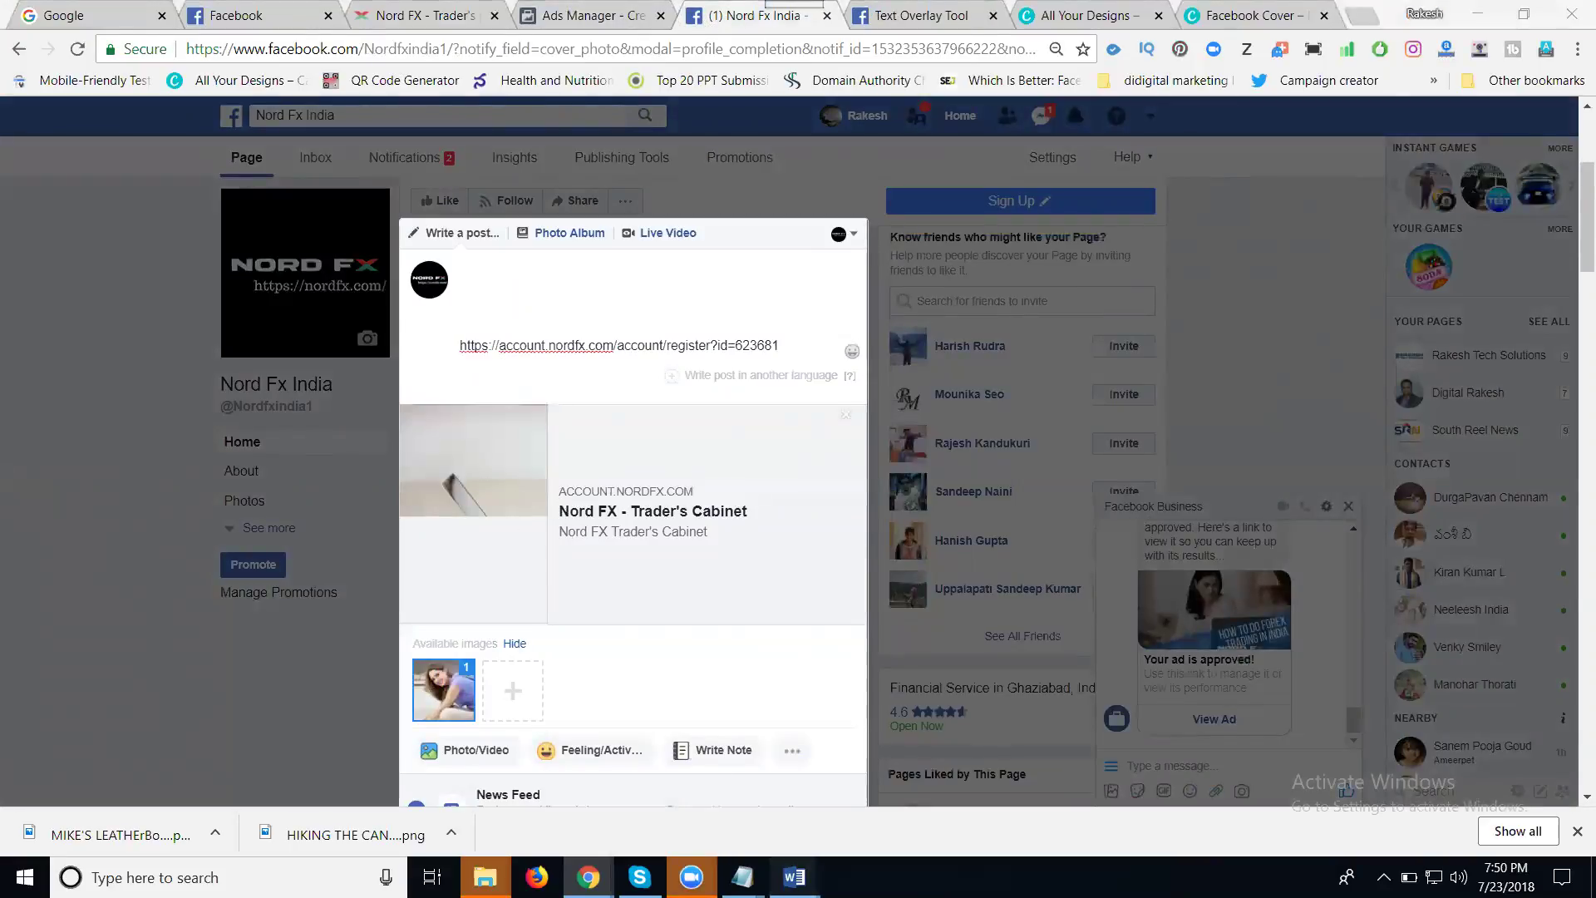
click(945, 804)
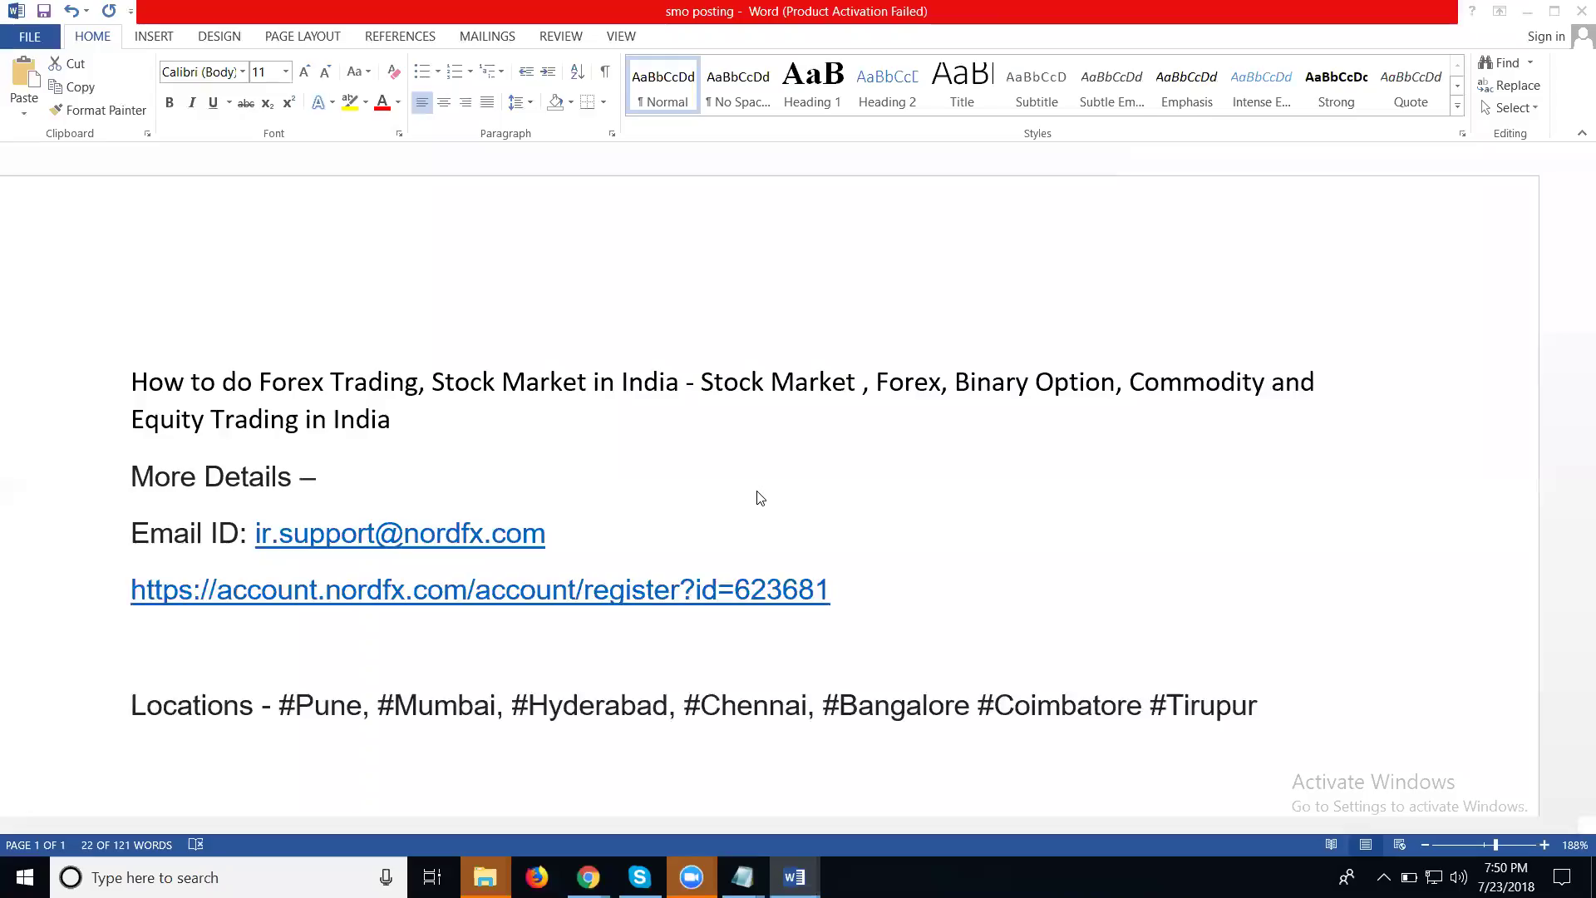
triple_click(491, 457)
key(ctrl+c)
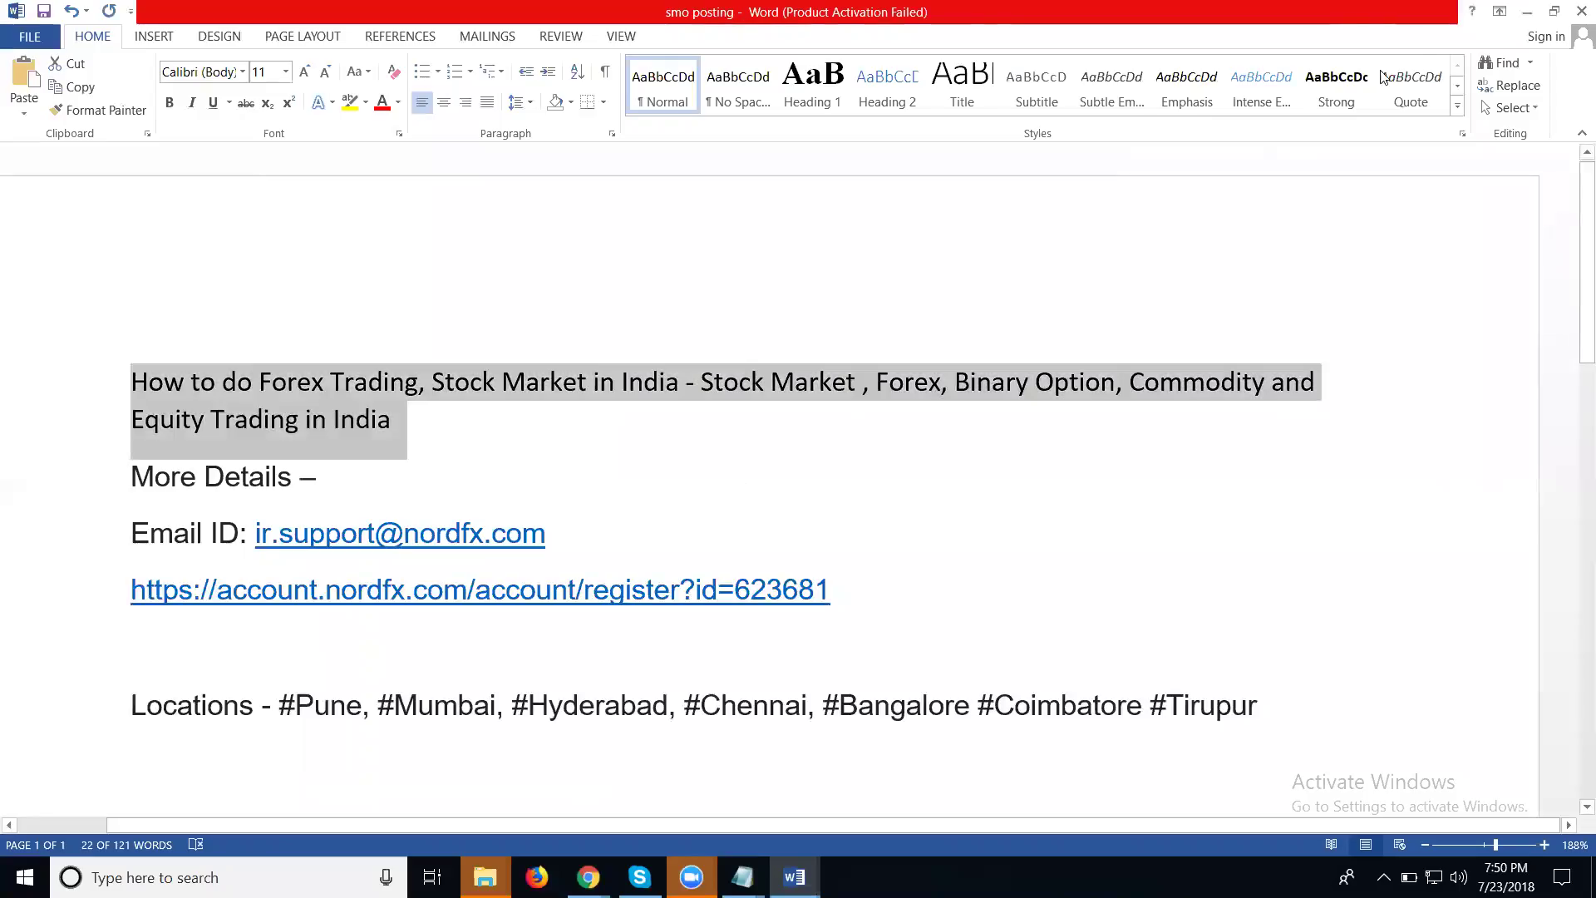
click(1527, 12)
click(549, 279)
key(ctrl+v)
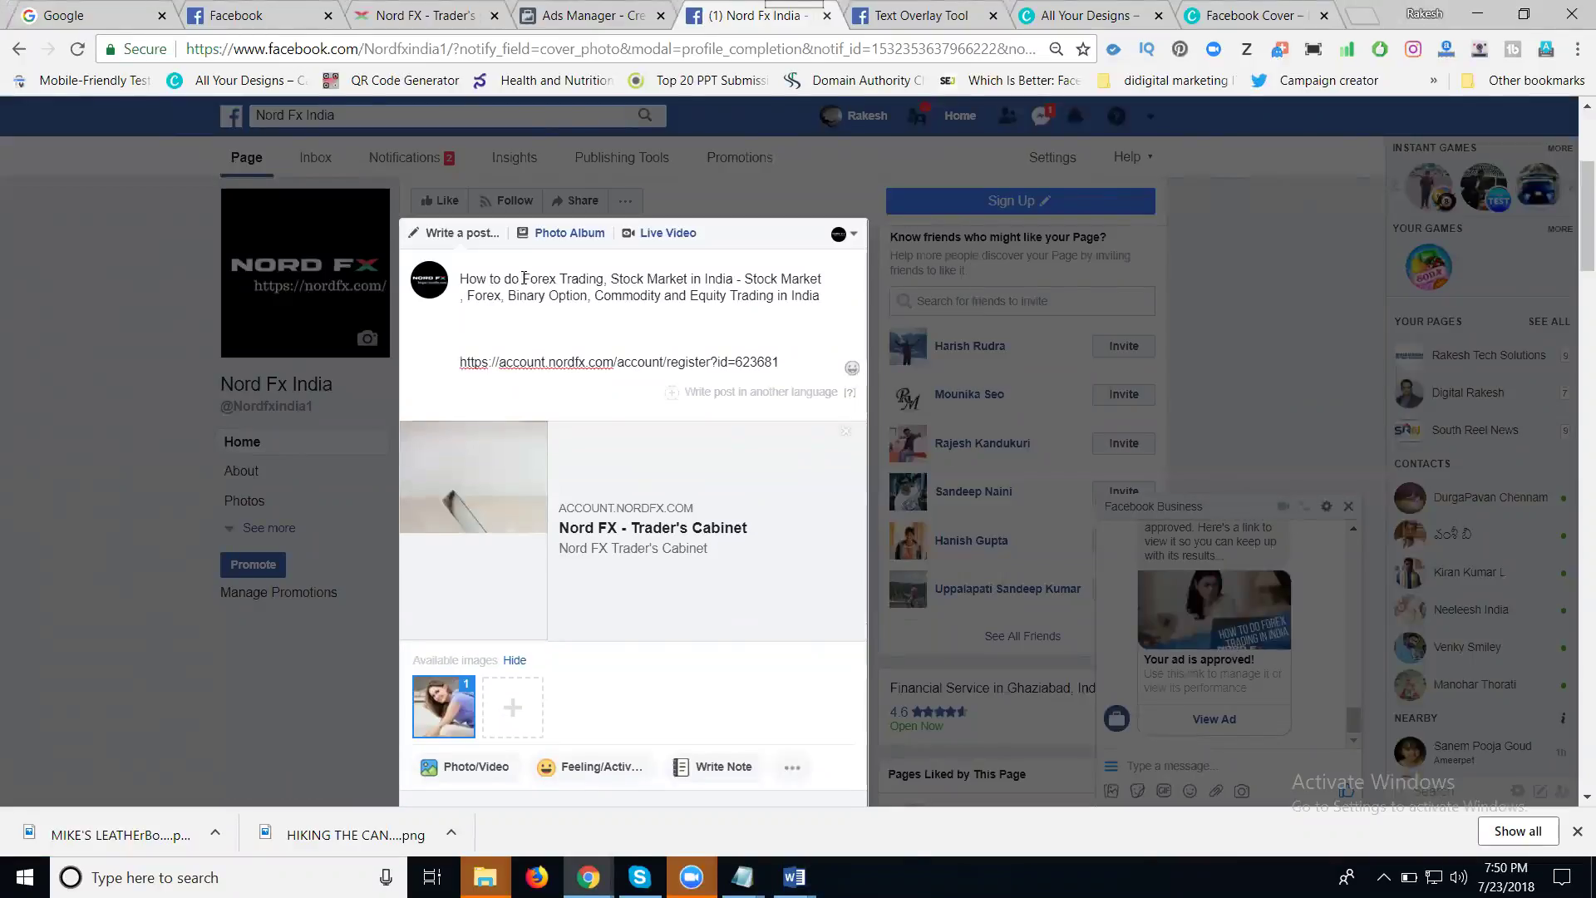
- Make Forex, Trading, StockMarket and India hashtags and add ' - #nordfx' to the title
click(524, 278)
text(#)
click(570, 279)
text(#)
click(627, 278)
text(#)
click(669, 278)
key(BackSpace)
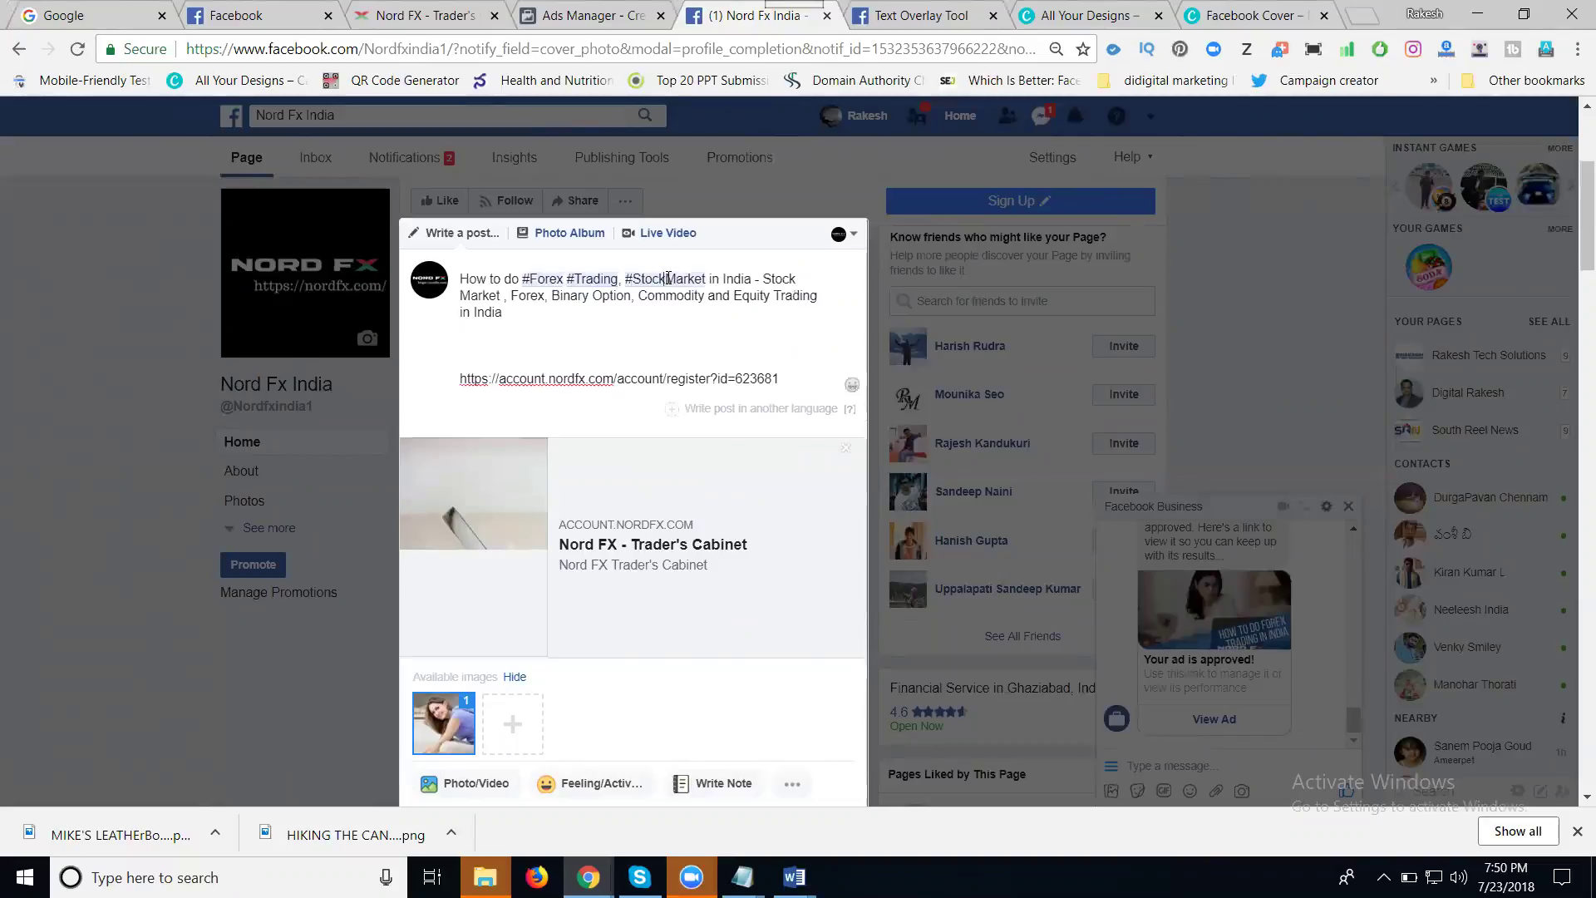
click(610, 317)
text(- #nordfx)
click(475, 311)
text(#)
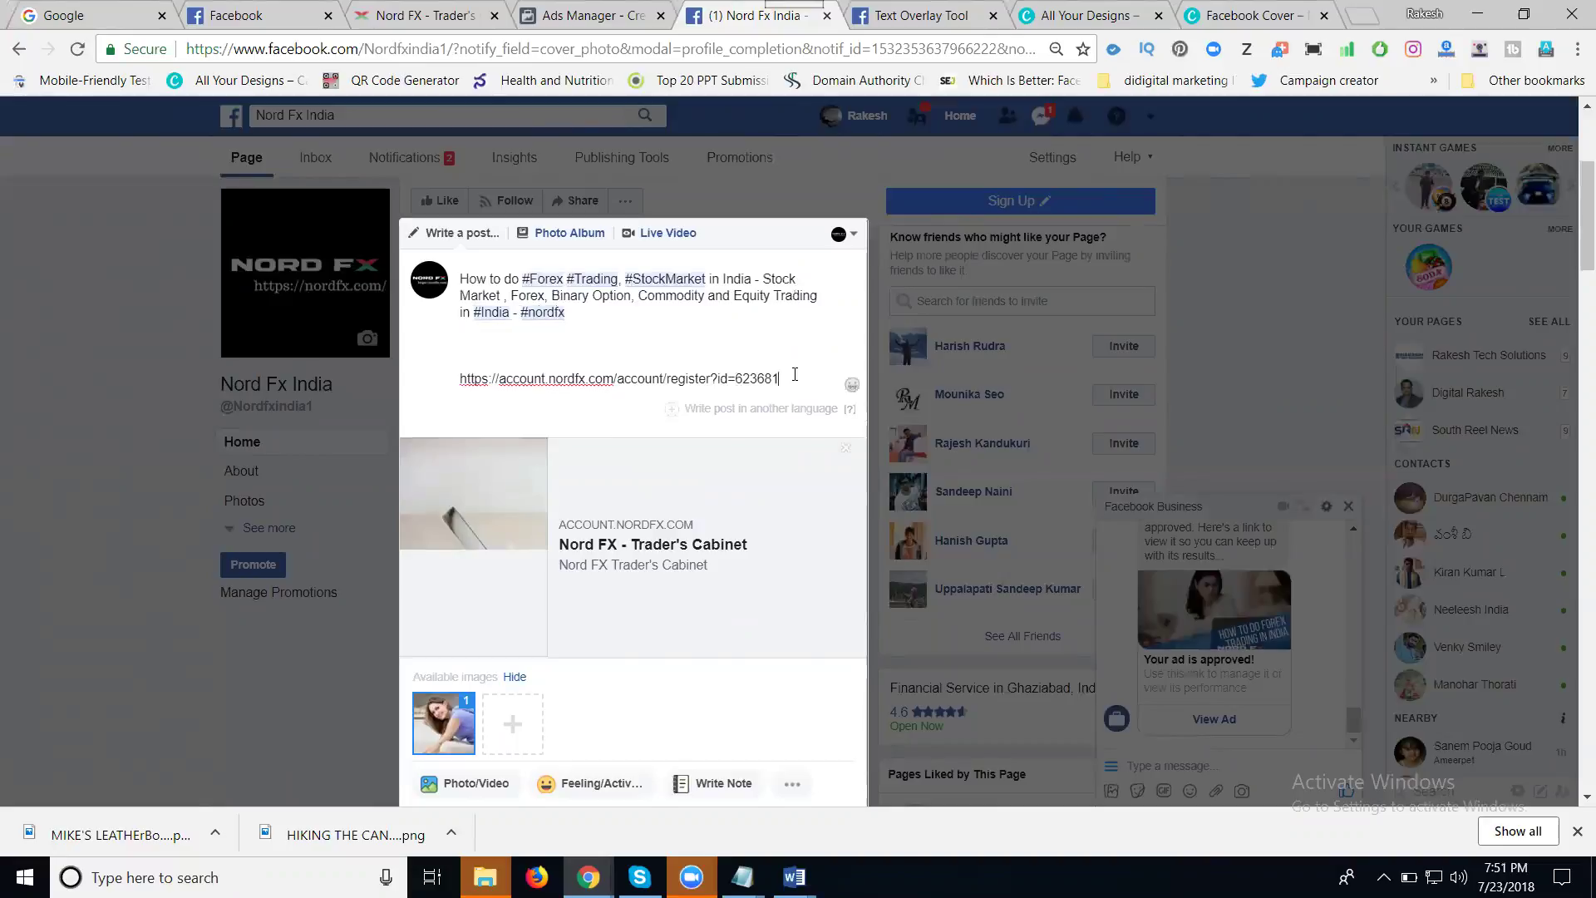
- Replace the link line with Word's More Details and Locations block, removing the Email ID line
click(795, 374)
key(Return)
key(Return)
key(Return)
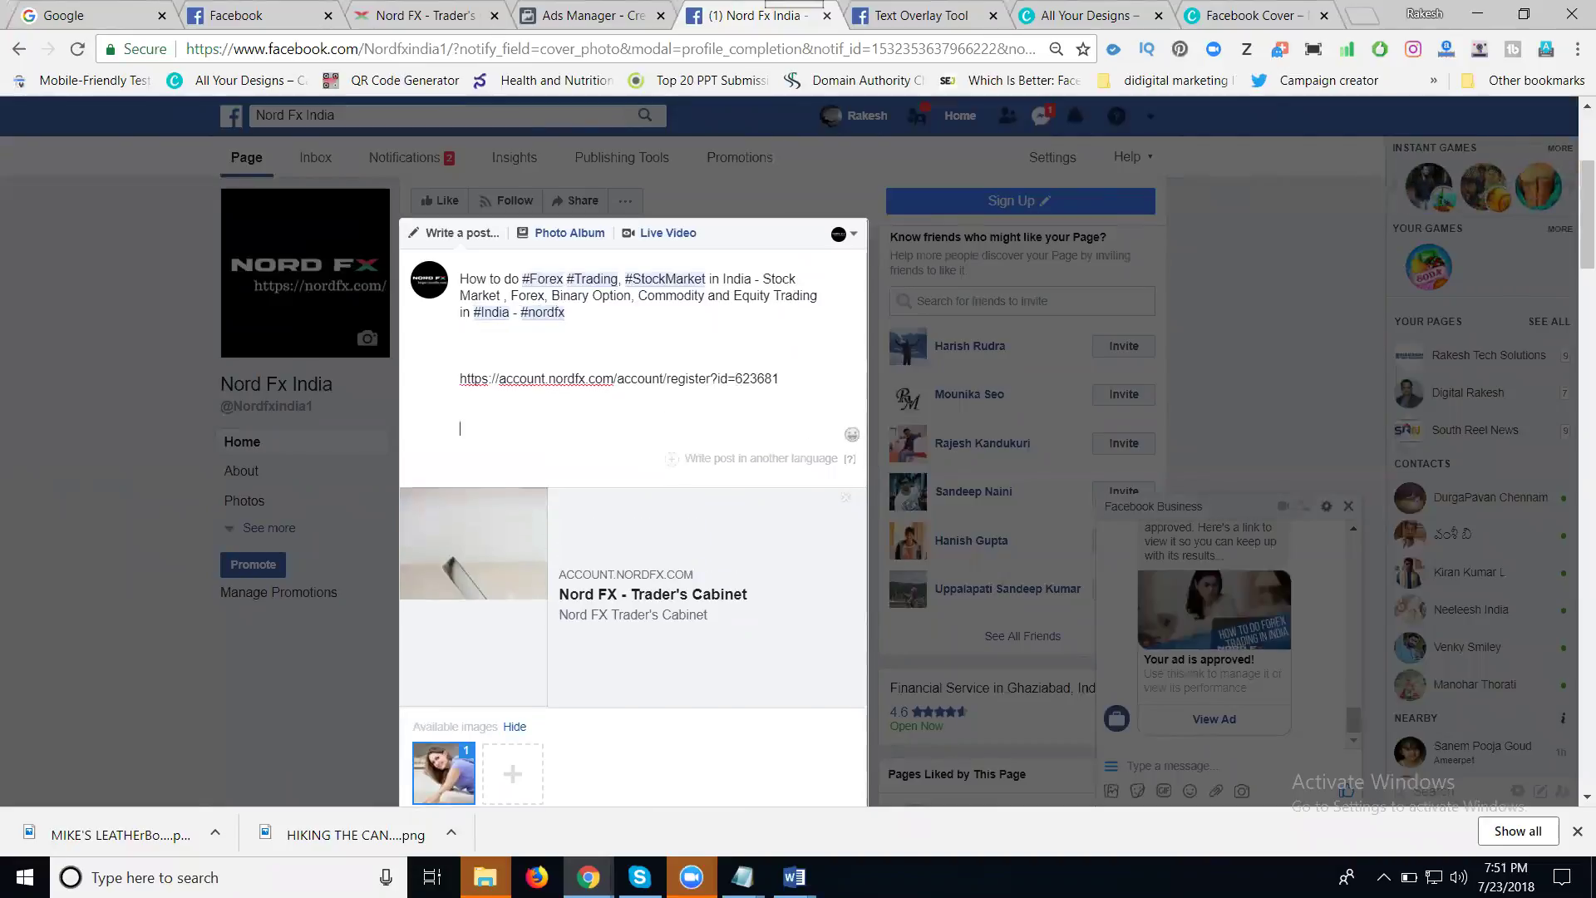
mouse_move(794, 877)
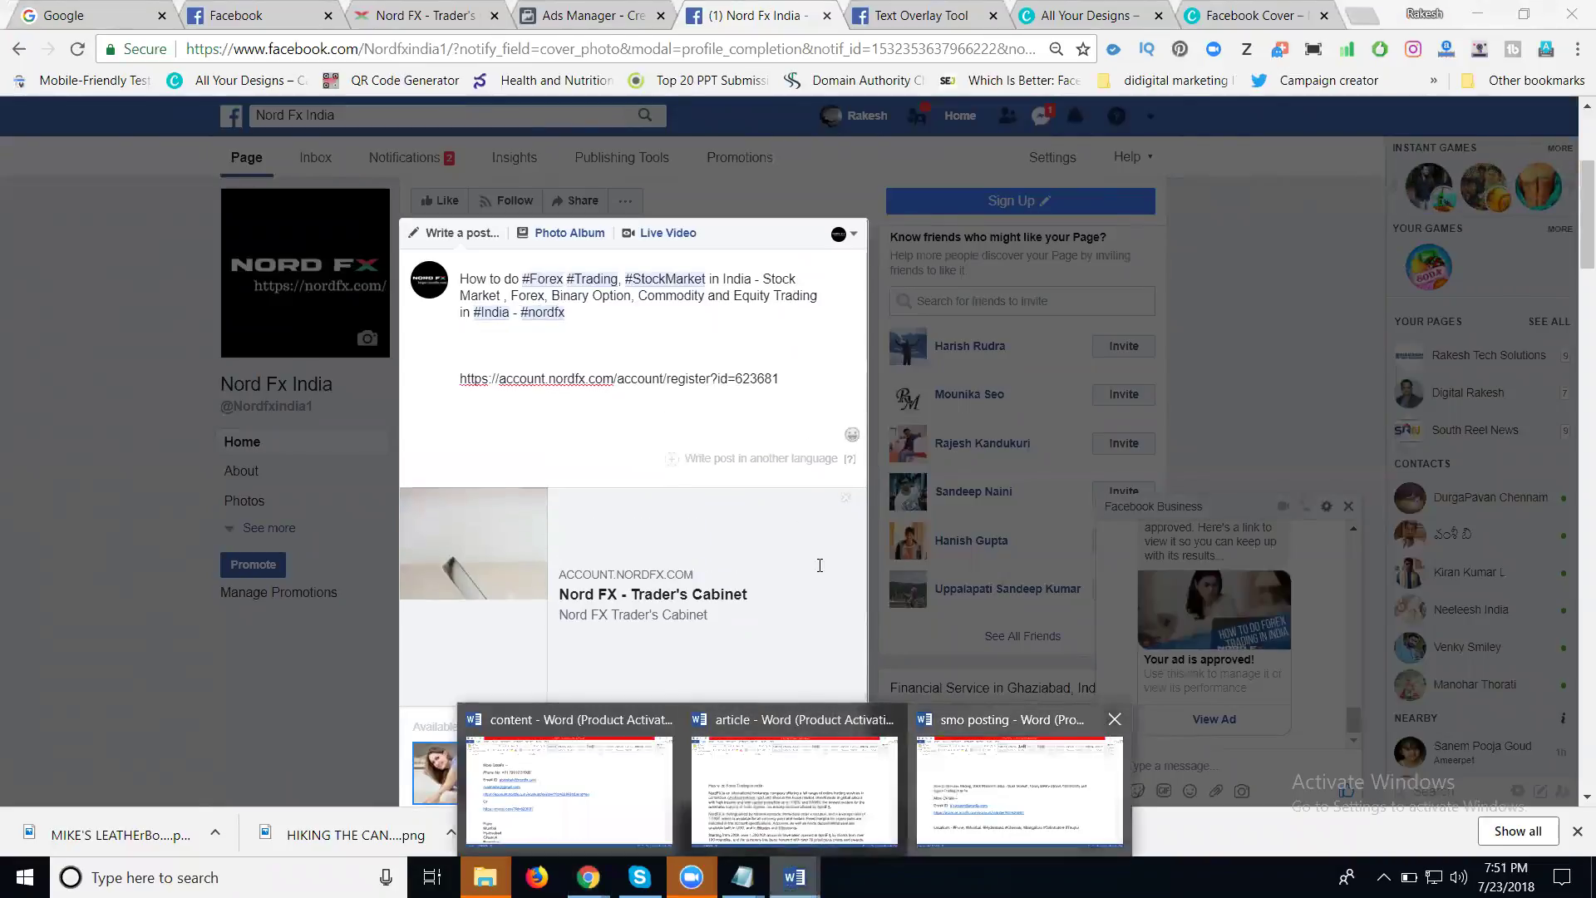
click(960, 791)
drag(1227, 692, 114, 391)
drag(123, 451, 124, 468)
key(ctrl+c)
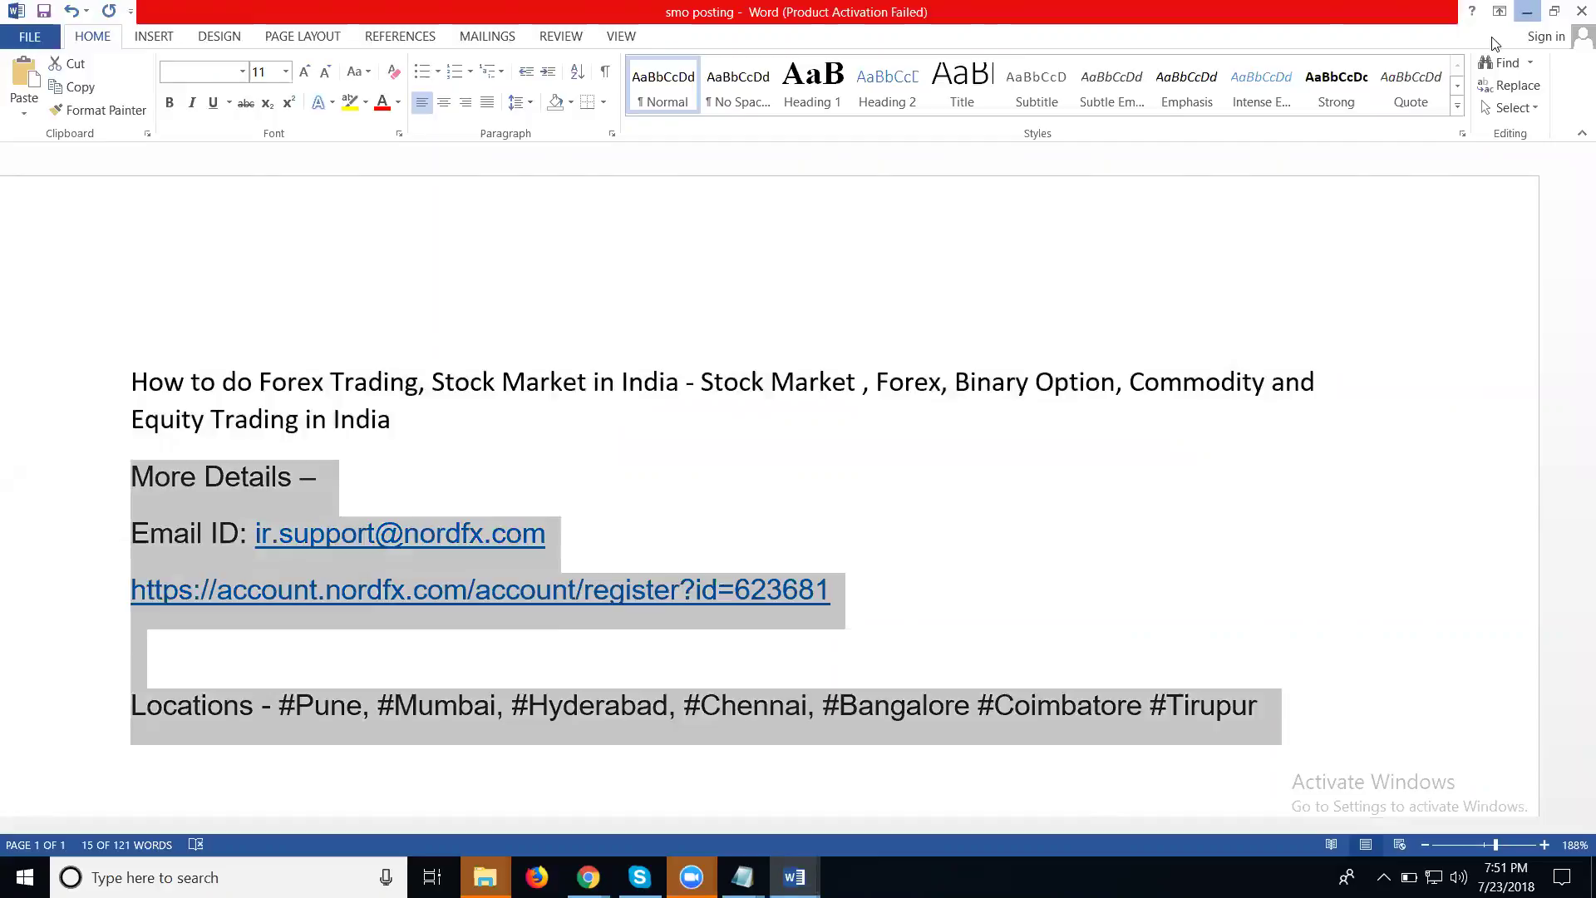
click(1528, 10)
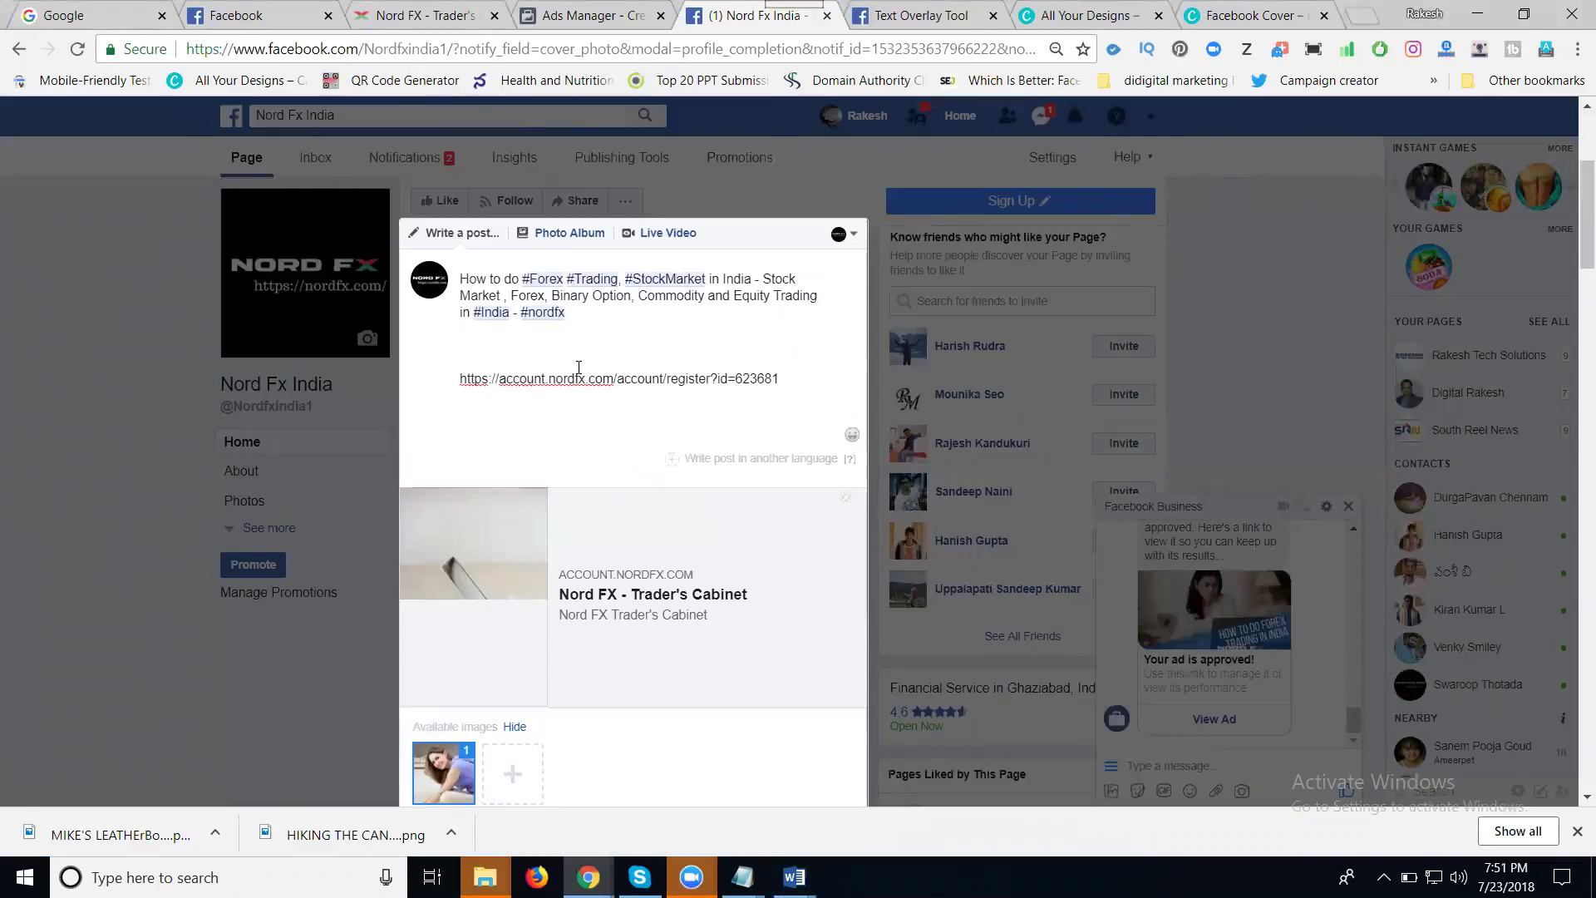
triple_click(575, 381)
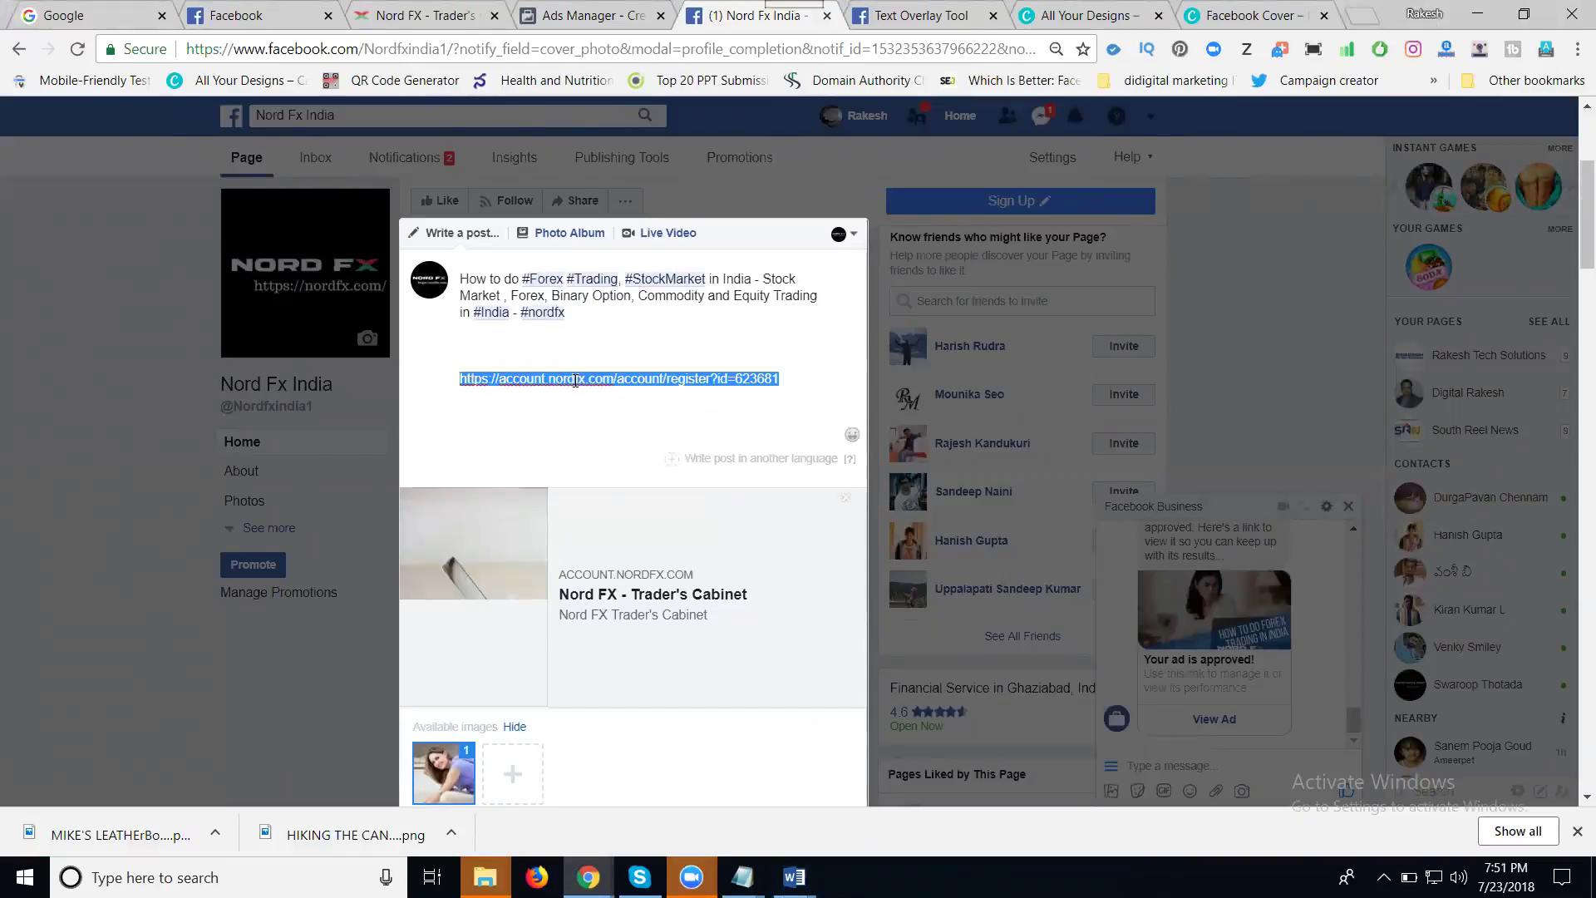
key(ctrl+v)
drag(648, 395, 459, 383)
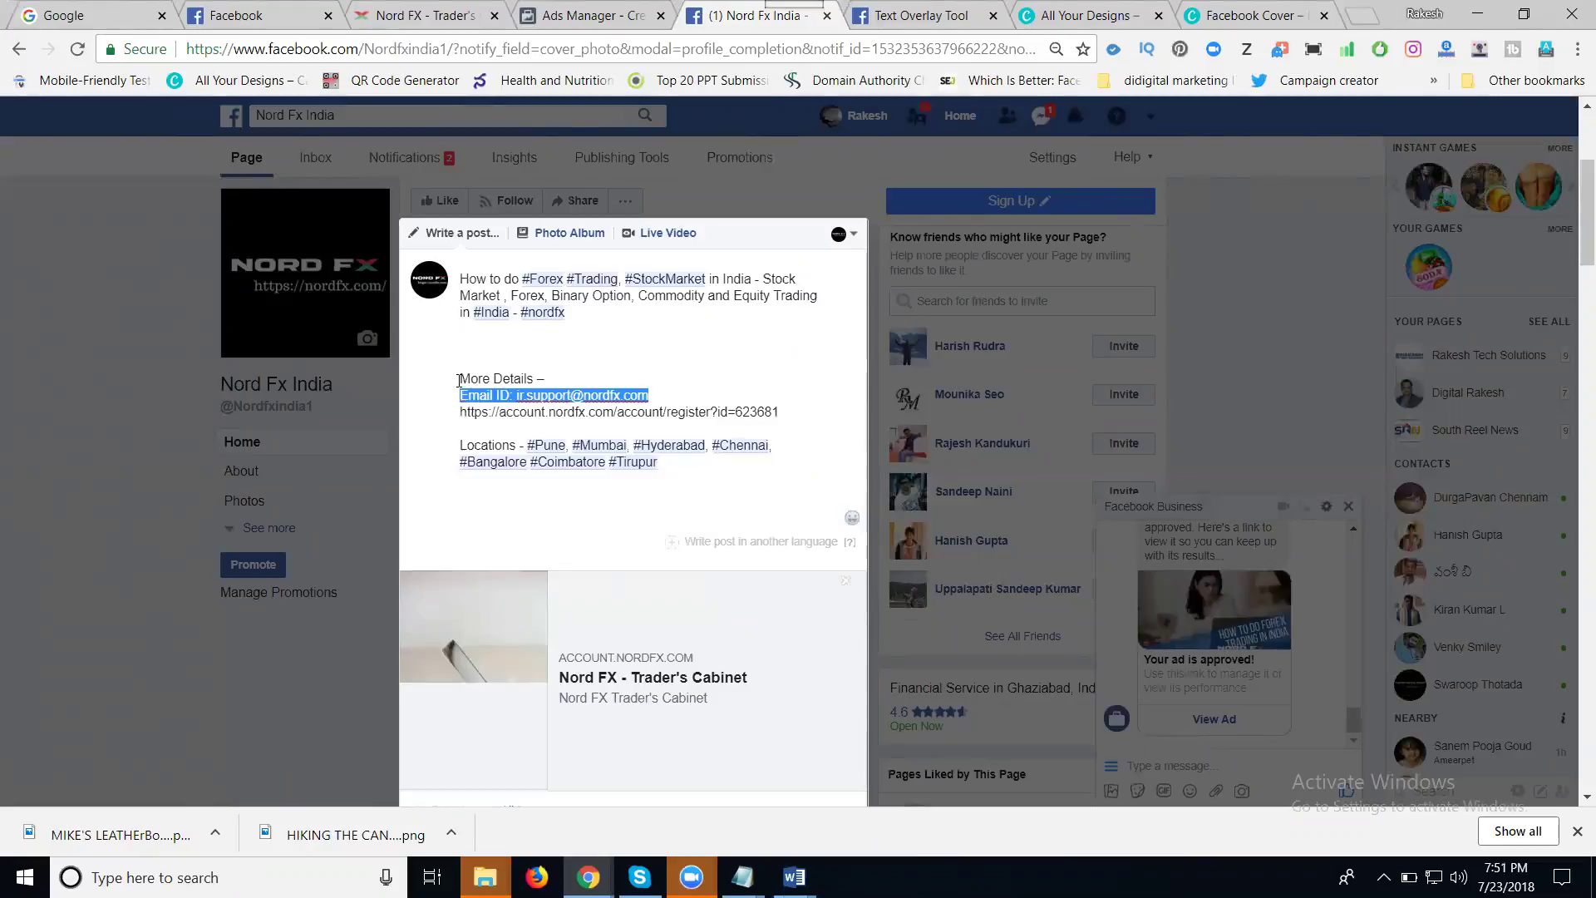
key(BackSpace)
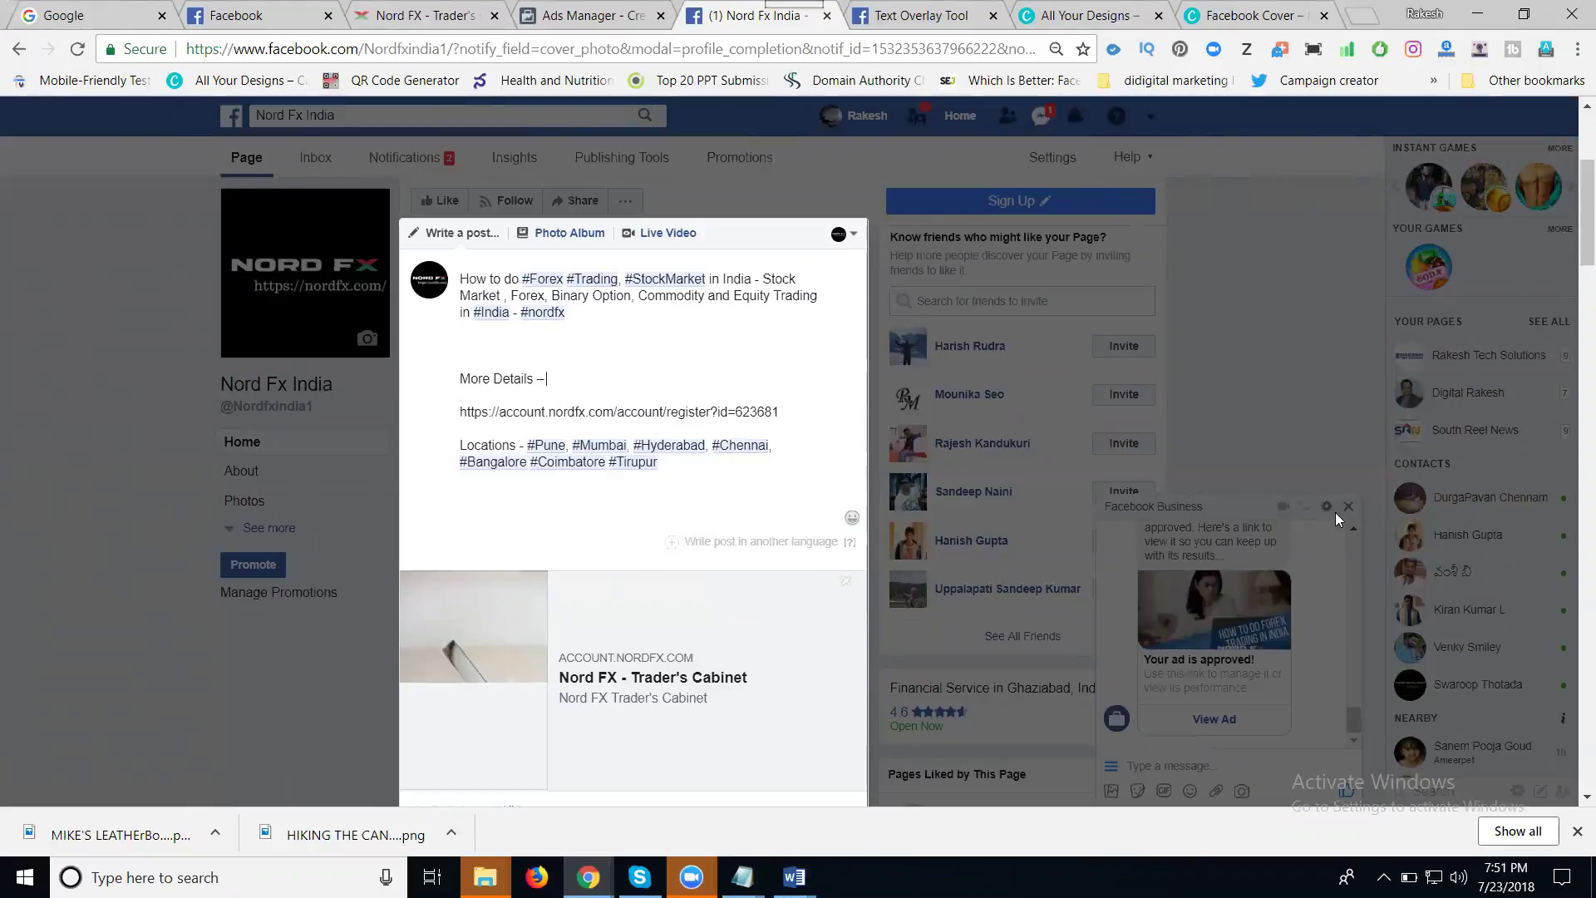
- Publish the forex post with its Nord FX - Trader's Cabinet link preview to the page
scroll(710, 458, down, 5)
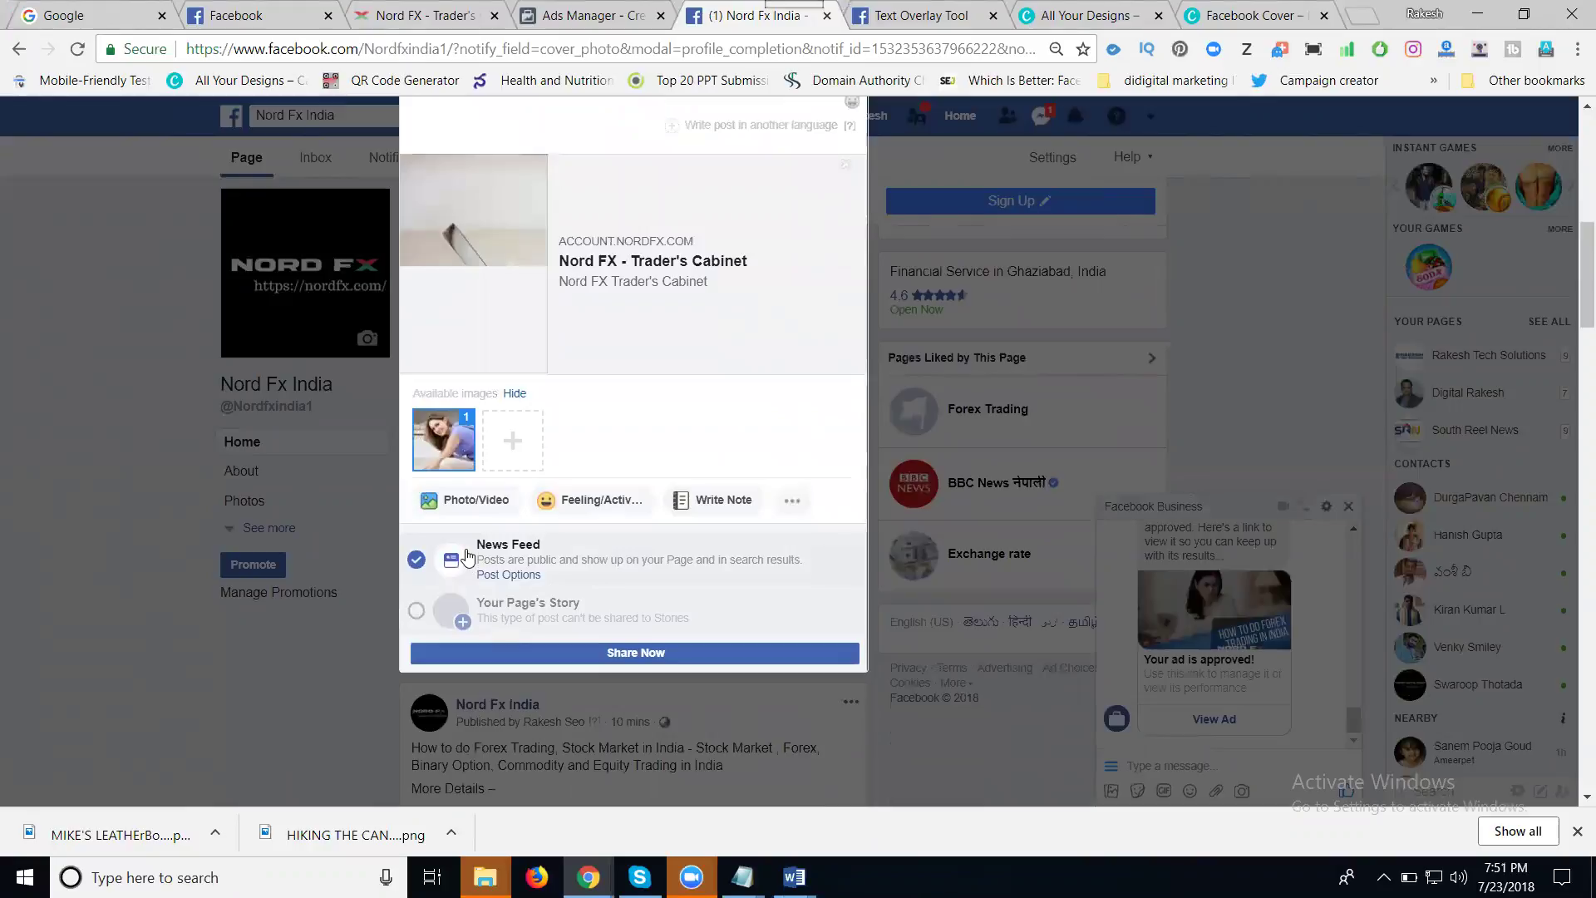
scroll(545, 503, up, 3)
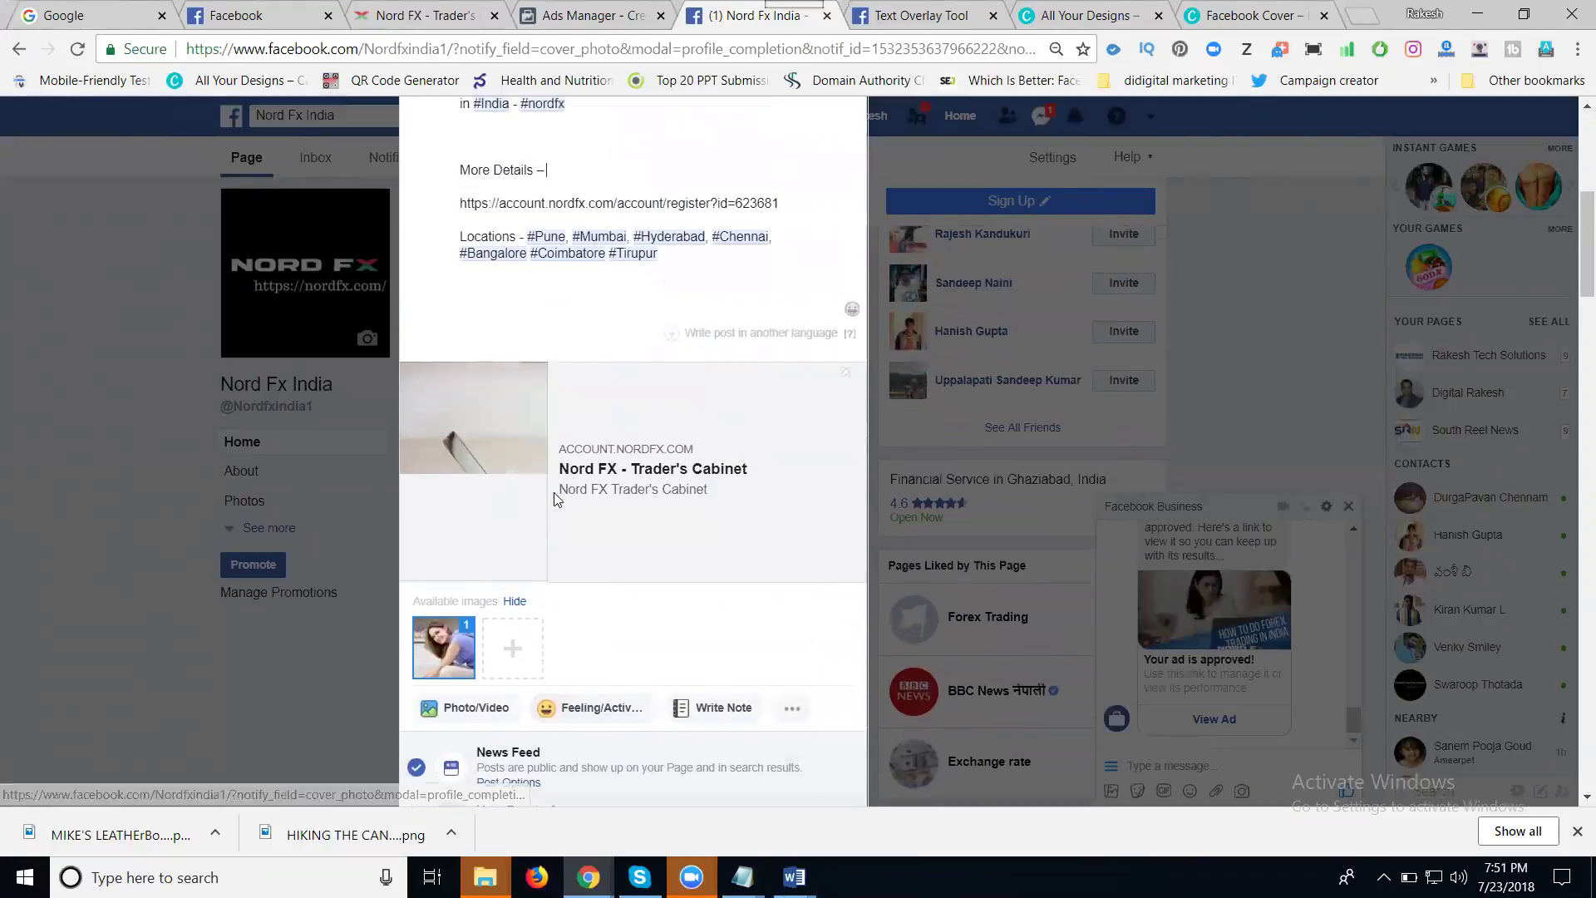
triple_click(584, 471)
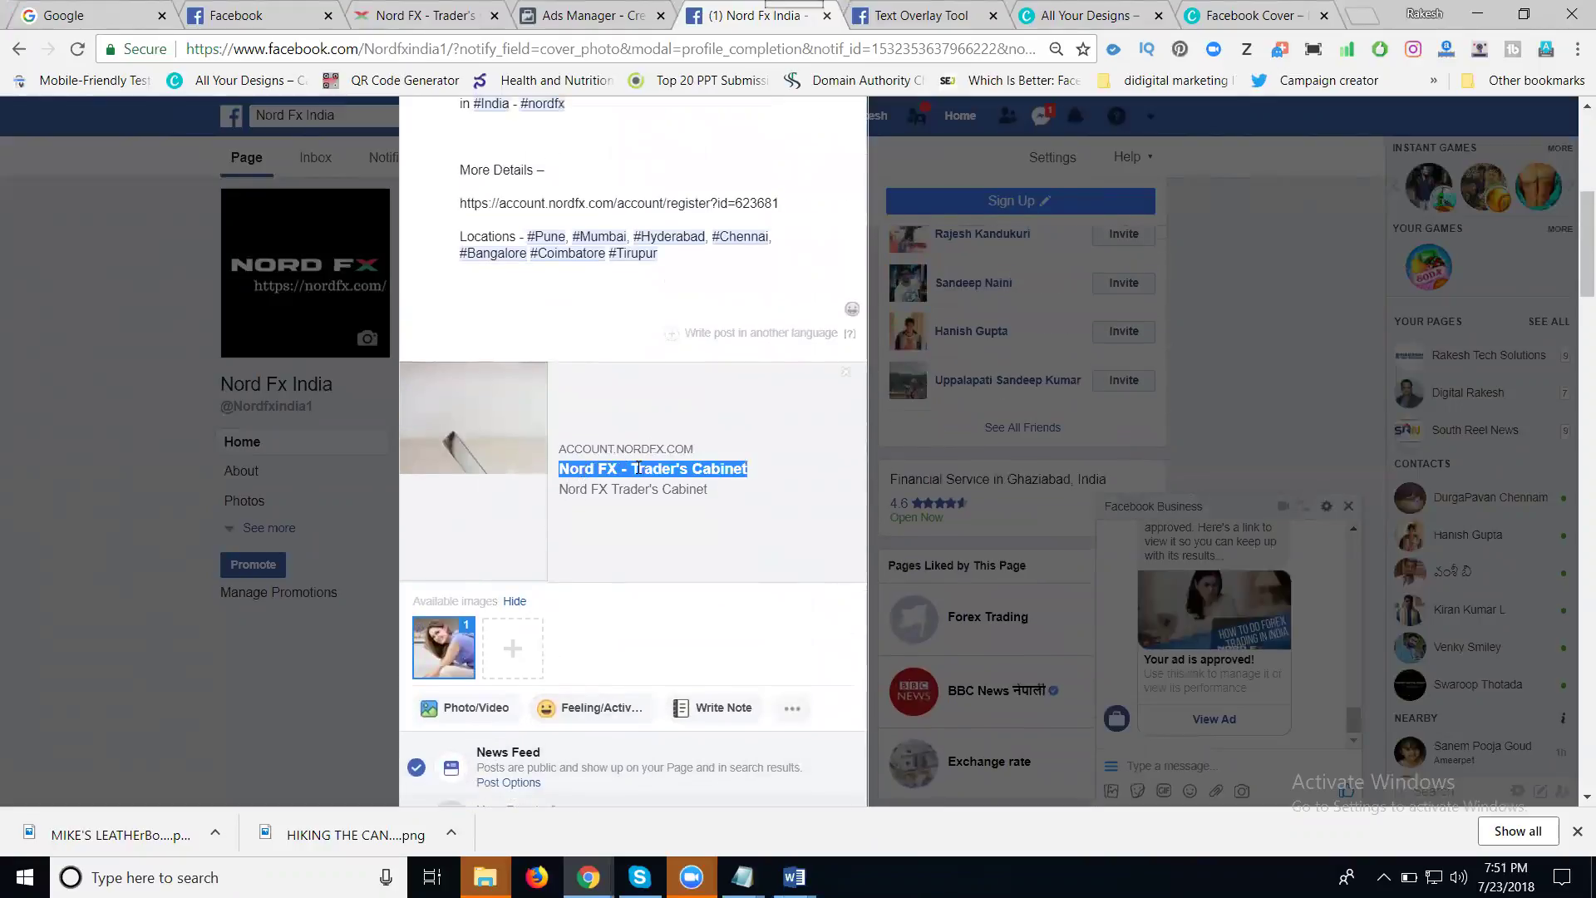
scroll(605, 477, down, 5)
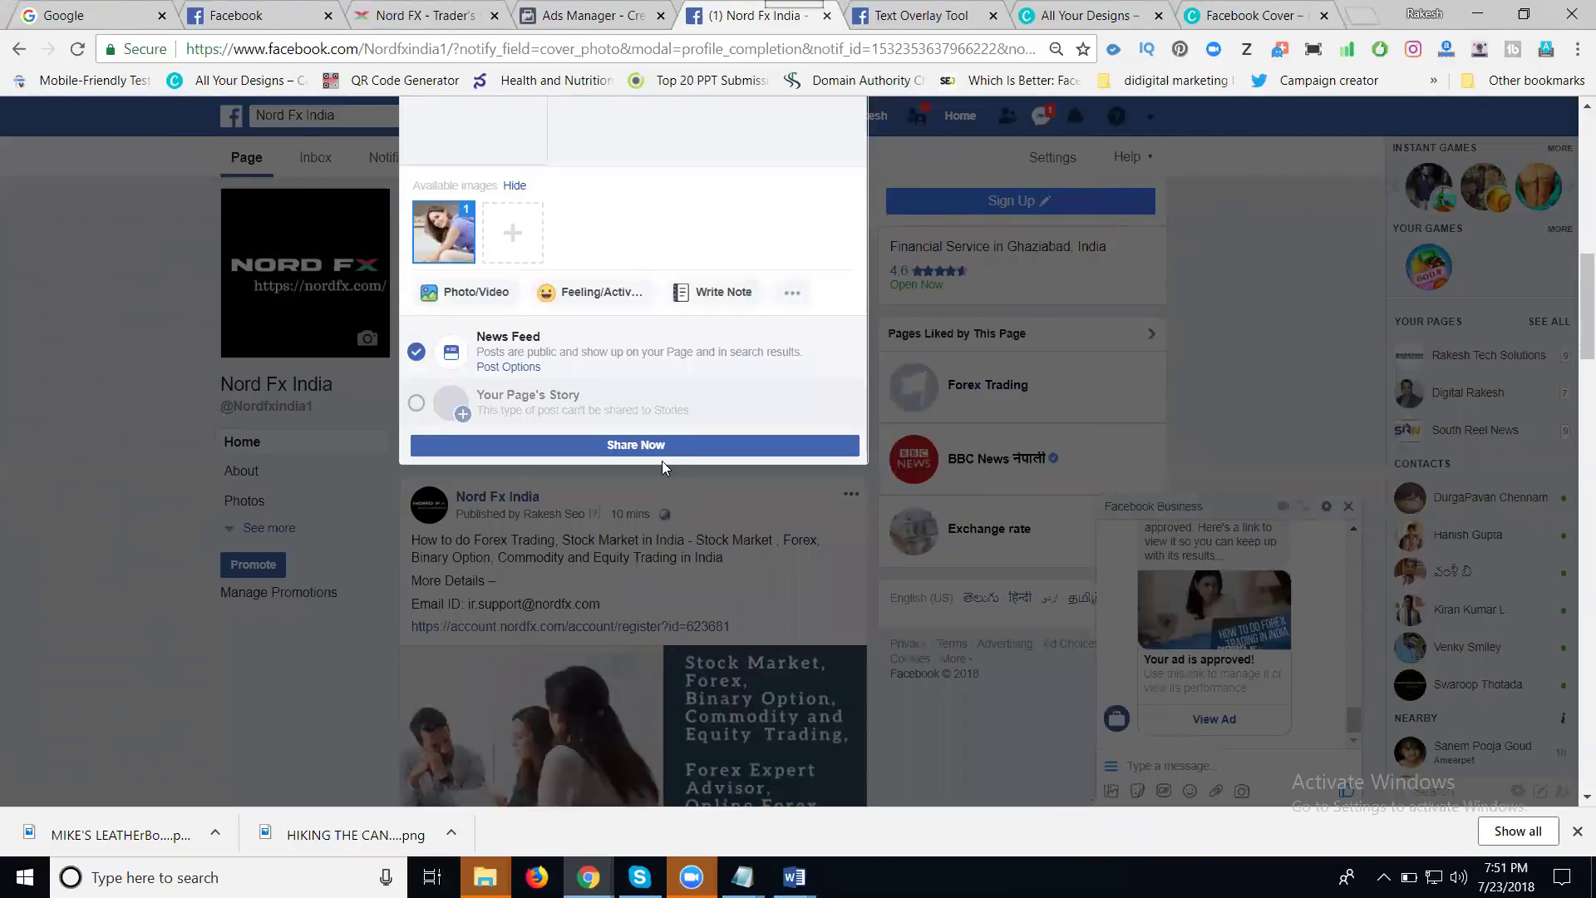
click(656, 447)
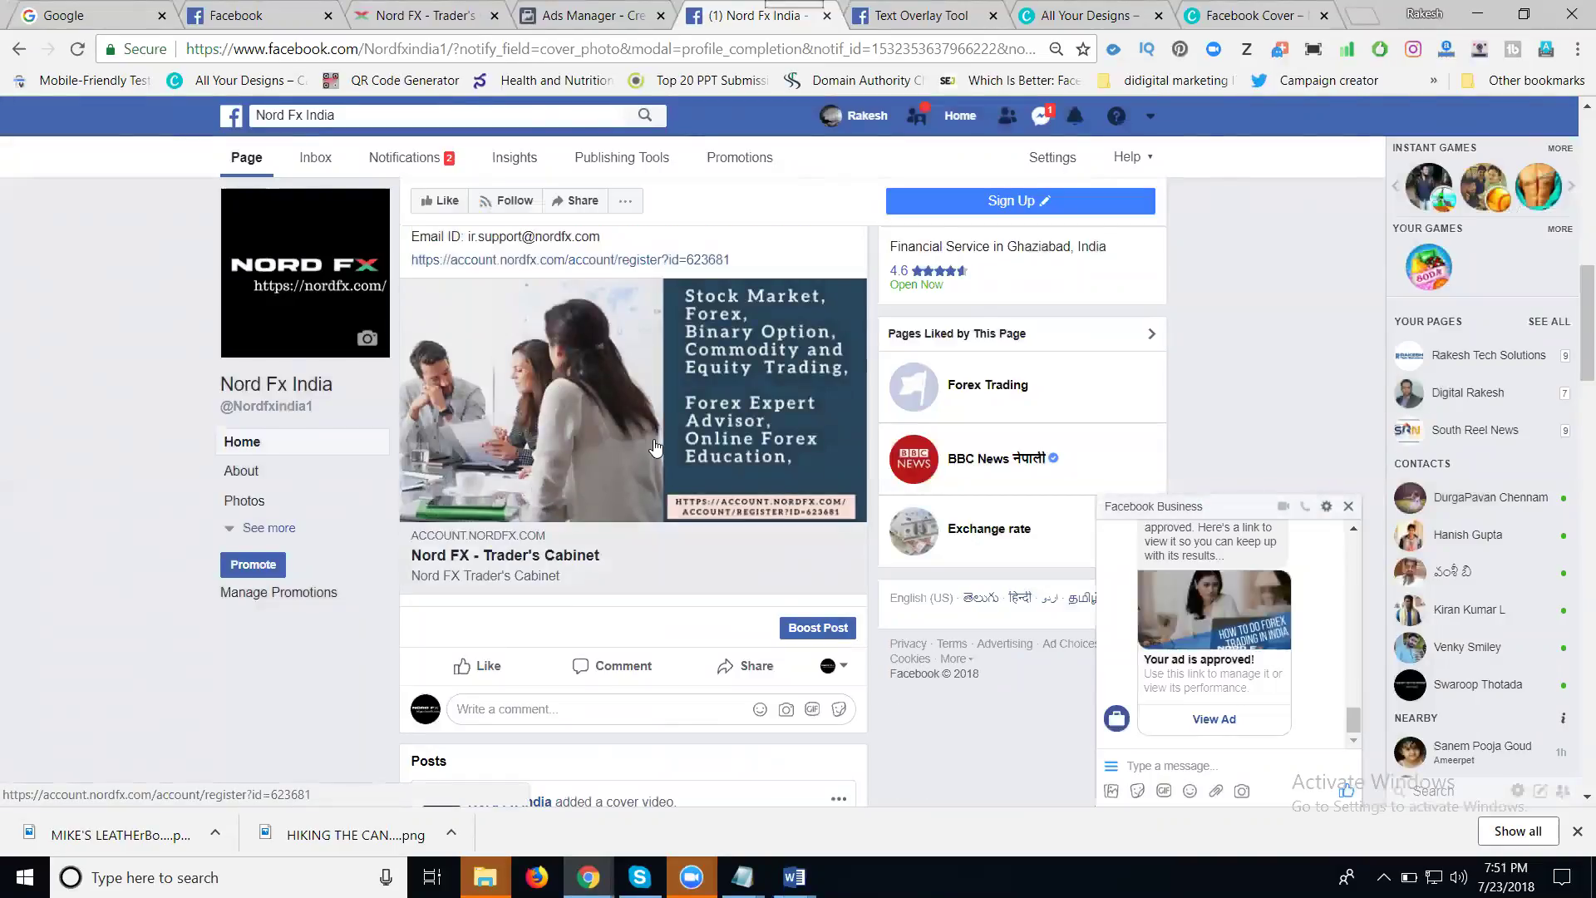
scroll(655, 445, up, 5)
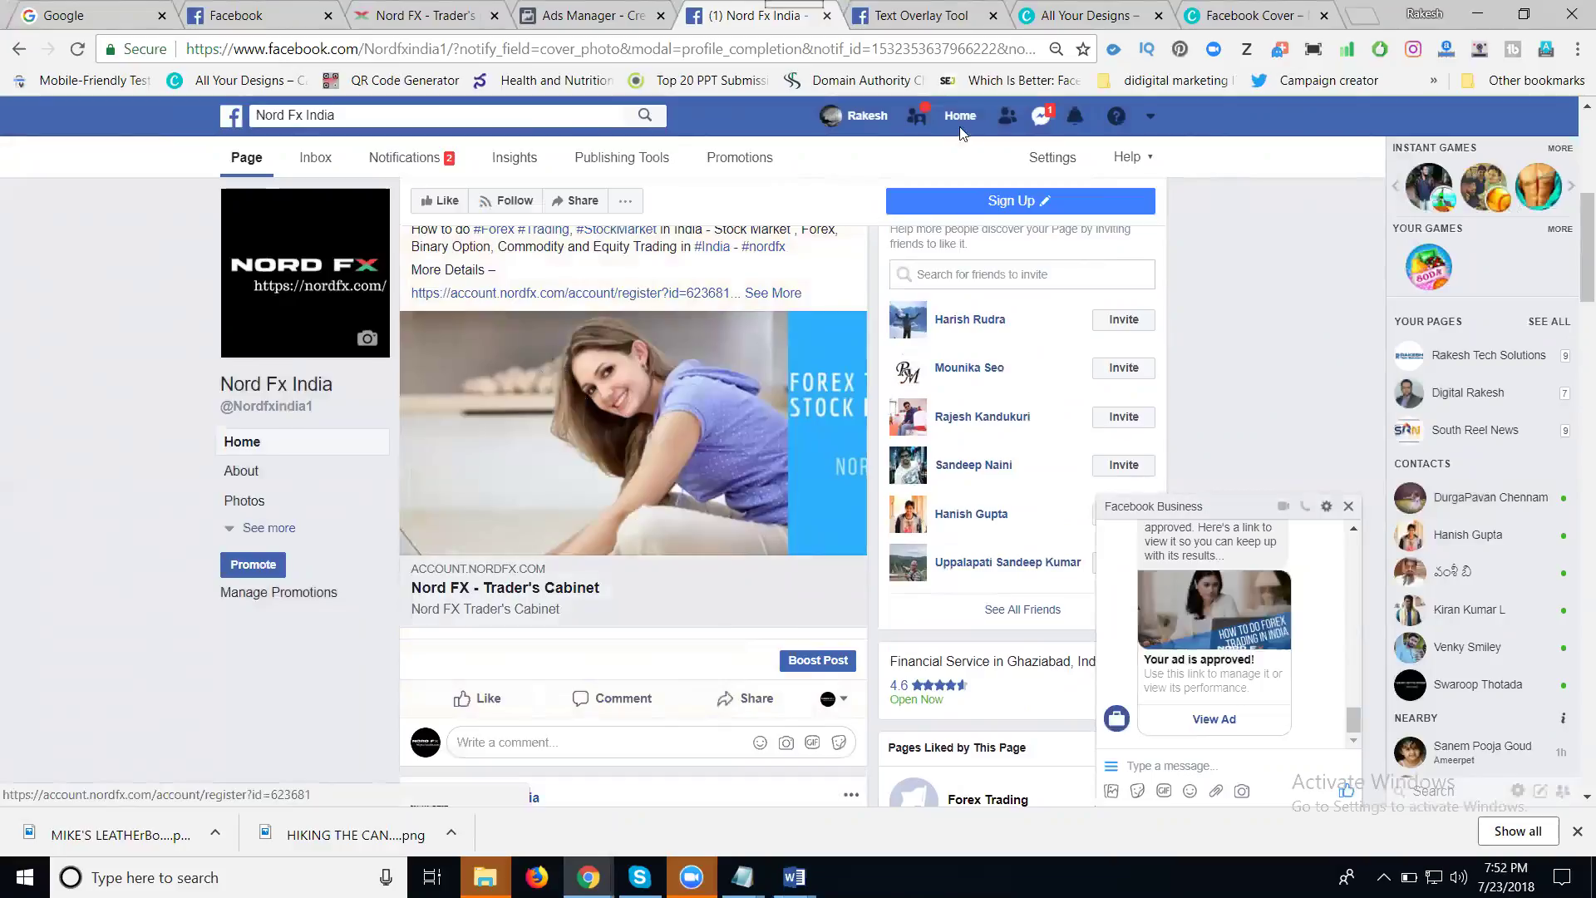
- Create a new YouTube Thumbnail design in Canva and upload an image from Downloads
click(1081, 15)
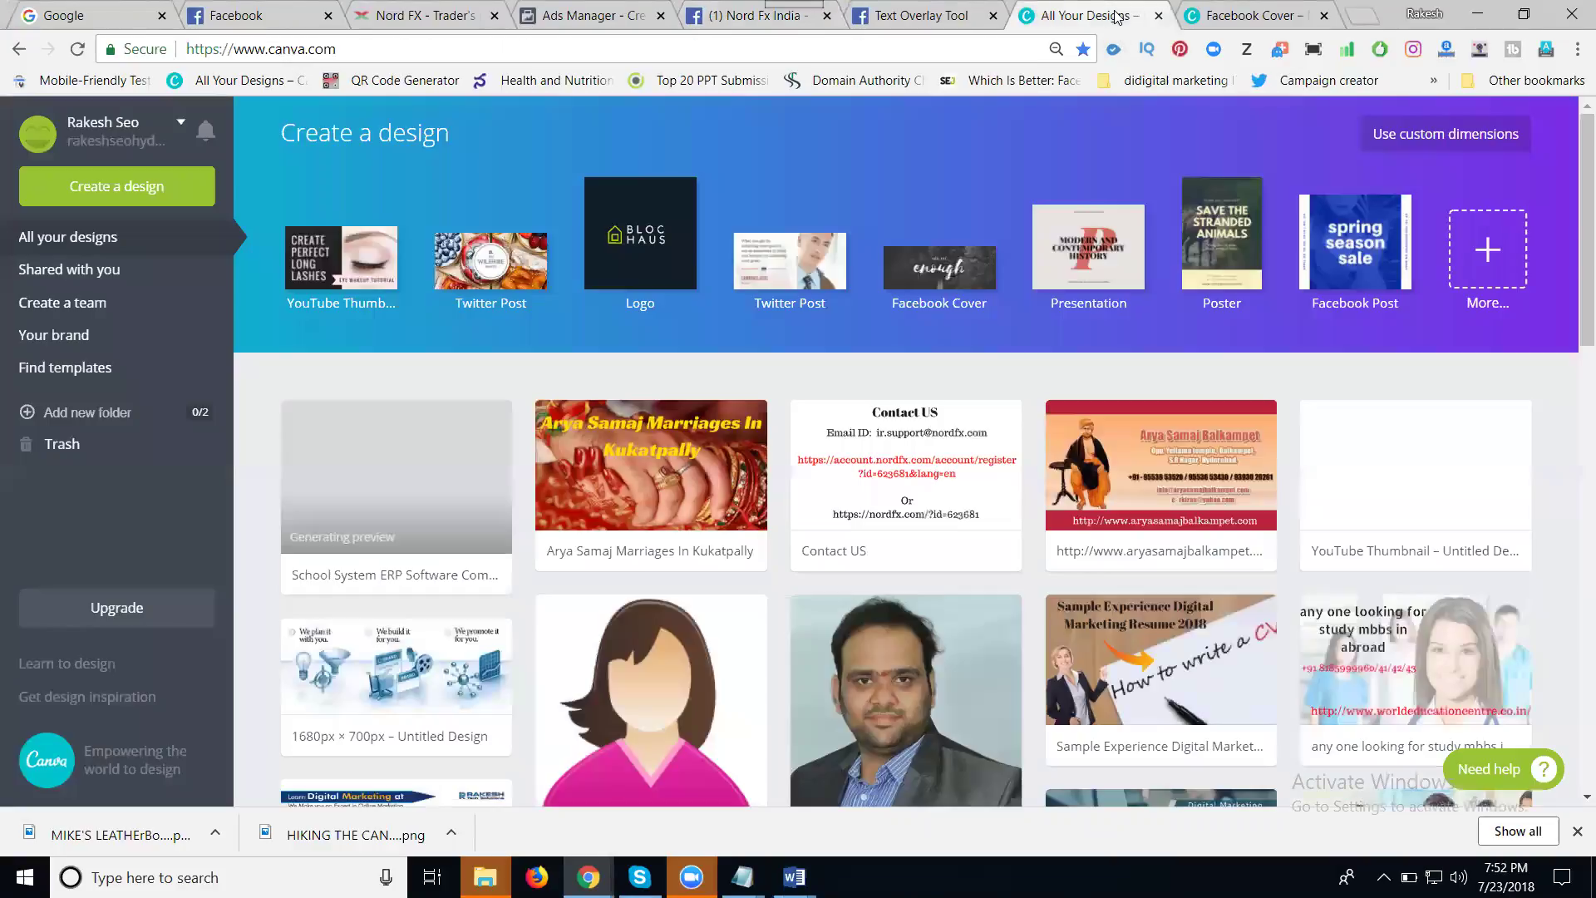
click(353, 279)
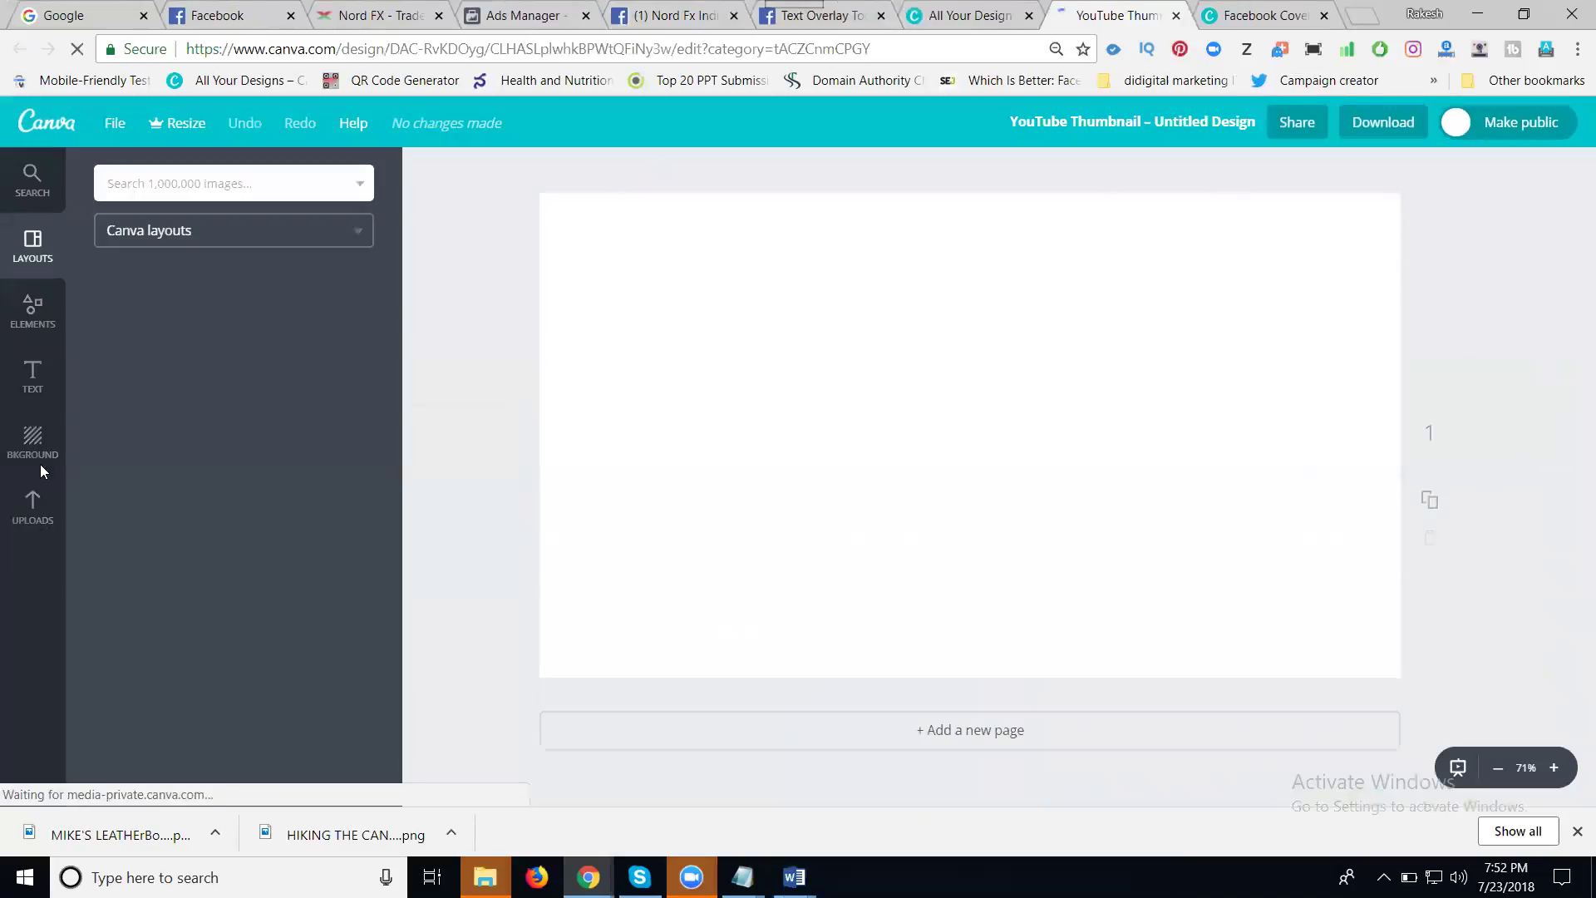
click(48, 513)
click(202, 464)
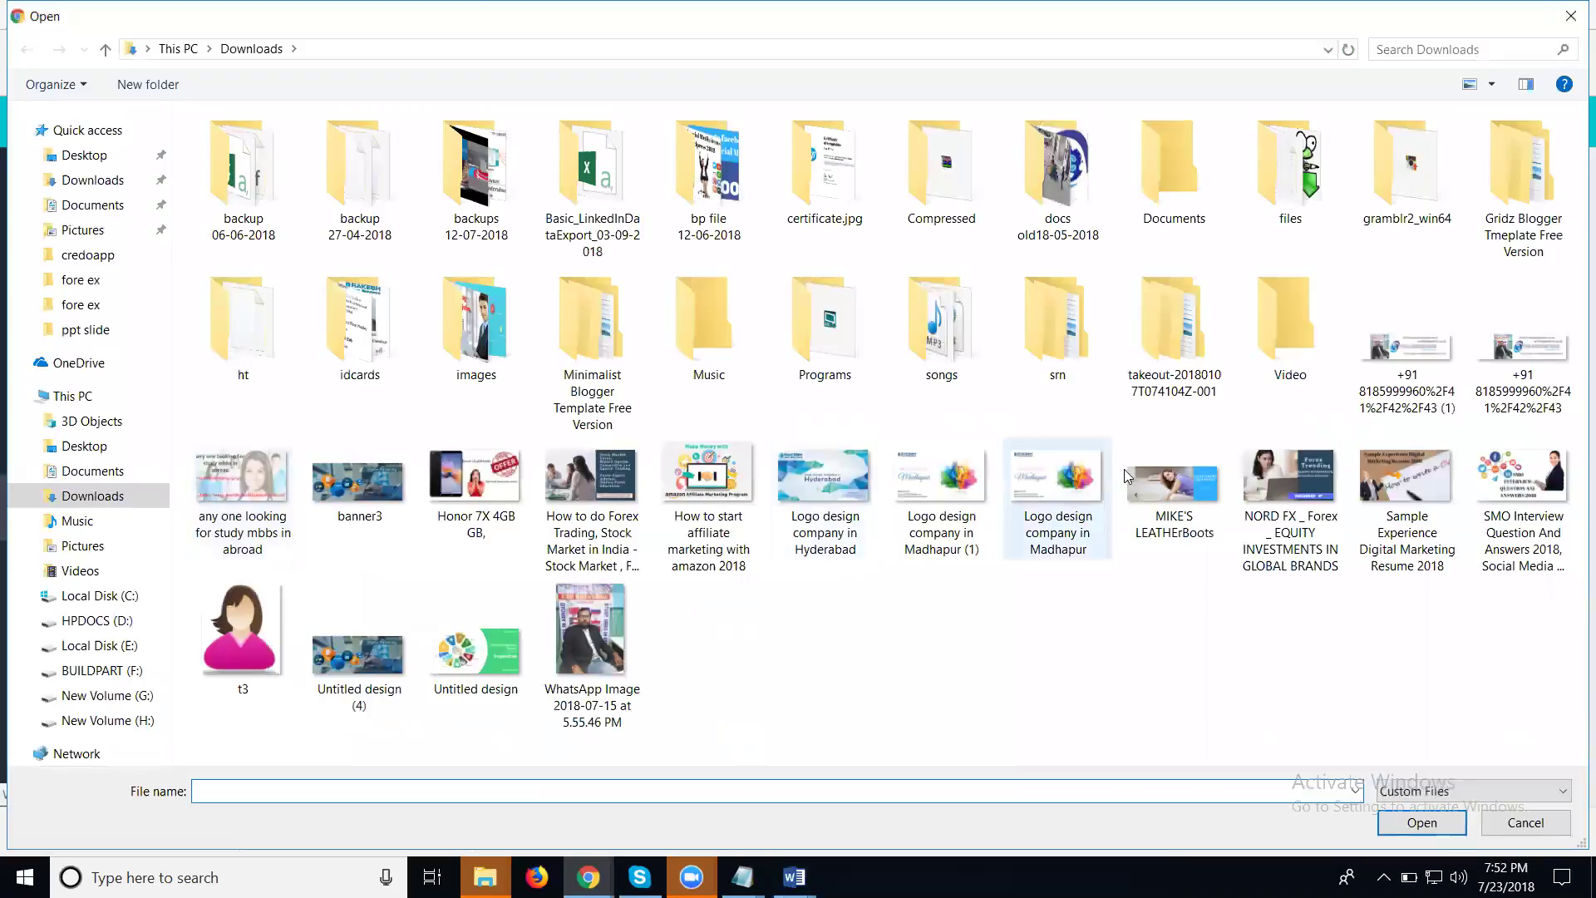
click(1164, 485)
double_click(1164, 484)
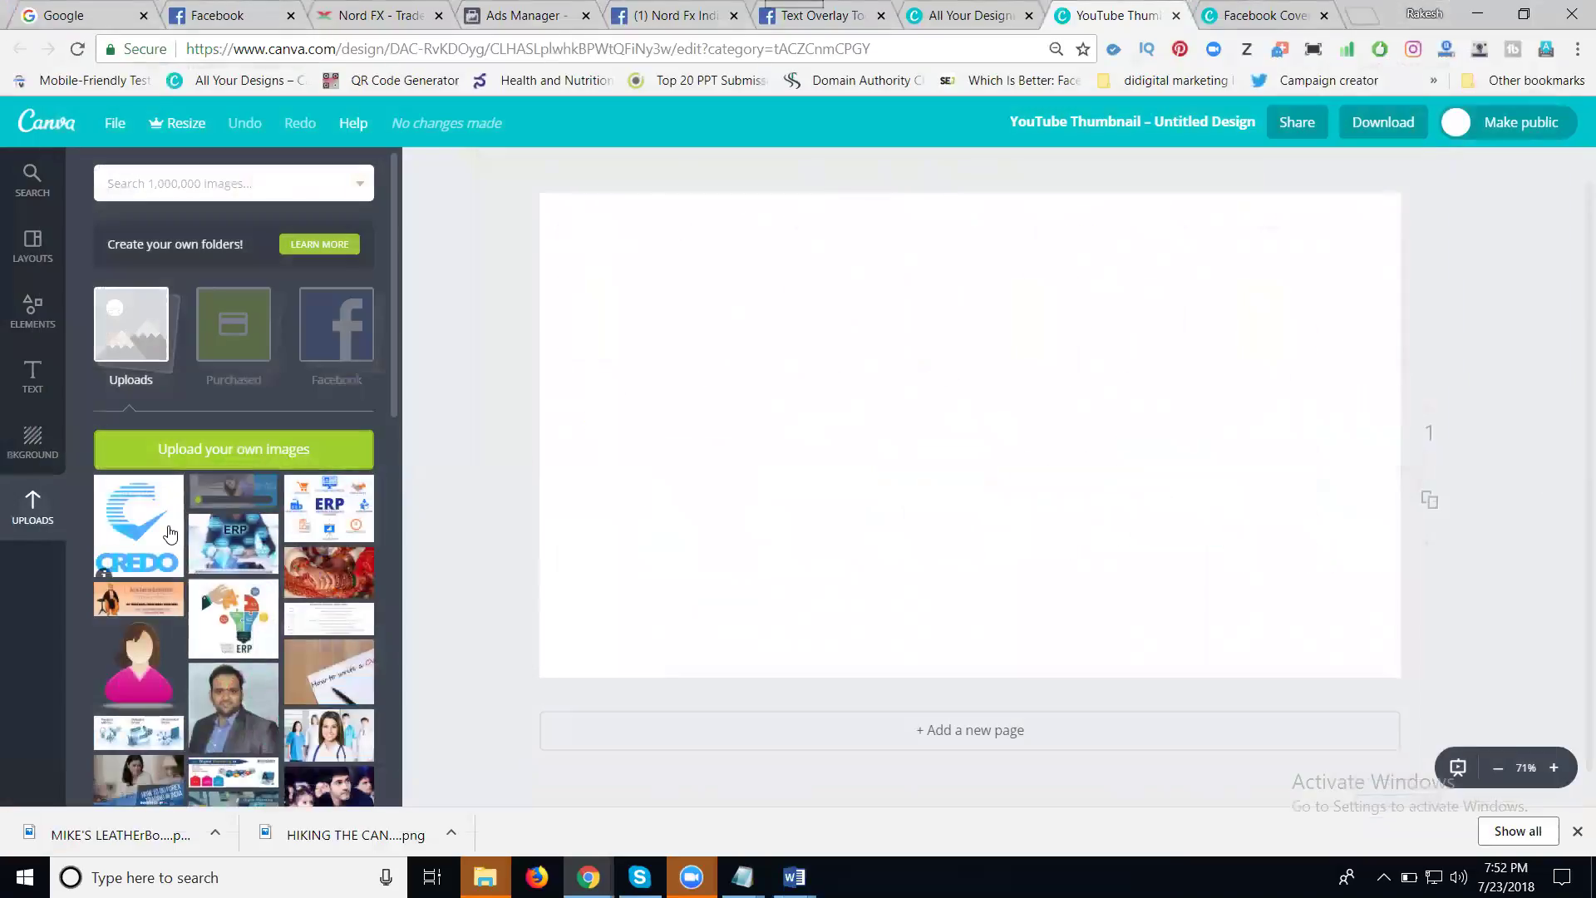
- Give the thumbnail a blue background and enlarge the forex image to nearly full width
click(33, 453)
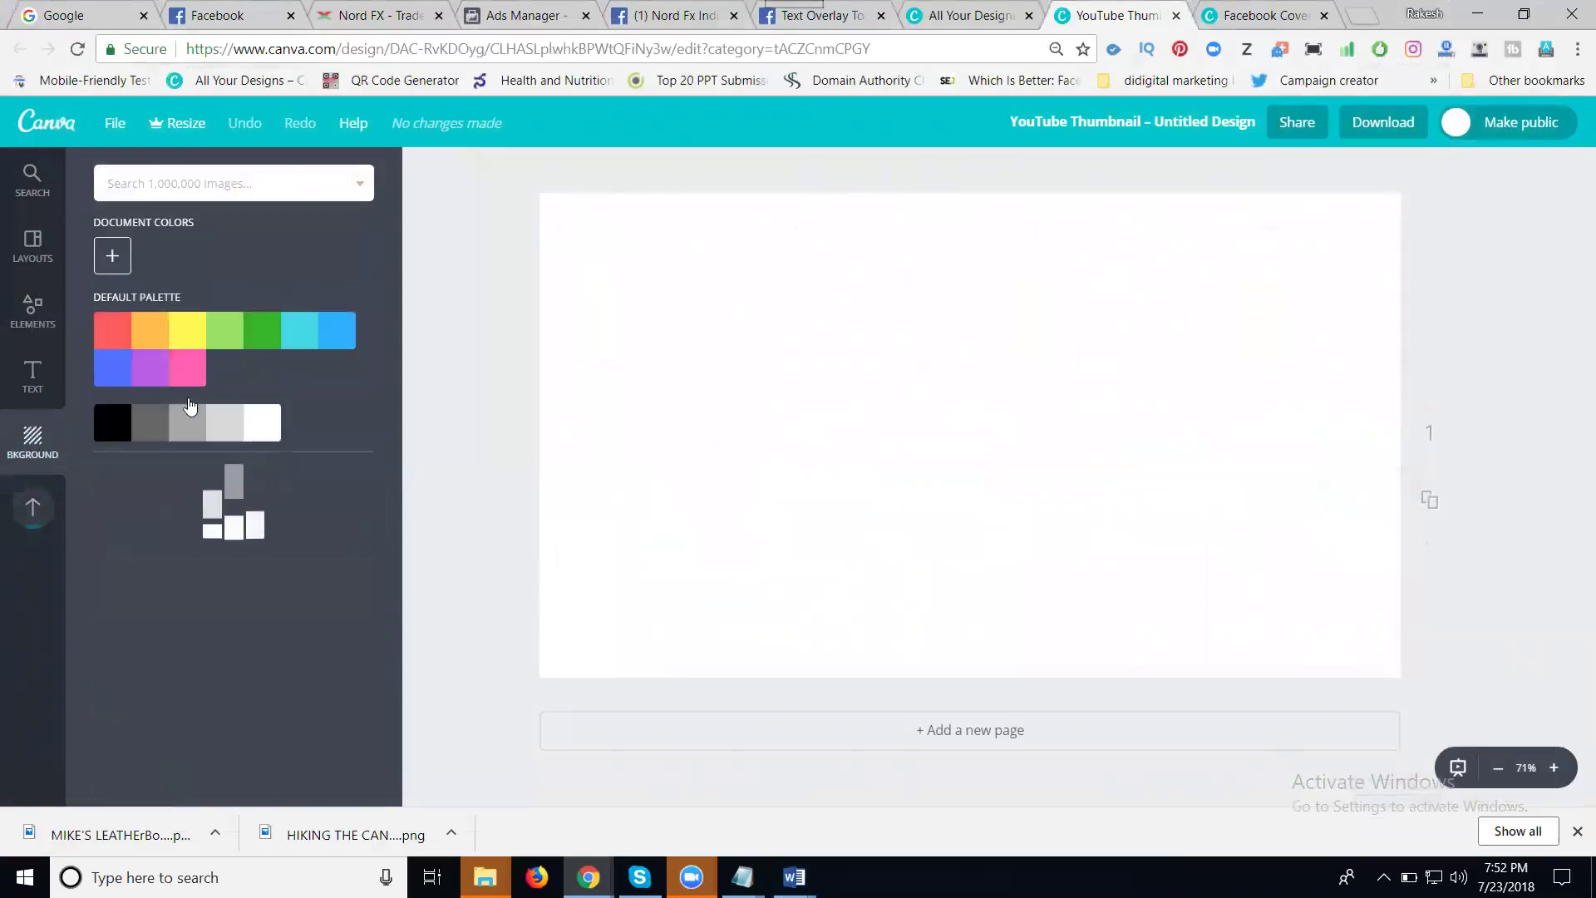
click(326, 336)
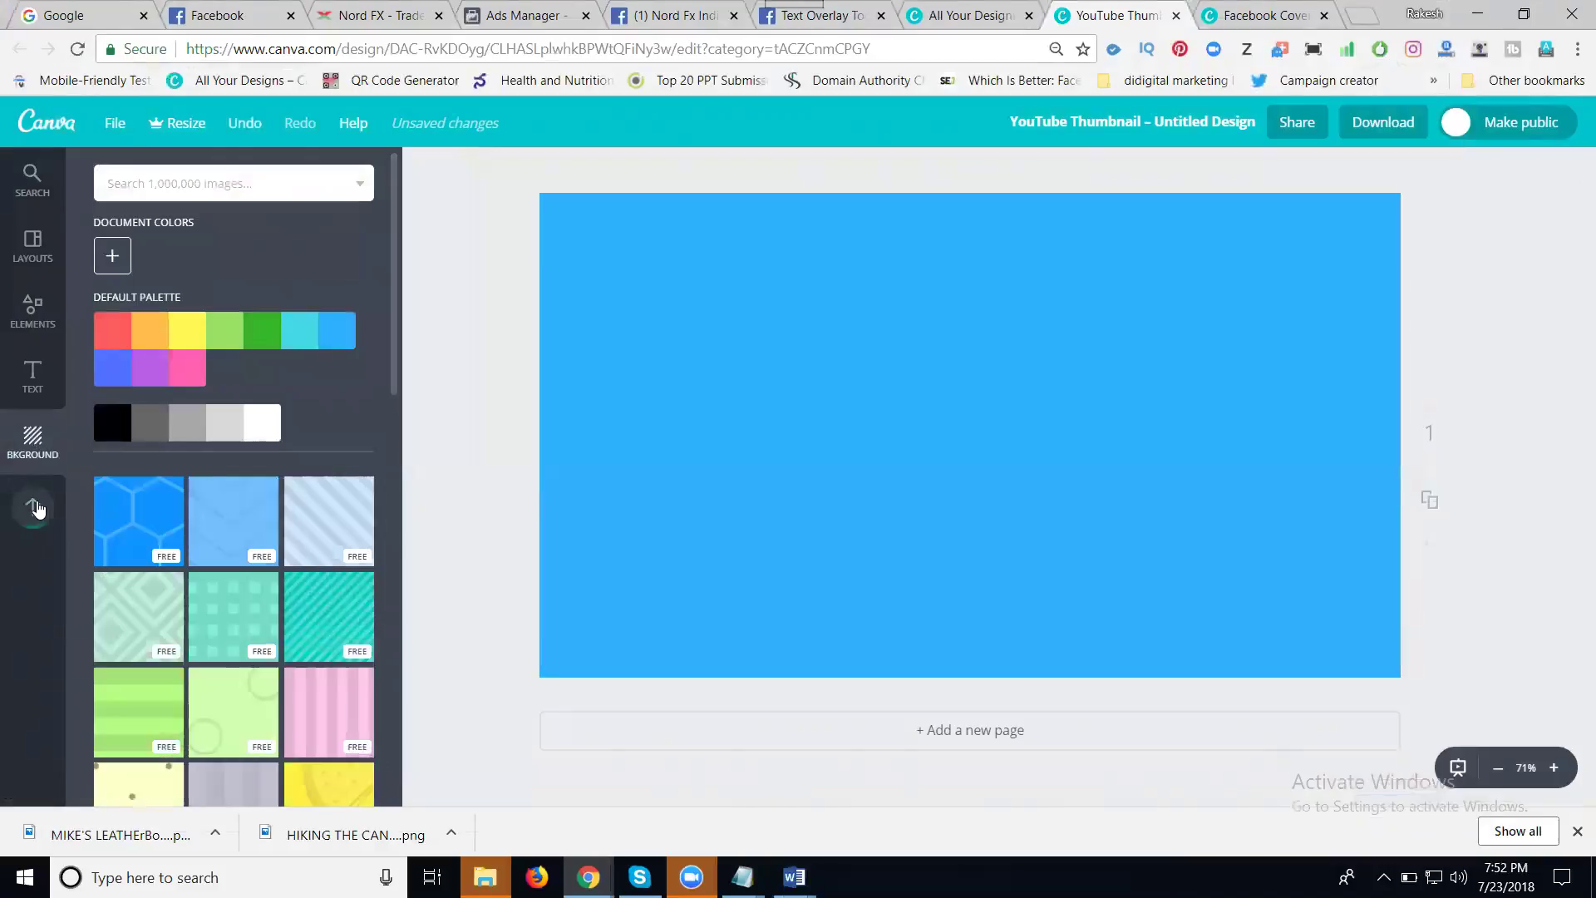
click(33, 507)
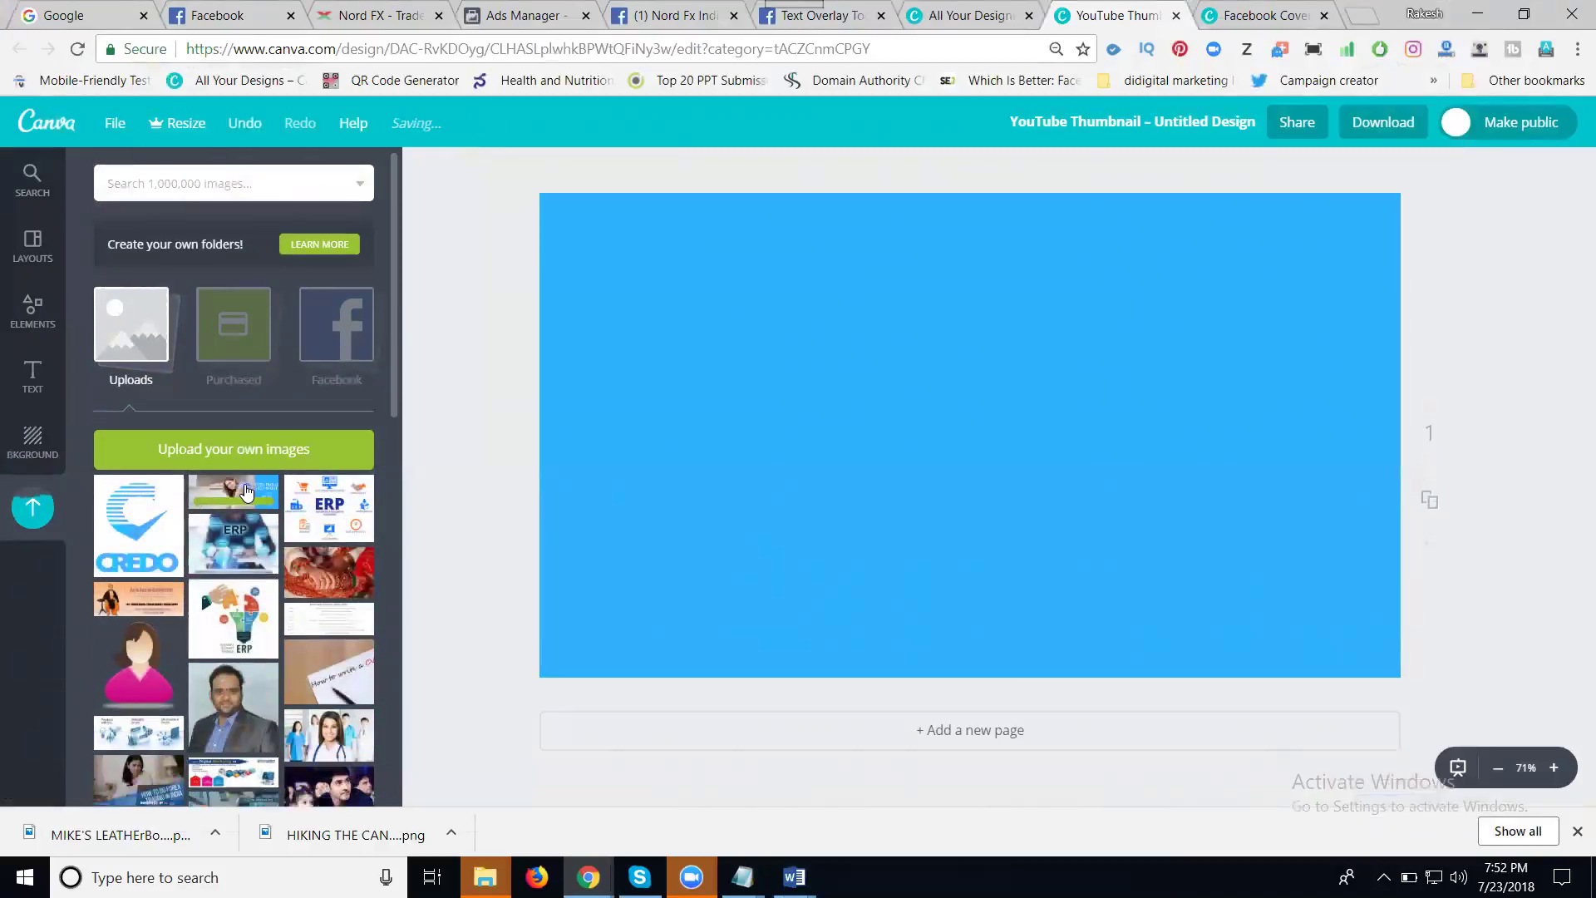
click(246, 492)
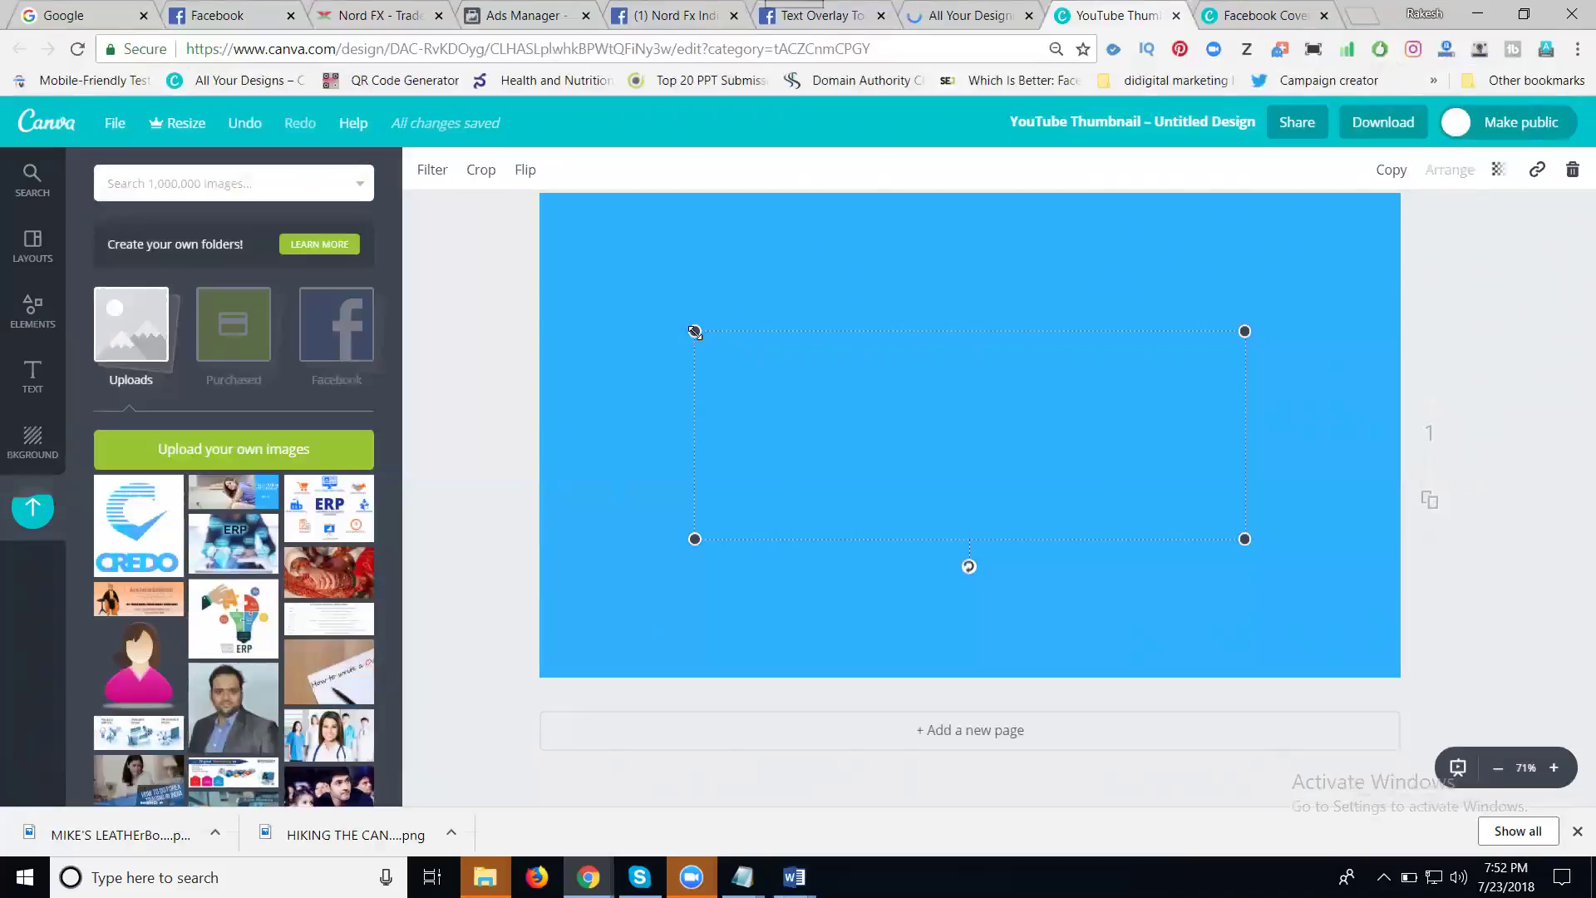
drag(696, 330, 519, 262)
drag(1243, 537, 1395, 596)
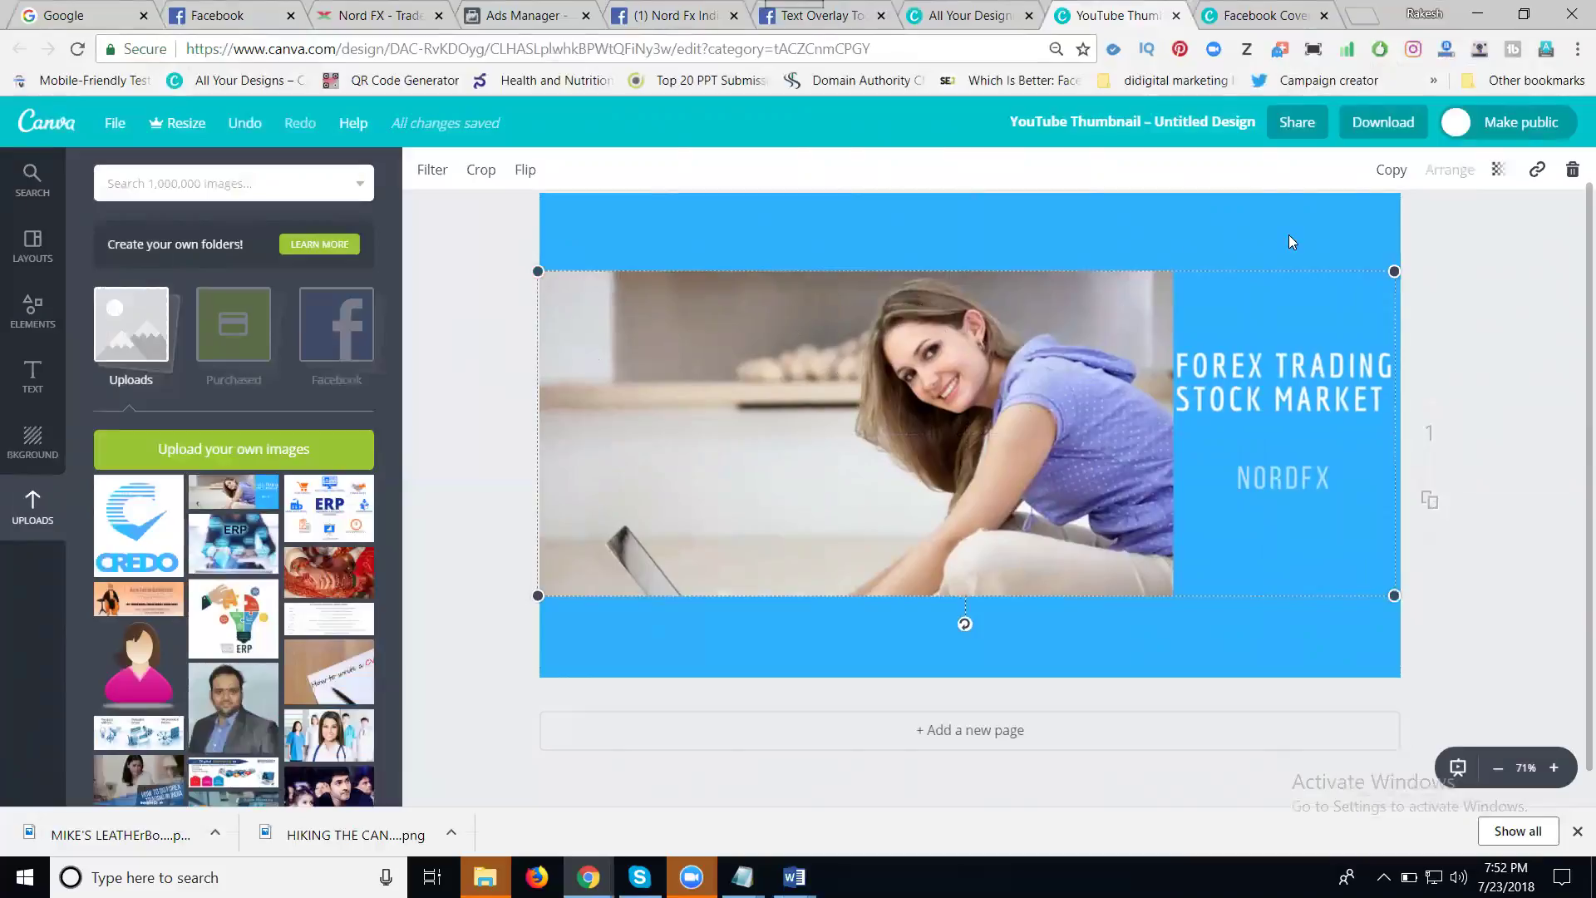
click(1456, 243)
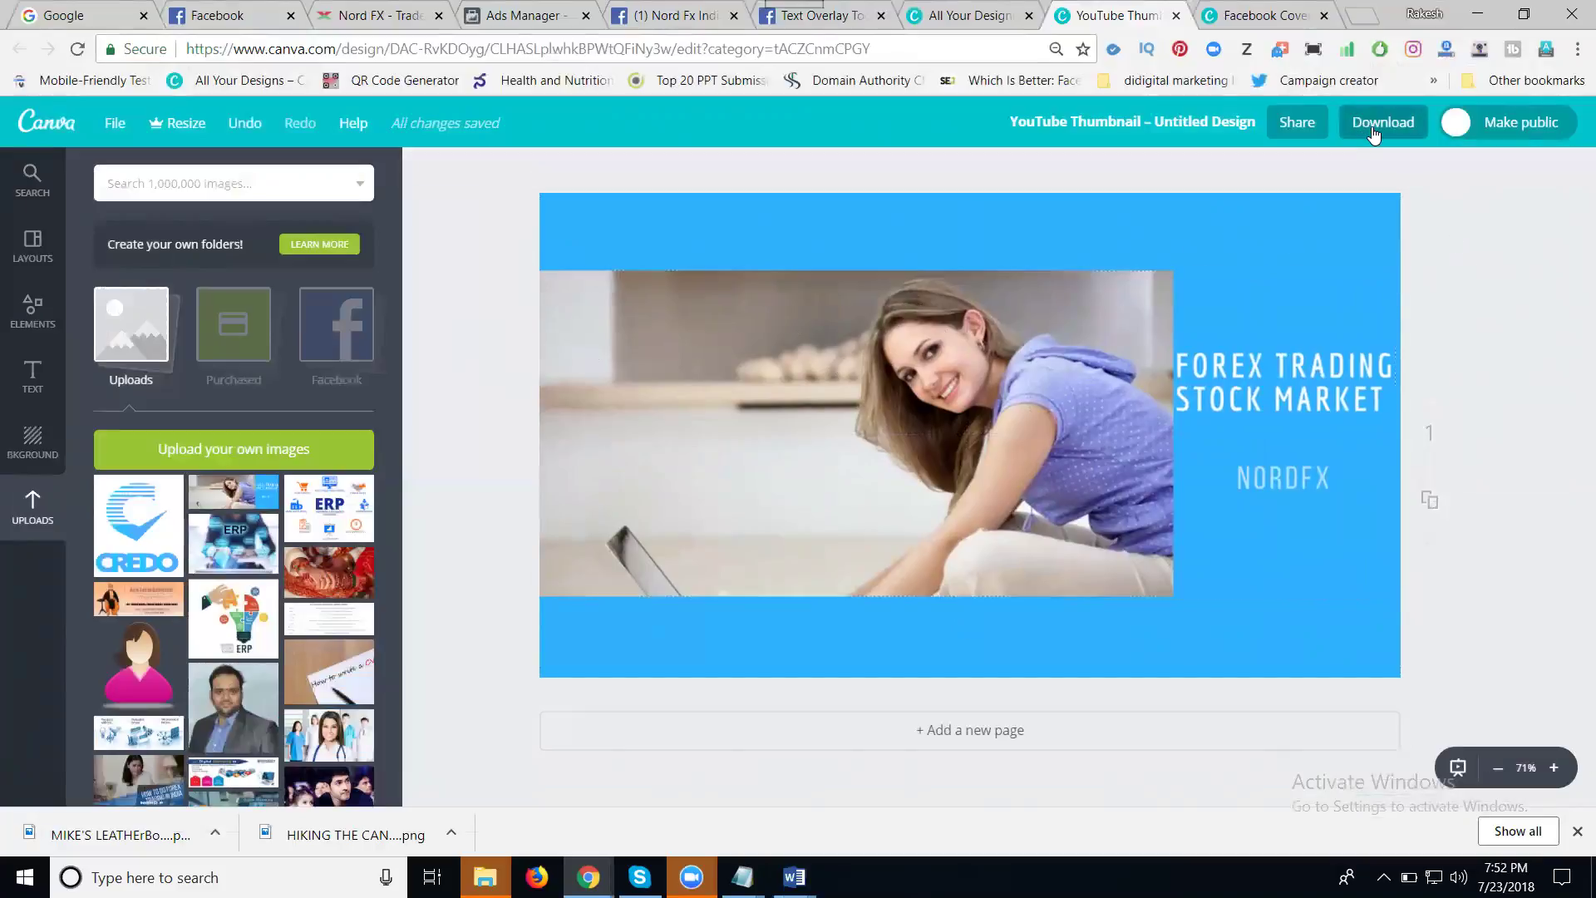
- Download the design as PNG and check Untitled design (1) in the Text Overlay Tool
click(1373, 133)
click(1376, 335)
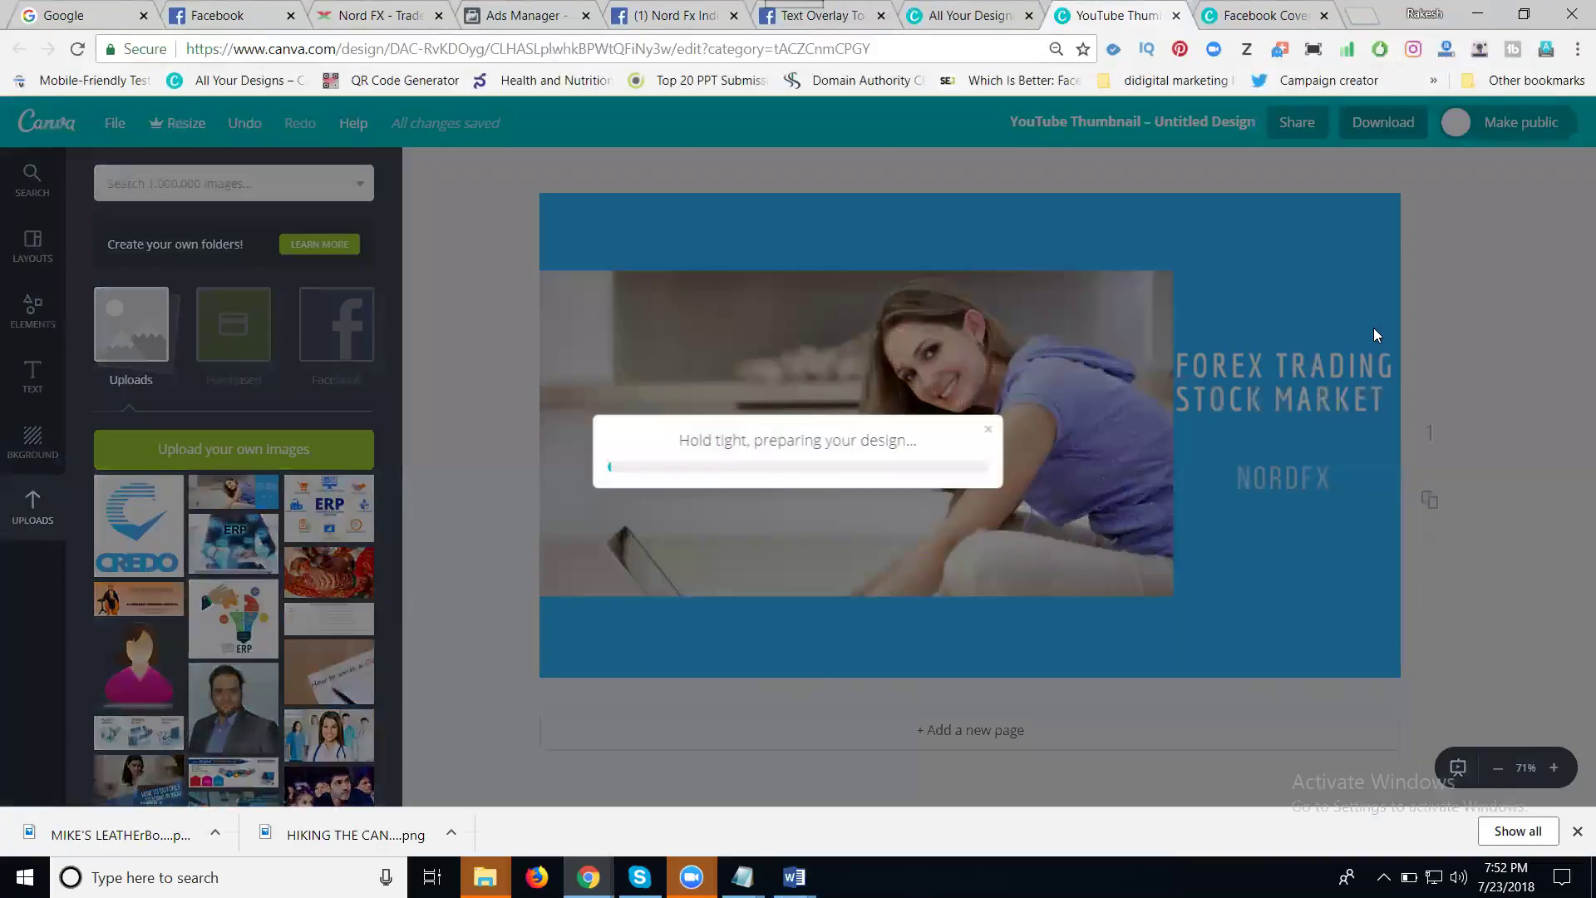
click(833, 18)
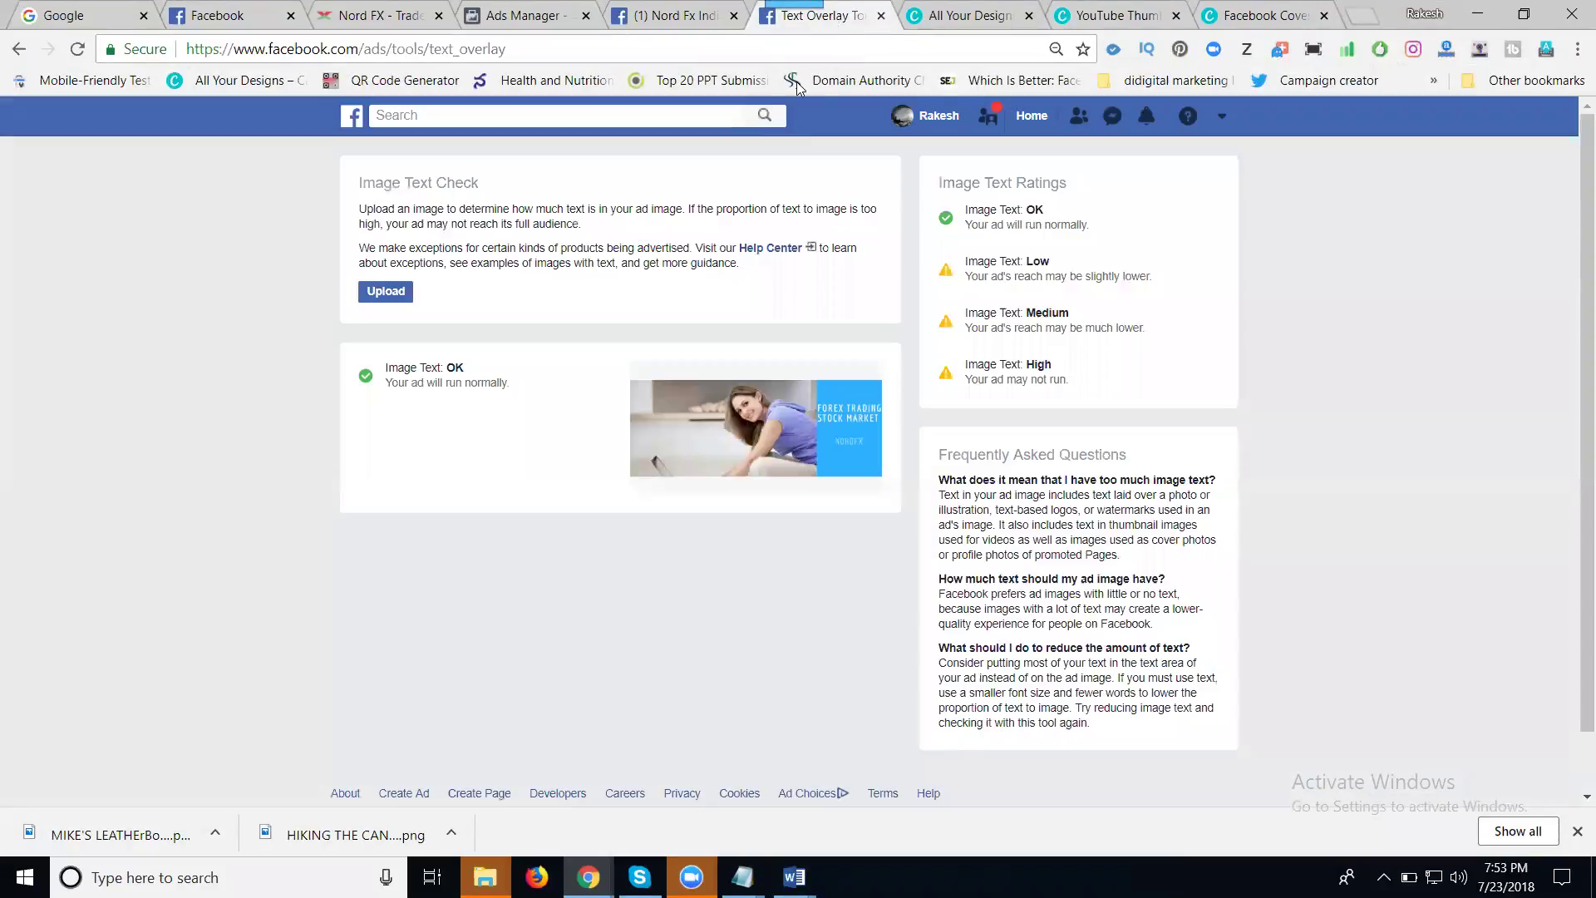
click(384, 297)
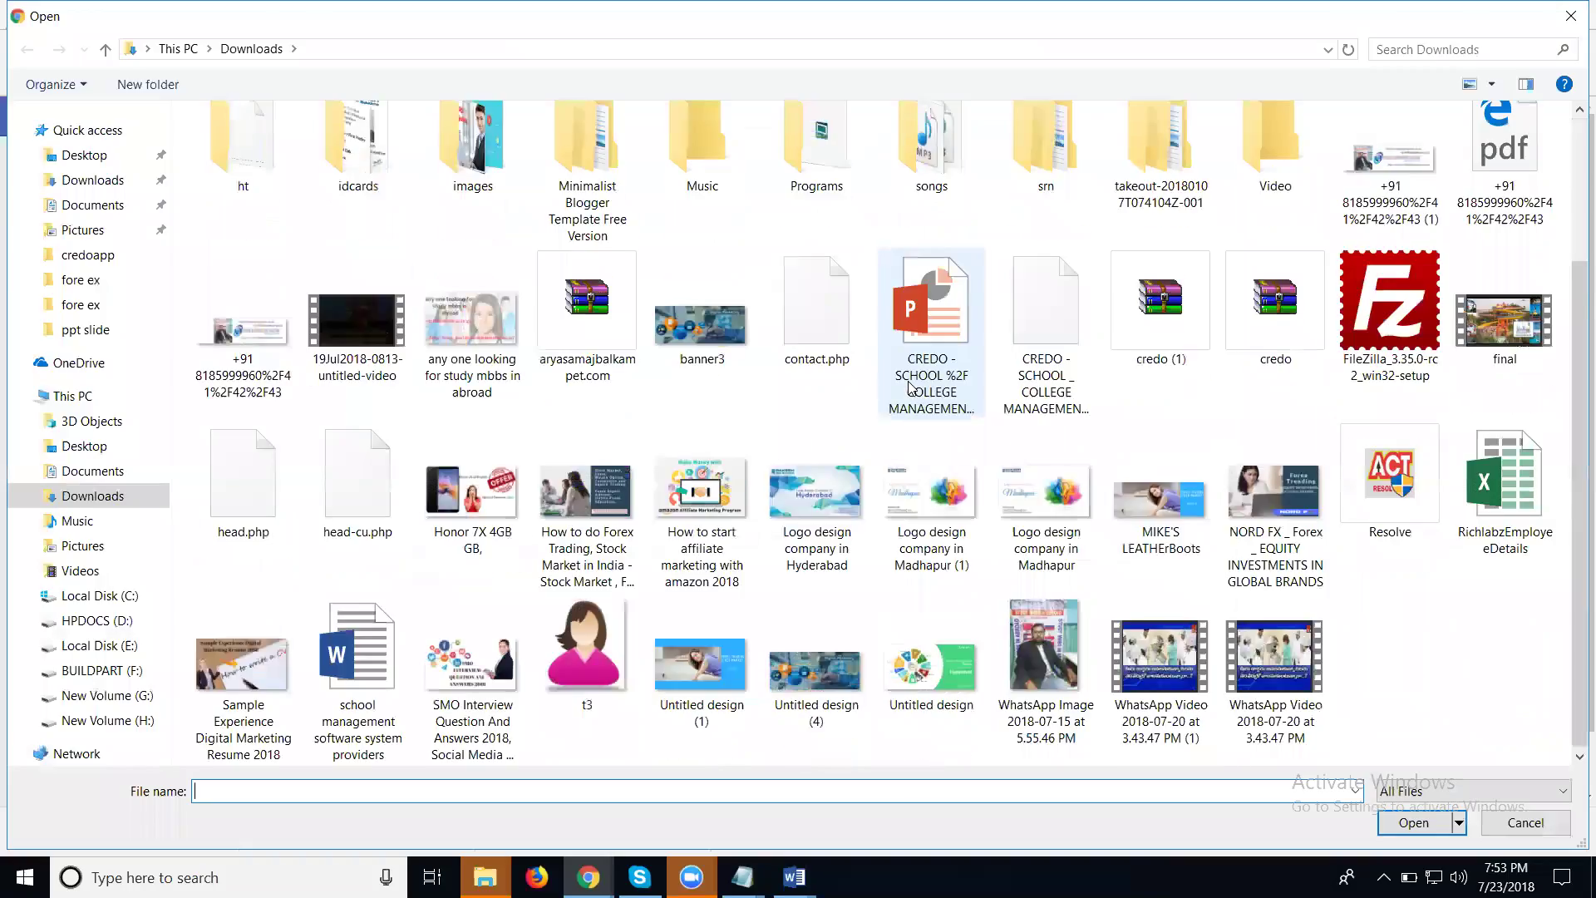
double_click(702, 669)
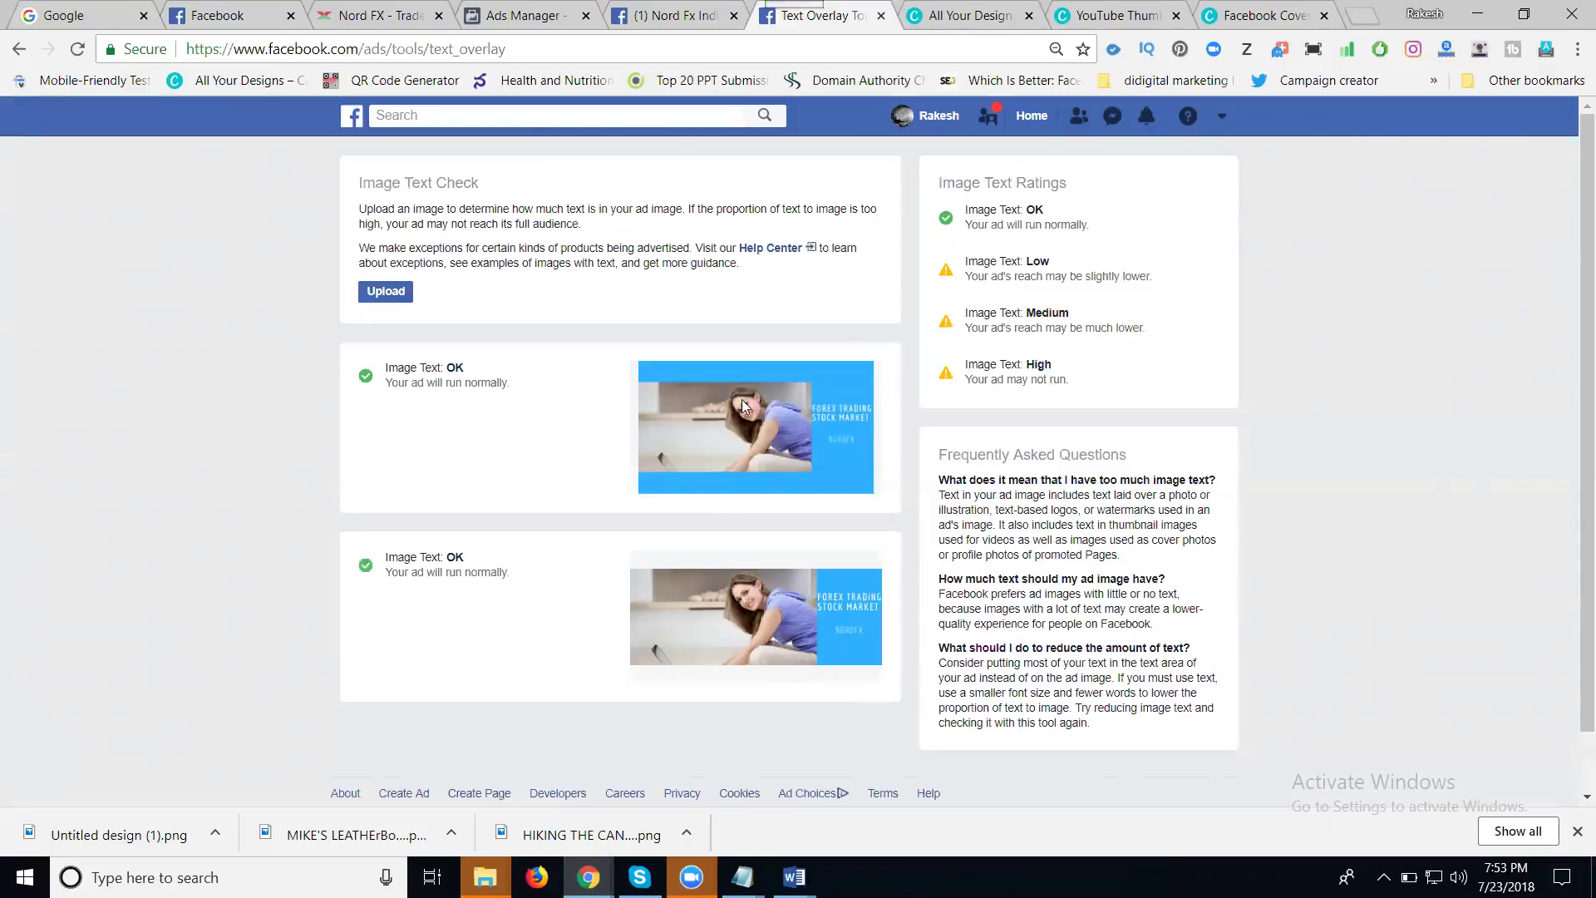
click(676, 14)
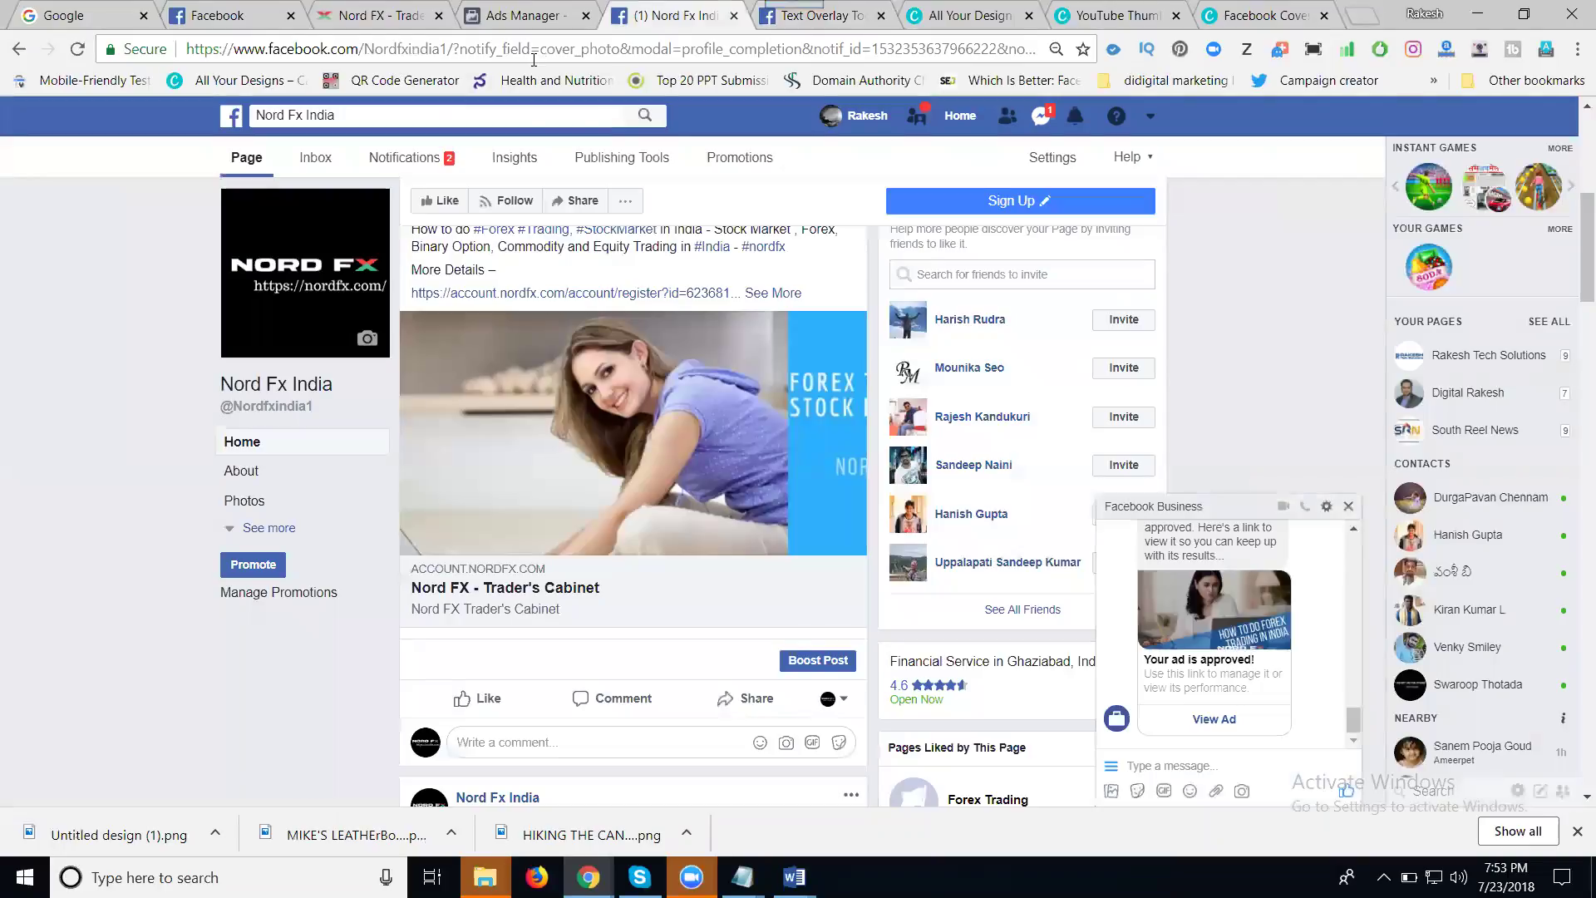
- Close the chat popup, select the Ads Manager page address, and start a new post on Nord Fx India
click(1350, 507)
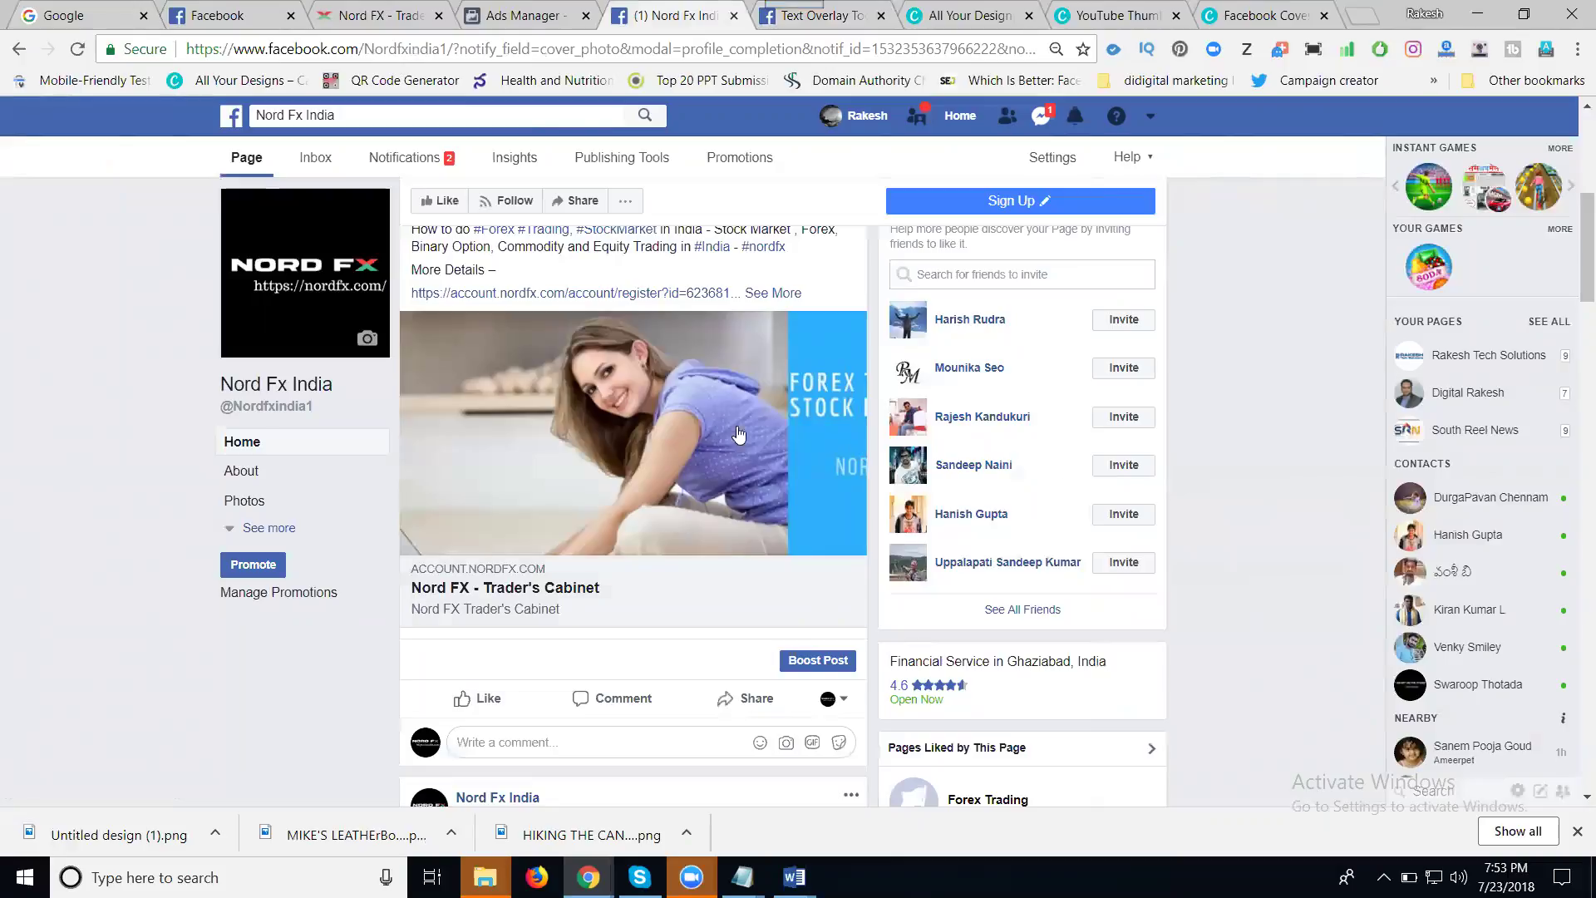
scroll(657, 407, up, 4)
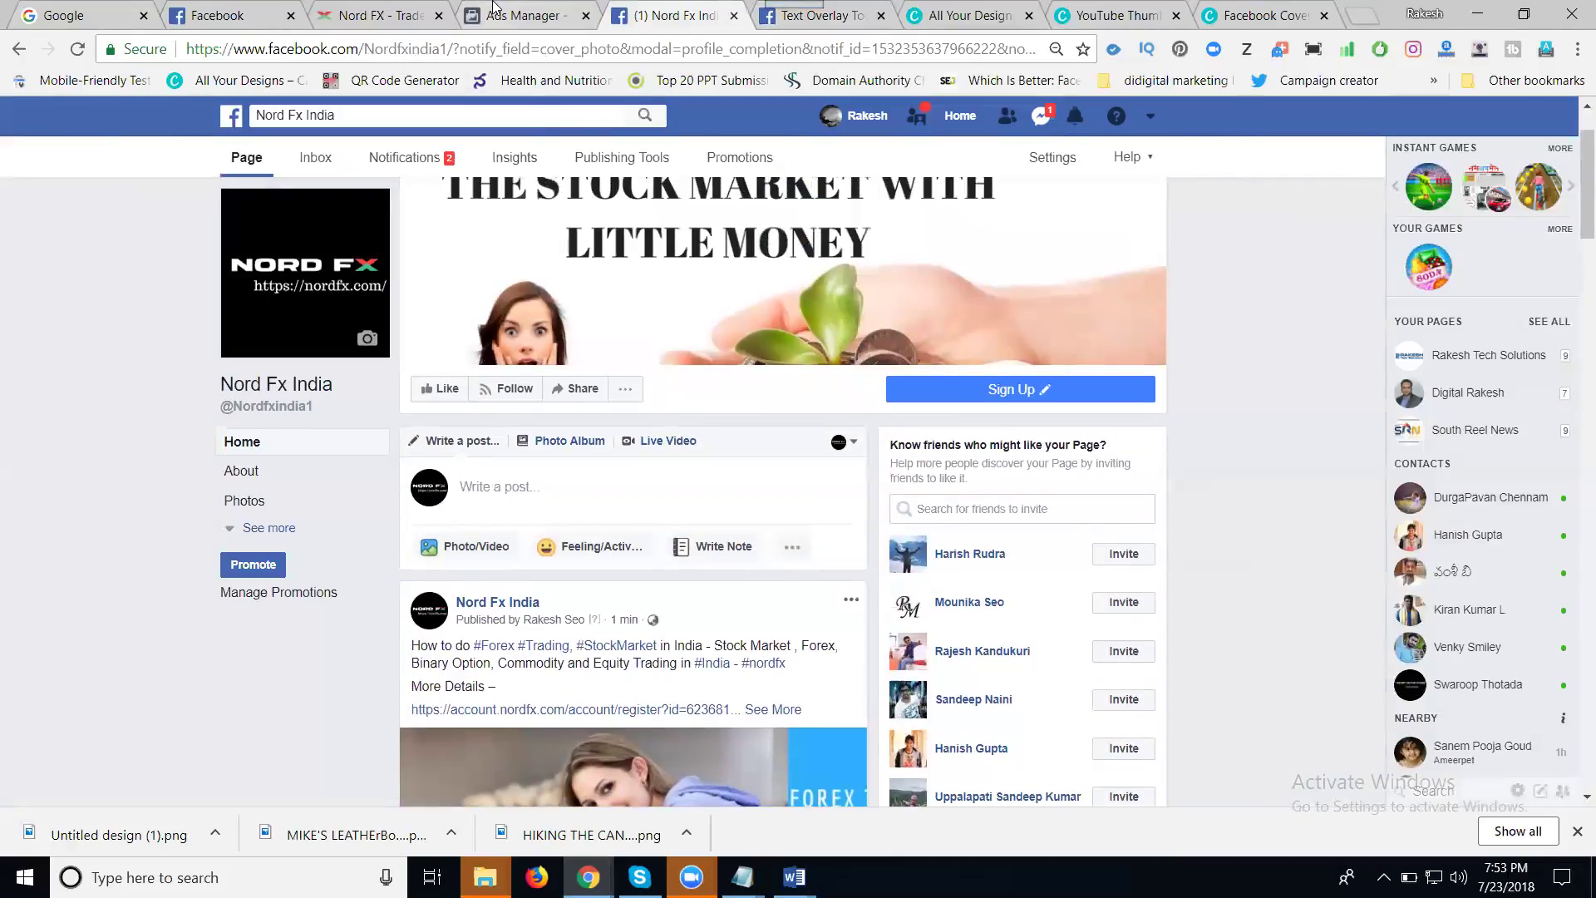
click(524, 15)
click(509, 50)
key(ctrl+c)
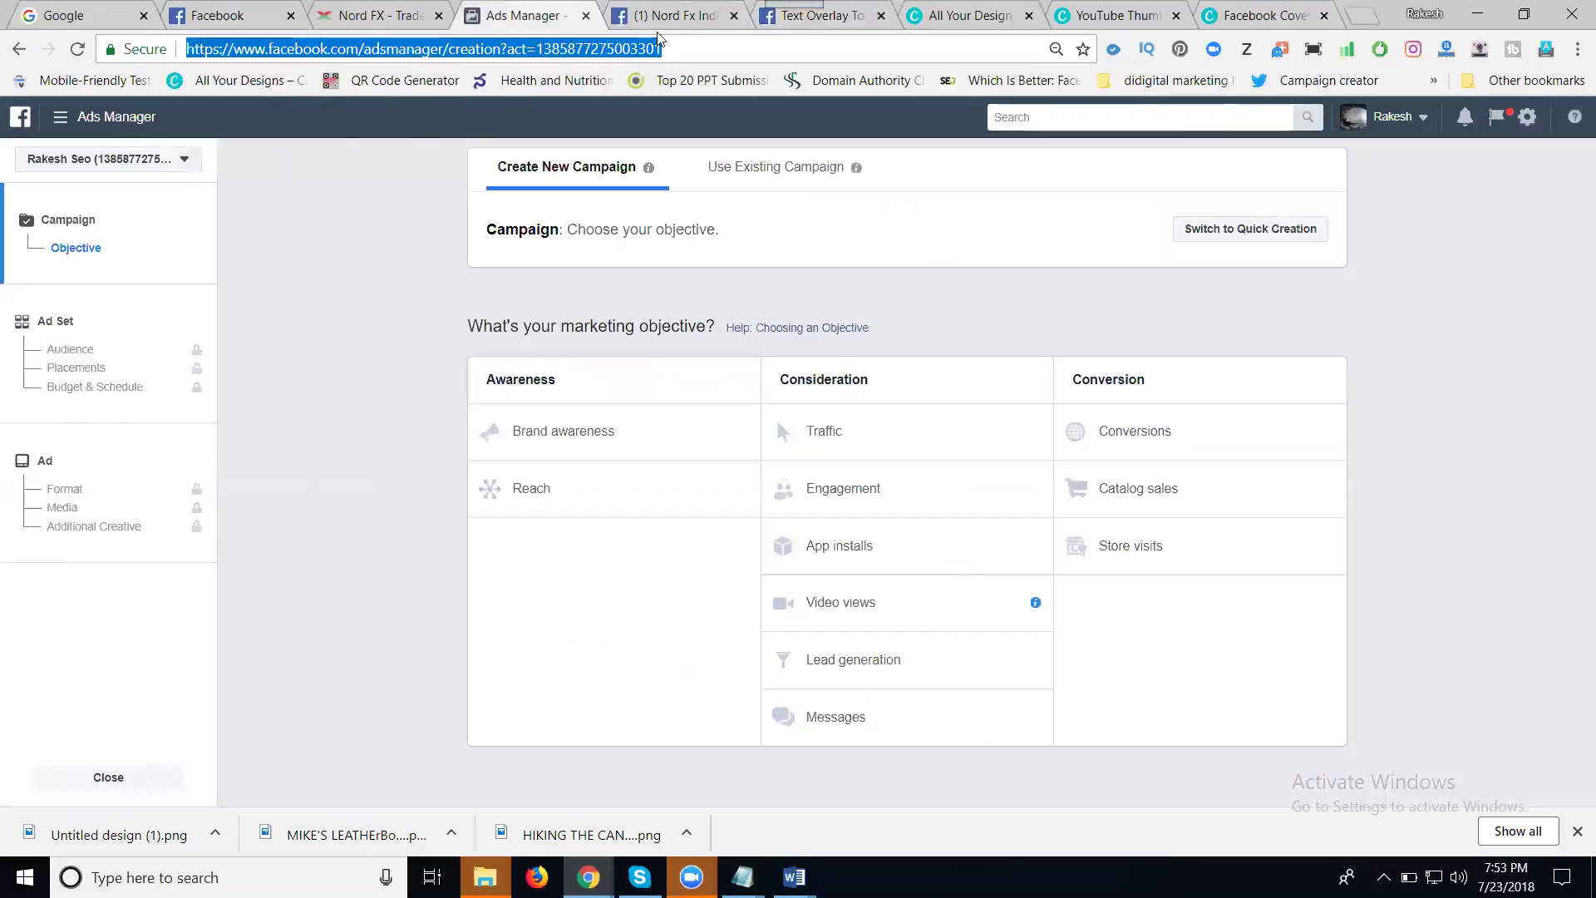
click(669, 15)
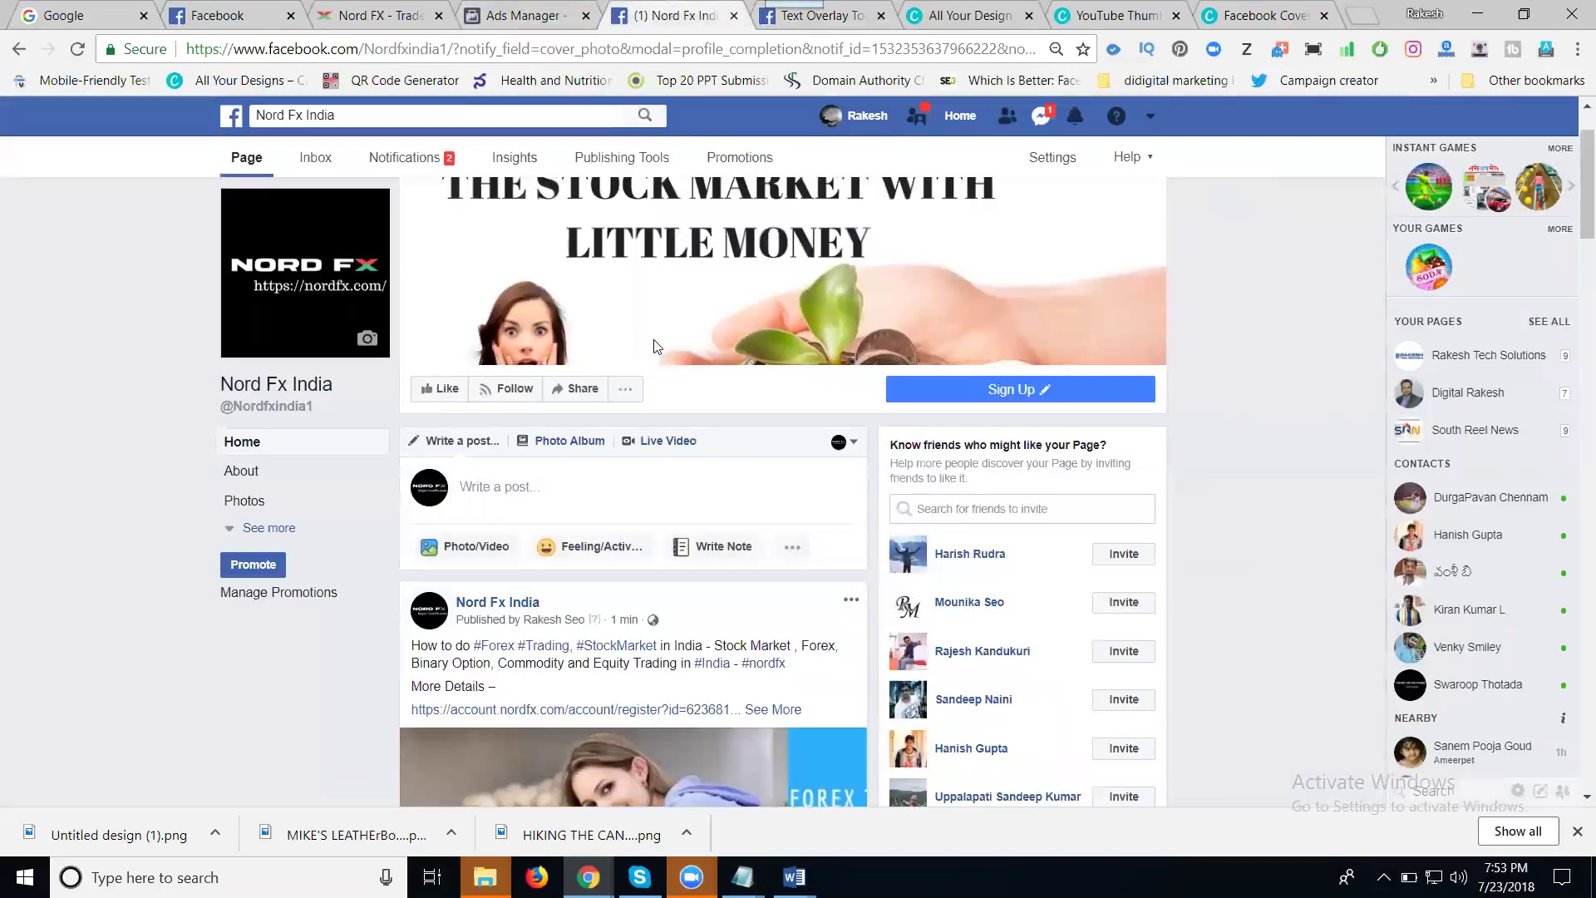
click(610, 485)
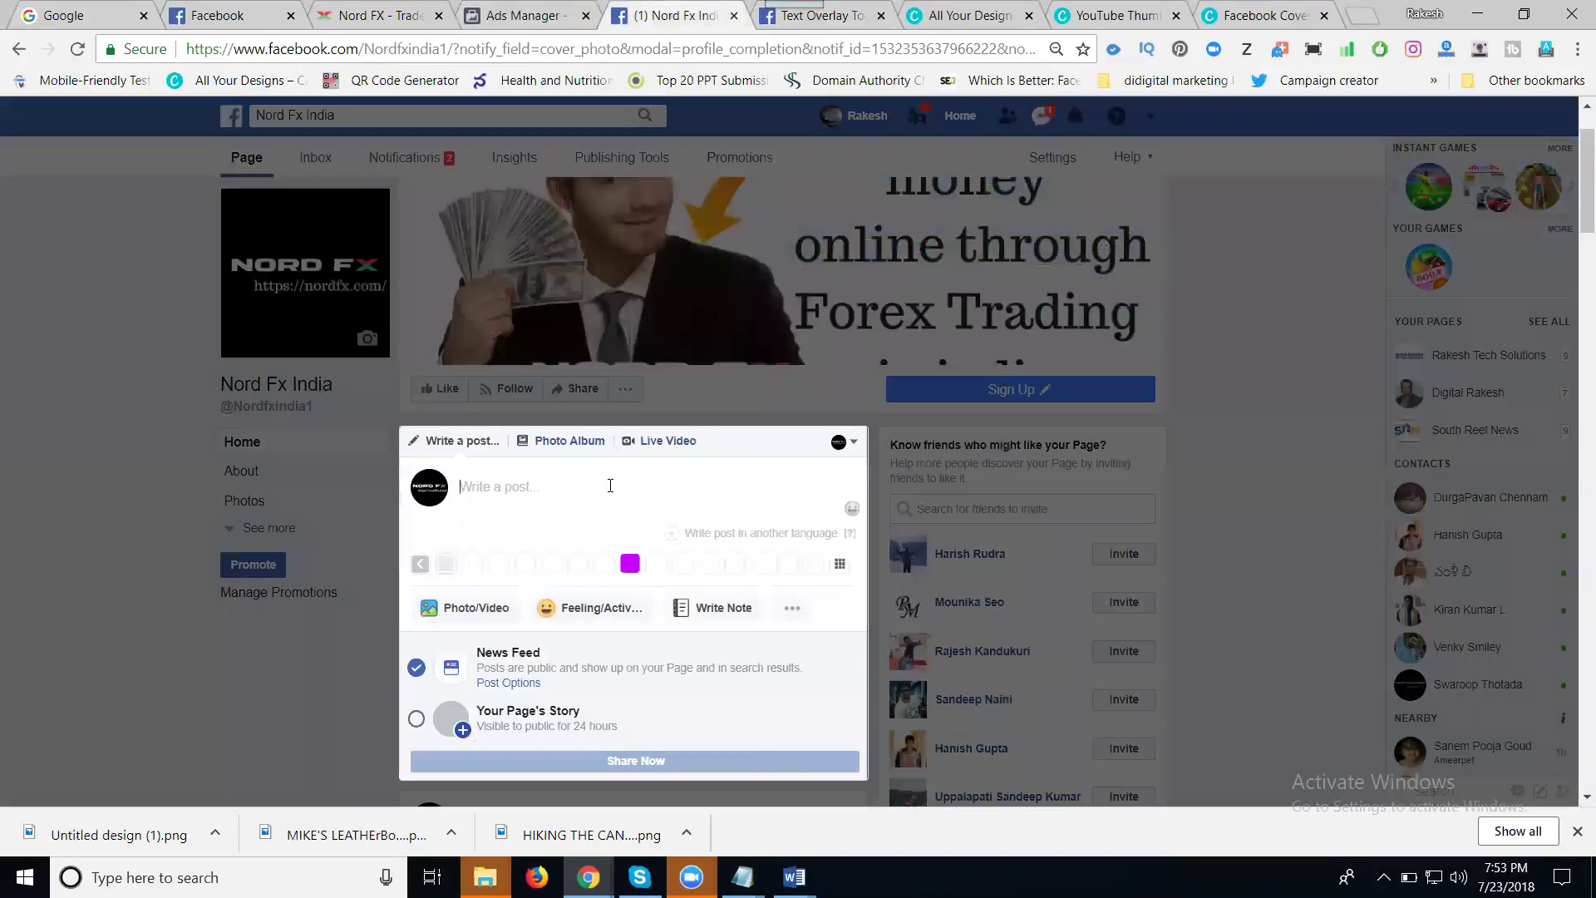
- Paste the Ads Manager link into the draft and attach Untitled design (1) as its preview image
key(ctrl+v)
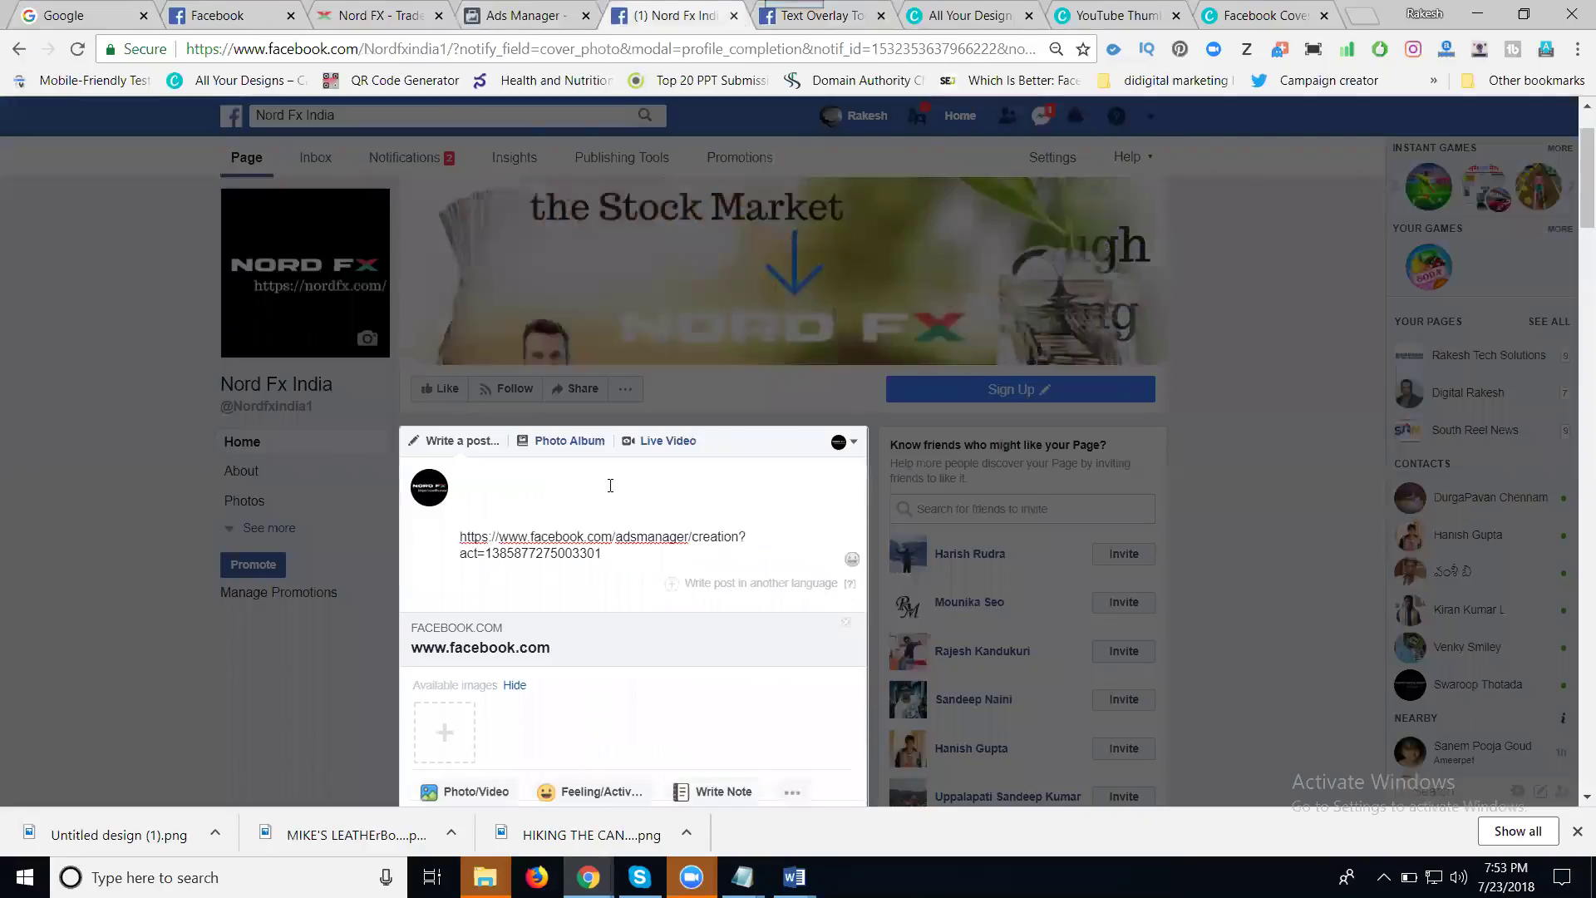
scroll(445, 617, down, 2)
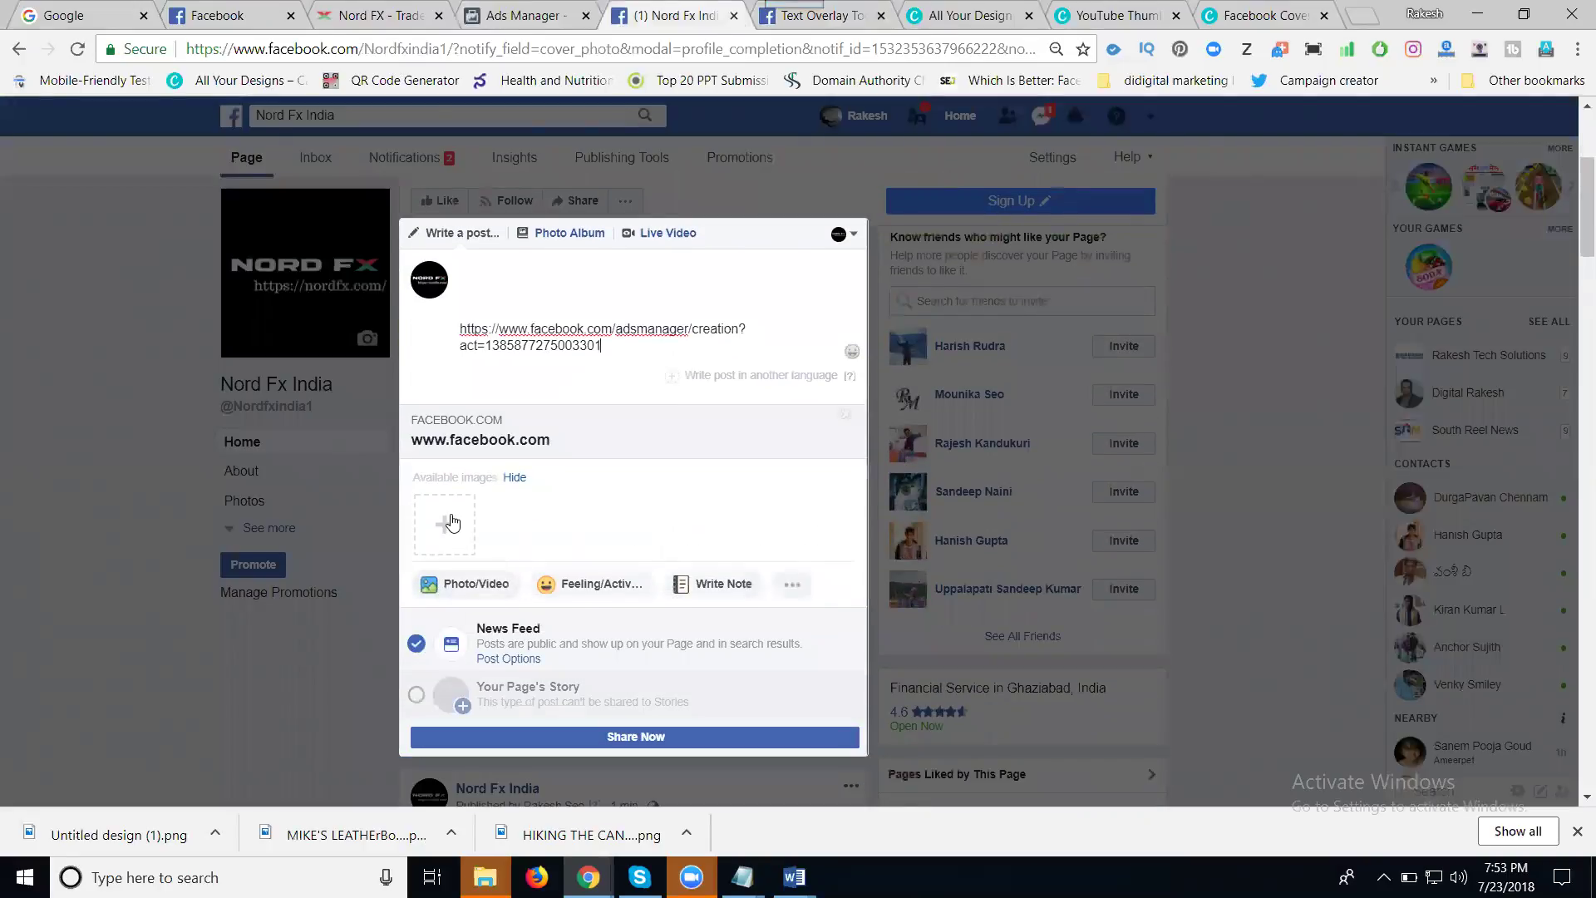
click(452, 522)
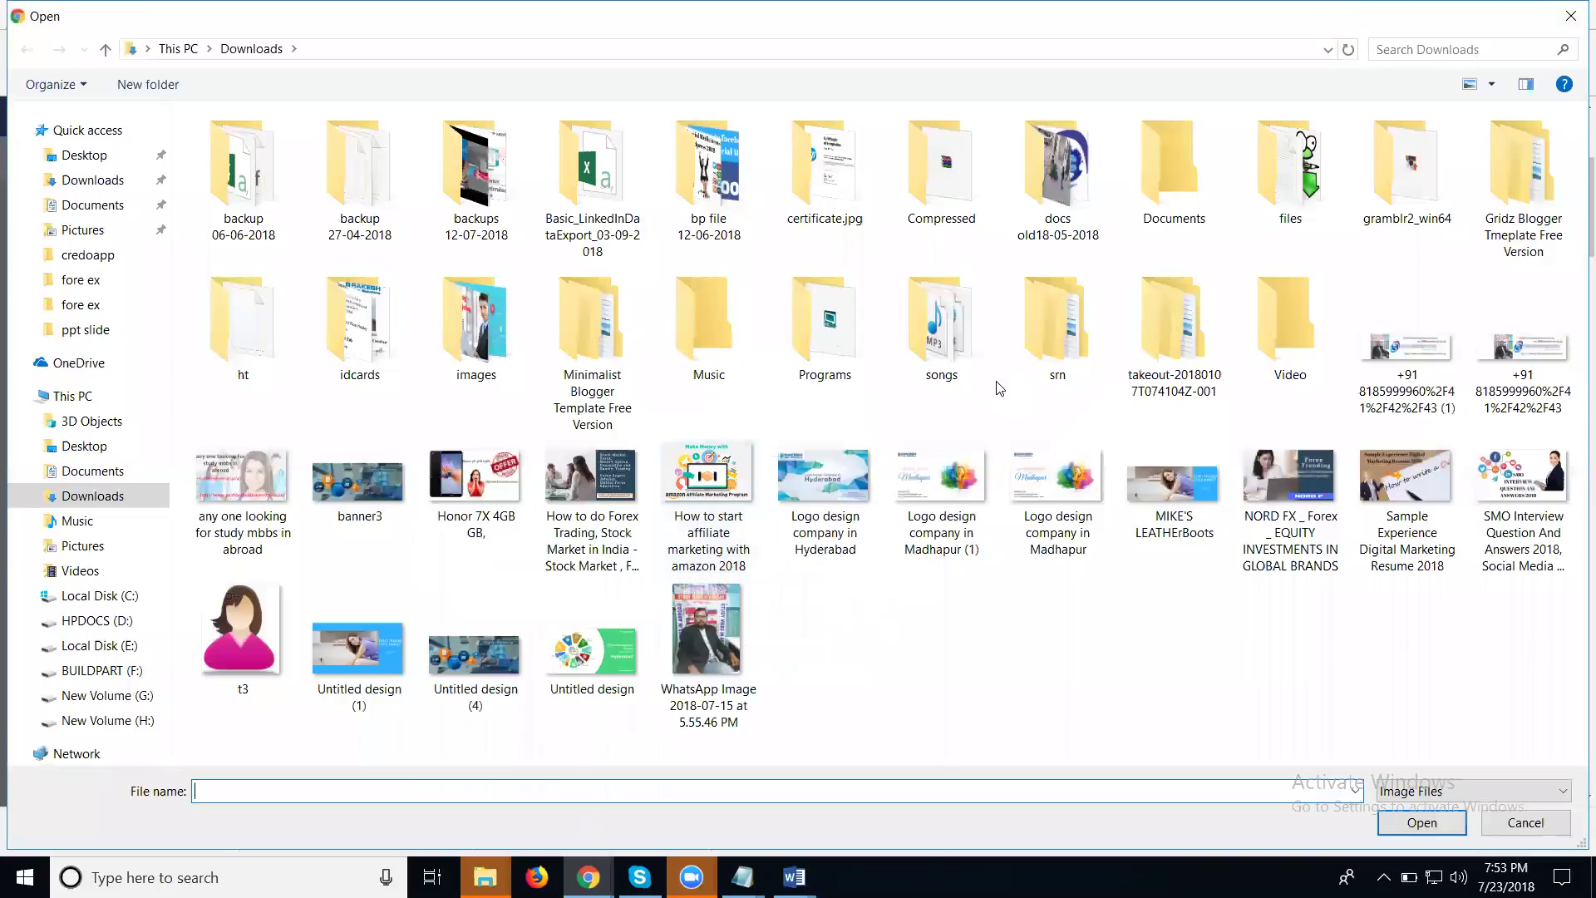
double_click(339, 647)
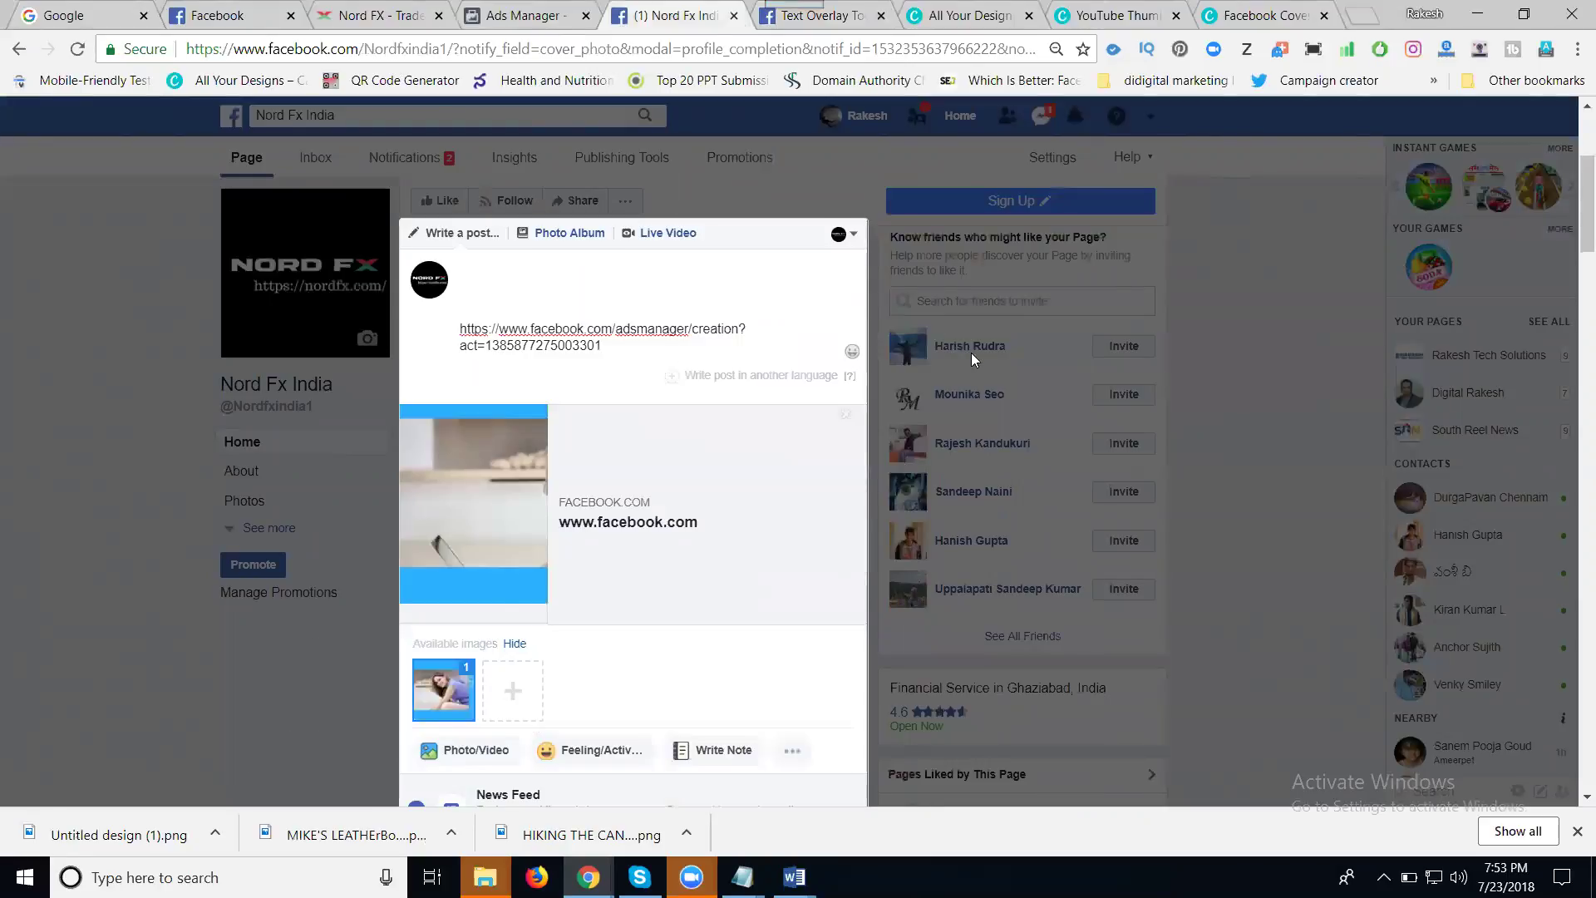
scroll(971, 352, down, 2)
scroll(971, 352, down, 6)
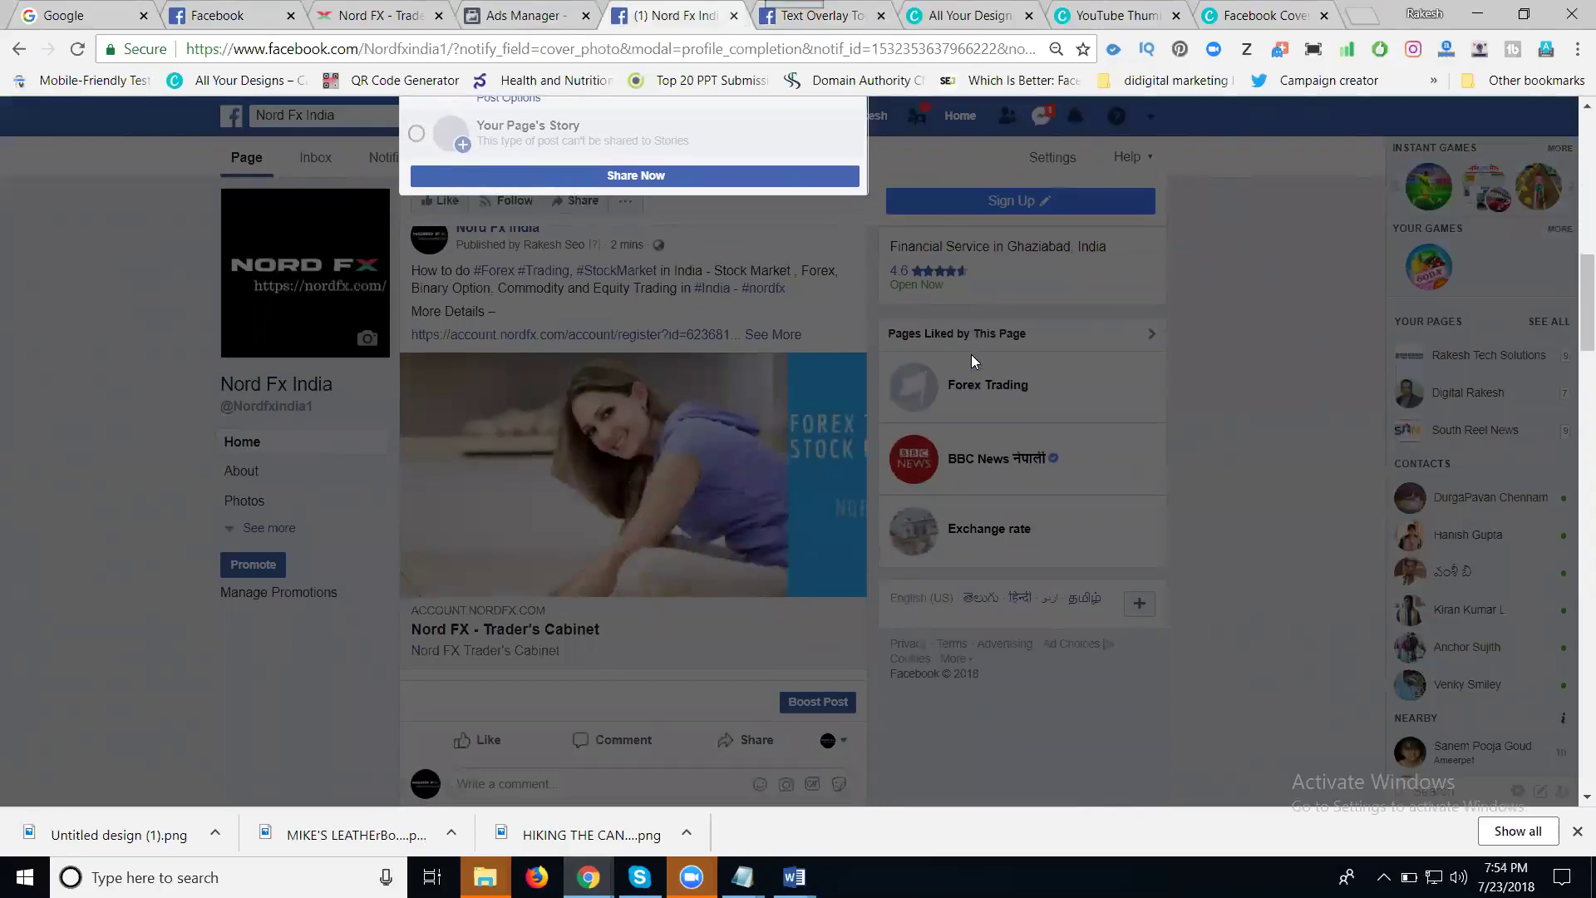
scroll(971, 354, down, 5)
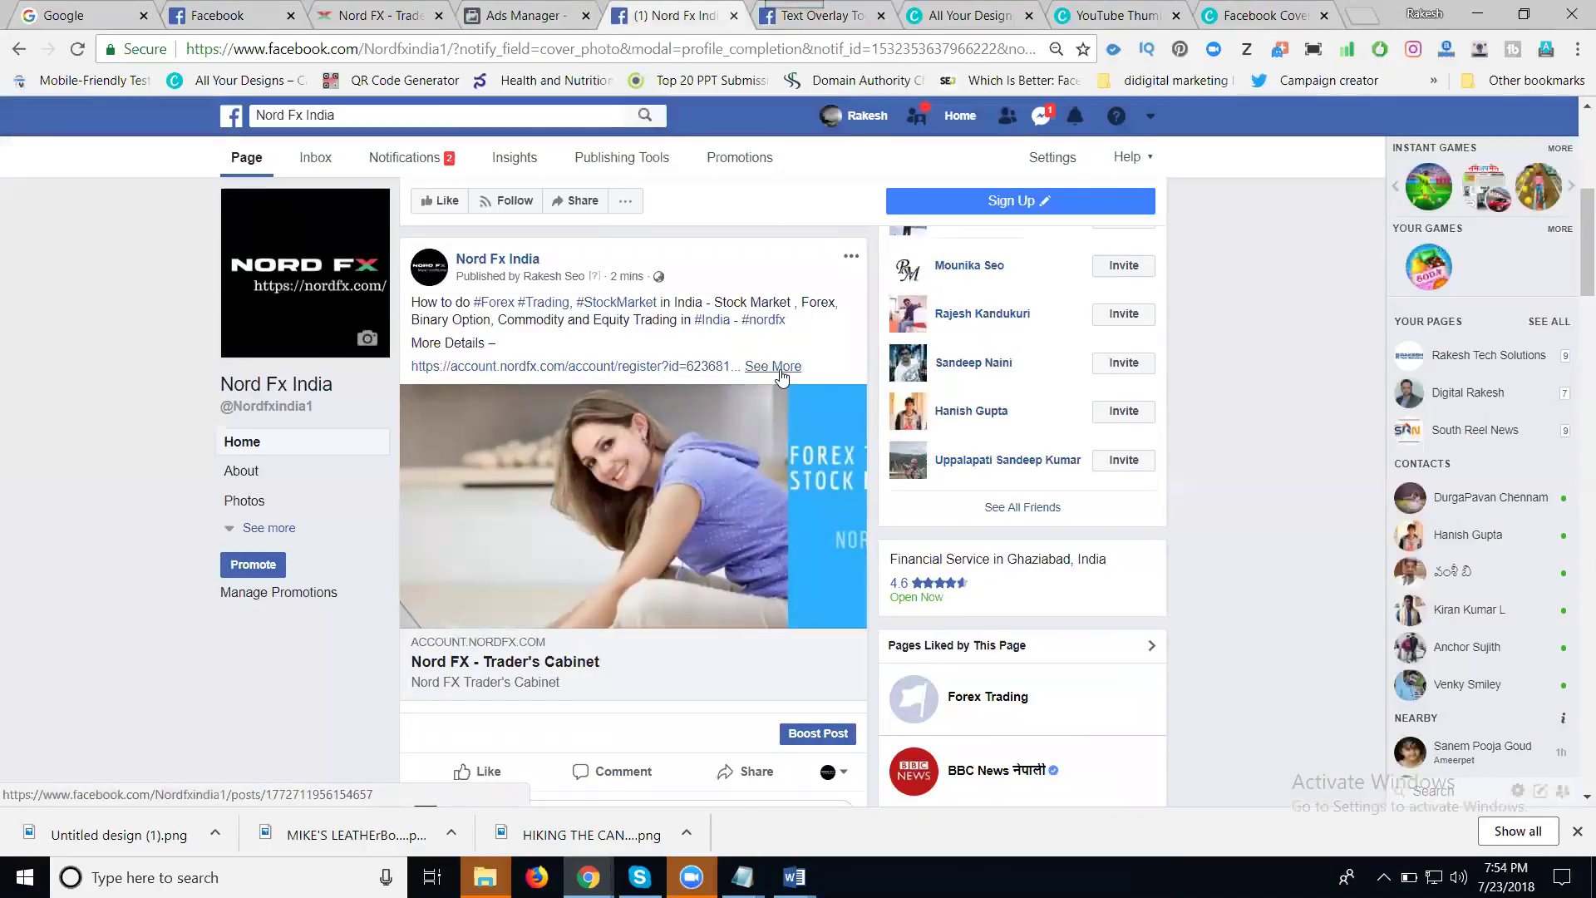
- Copy the full text of the earlier forex post and paste it into the new draft
click(782, 368)
drag(541, 407, 415, 305)
key(ctrl+c)
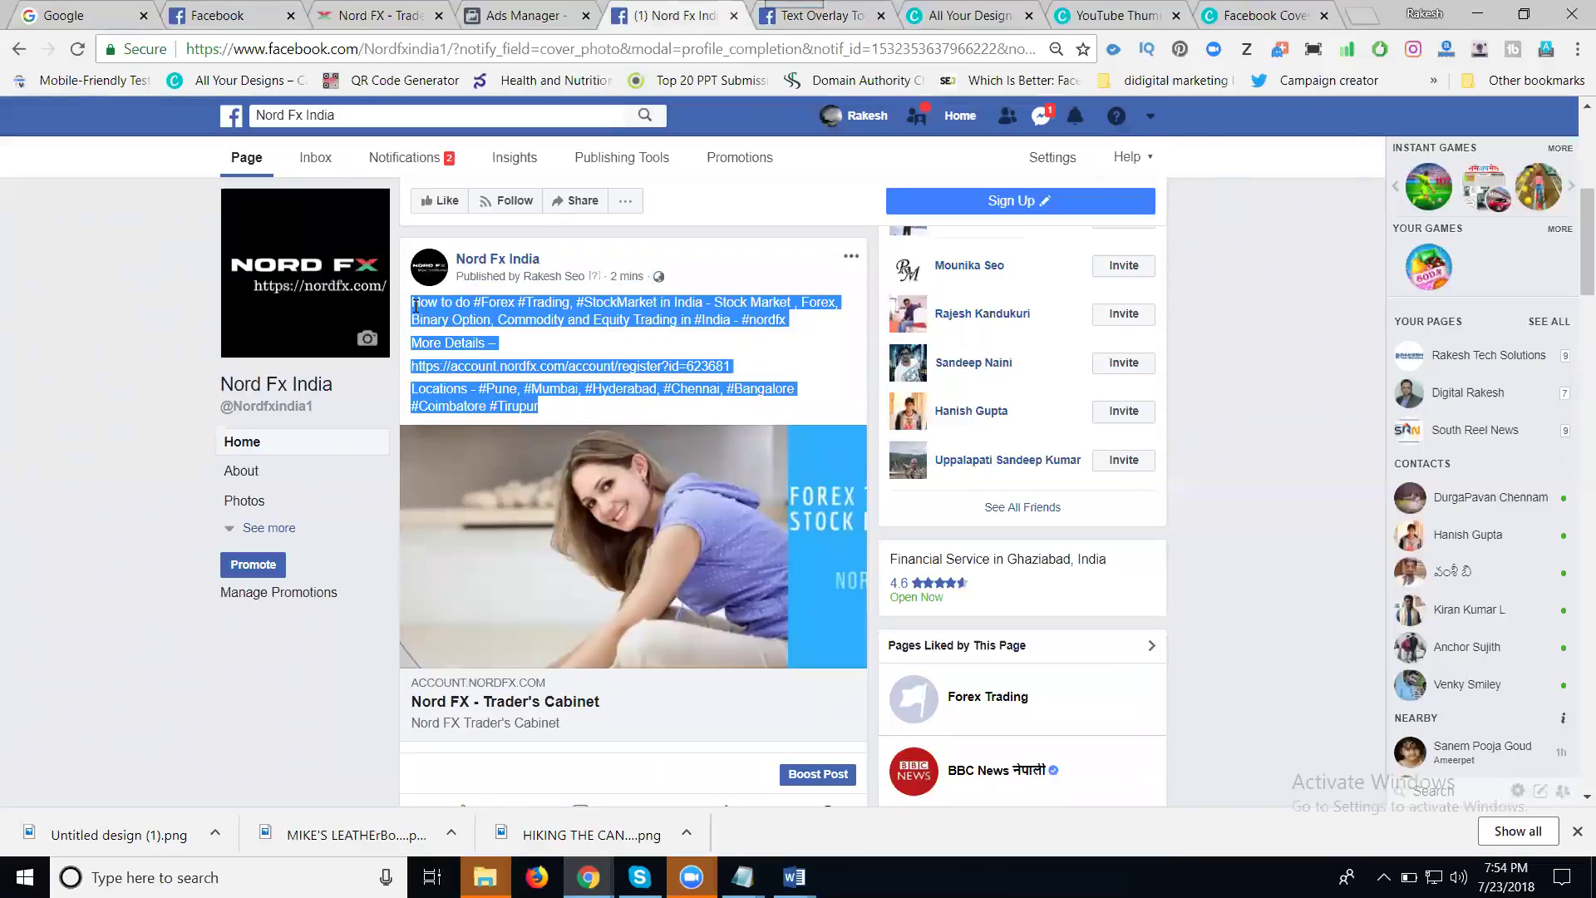
scroll(671, 420, up, 6)
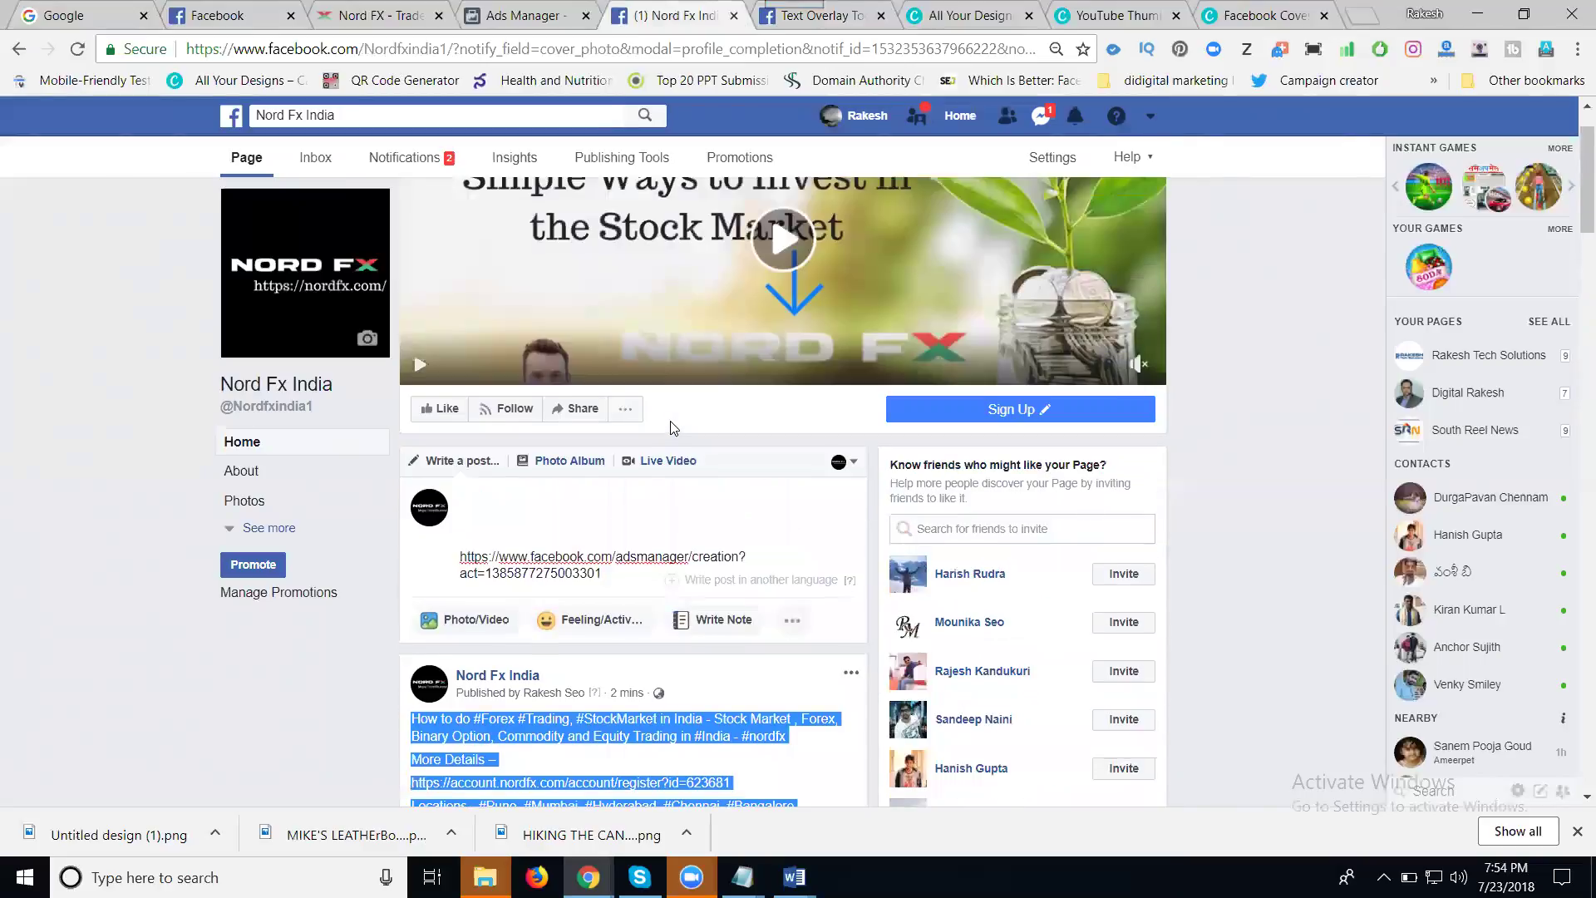
click(534, 592)
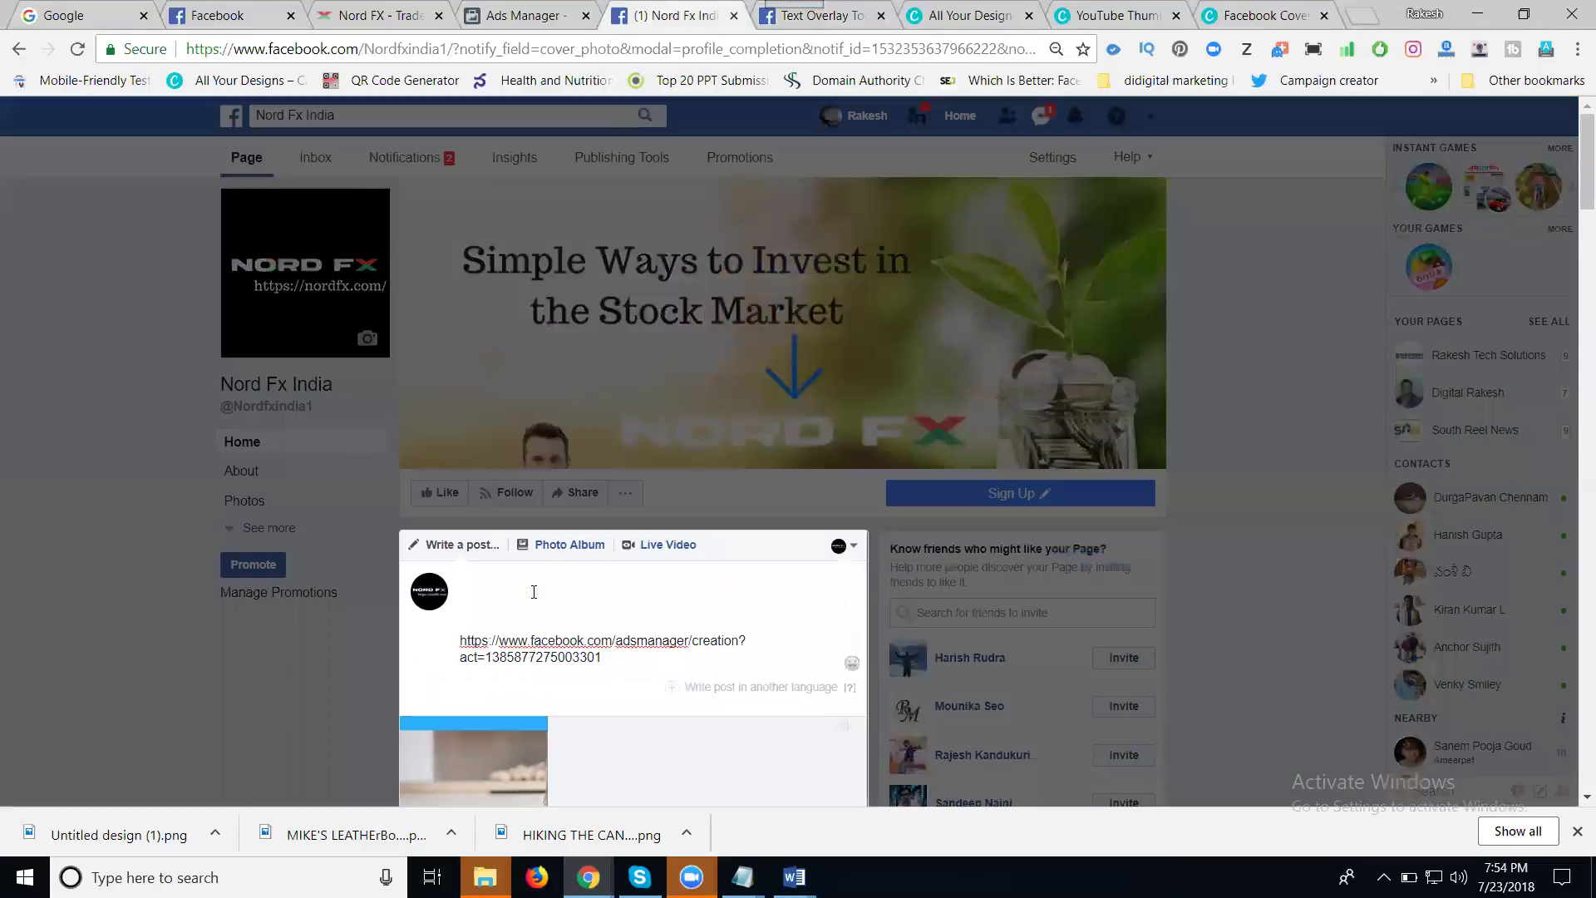
key(ctrl+v)
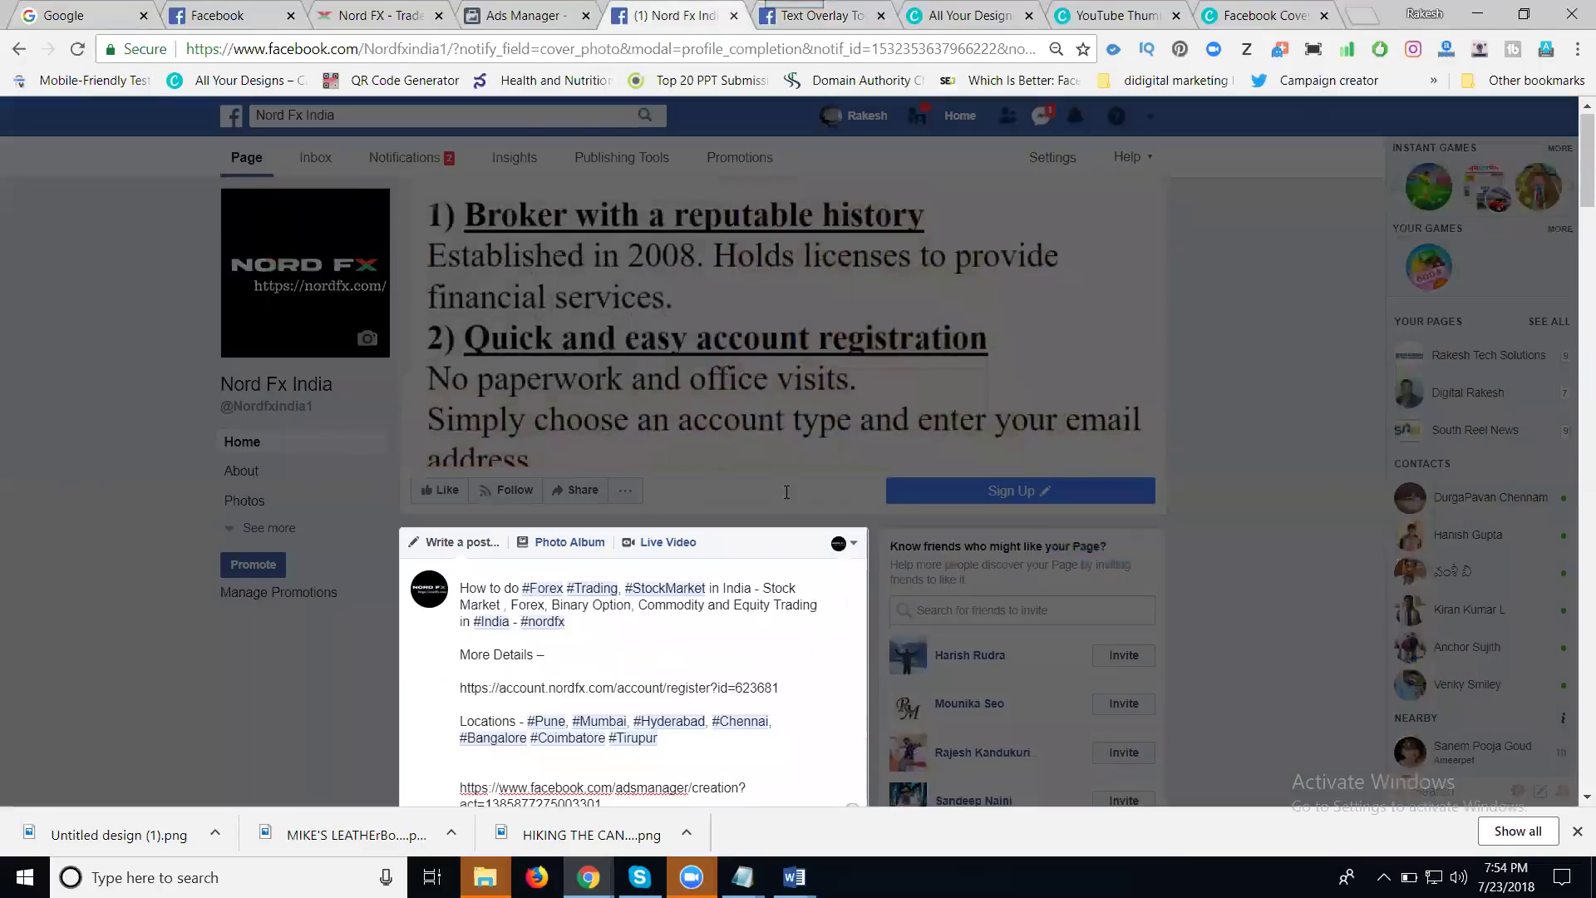
scroll(760, 382, down, 2)
- Select the phrase 'How to earn money online through' in the Notepad keyword notes
mouse_move(743, 877)
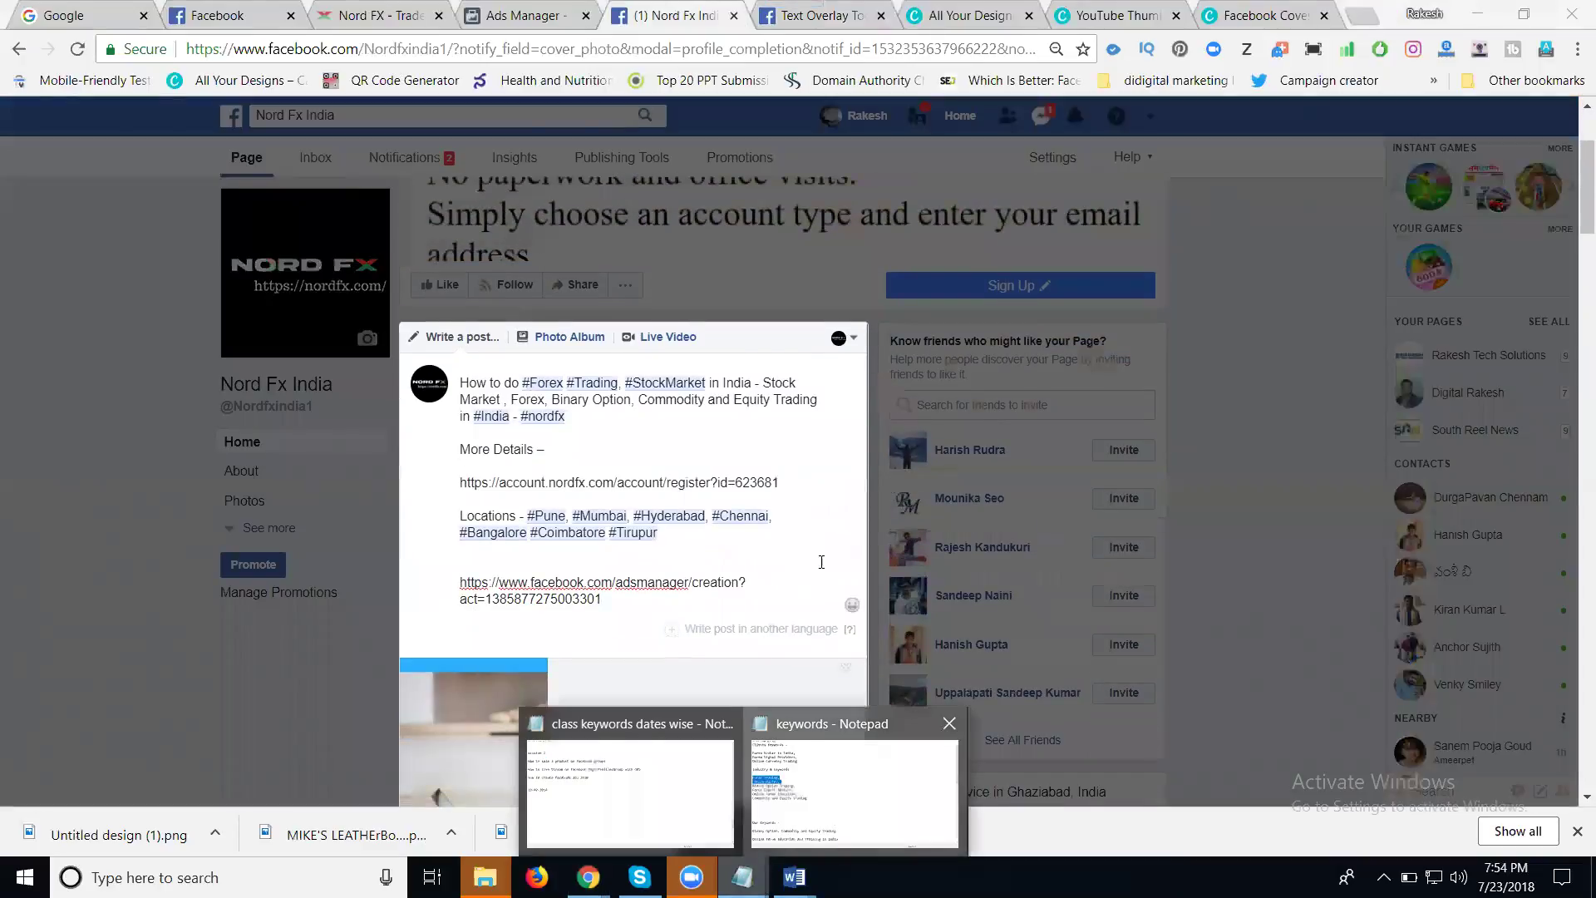
click(834, 813)
scroll(820, 557, down, 4)
scroll(821, 555, down, 2)
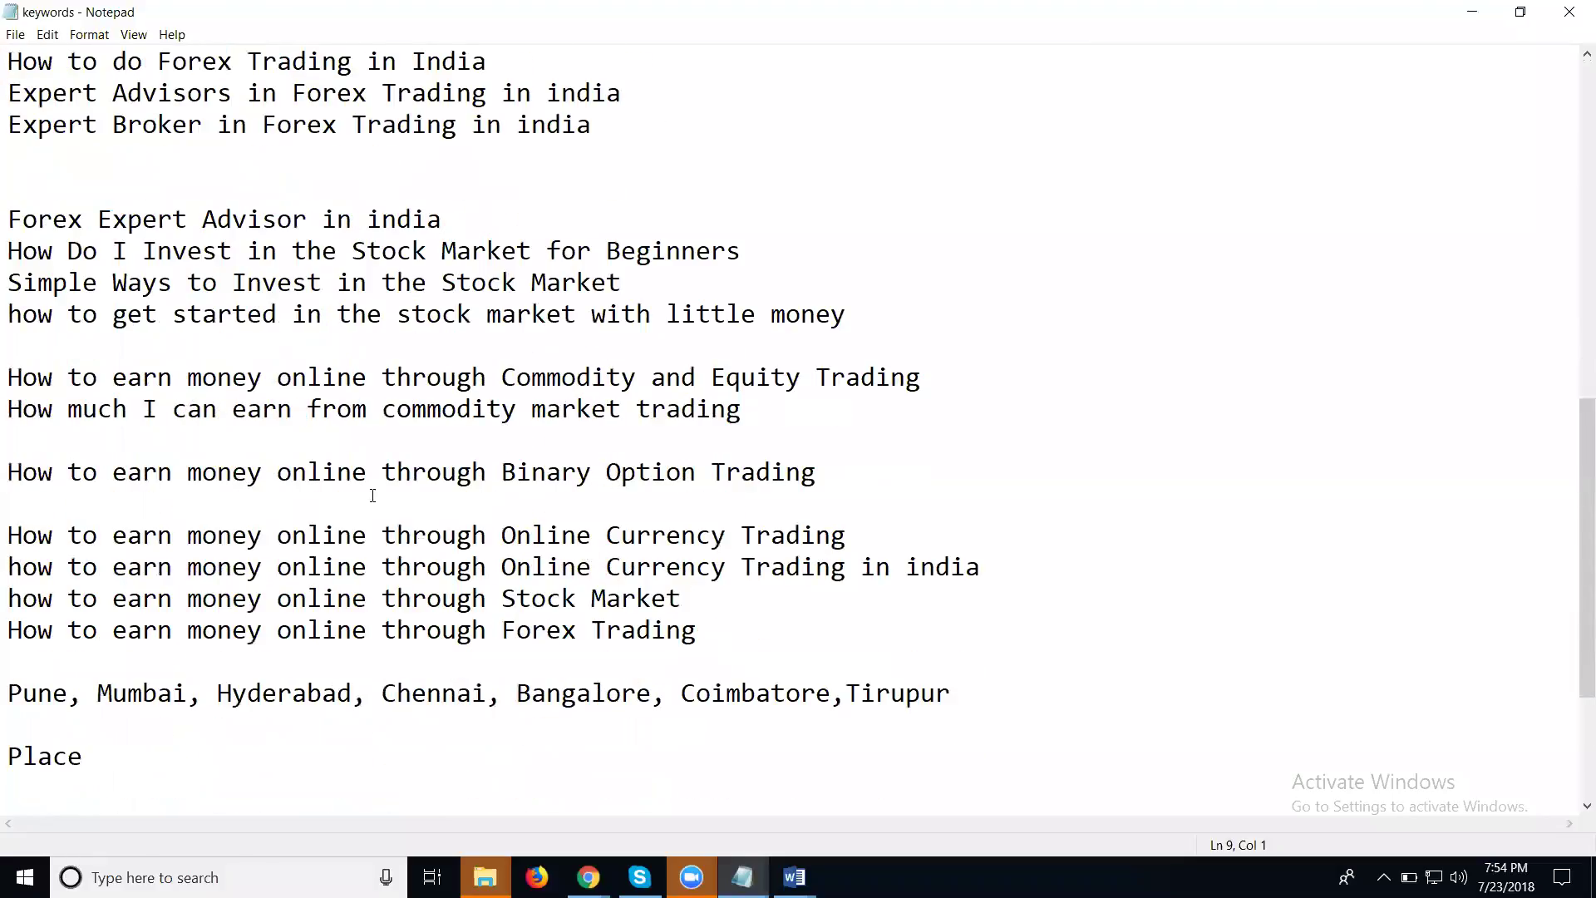
drag(487, 372, 9, 374)
key(ctrl+c)
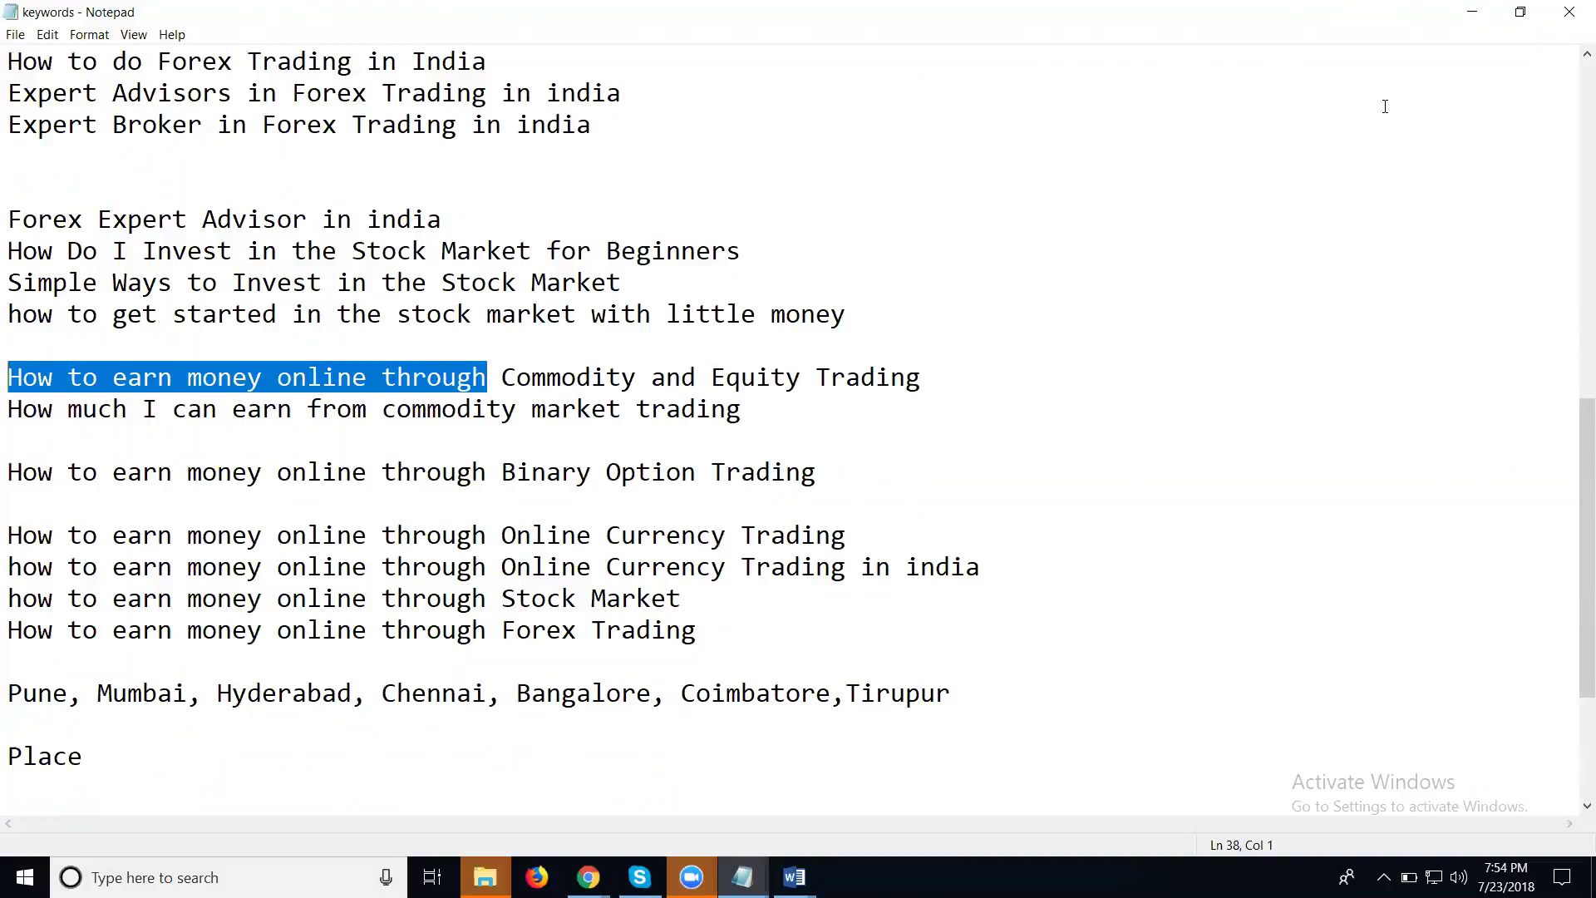
click(1472, 12)
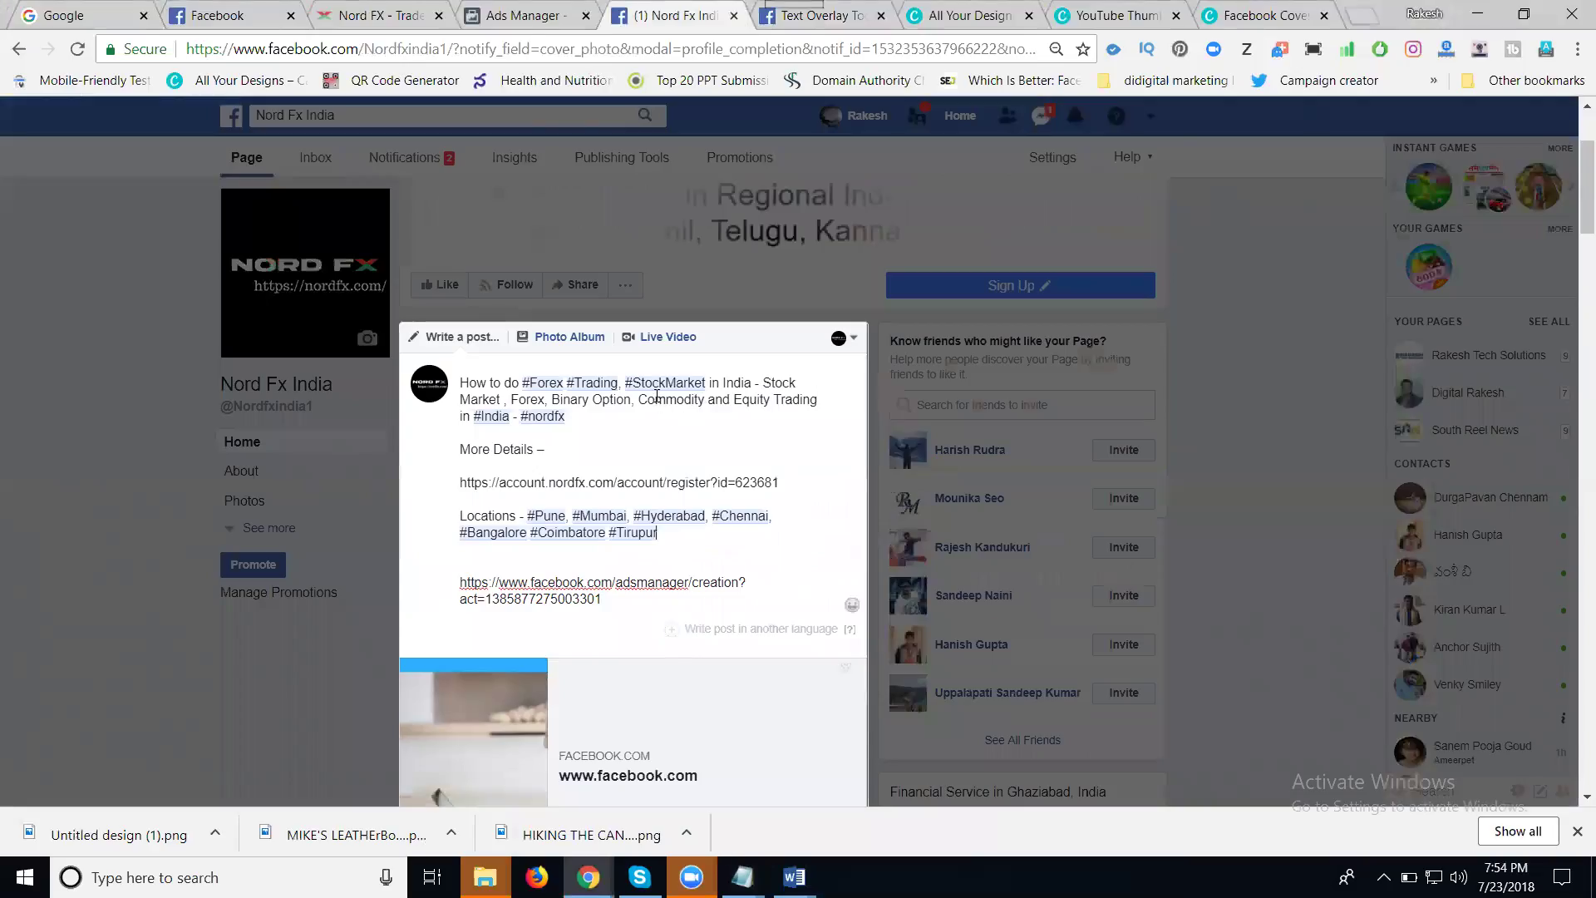
- Replace 'How to do' with 'How to earn money online through' and delete the redundant India and Stock Market wording
drag(519, 380, 462, 383)
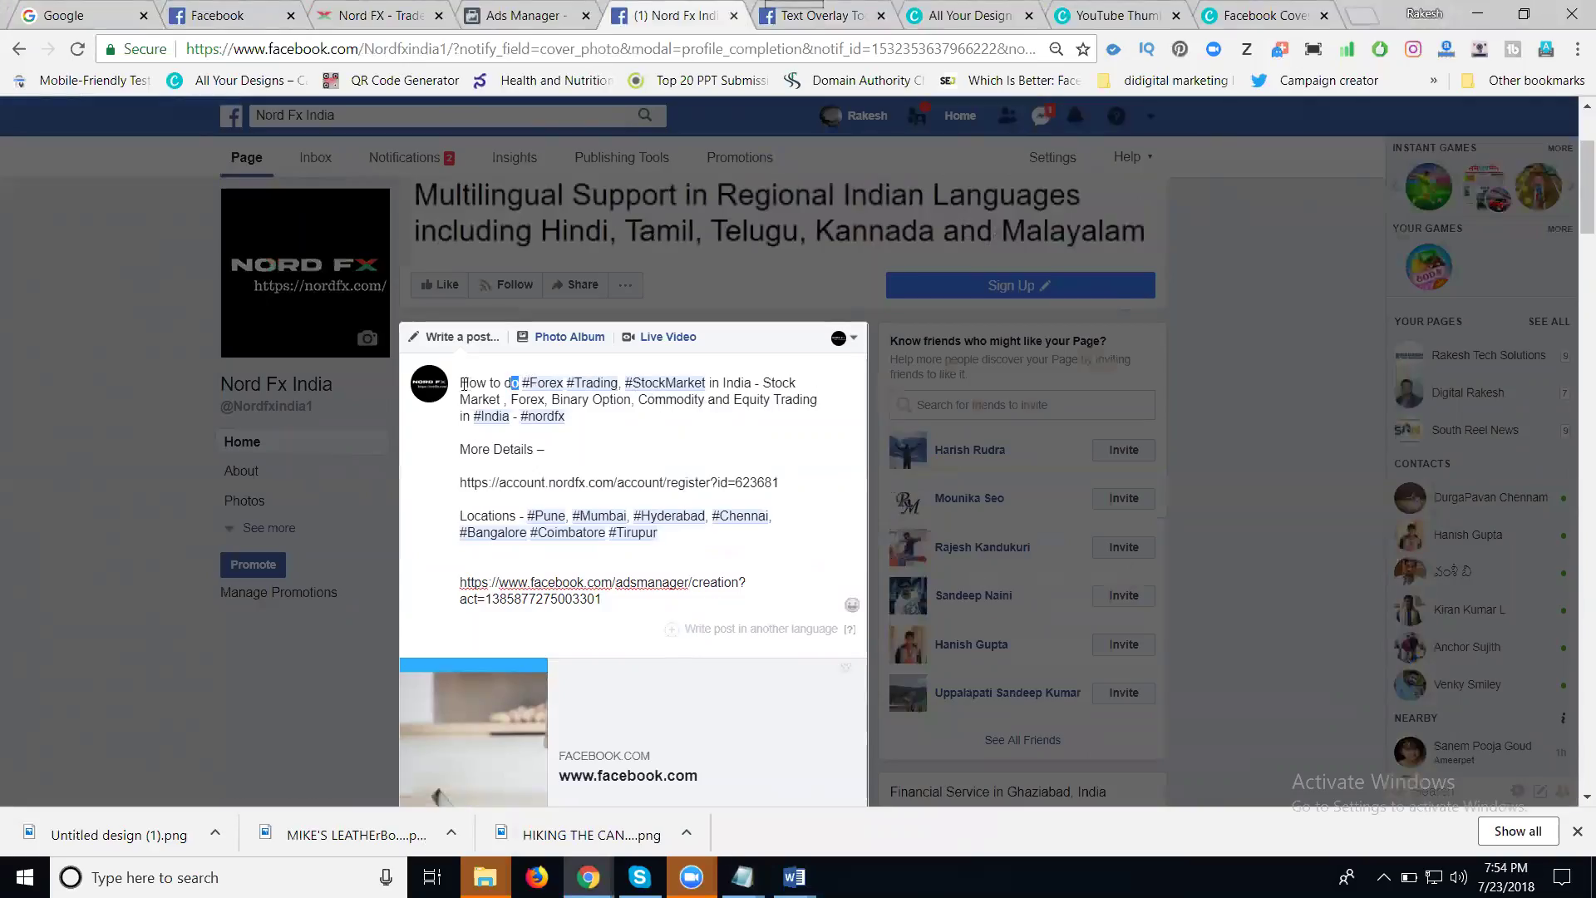
key(ctrl+v)
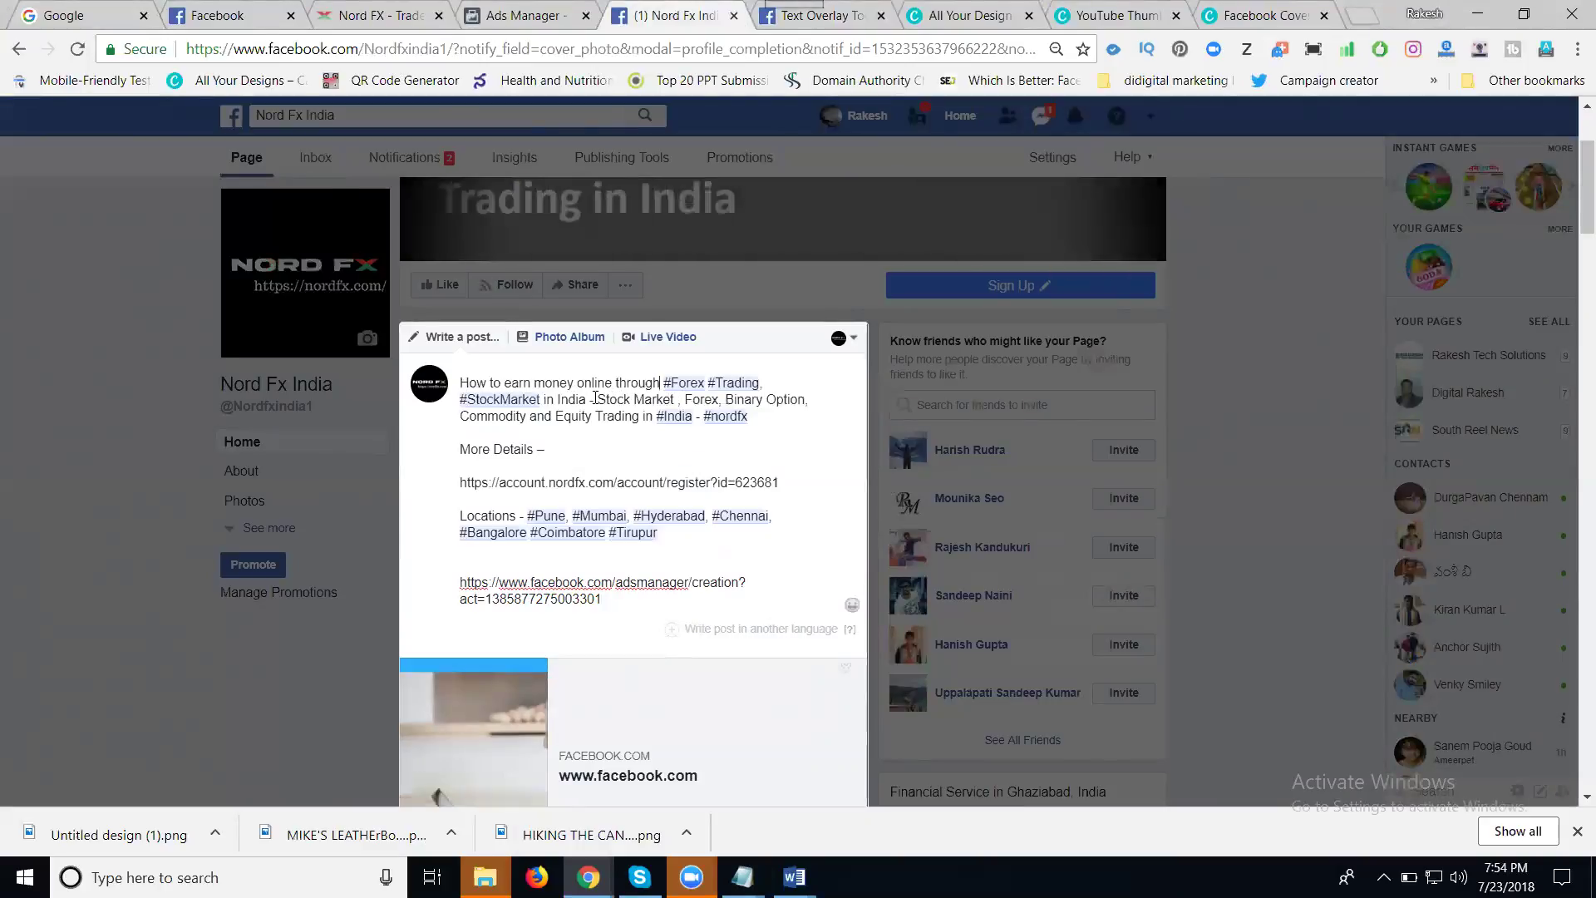
drag(594, 399, 544, 398)
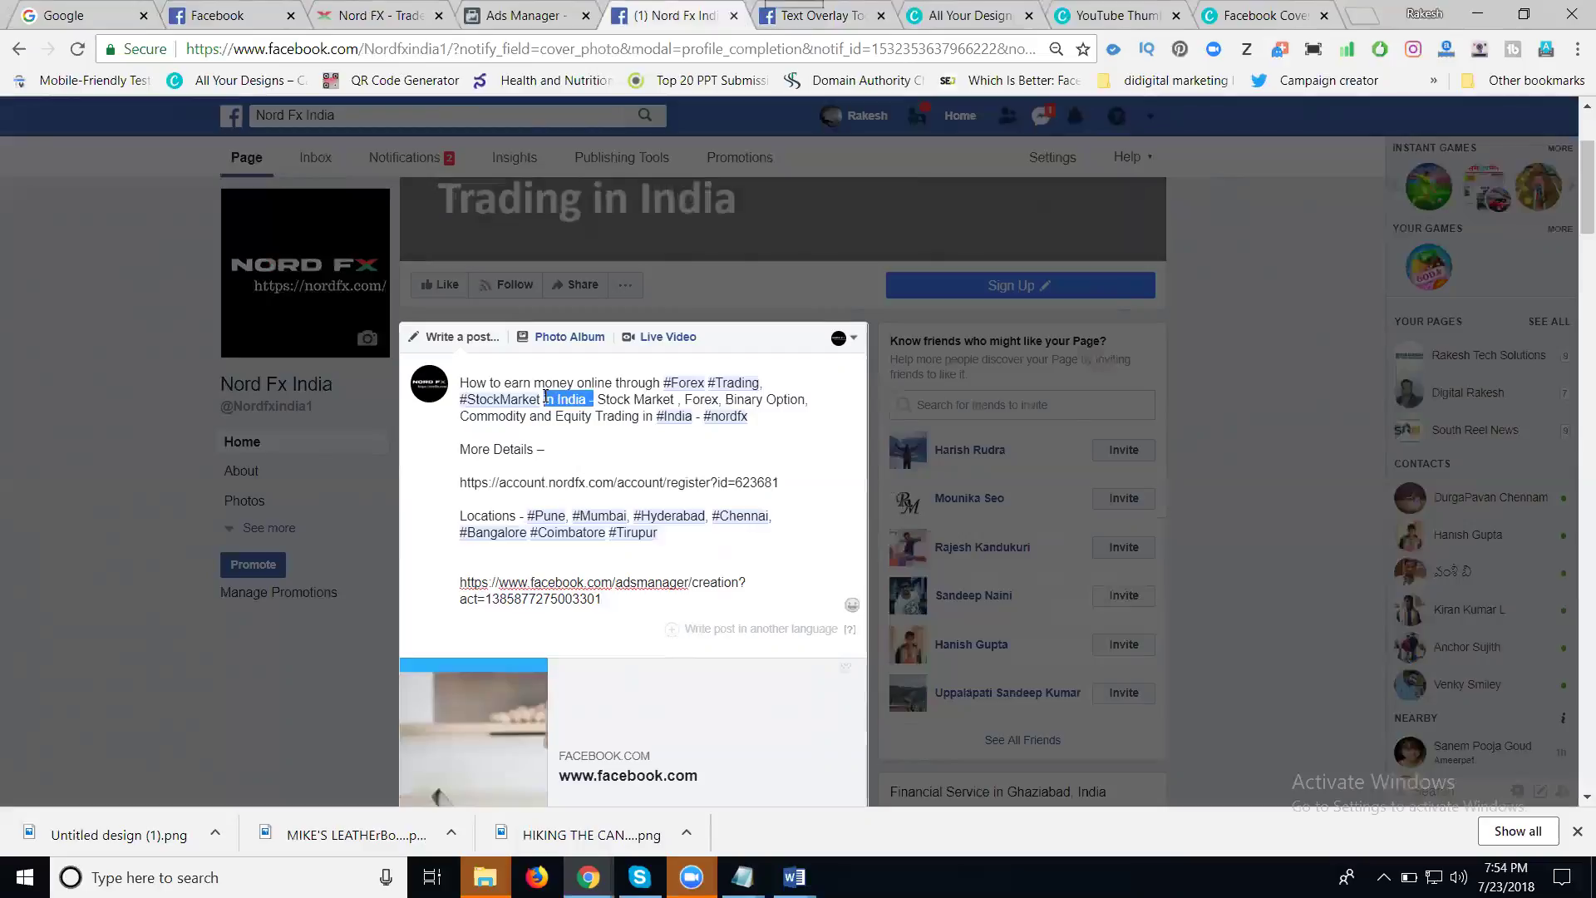
key(BackSpace)
key(Delete)
key(Delete)
key(Delete)
key(Delete)
key(Delete)
key(Delete)
key(Delete)
key(Delete)
key(Delete)
key(Delete)
key(Delete)
key(Delete)
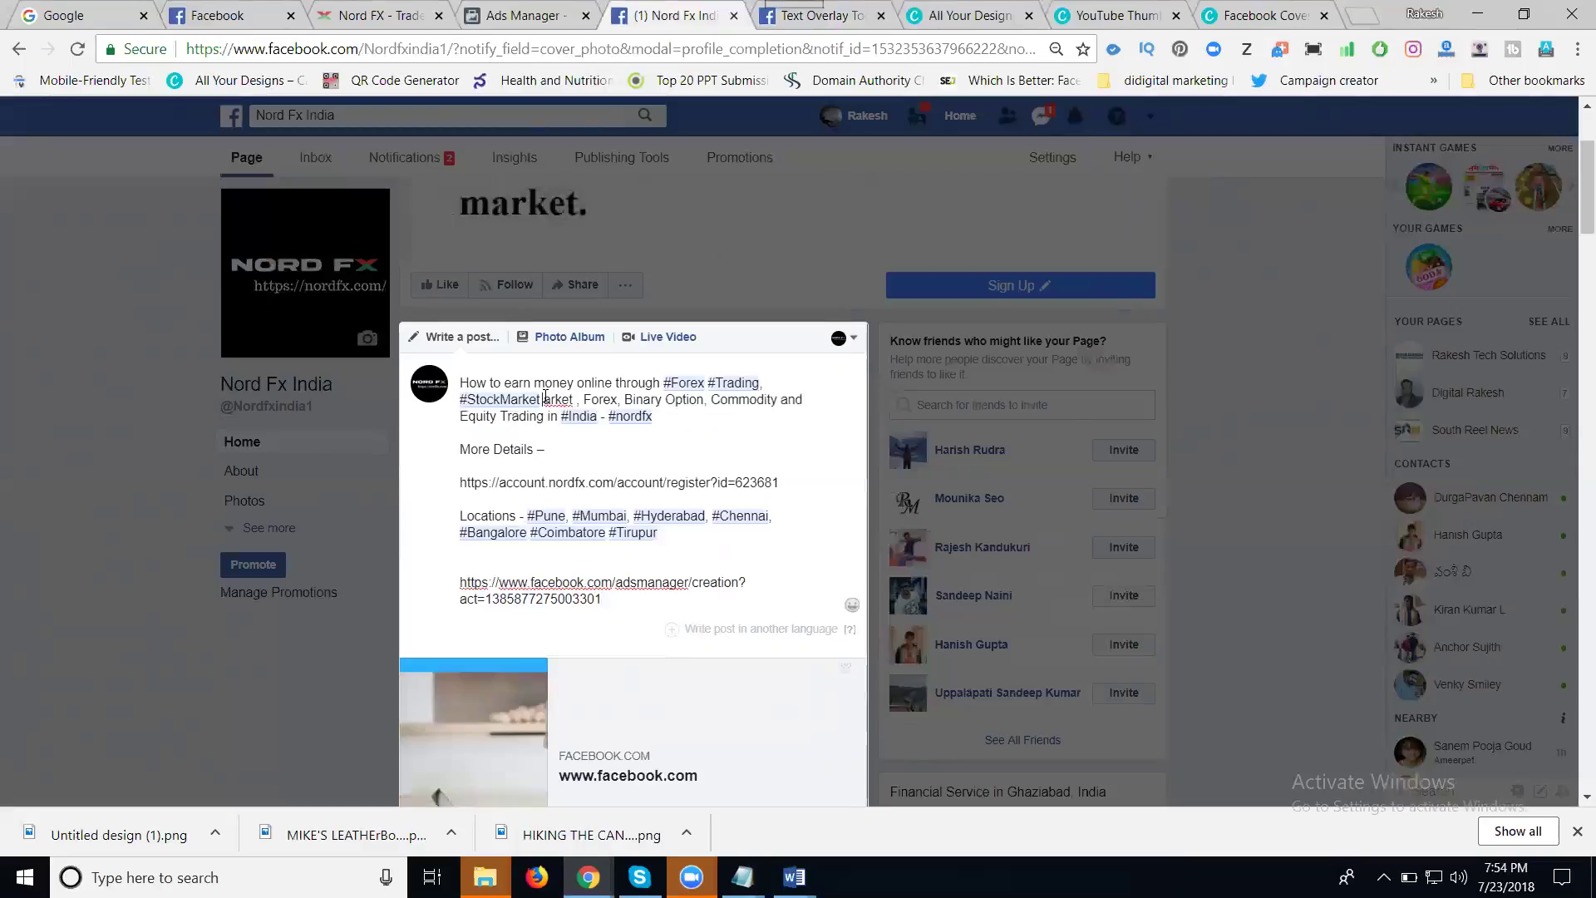
key(Delete)
key(Delete)
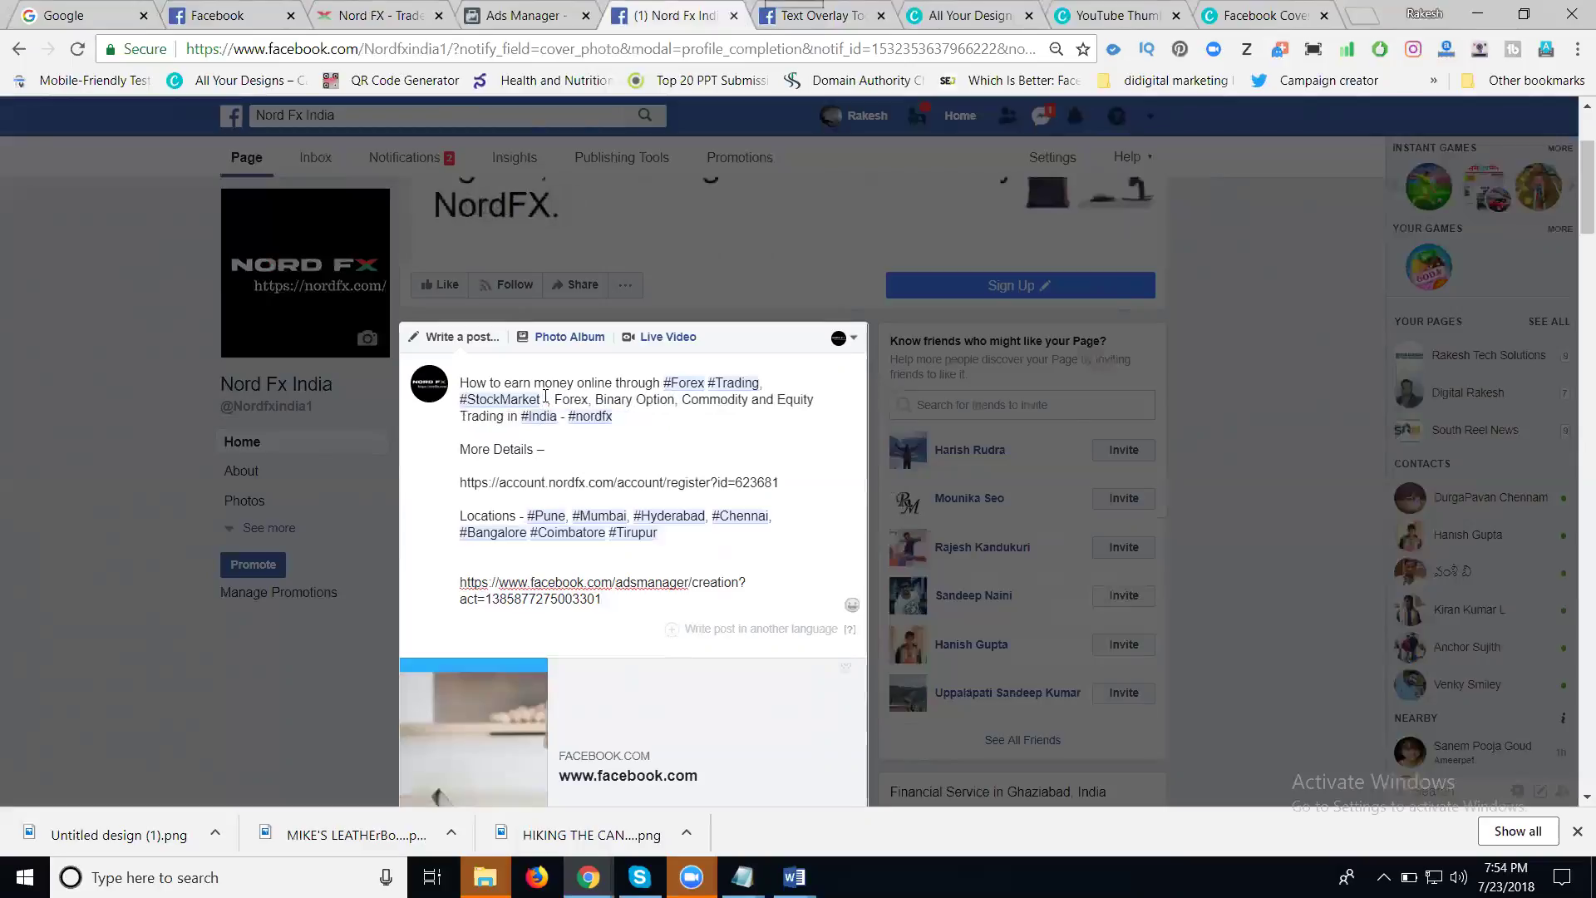
key(Delete)
key(Delete)
key(Delete)
key(Delete)
key(Delete)
key(Delete)
key(Delete)
key(Delete)
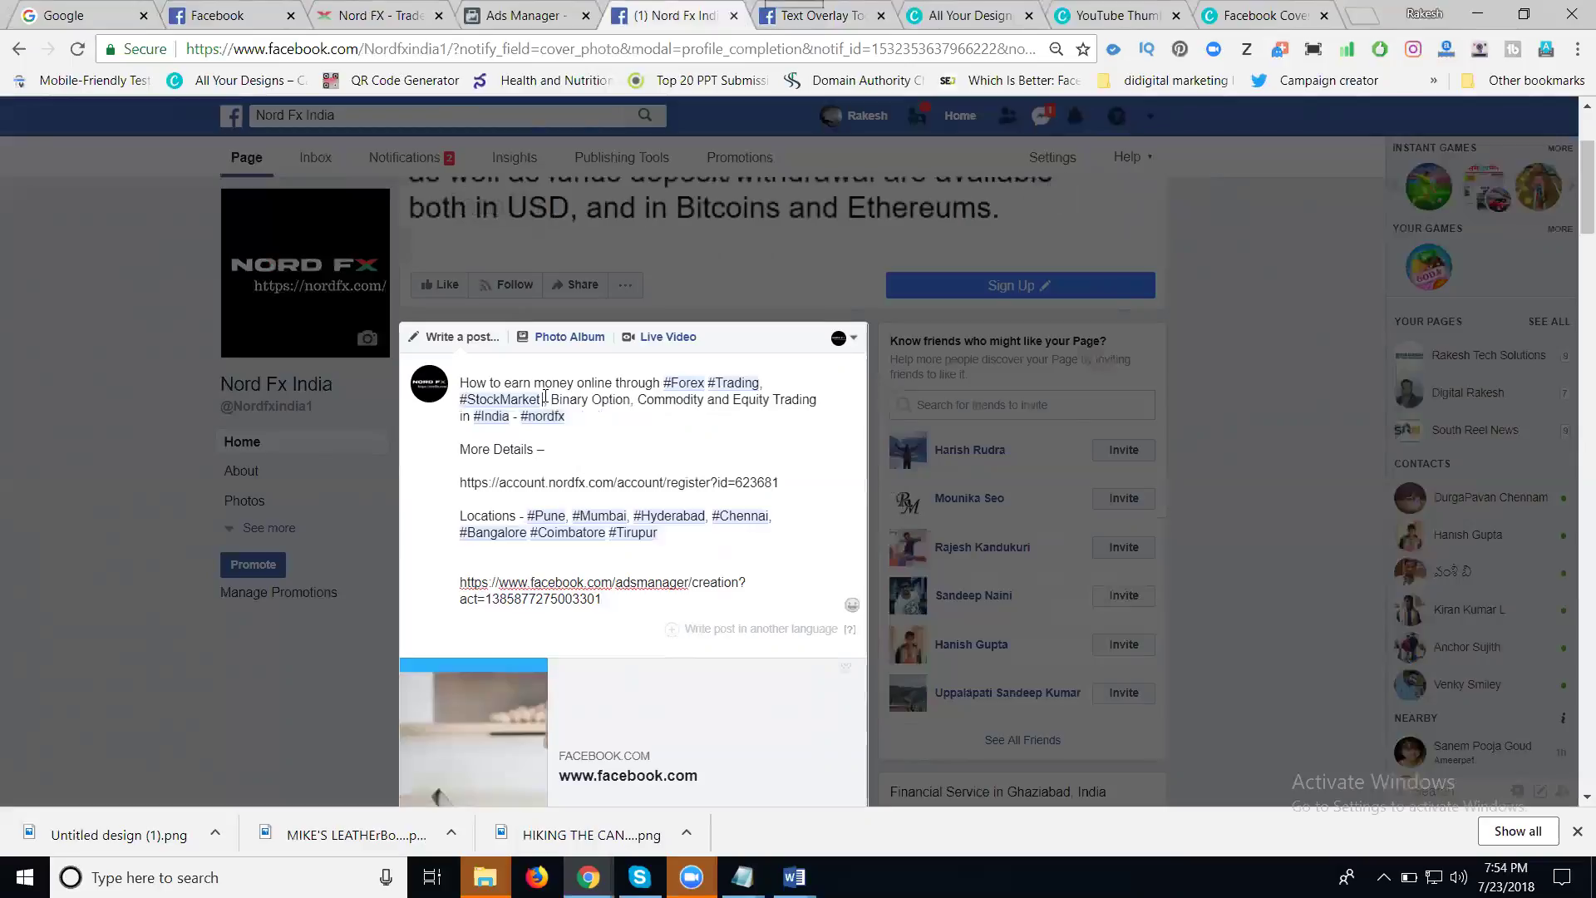
- Remove the Ads Manager link from the draft and publish the post with Share Now
scroll(672, 463, down, 1)
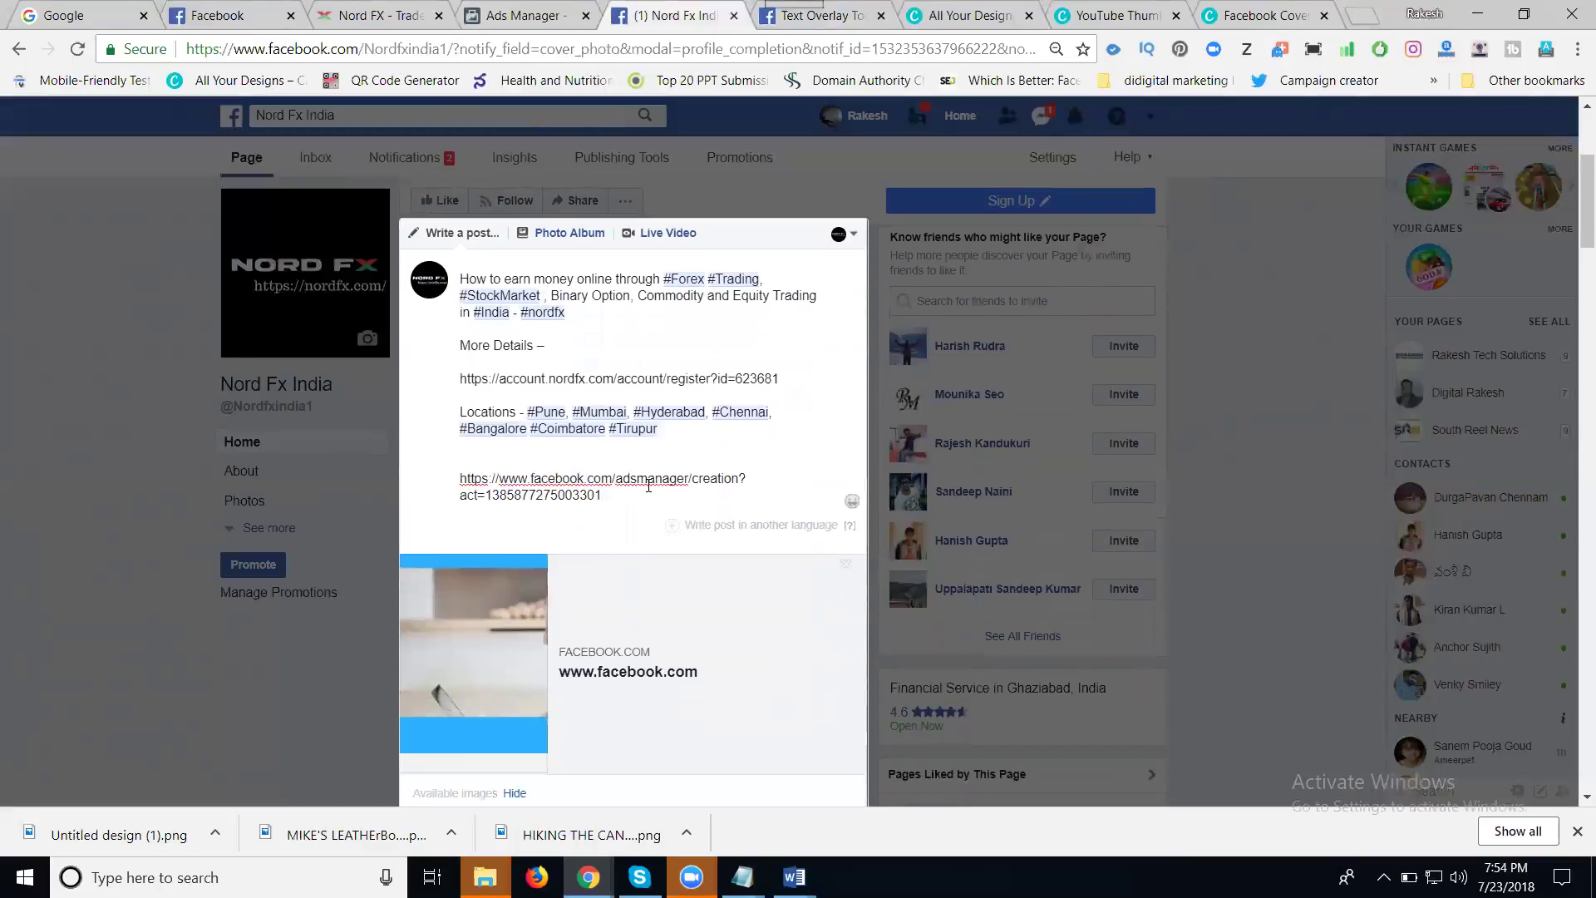
triple_click(569, 486)
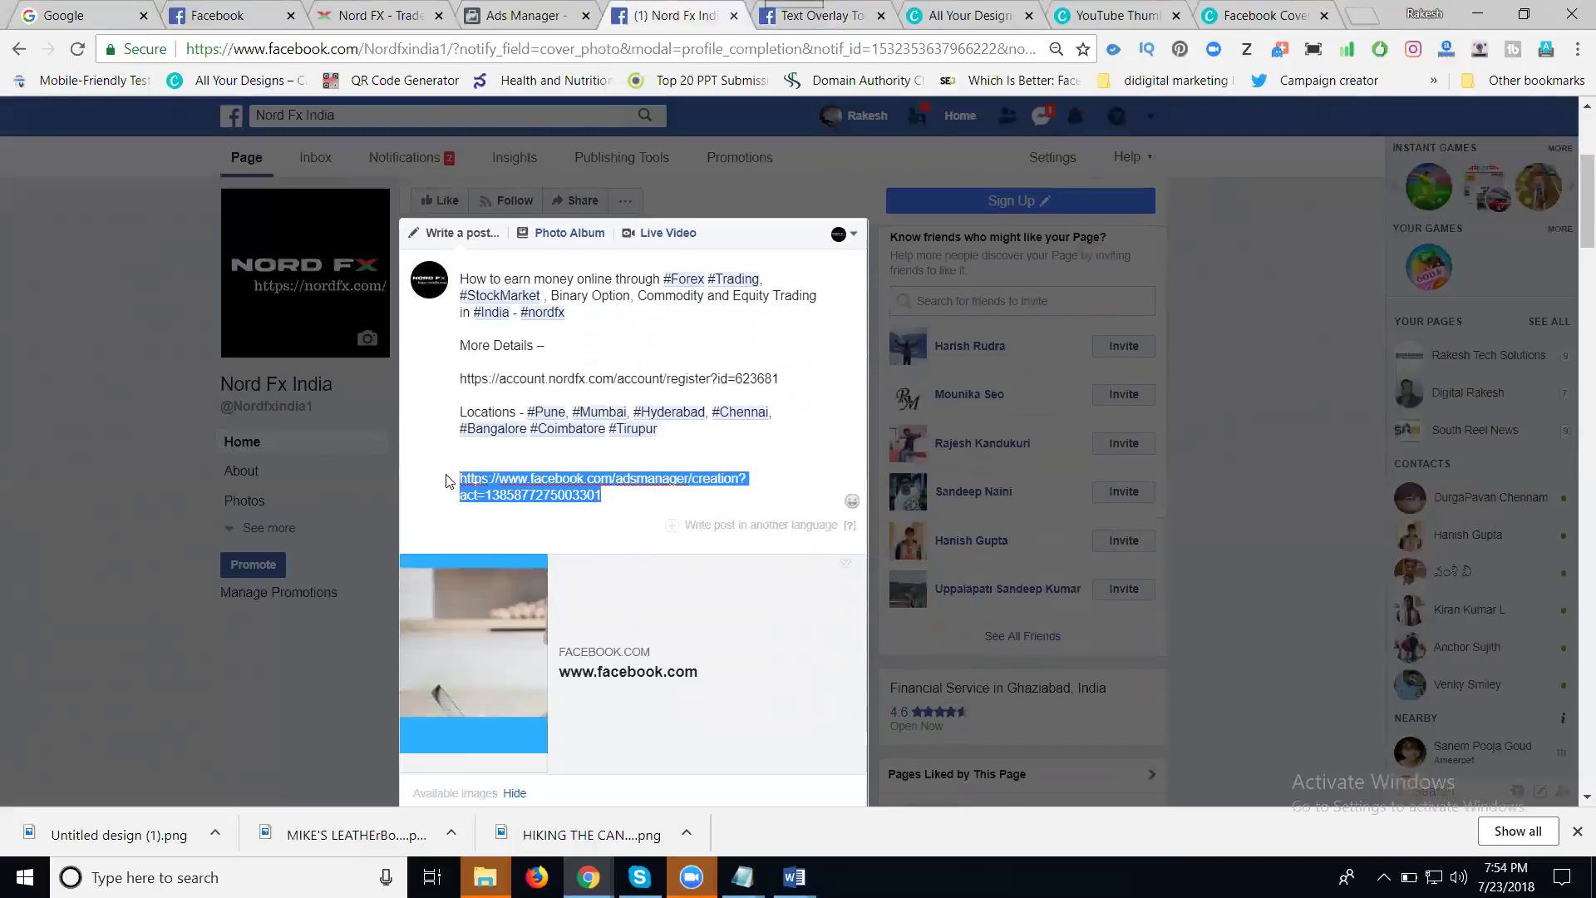
key(BackSpace)
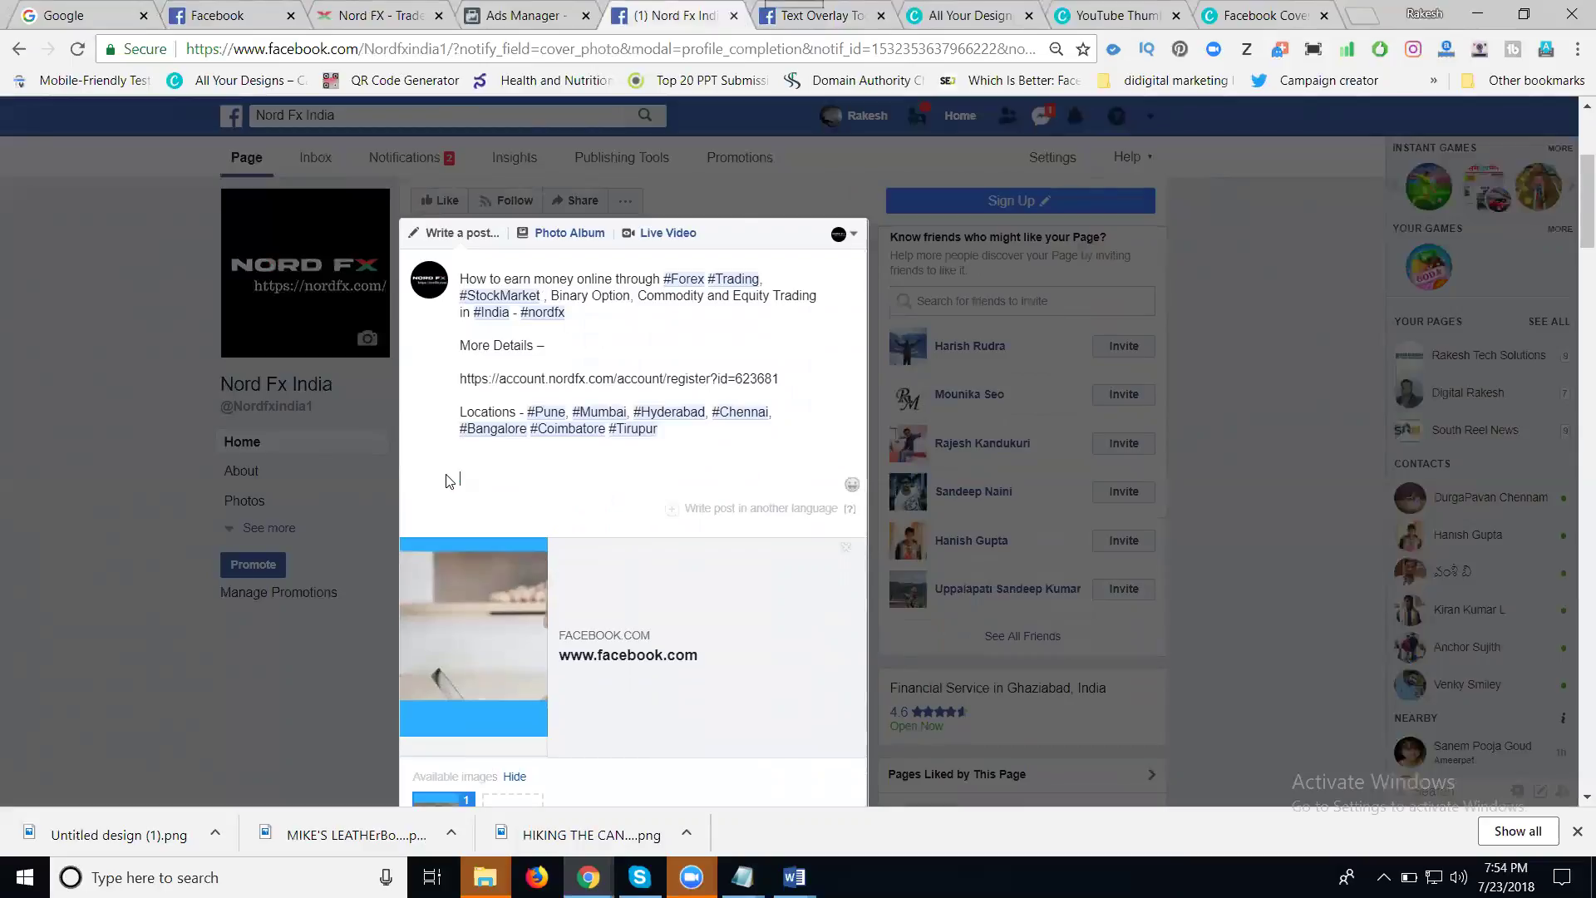
scroll(597, 375, down, 5)
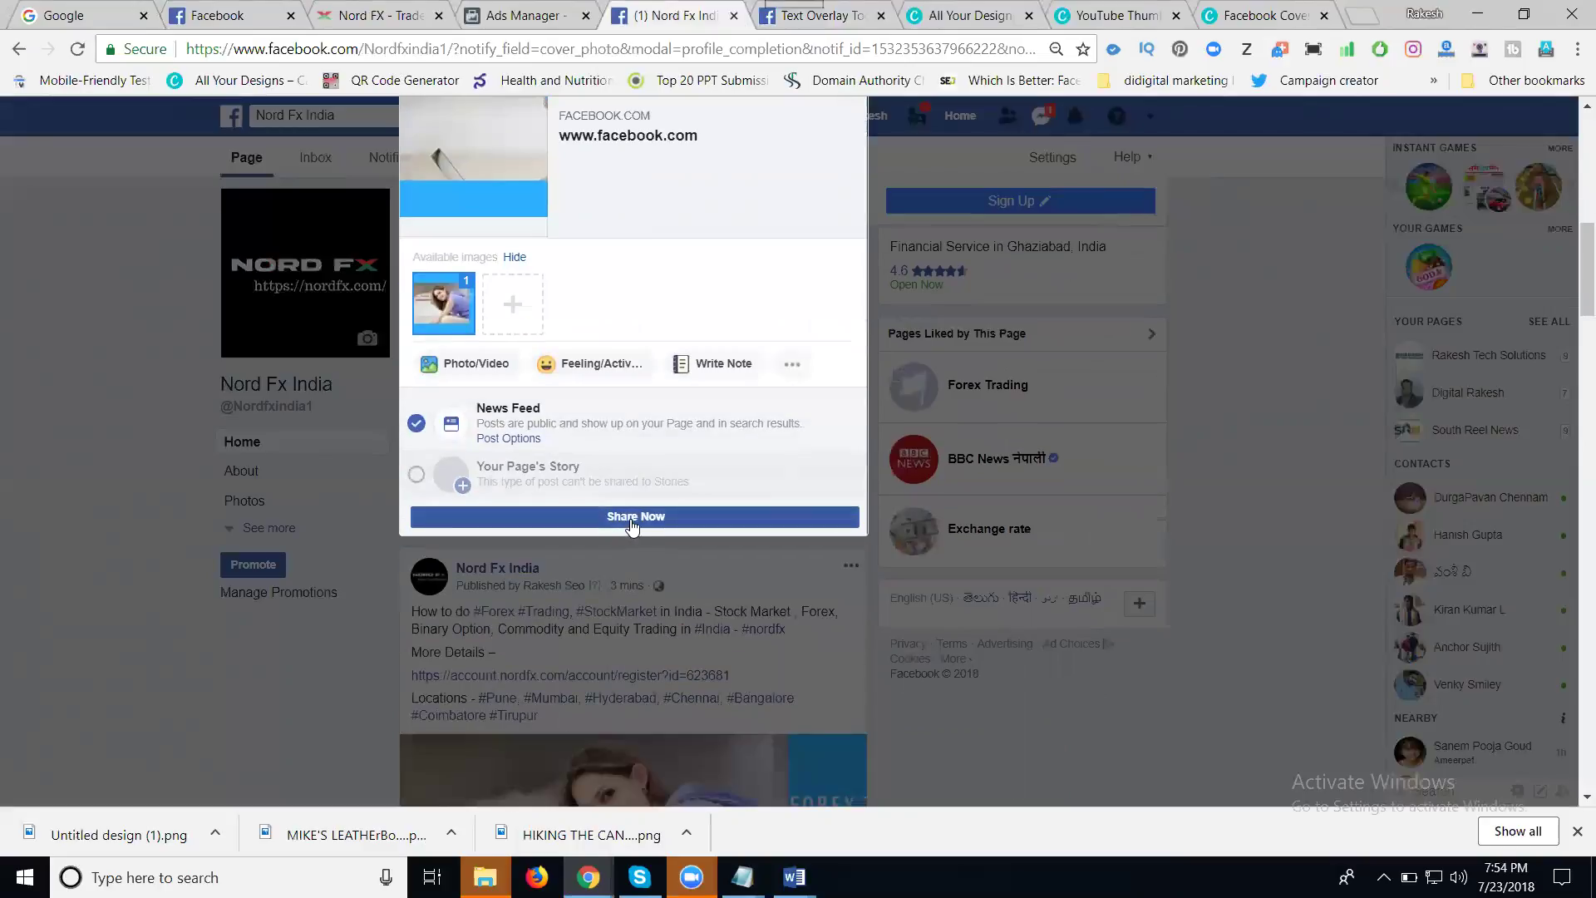
click(633, 518)
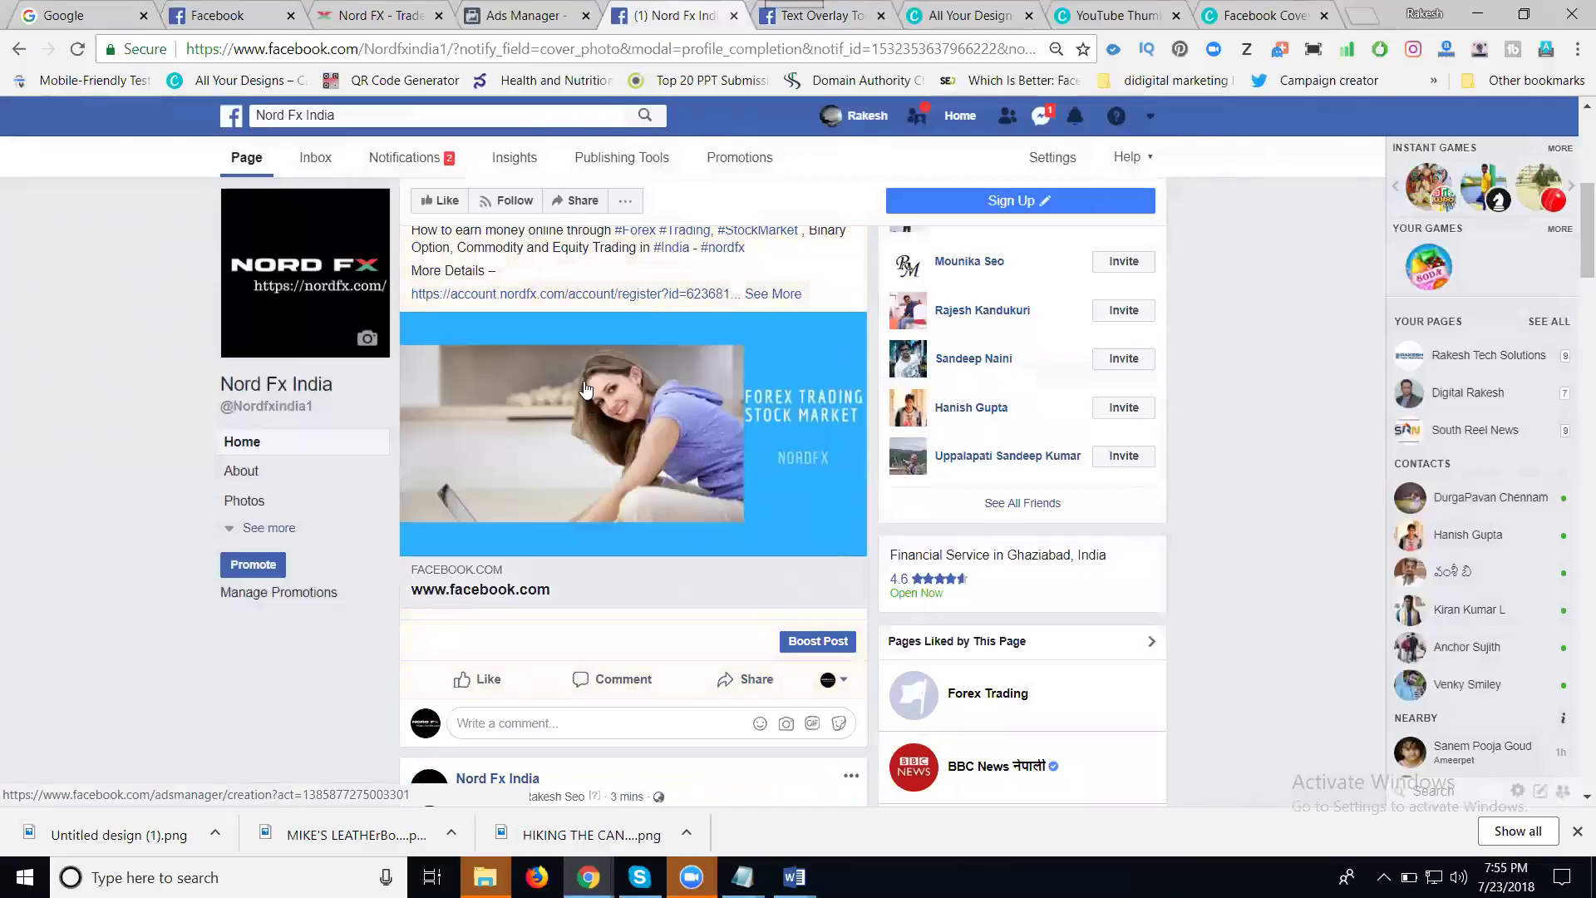
- Scroll the Nord Fx India feed down to the new post's Boost Post button
scroll(573, 393, down, 3)
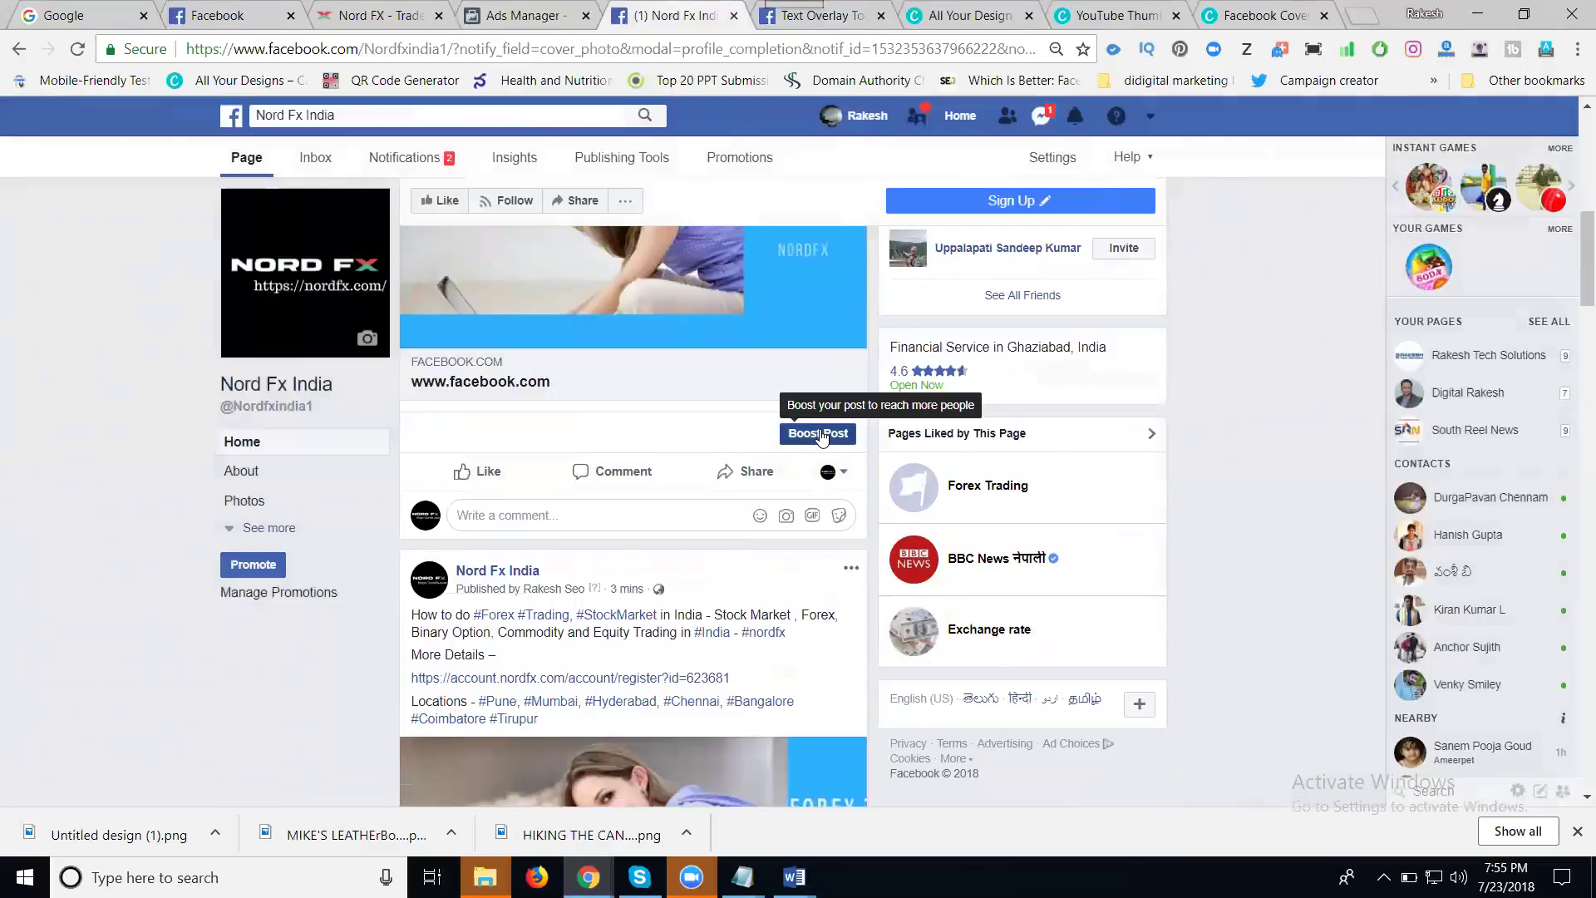
click(819, 434)
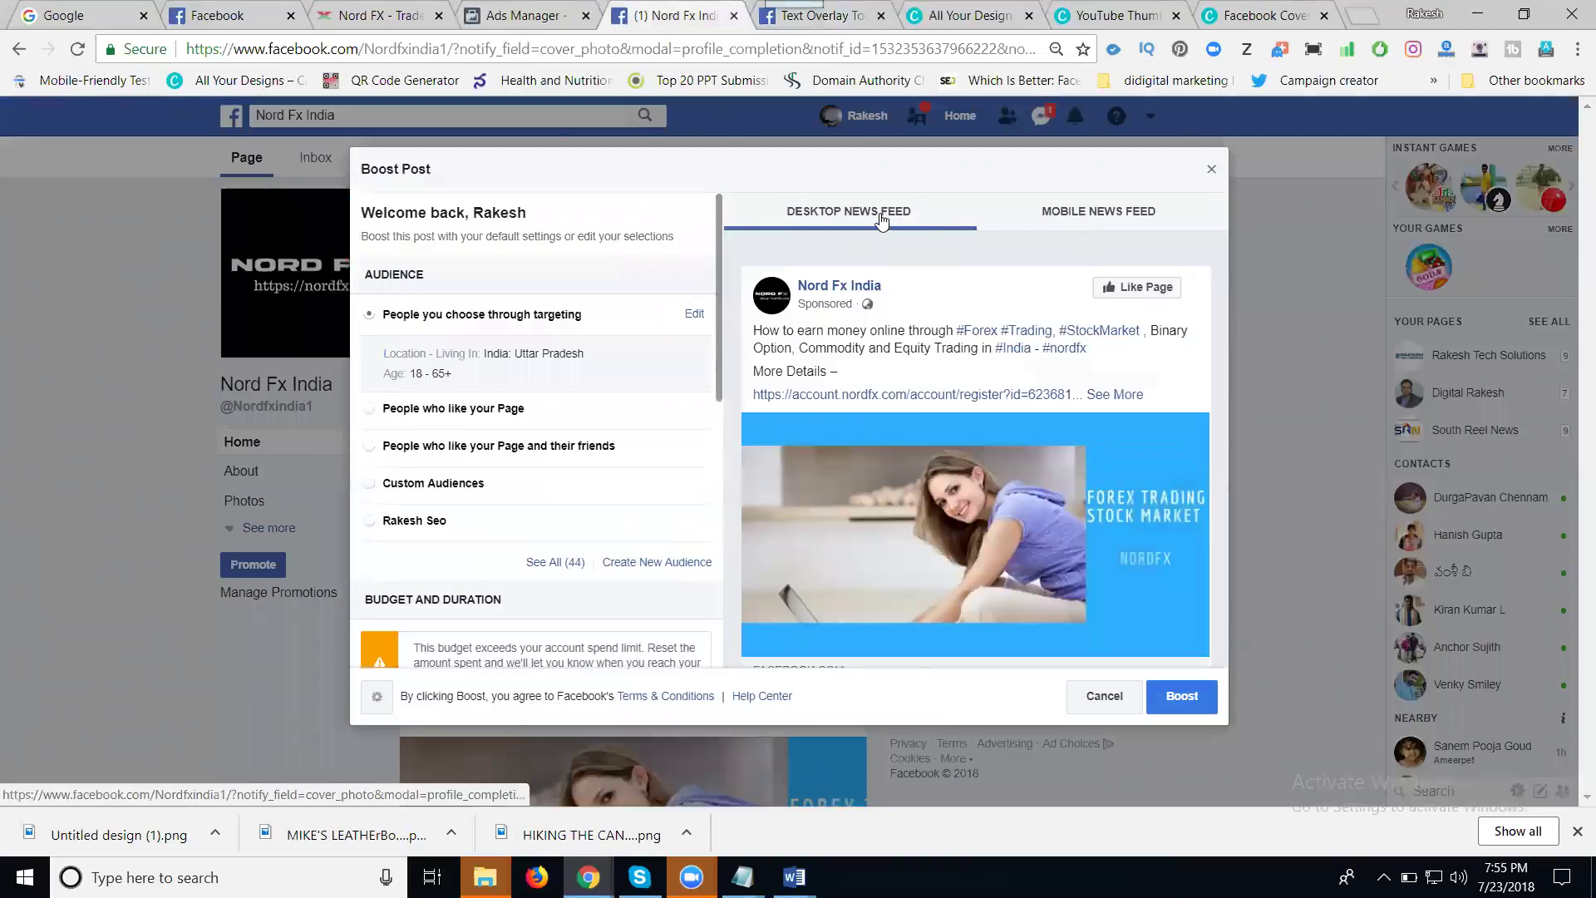
click(1074, 217)
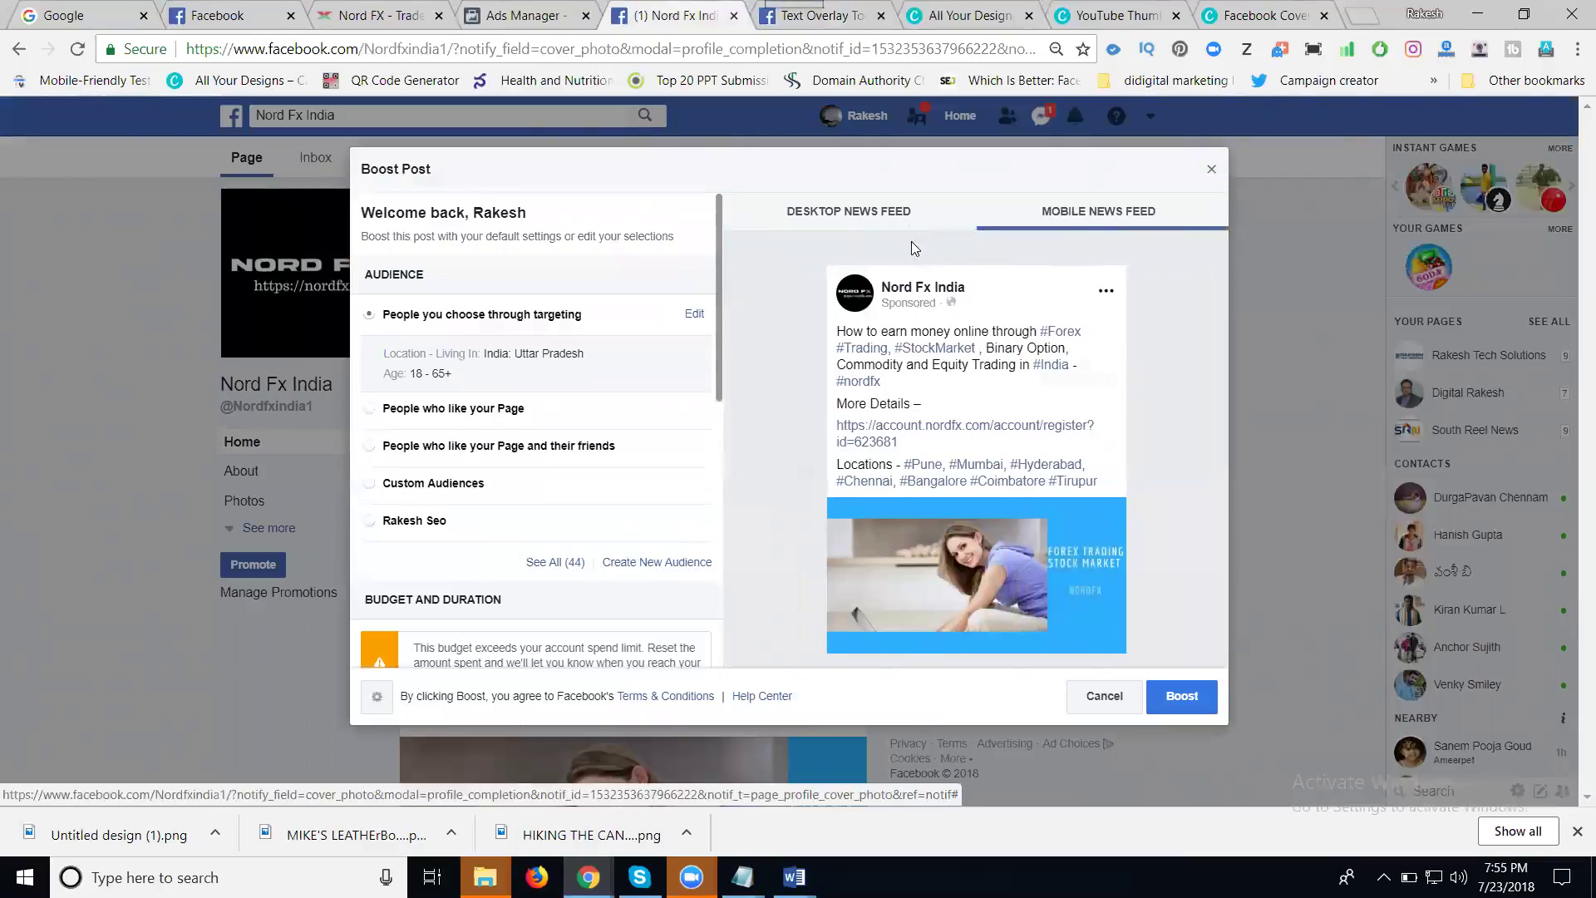
click(883, 218)
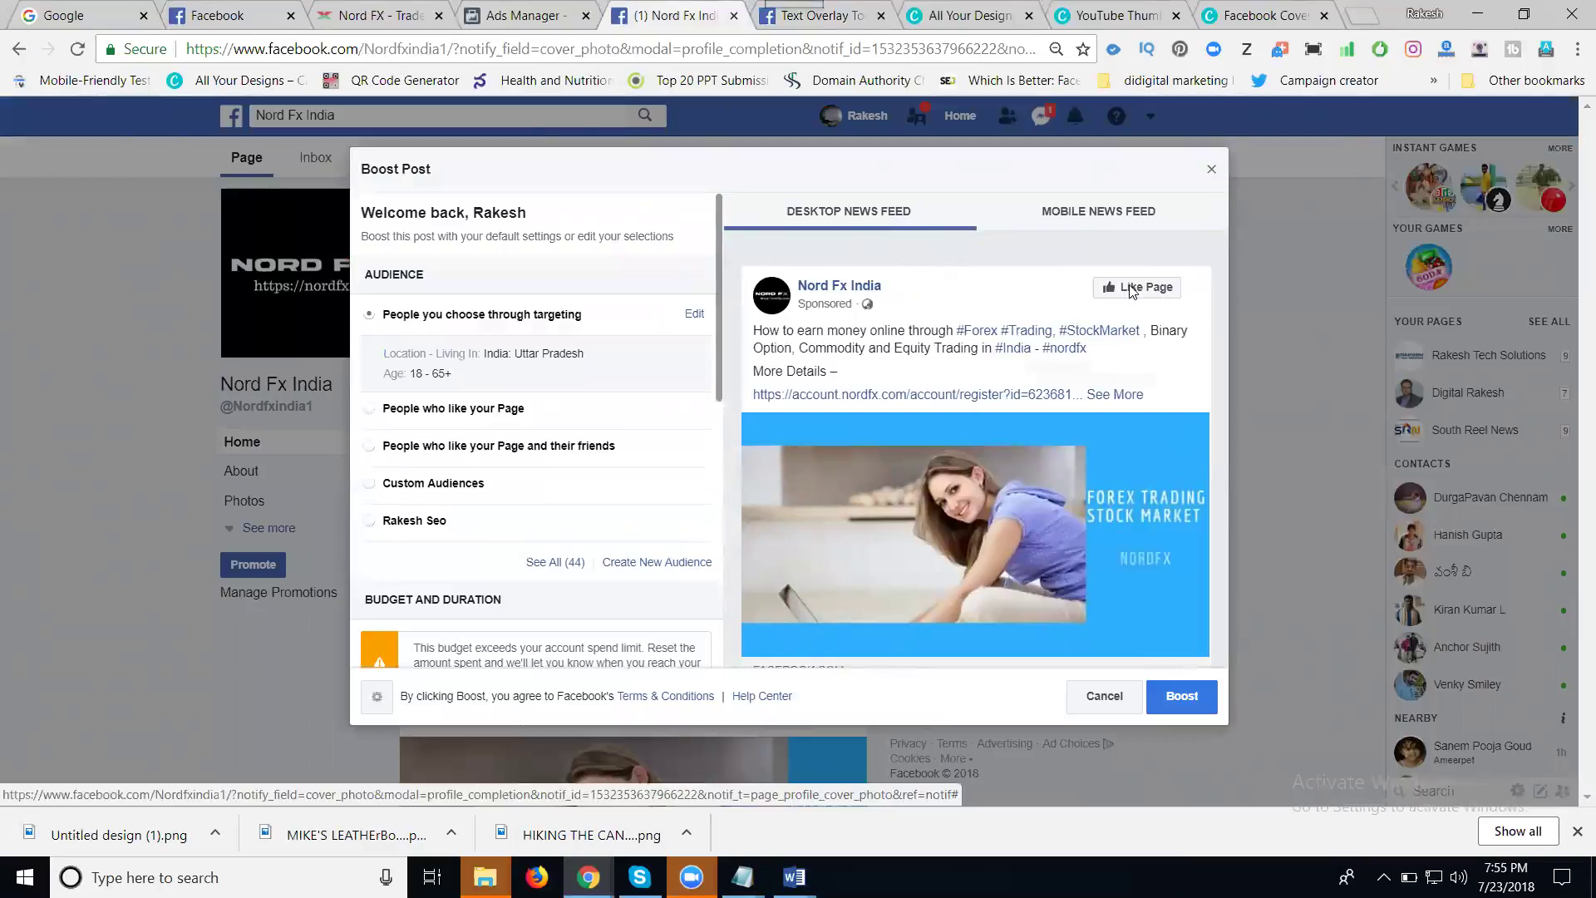
scroll(1083, 397, down, 2)
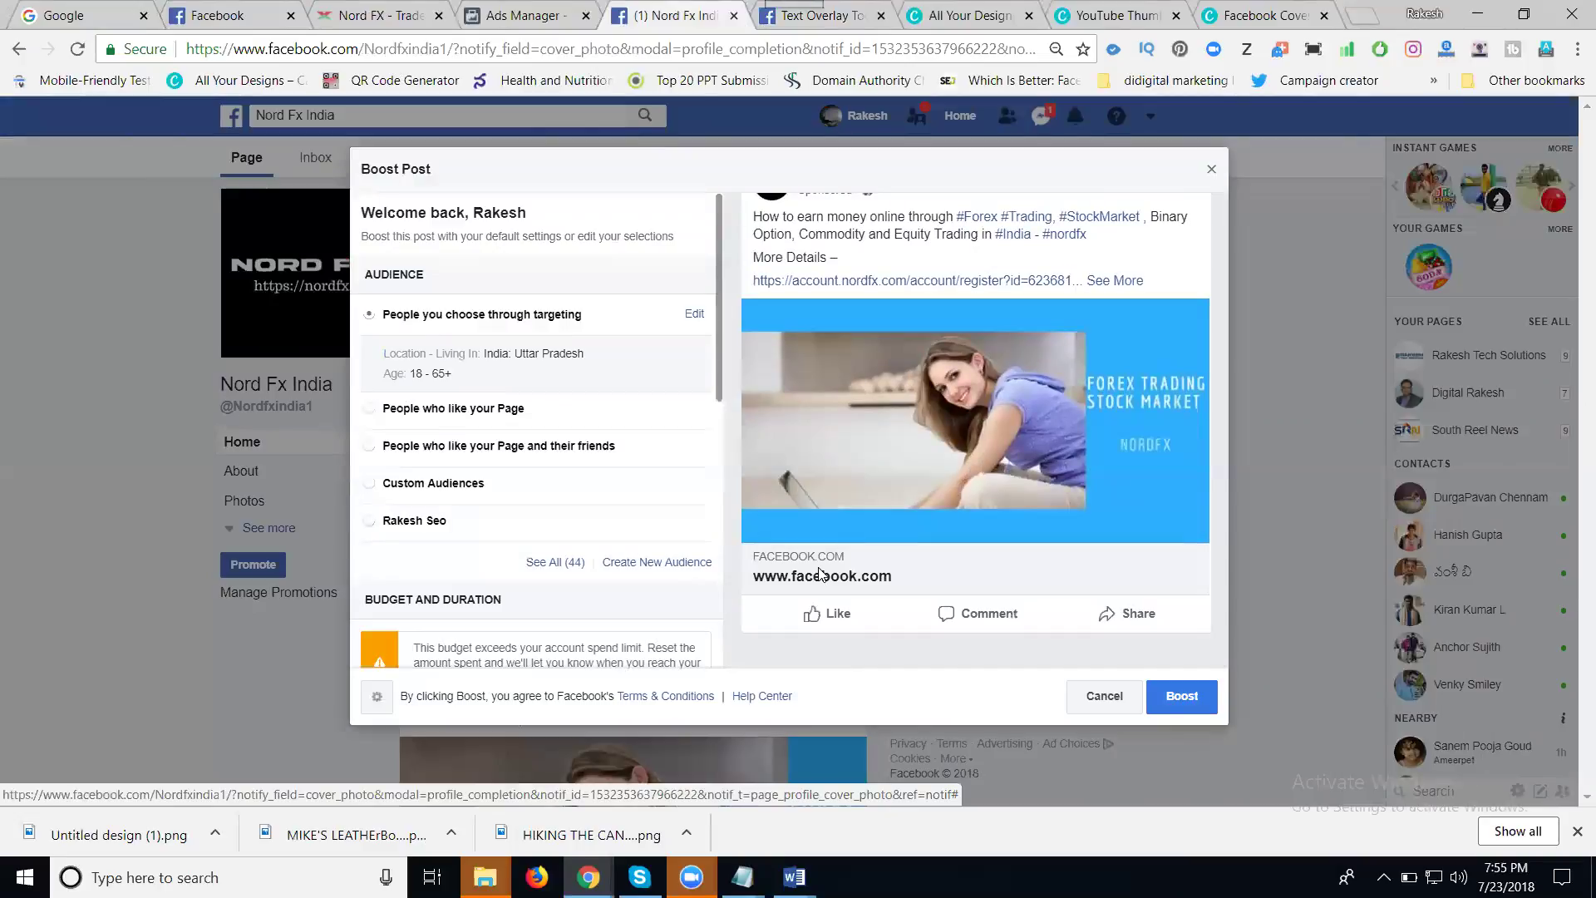
click(1081, 692)
click(964, 398)
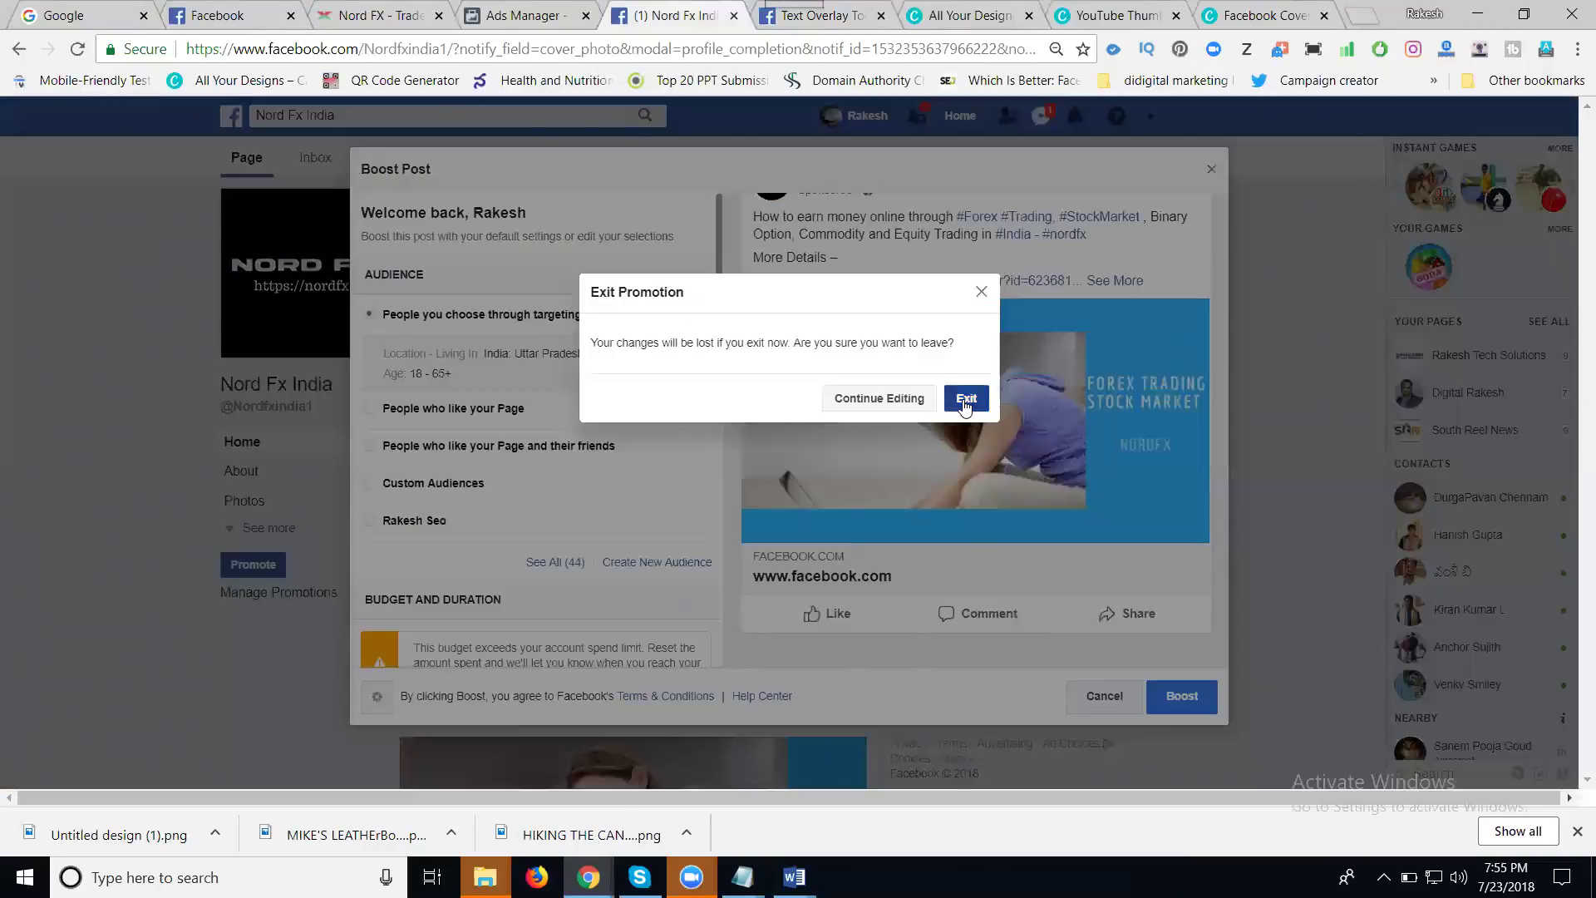
scroll(606, 381, up, 1)
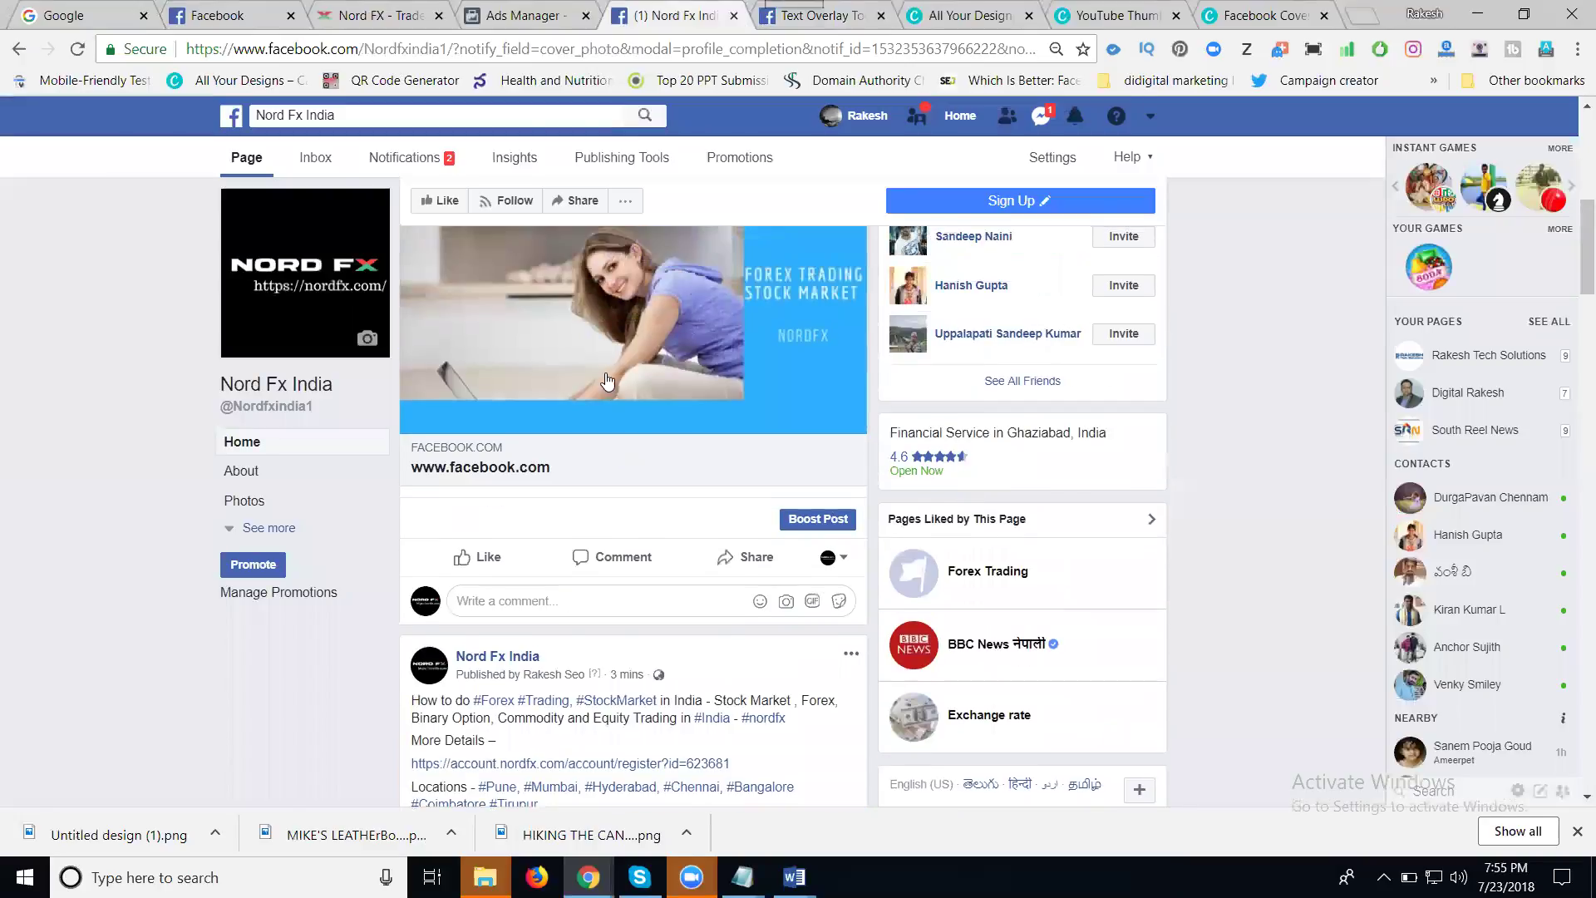
- Open the post's Nord FX registration link in a new tab, then return to the Nord Fx India feed
click(607, 381)
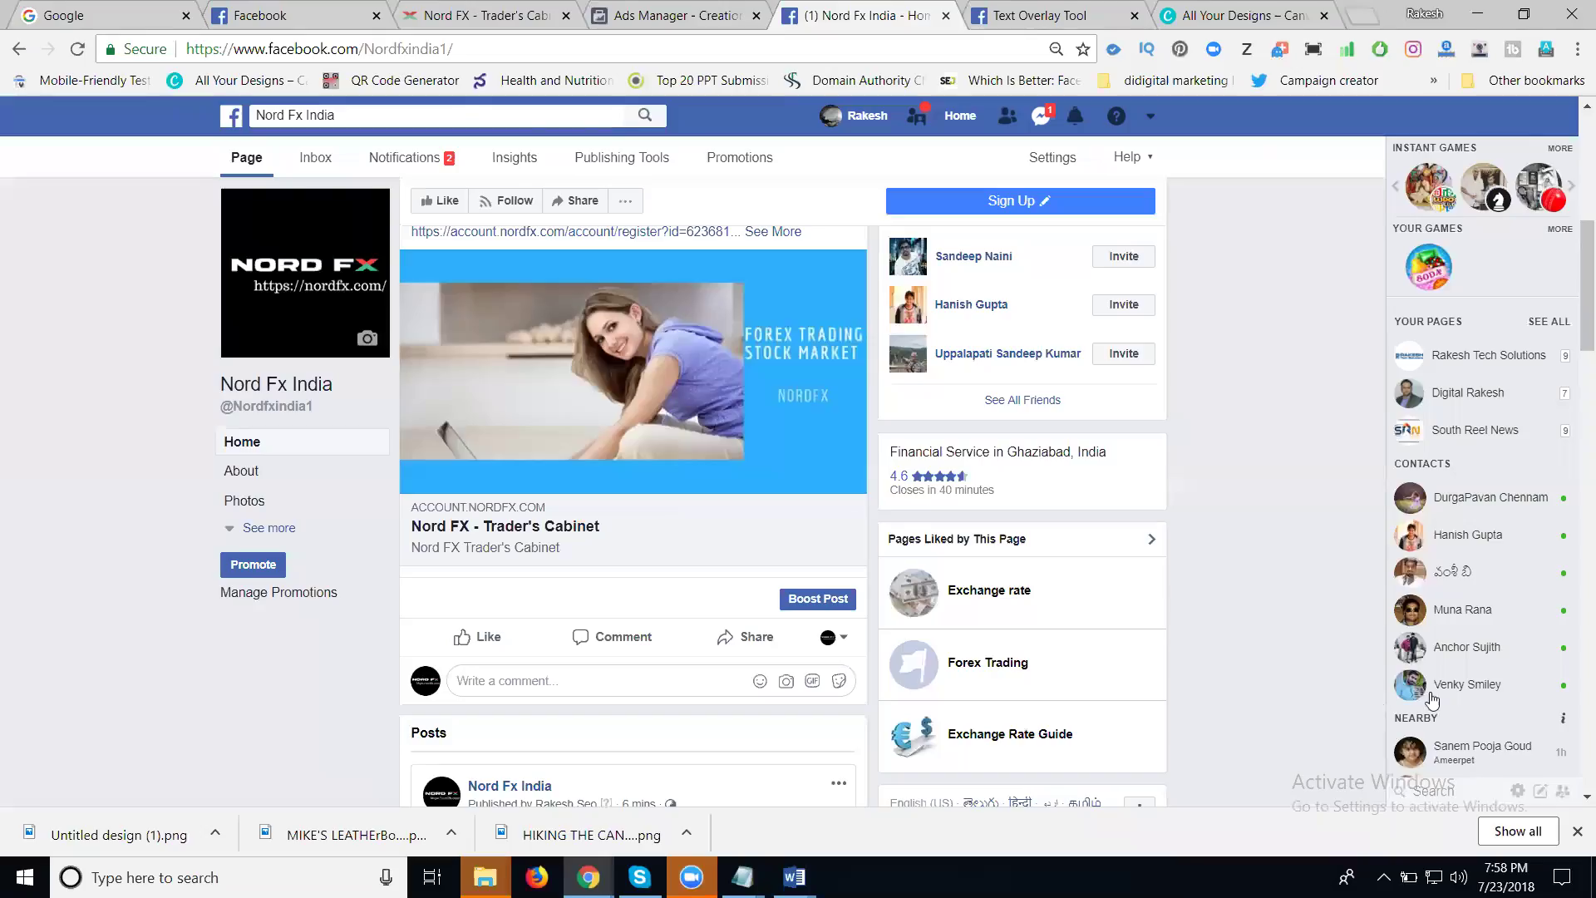
click(567, 415)
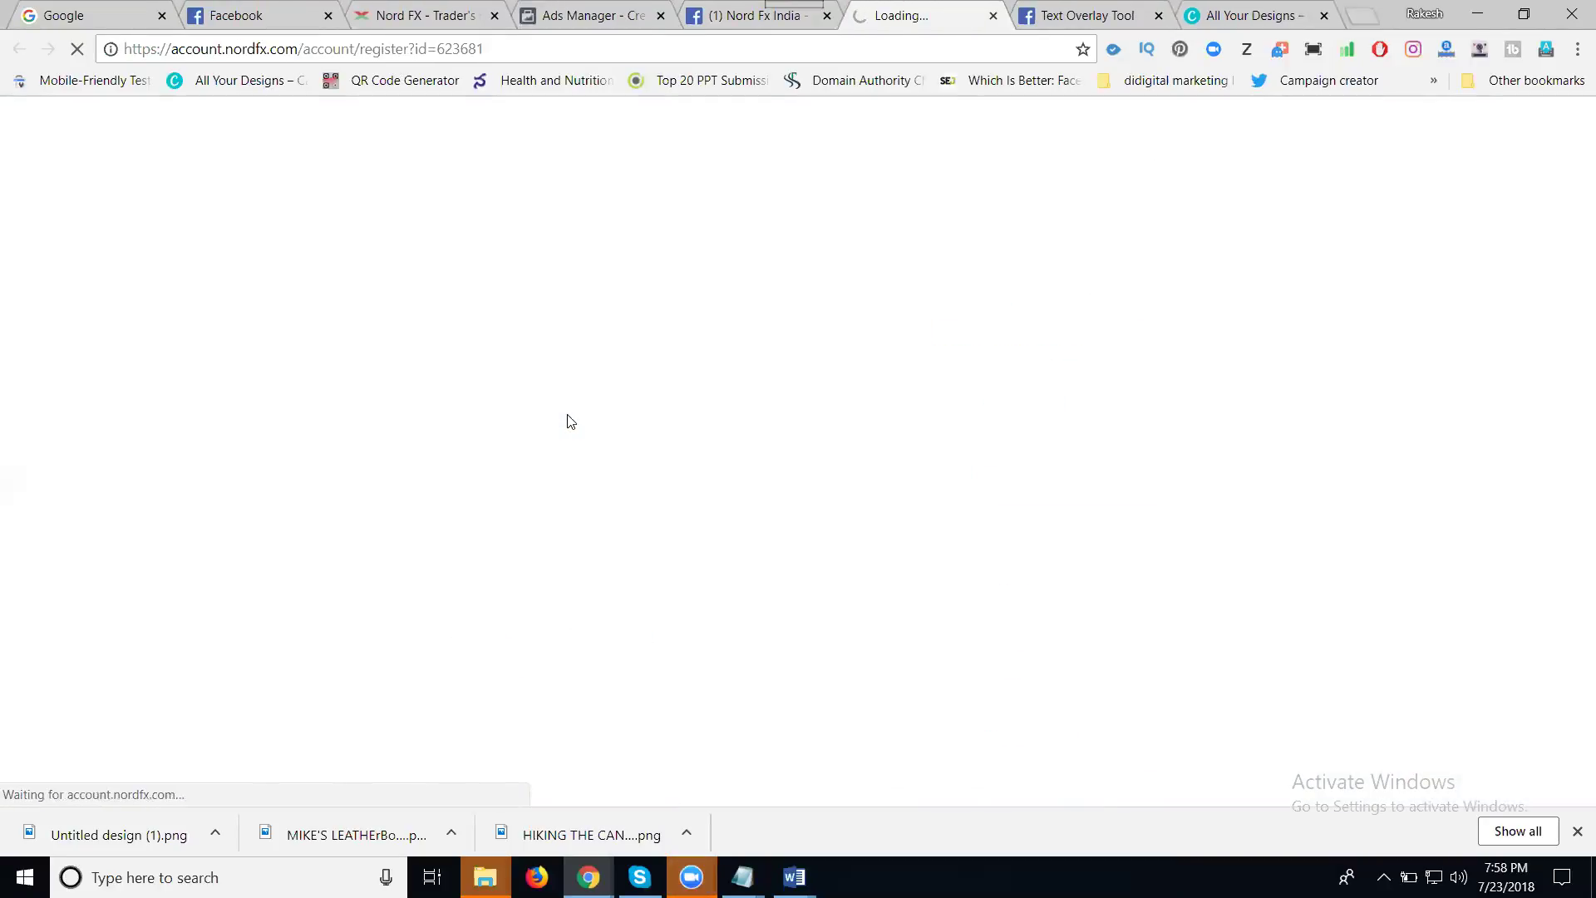
click(730, 22)
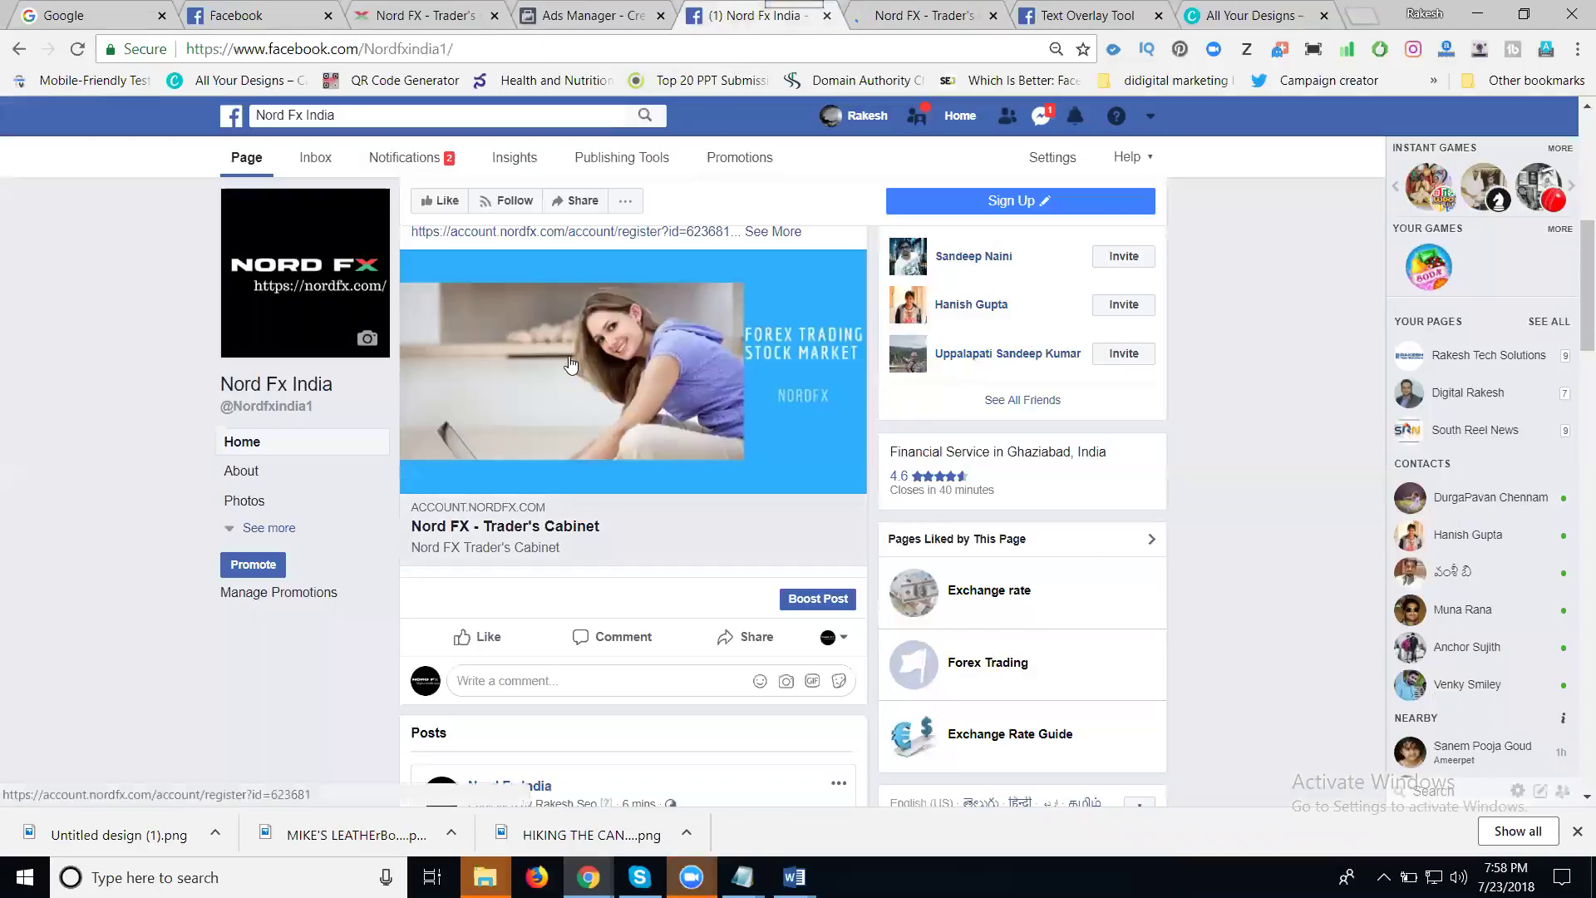
scroll(570, 364, up, 3)
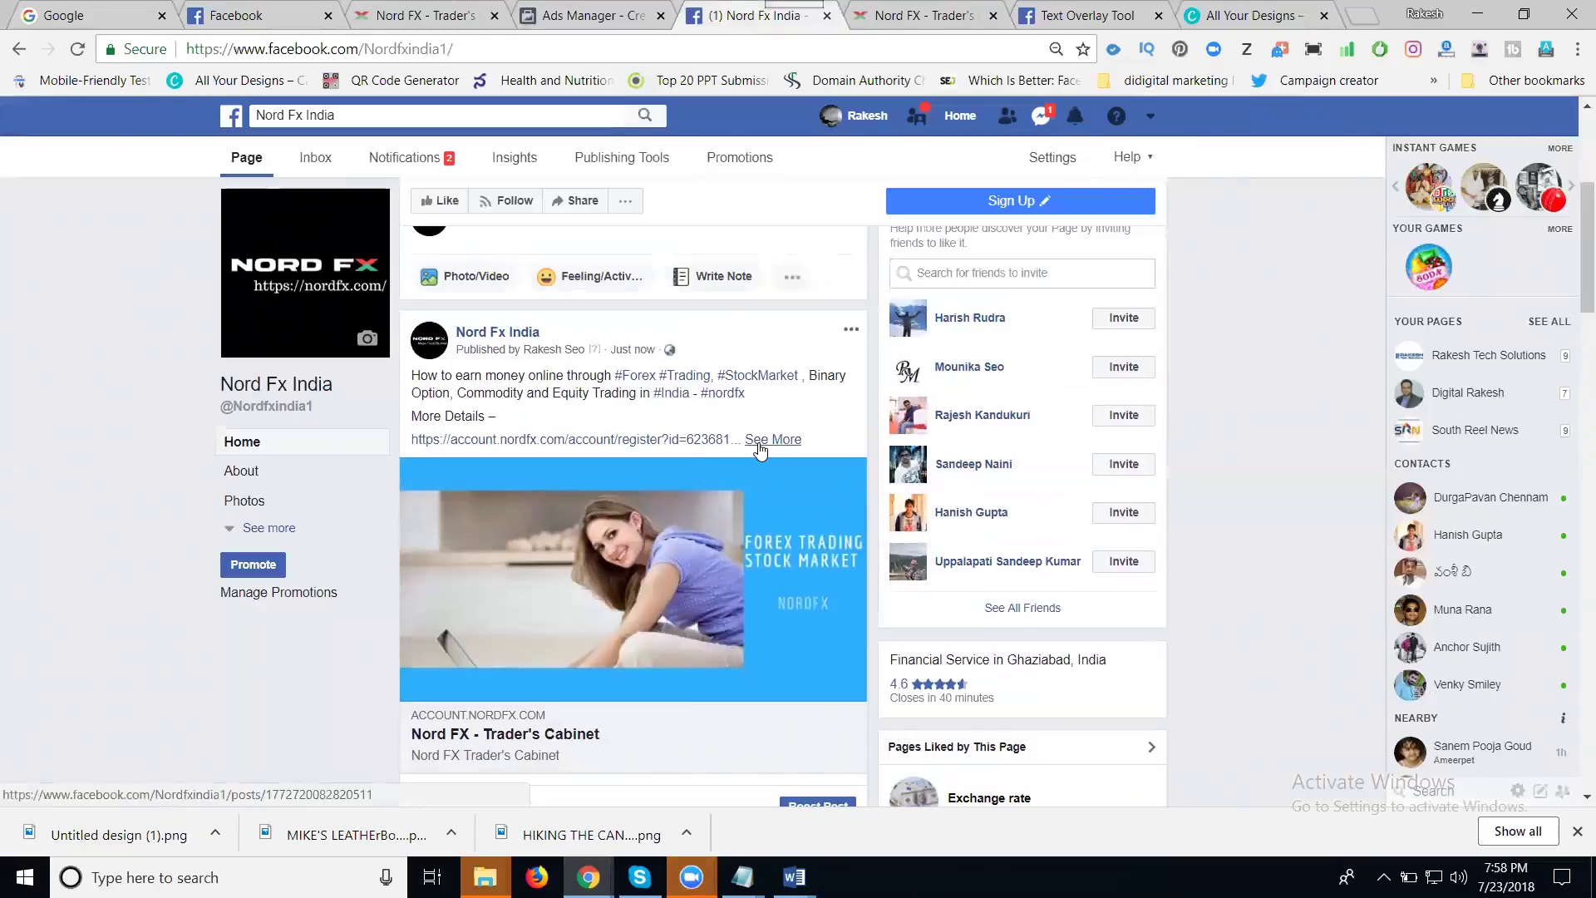
scroll(763, 442, down, 3)
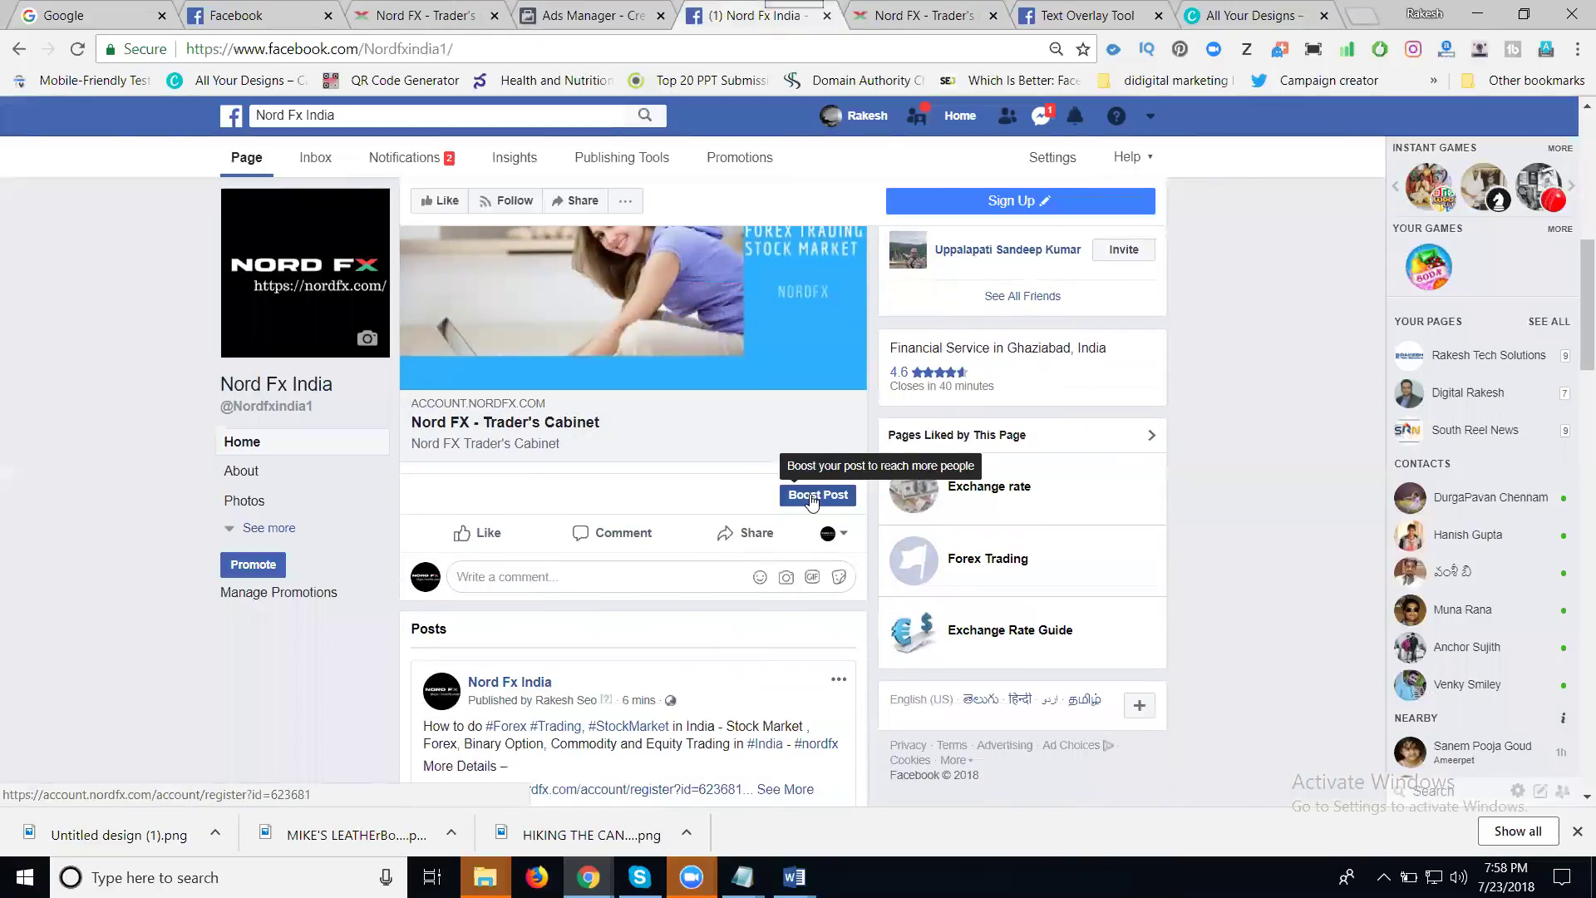
- Start boosting the forex post and preview it in Mobile, Desktop and Messenger Inbox layouts
click(812, 498)
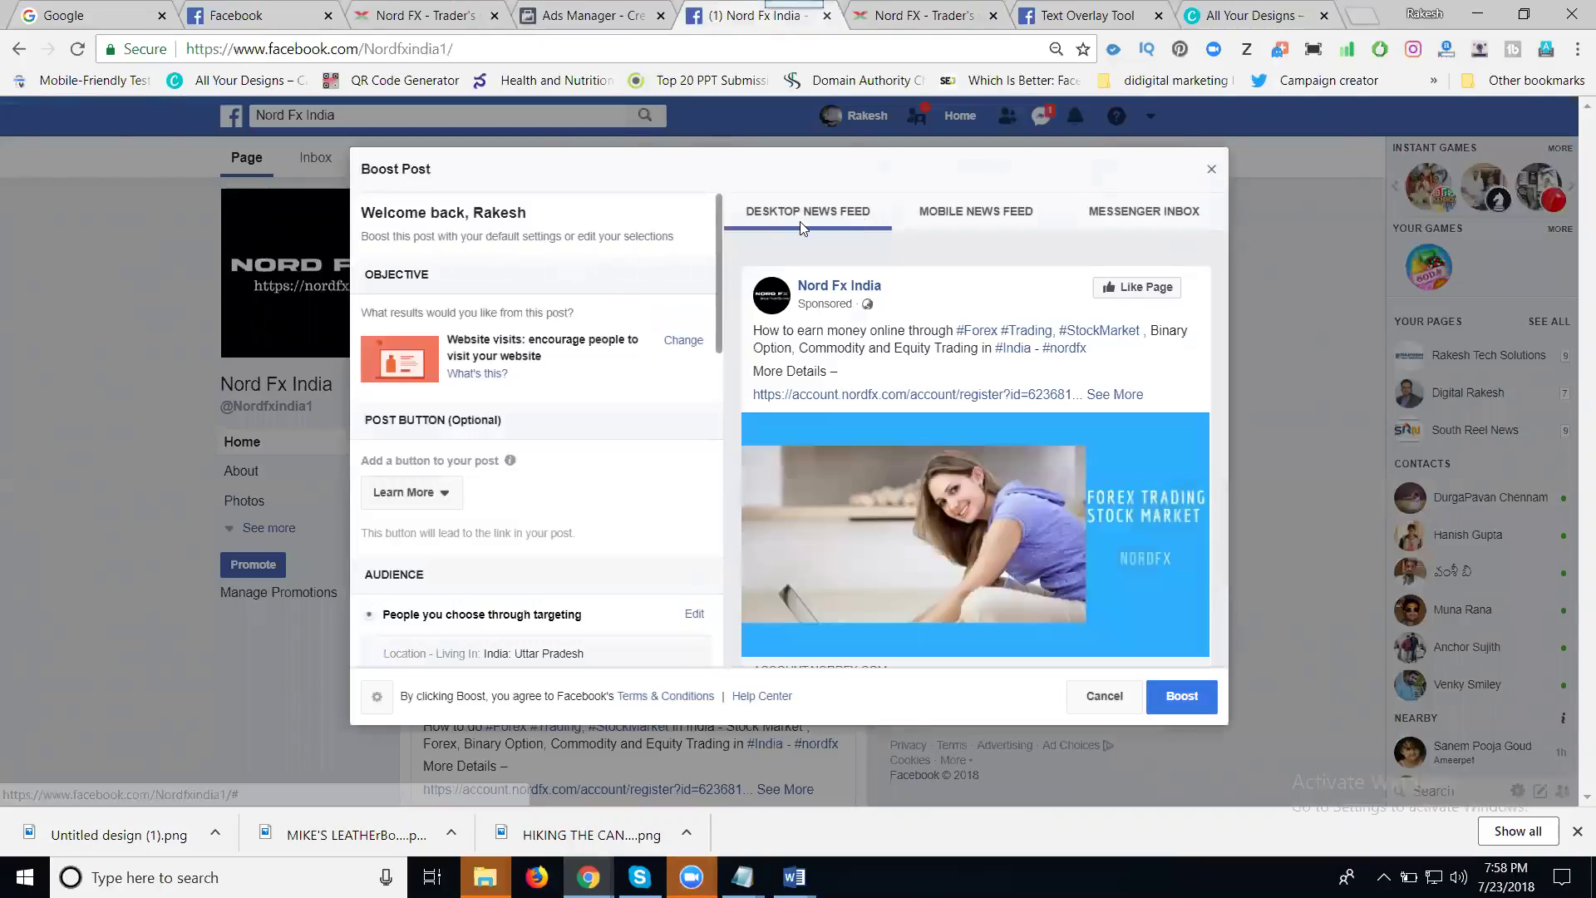
click(959, 223)
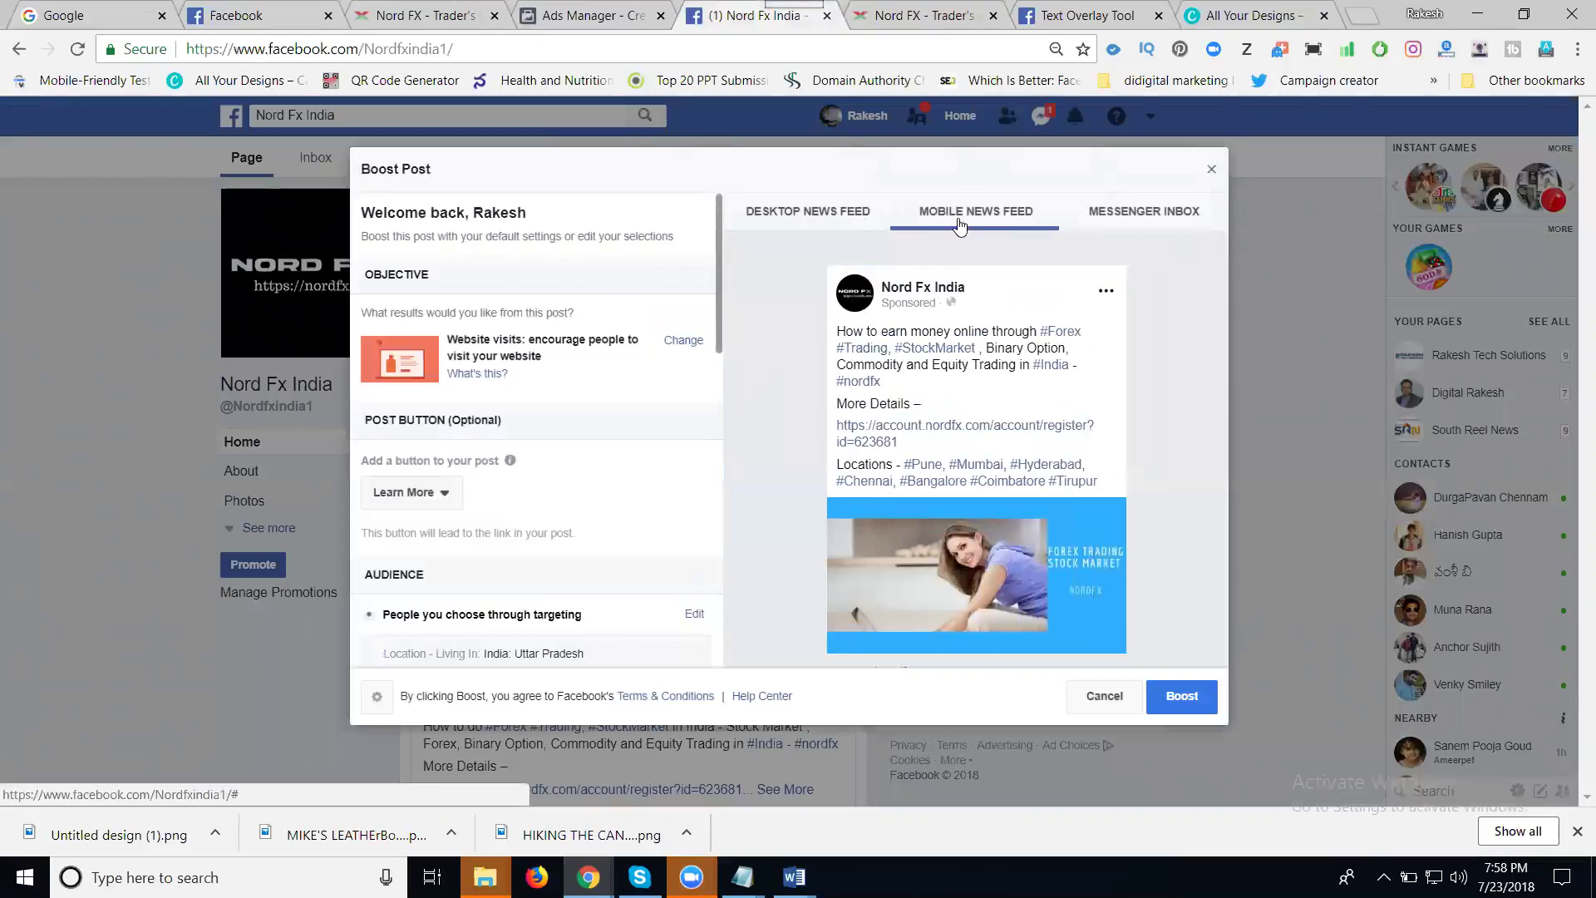
click(1136, 221)
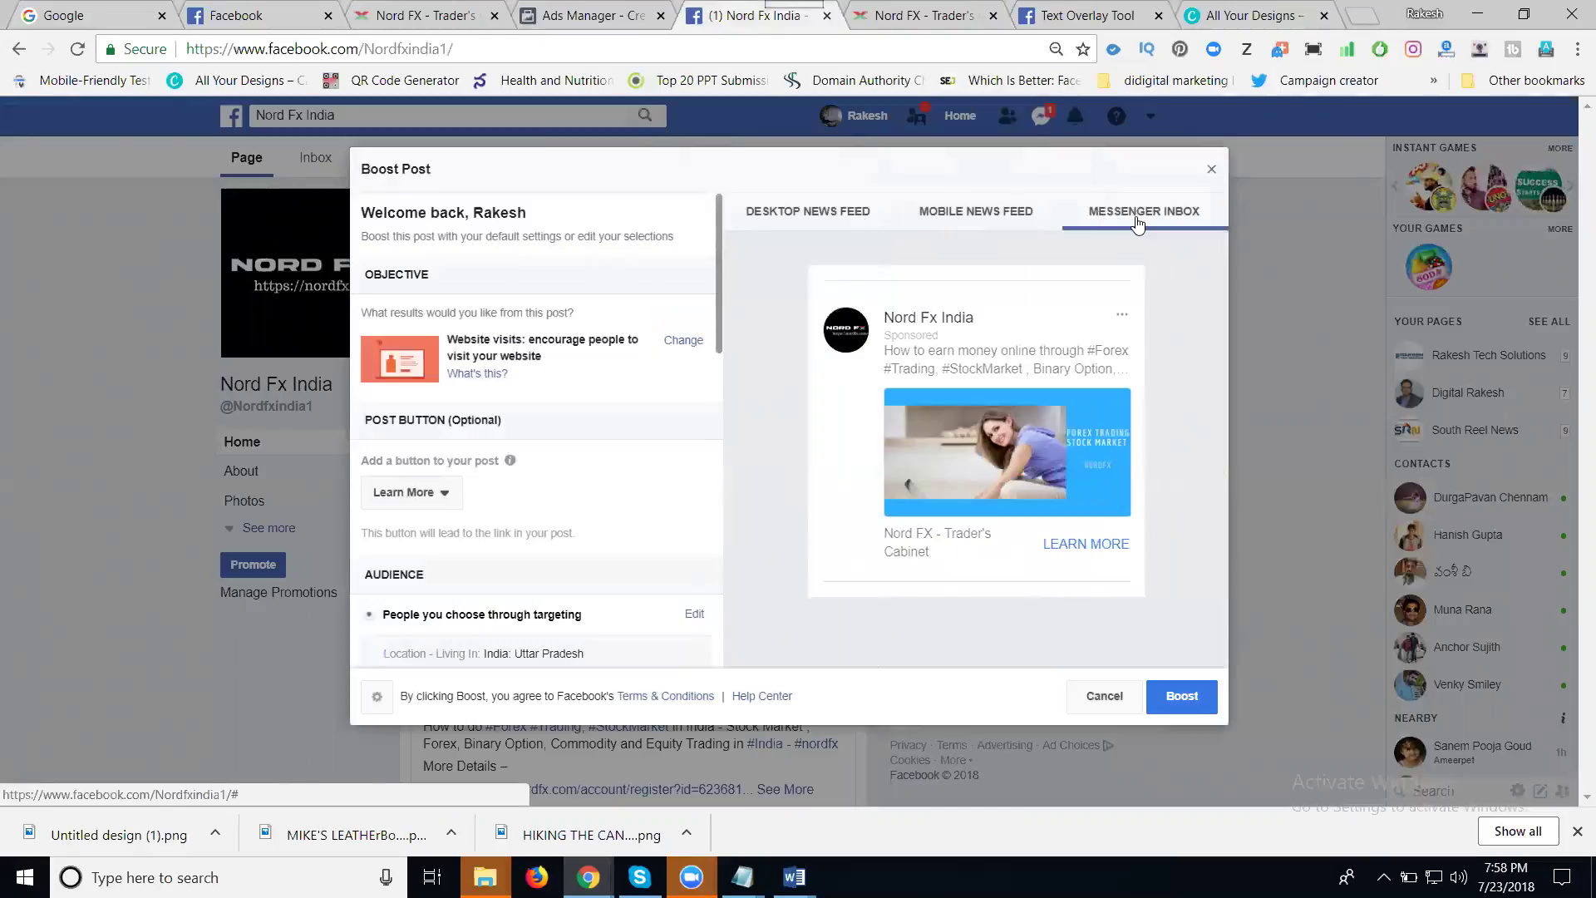
click(821, 219)
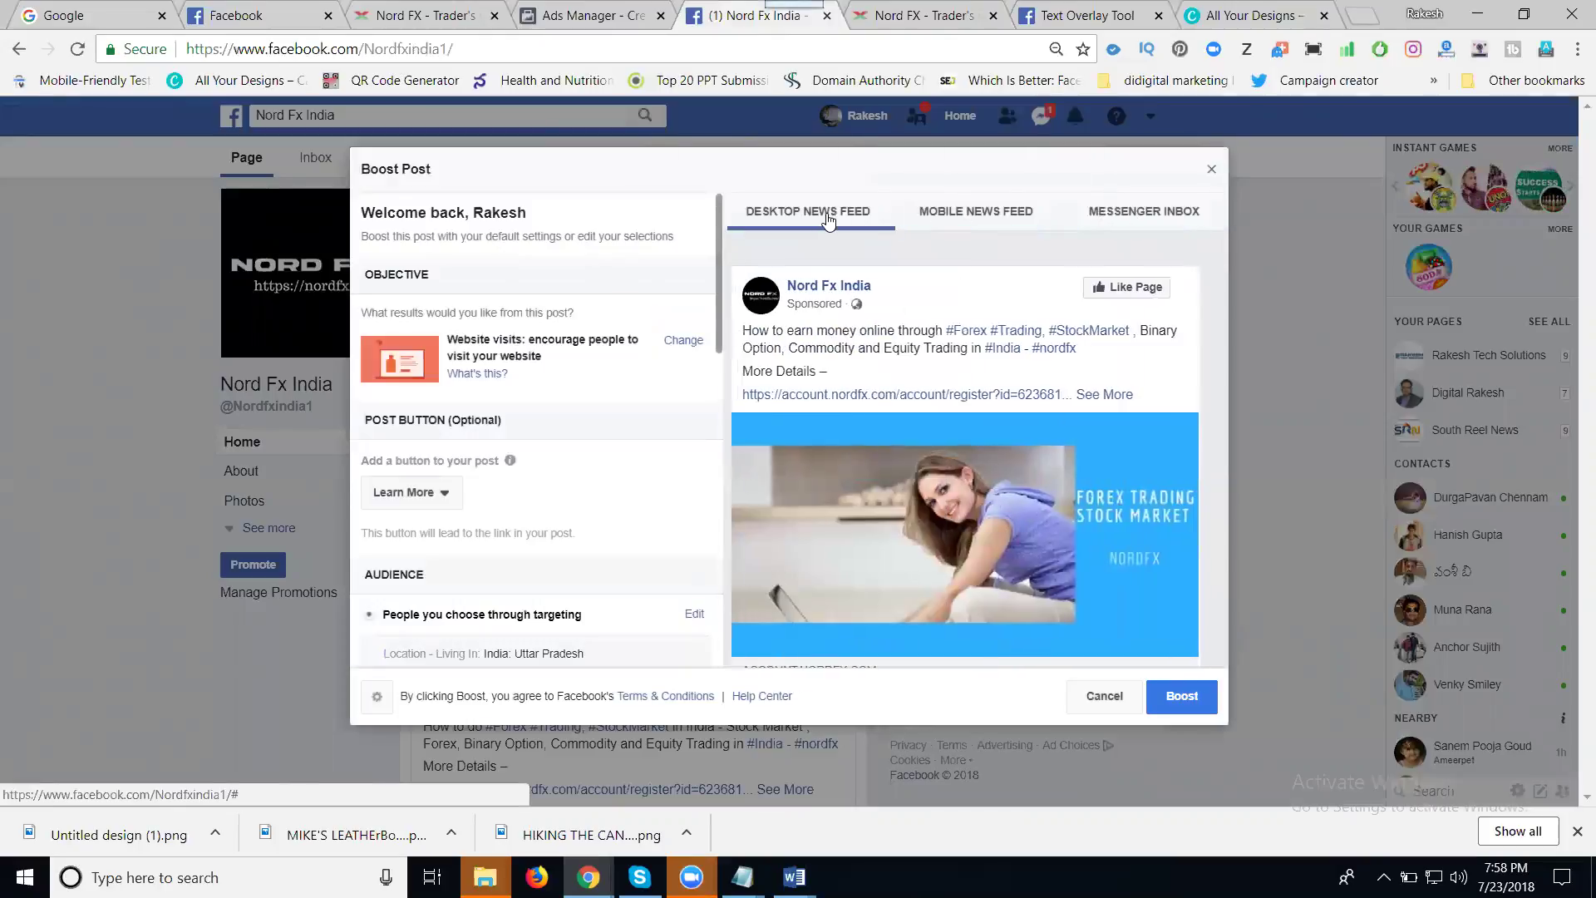
click(965, 214)
click(1126, 213)
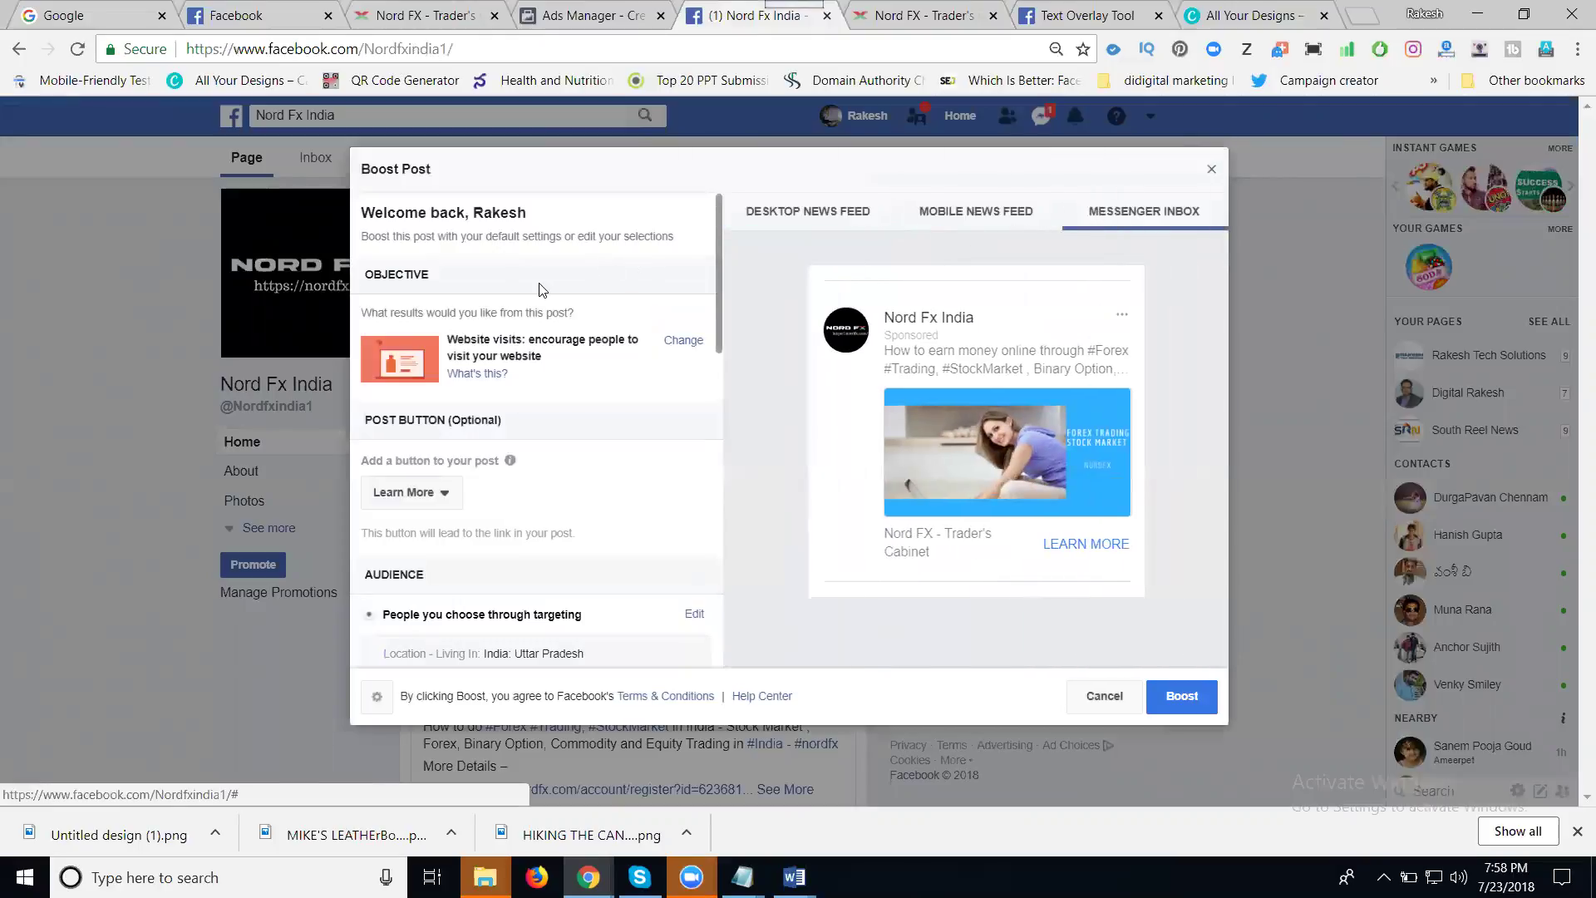
scroll(542, 289, down, 1)
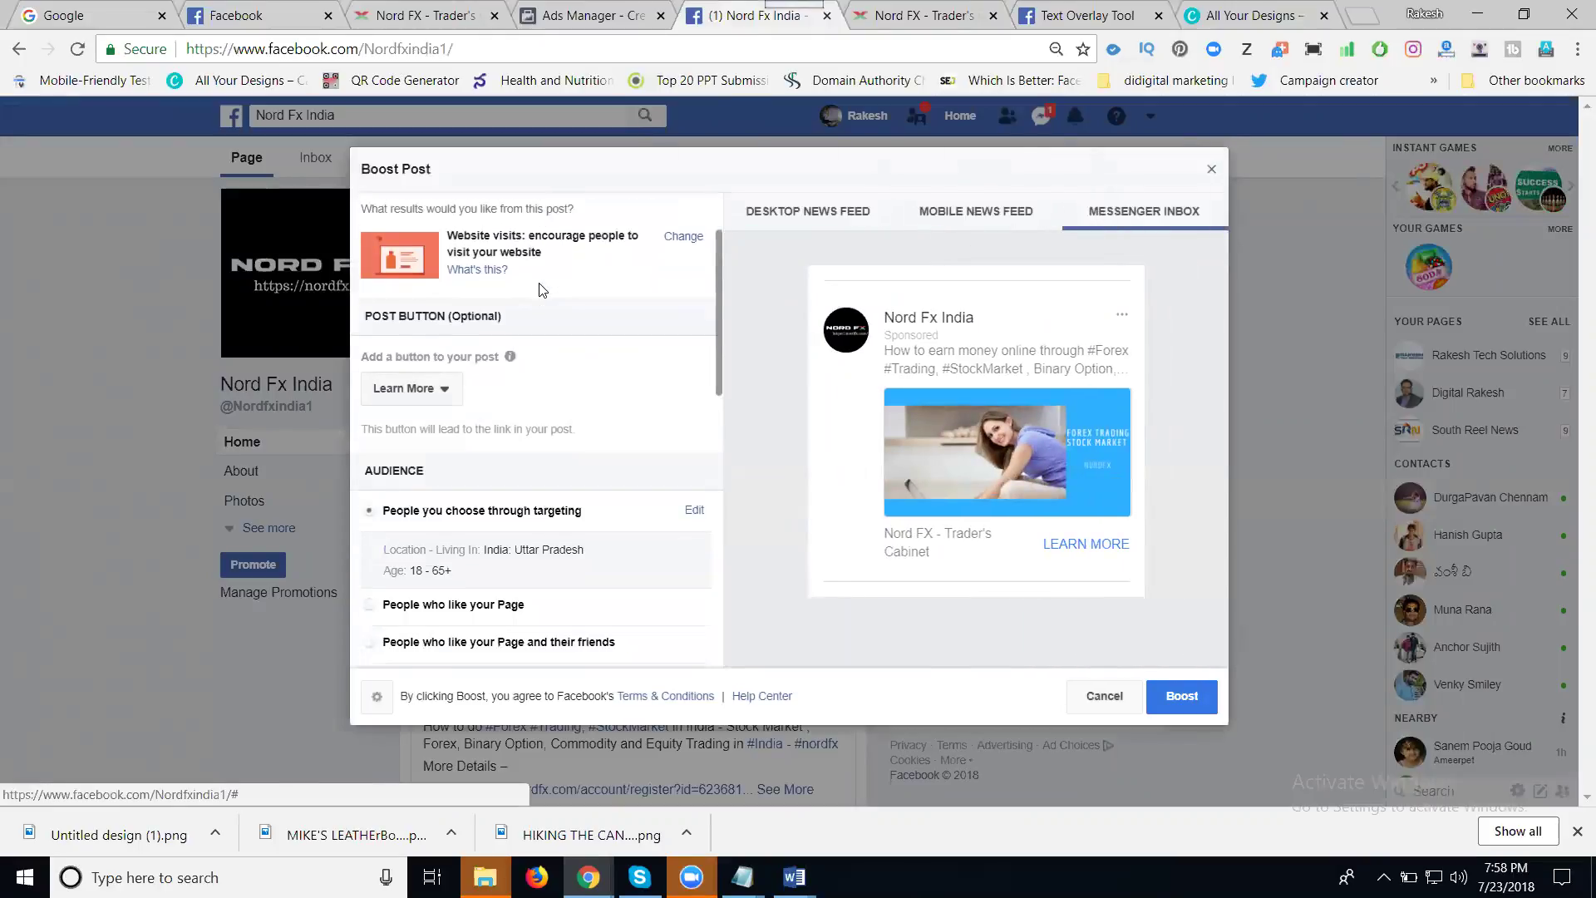
- Change the boost objective to Website visits and save it
click(679, 239)
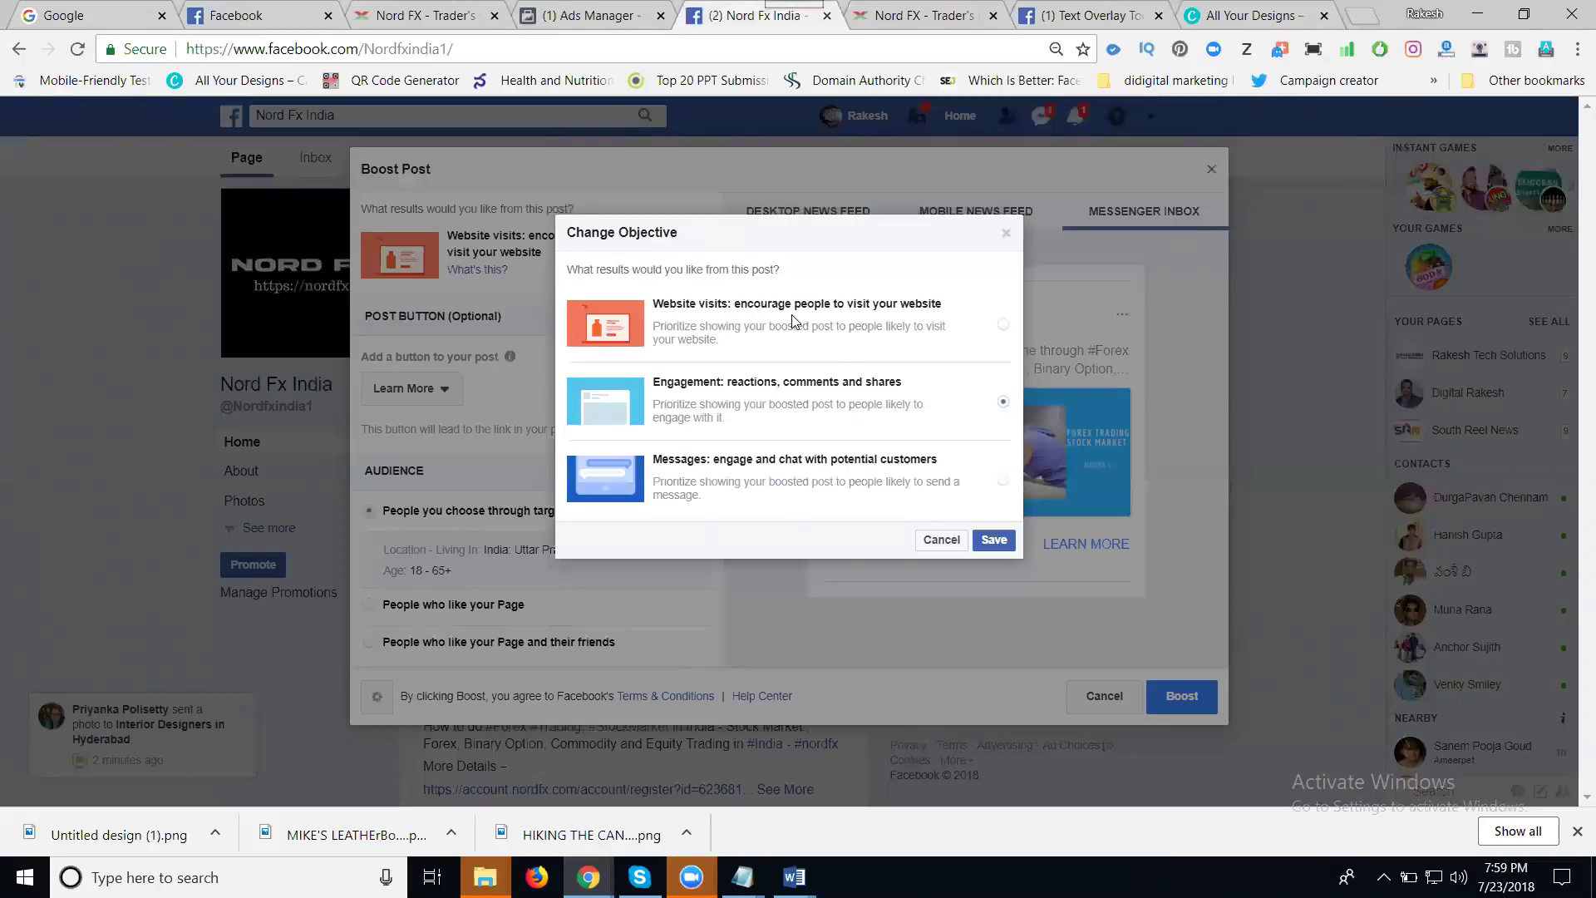
click(1002, 324)
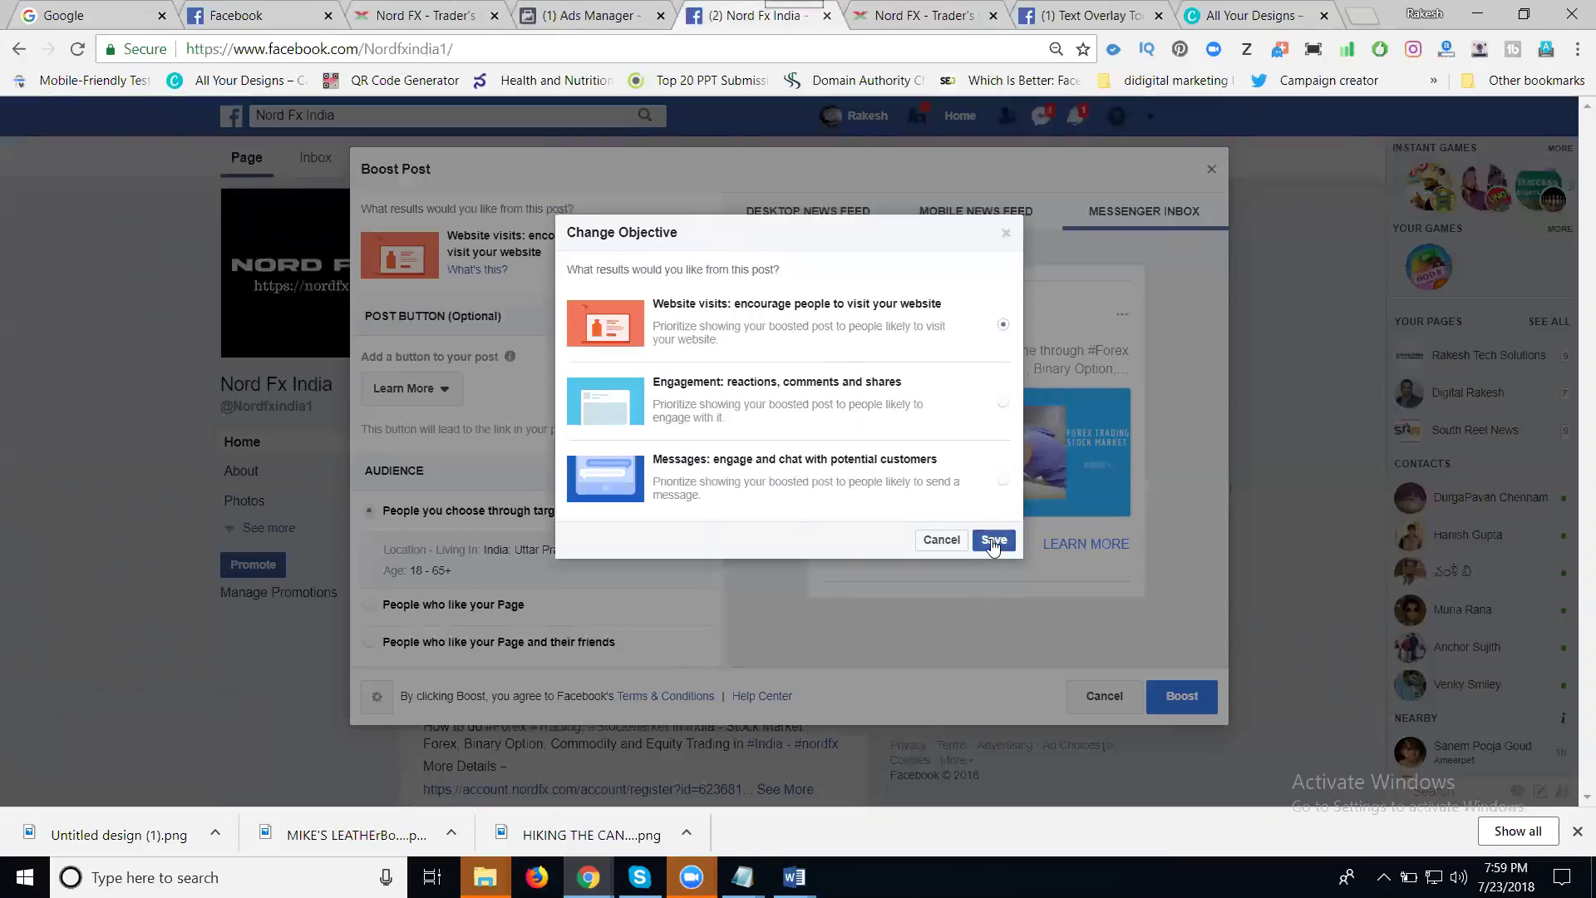
click(993, 541)
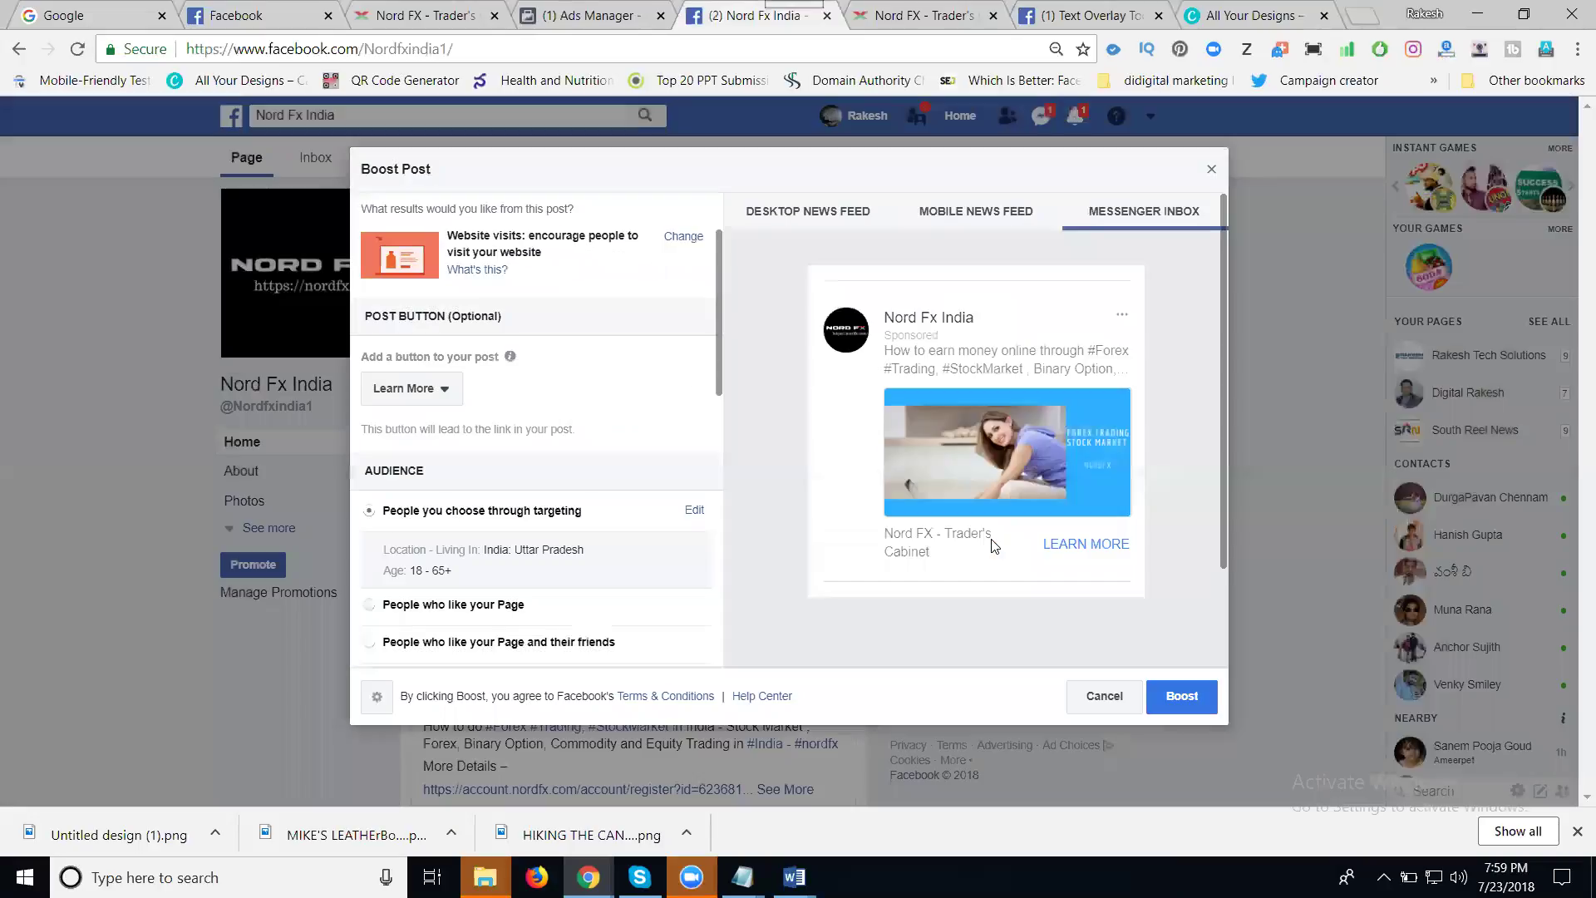
- Set the post button to Sign Up and preview the ad in mobile and desktop news feeds
click(442, 391)
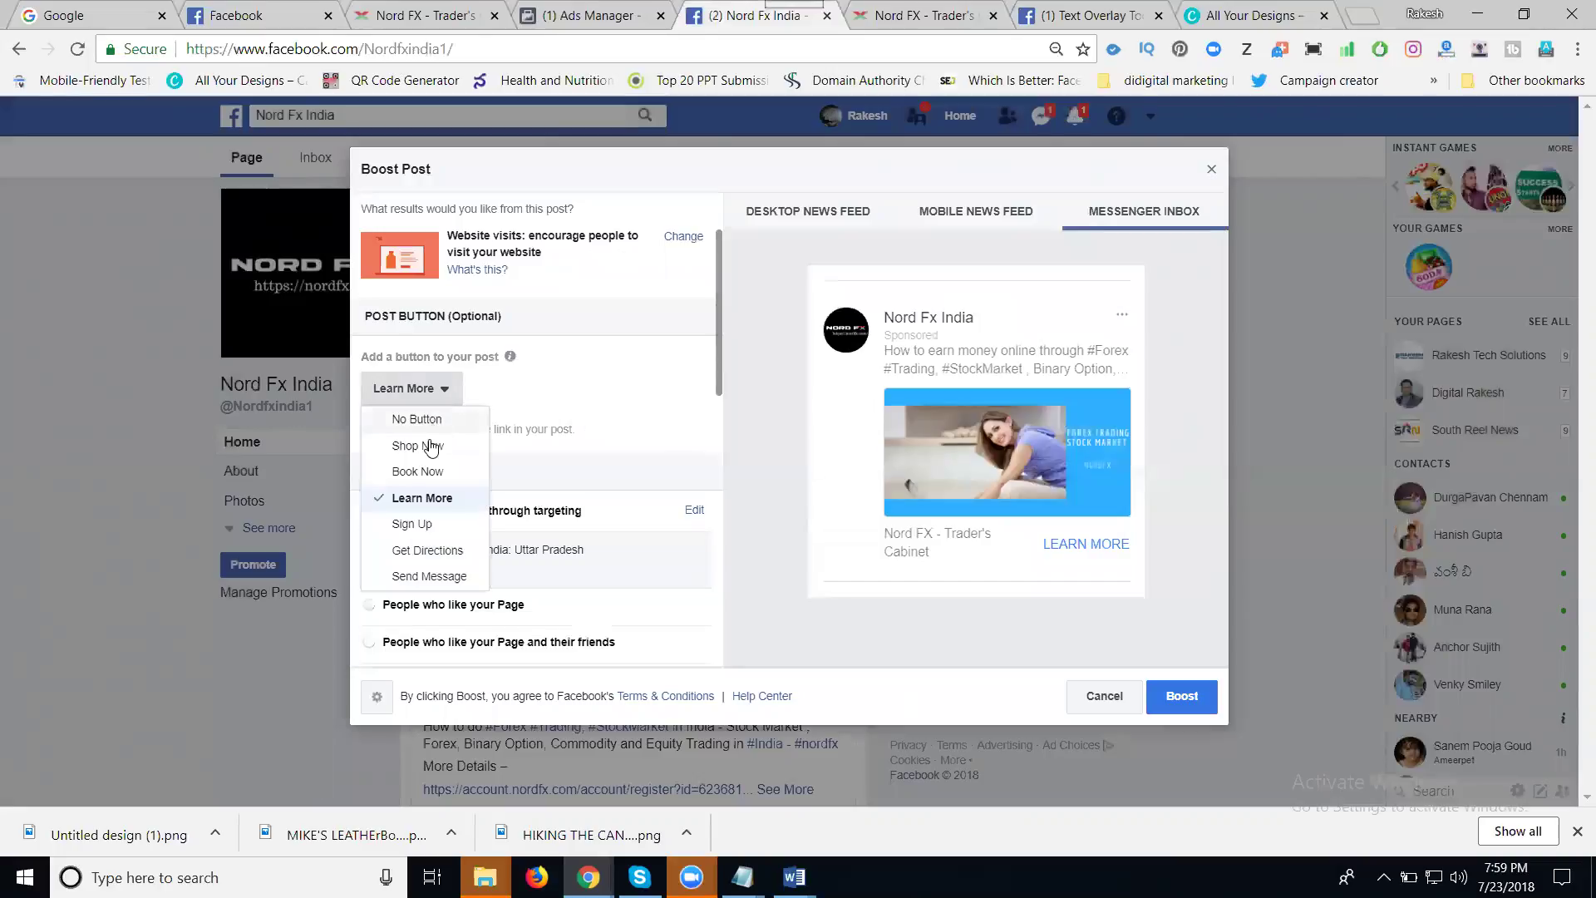
click(418, 525)
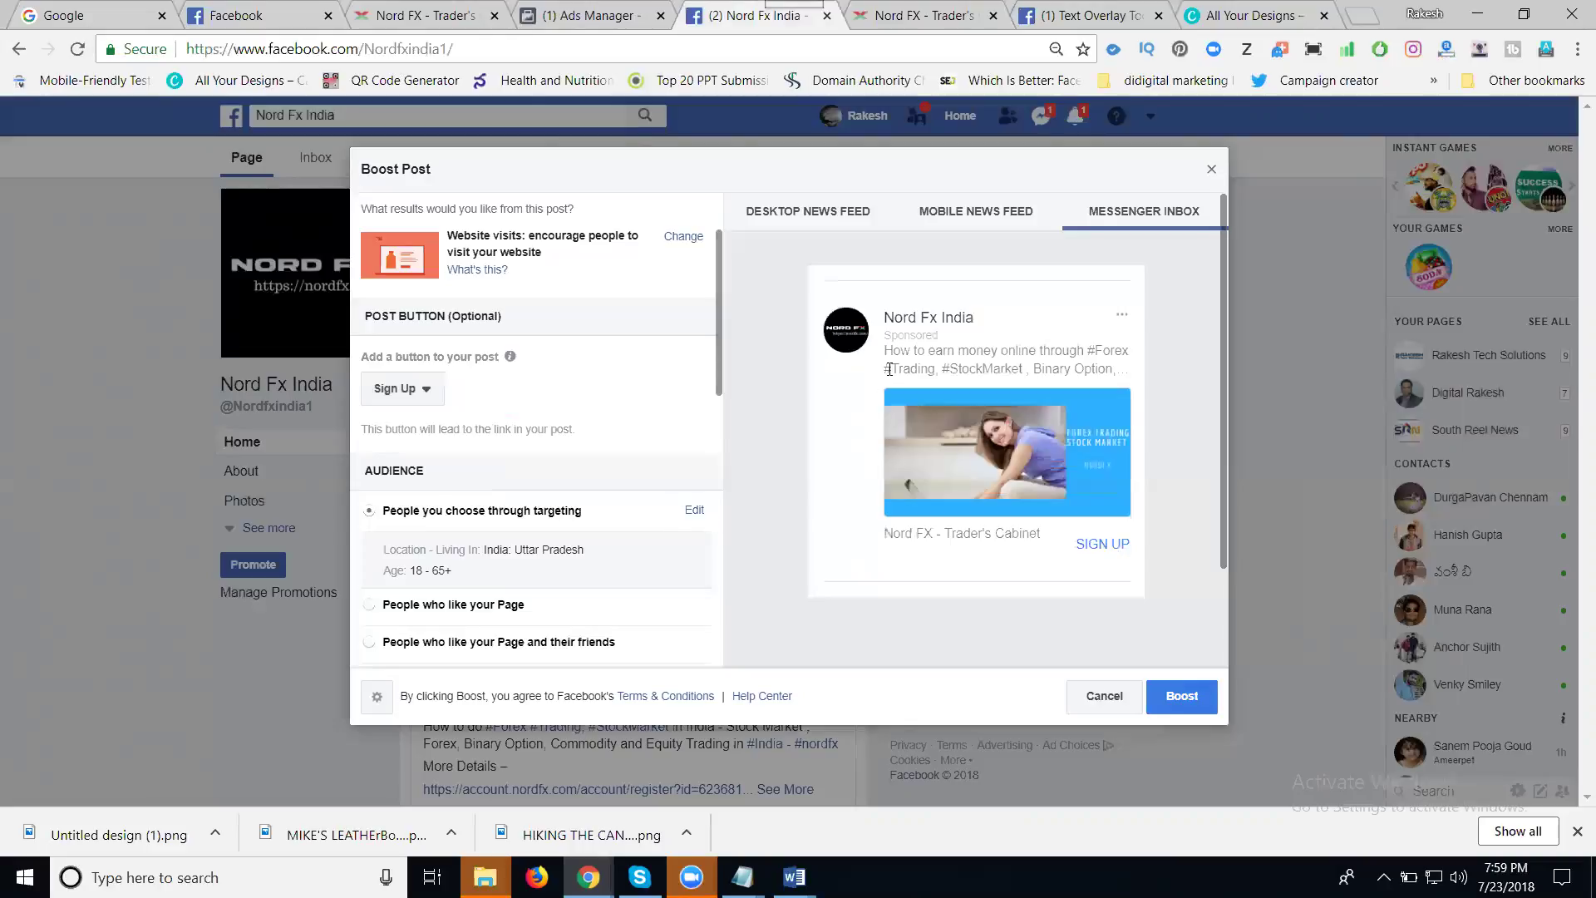
click(978, 216)
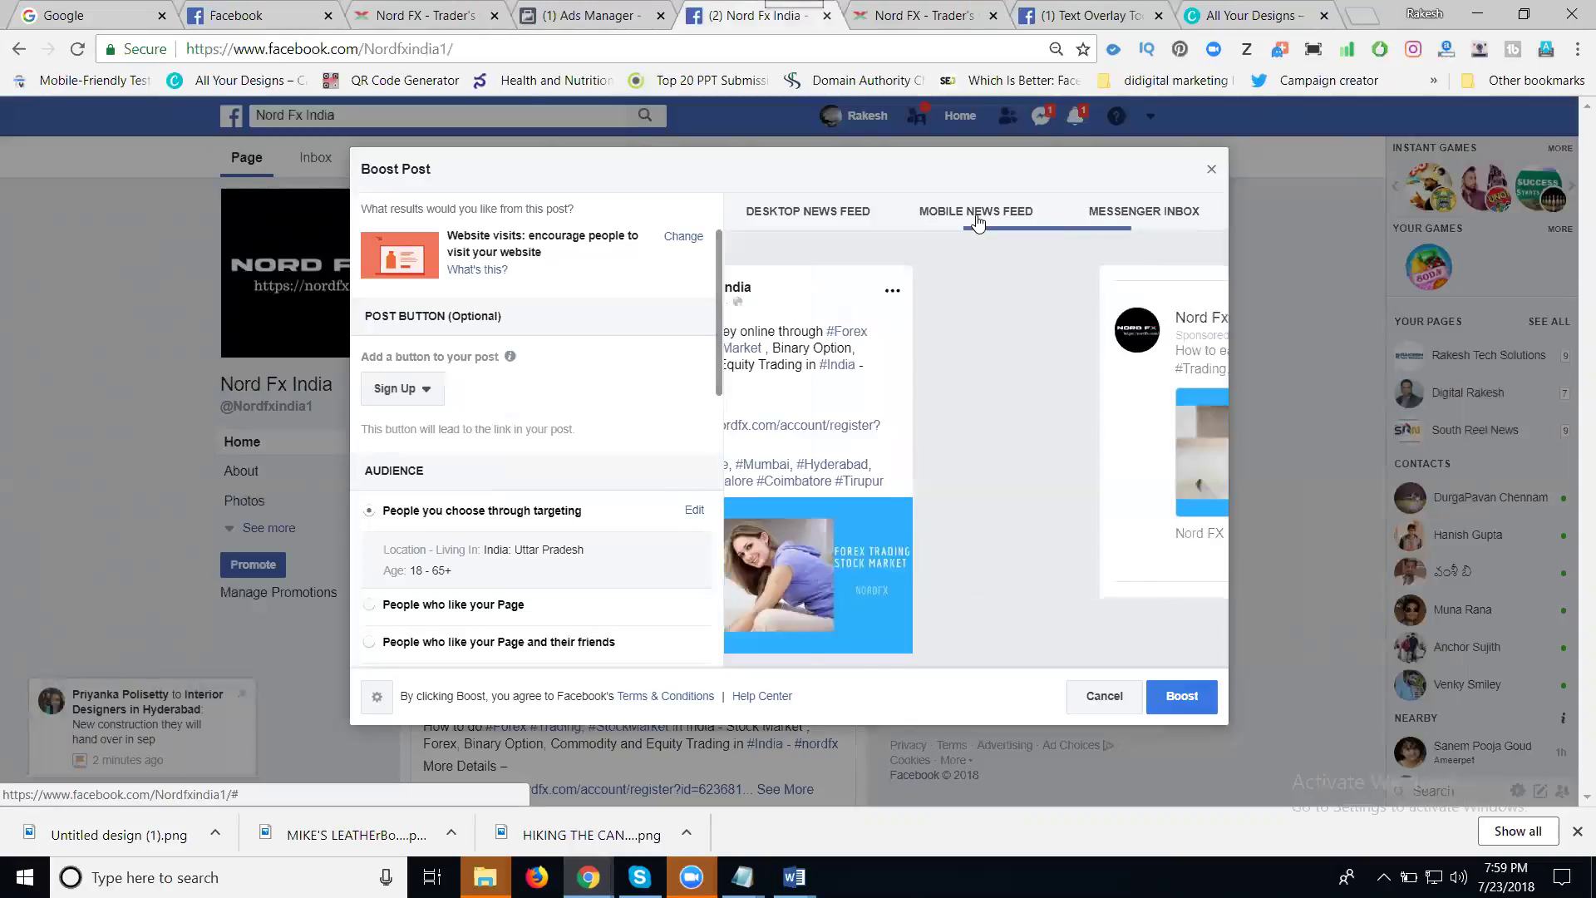
click(805, 221)
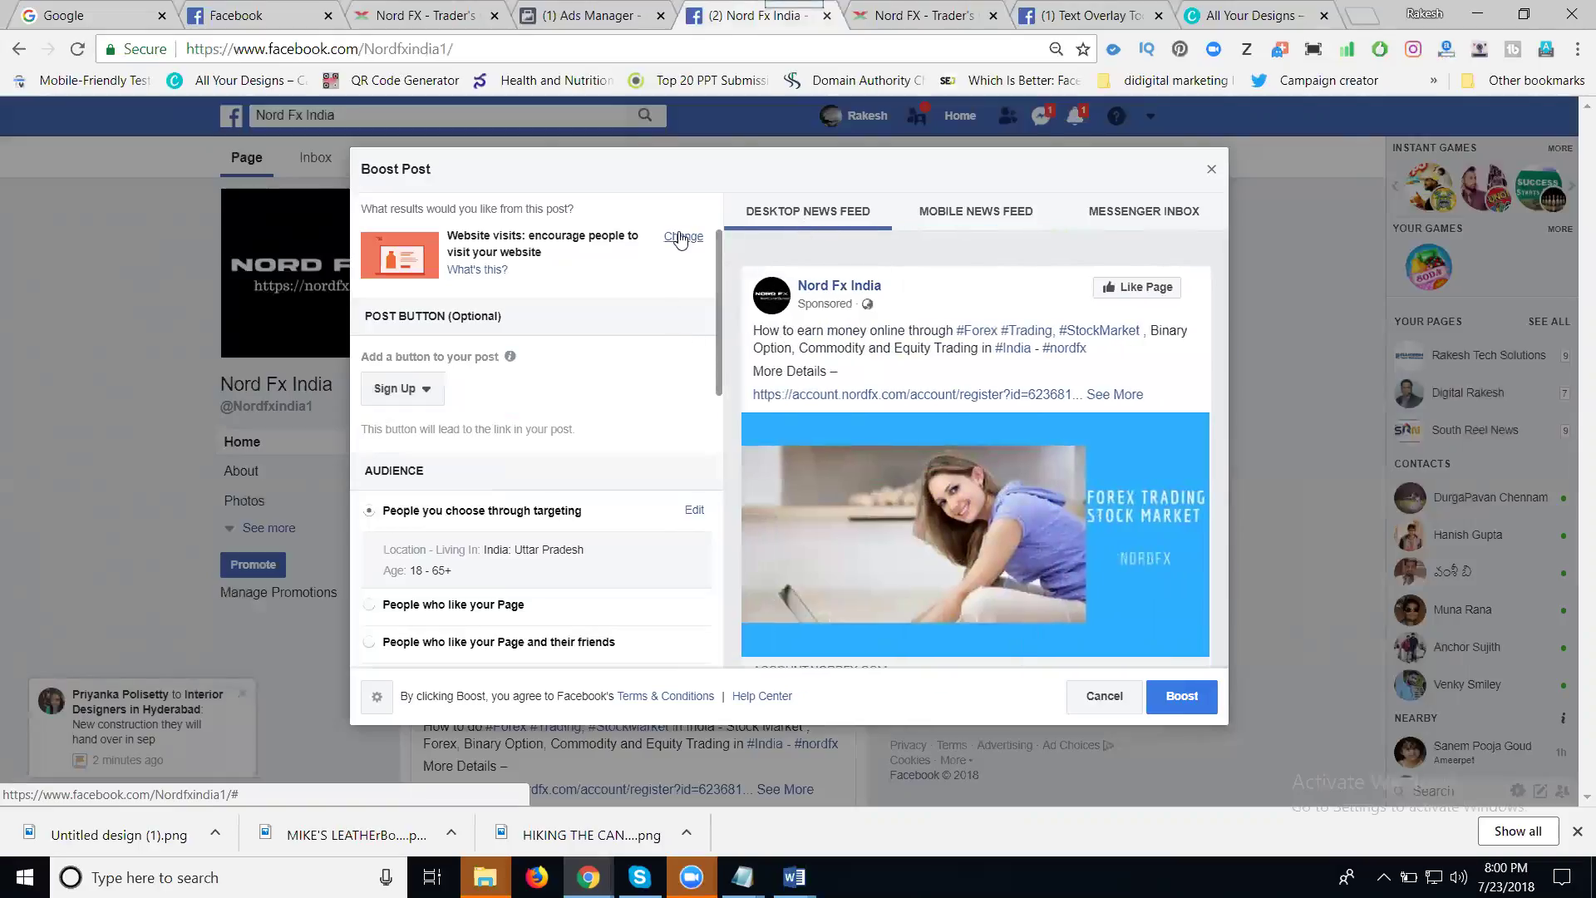
scroll(631, 296, down, 1)
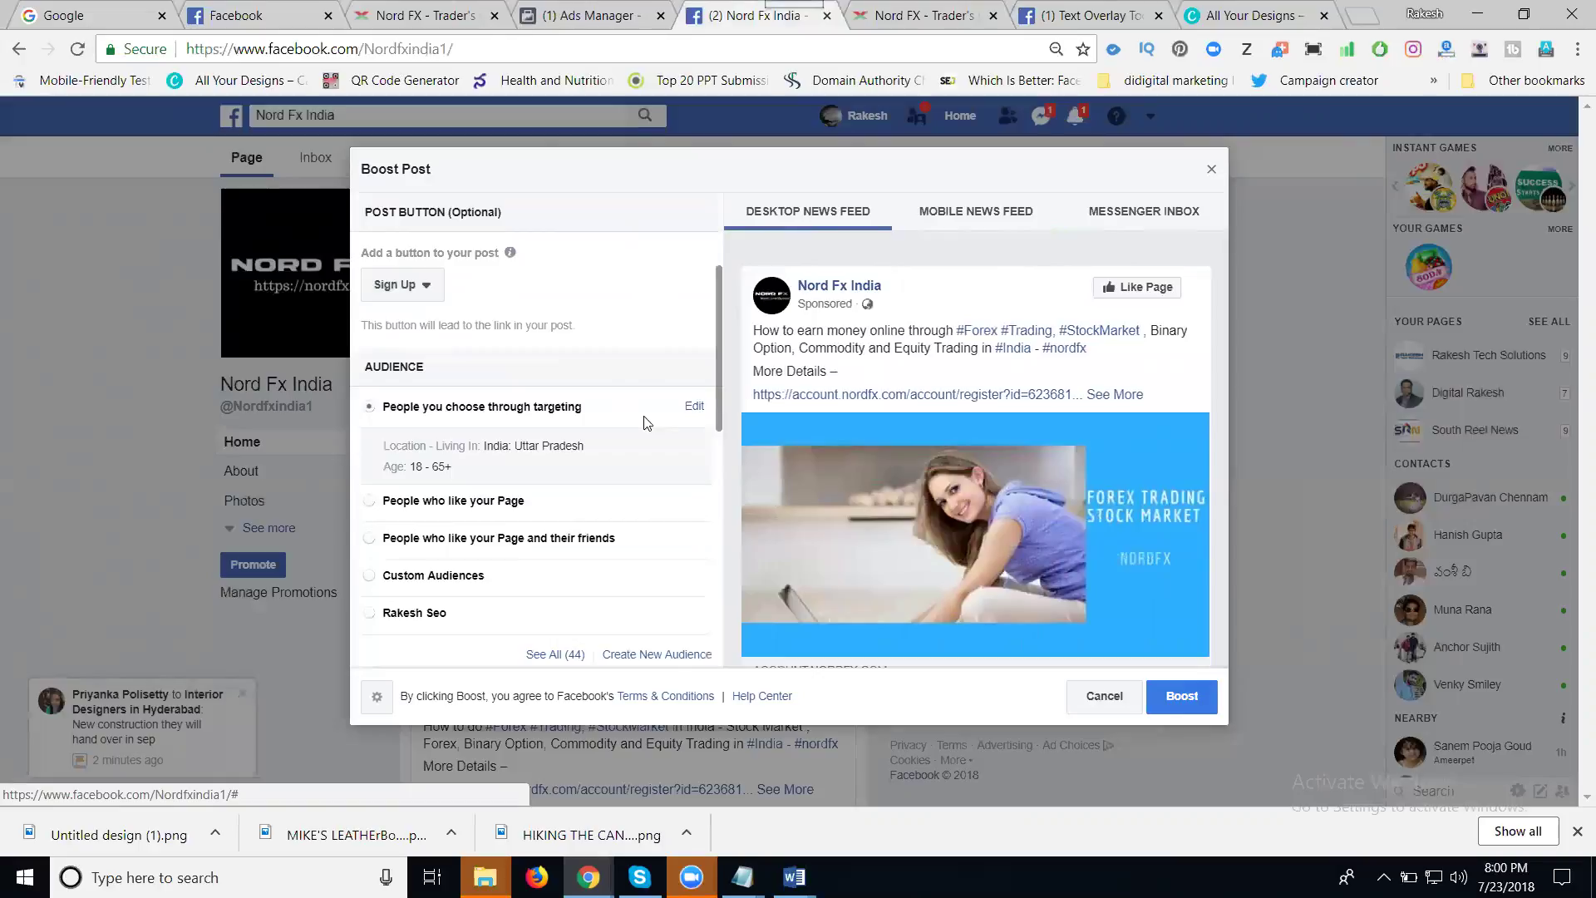
- Edit the boost audience and set its maximum age to 55
click(693, 408)
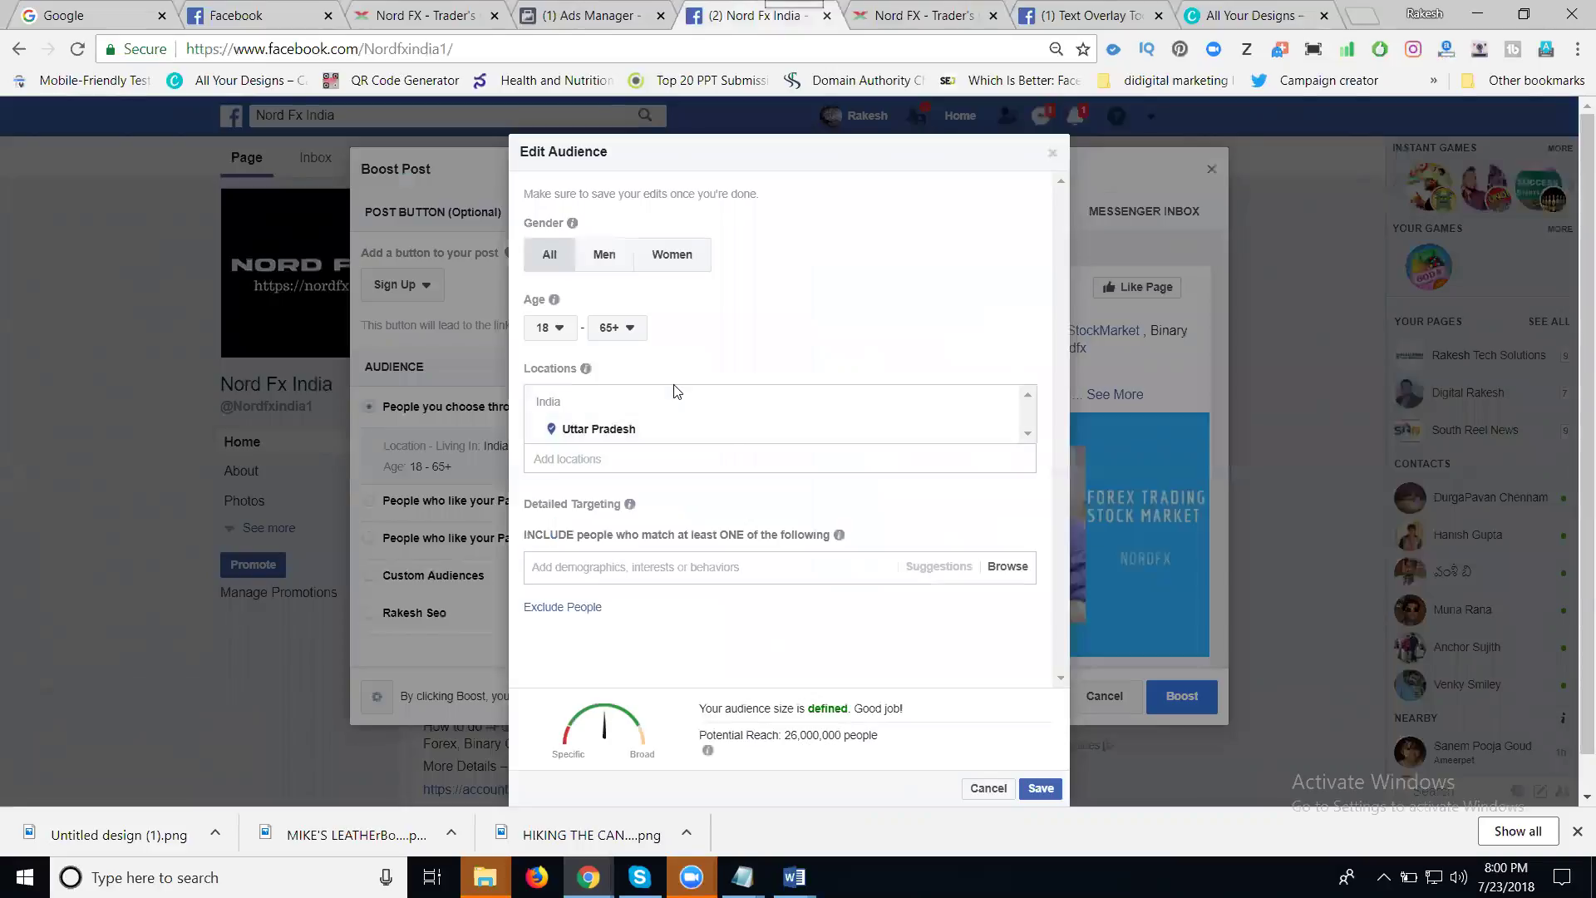
click(623, 329)
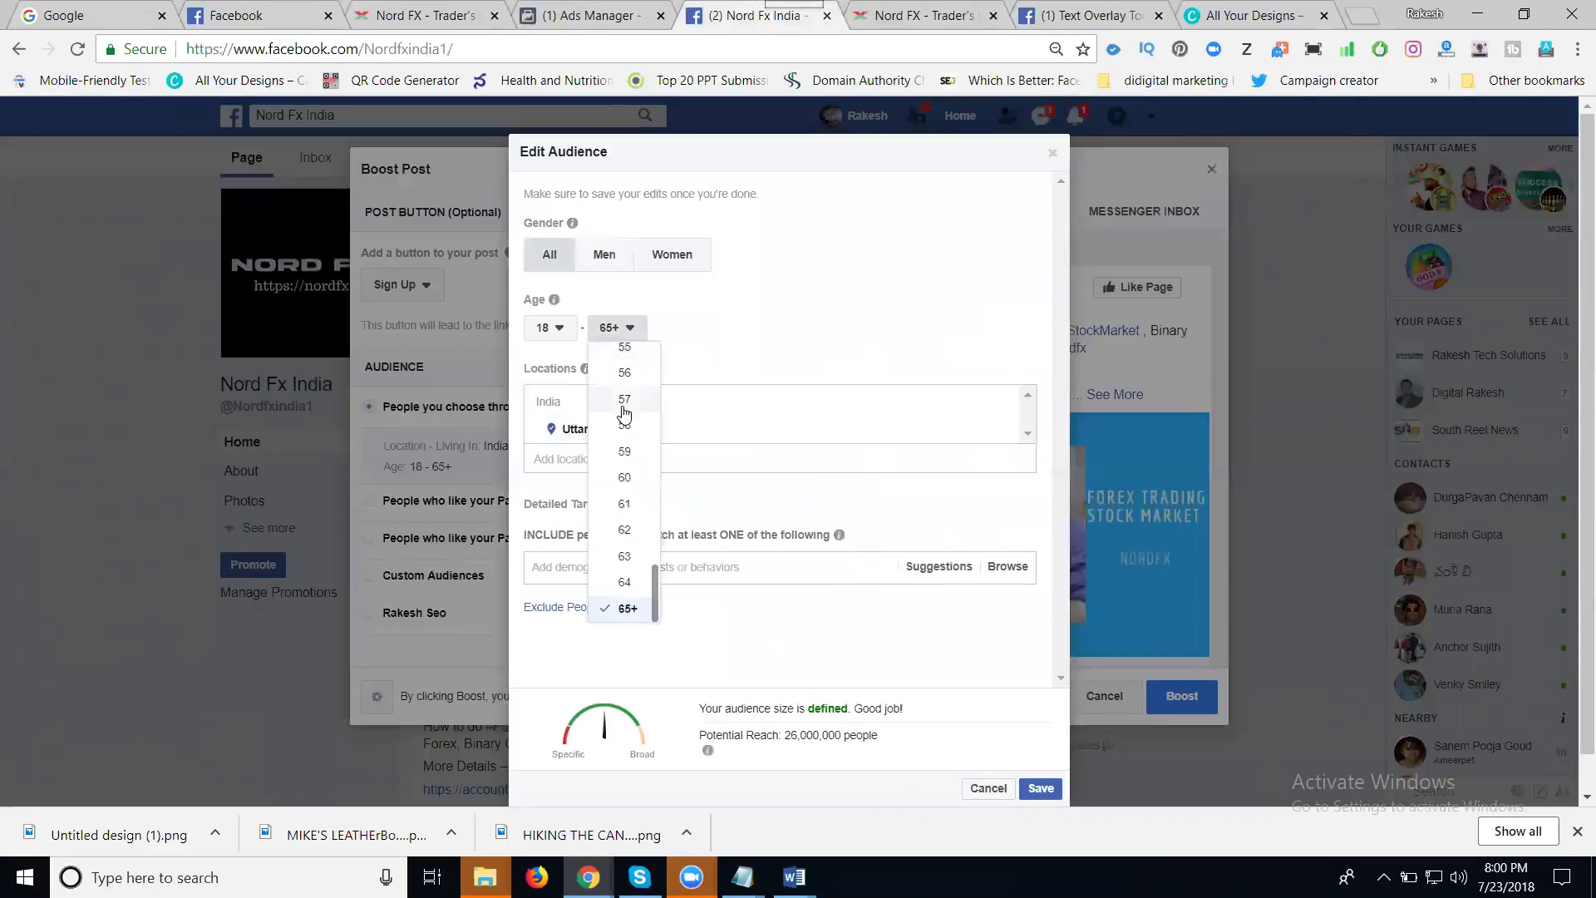
scroll(625, 415, up, 2)
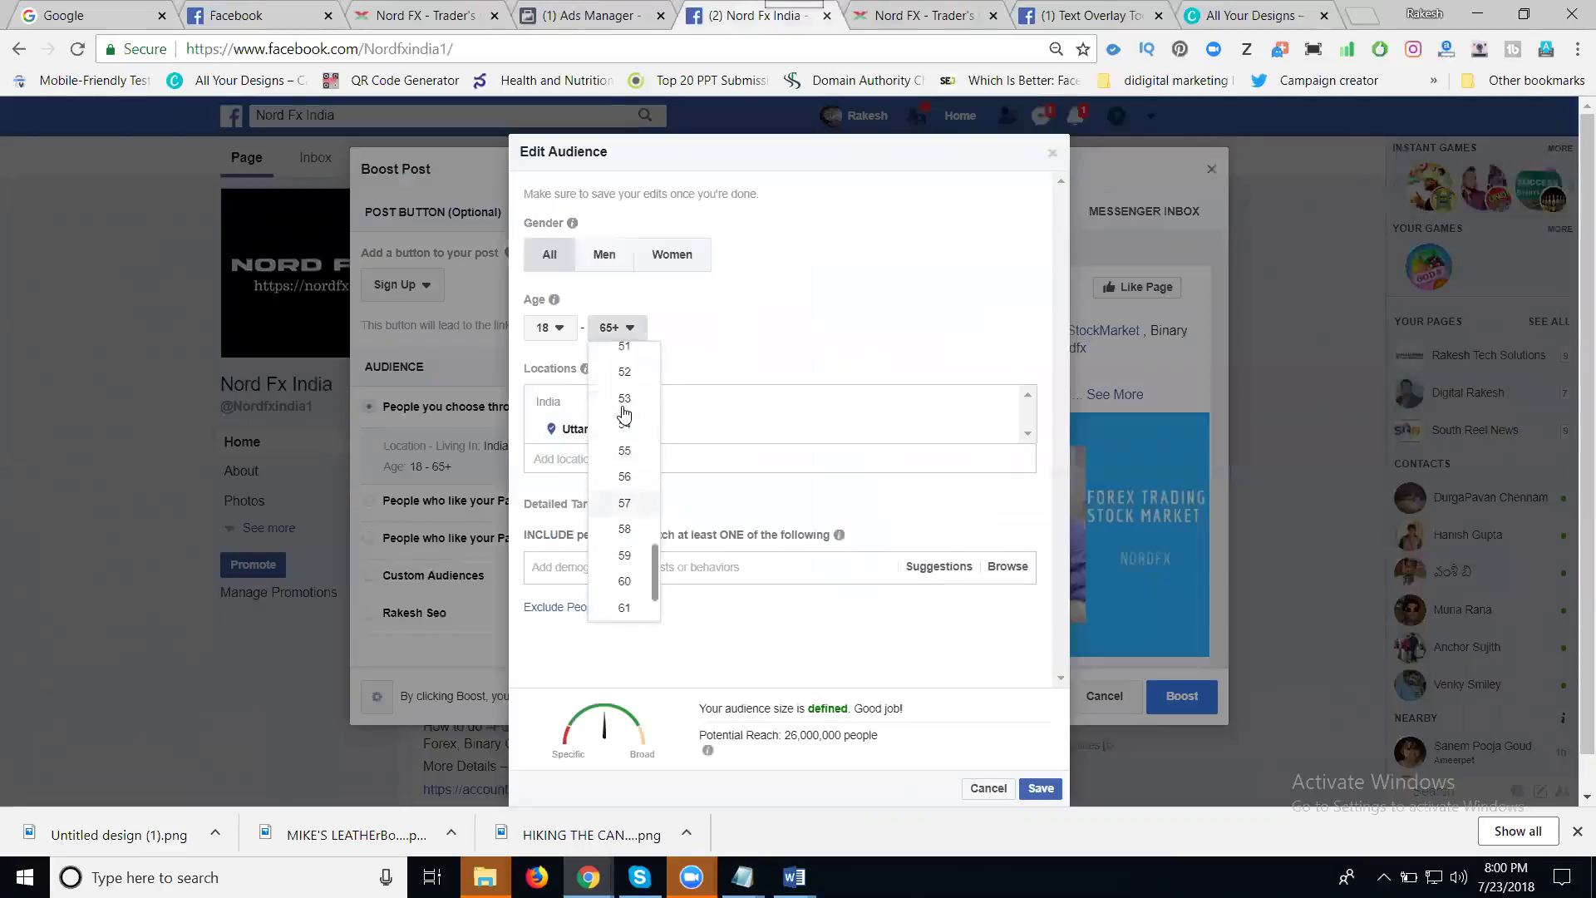
click(630, 453)
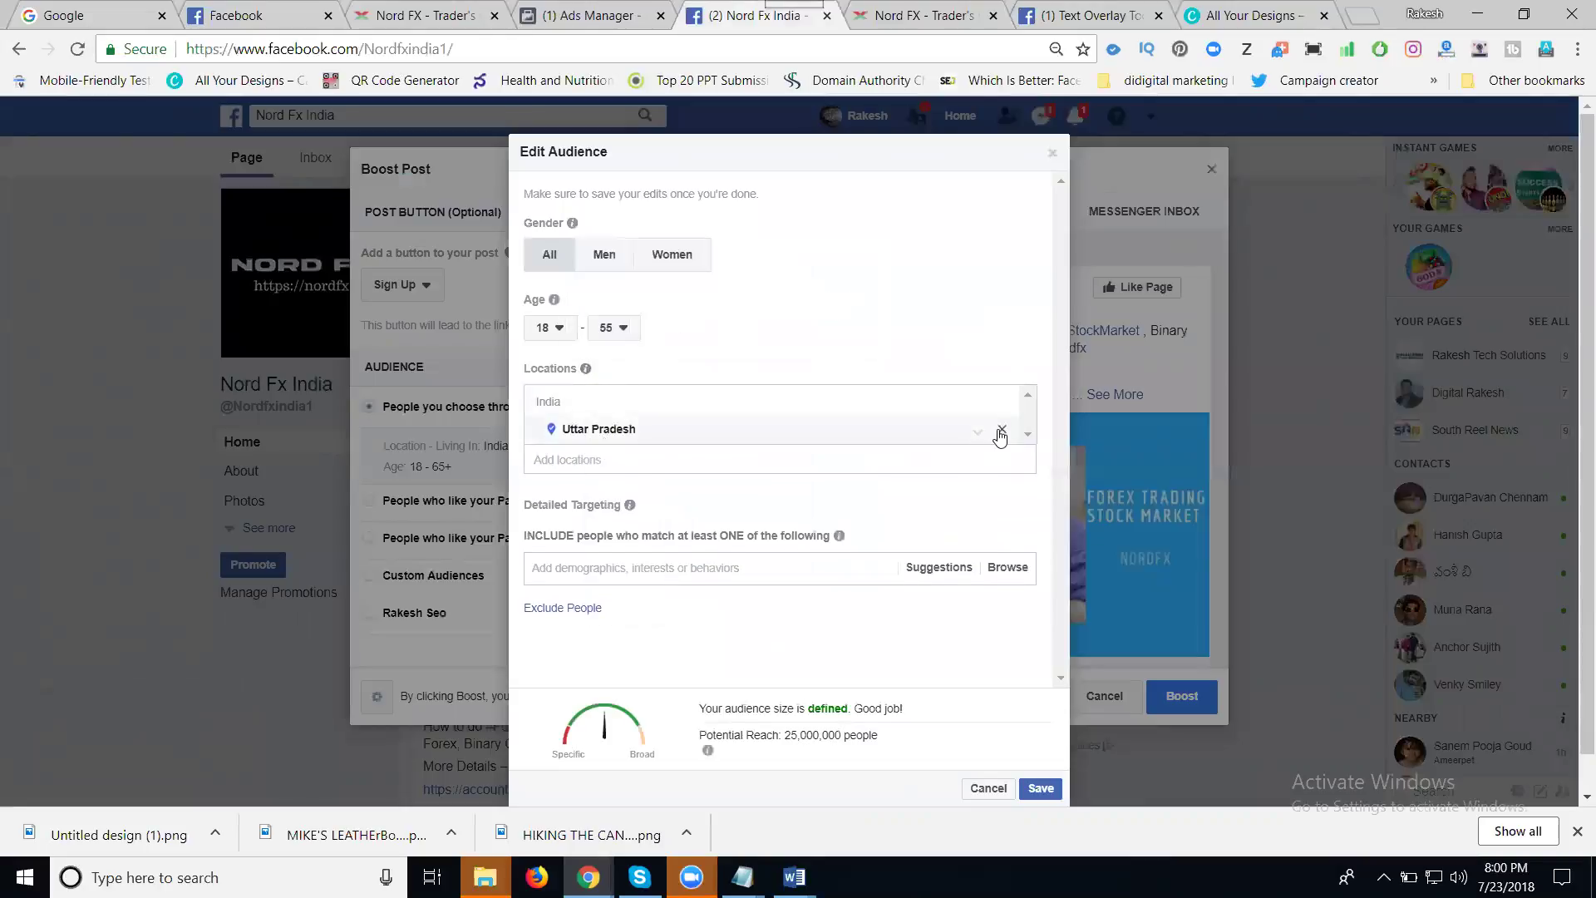
- Replace Uttar Pradesh with India (Country) as the target location
click(1001, 430)
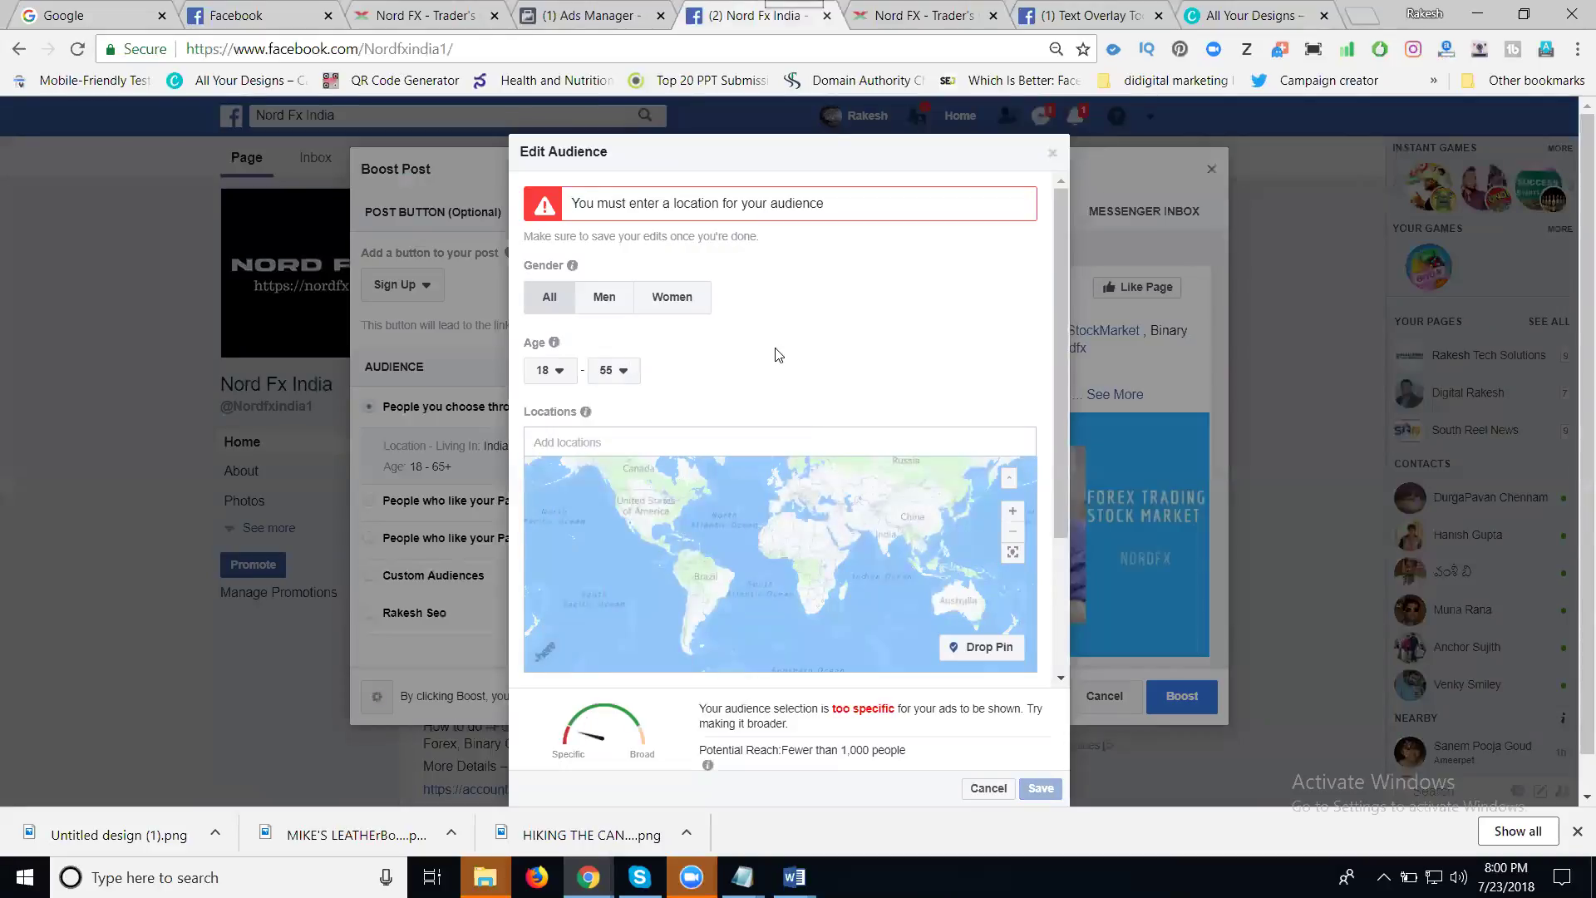
click(654, 443)
text(india)
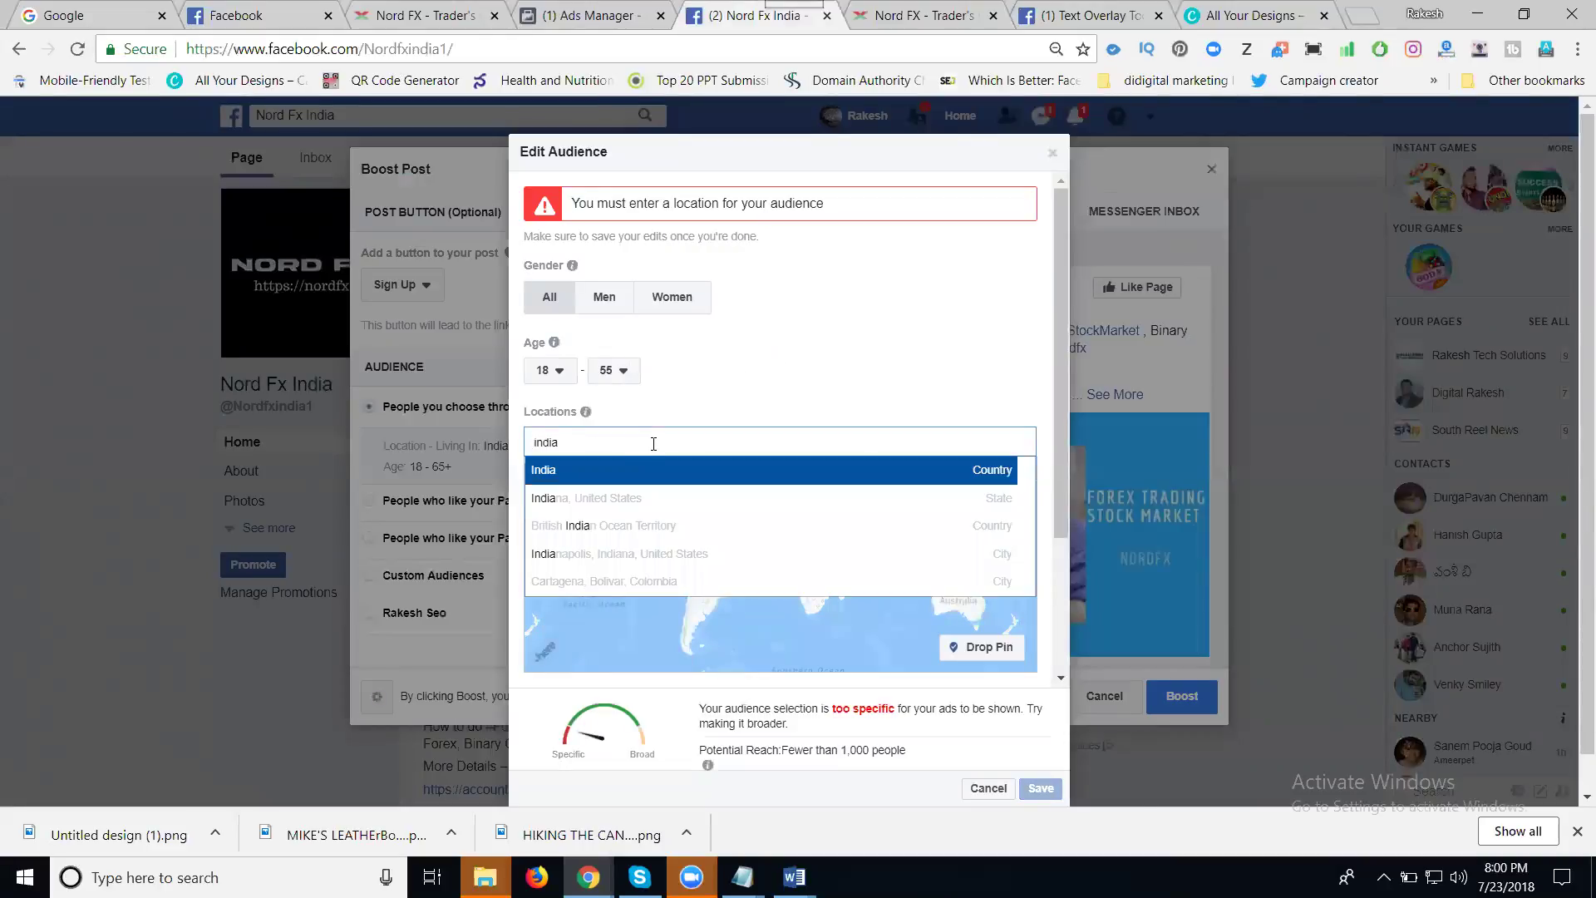
click(599, 467)
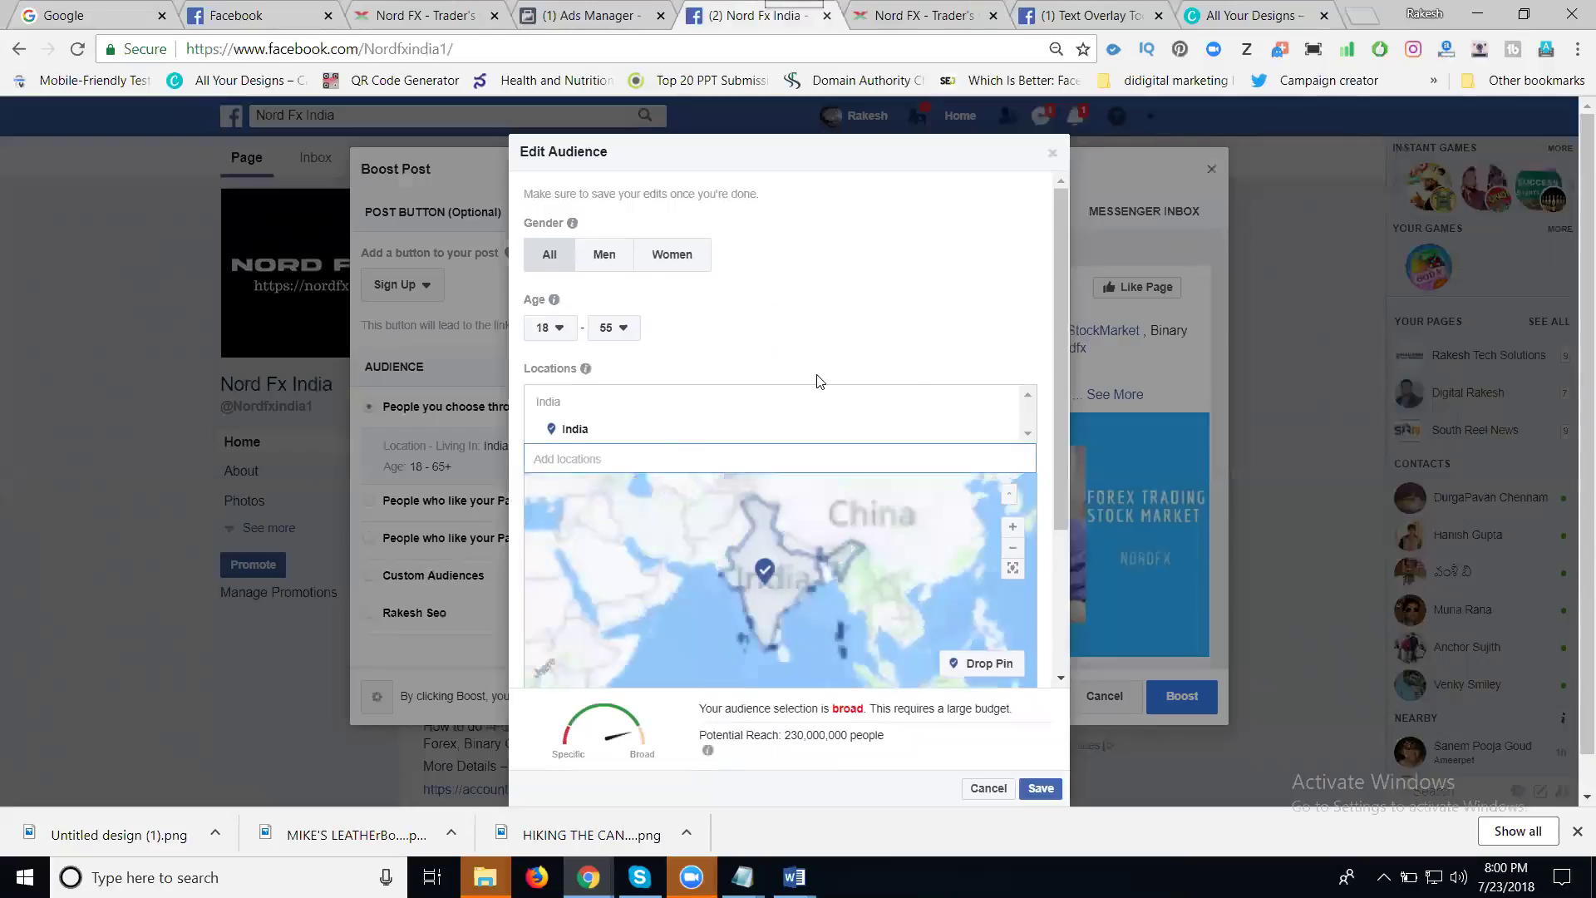
scroll(1040, 330, down, 3)
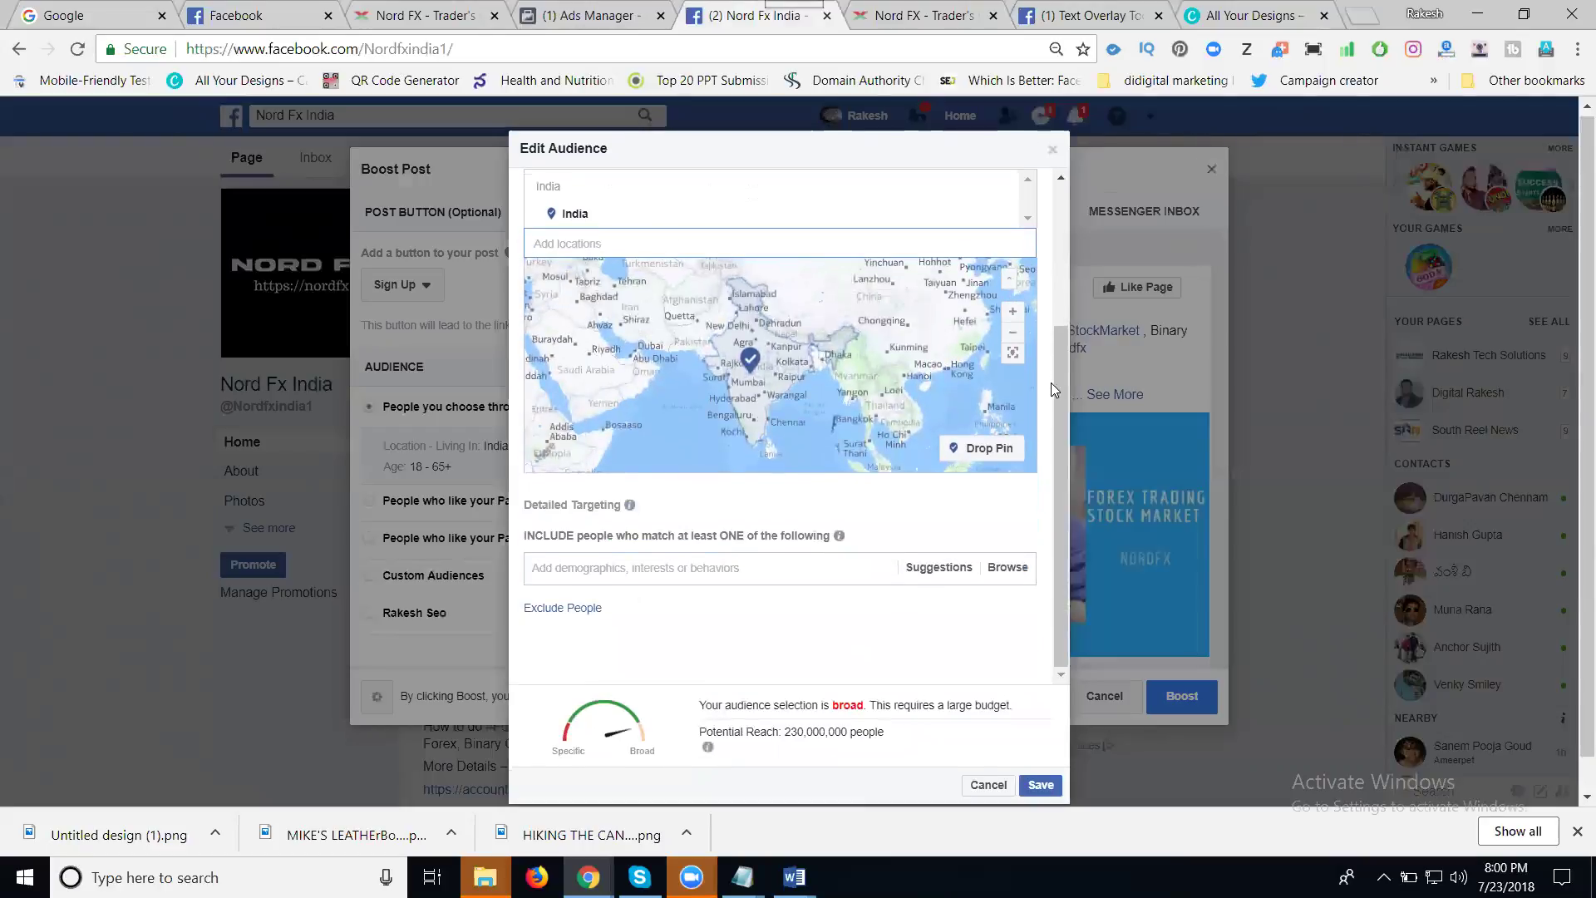
click(752, 537)
- Copy 'Forex Trading' from the keyword notes and add it to detailed targeting
mouse_move(743, 877)
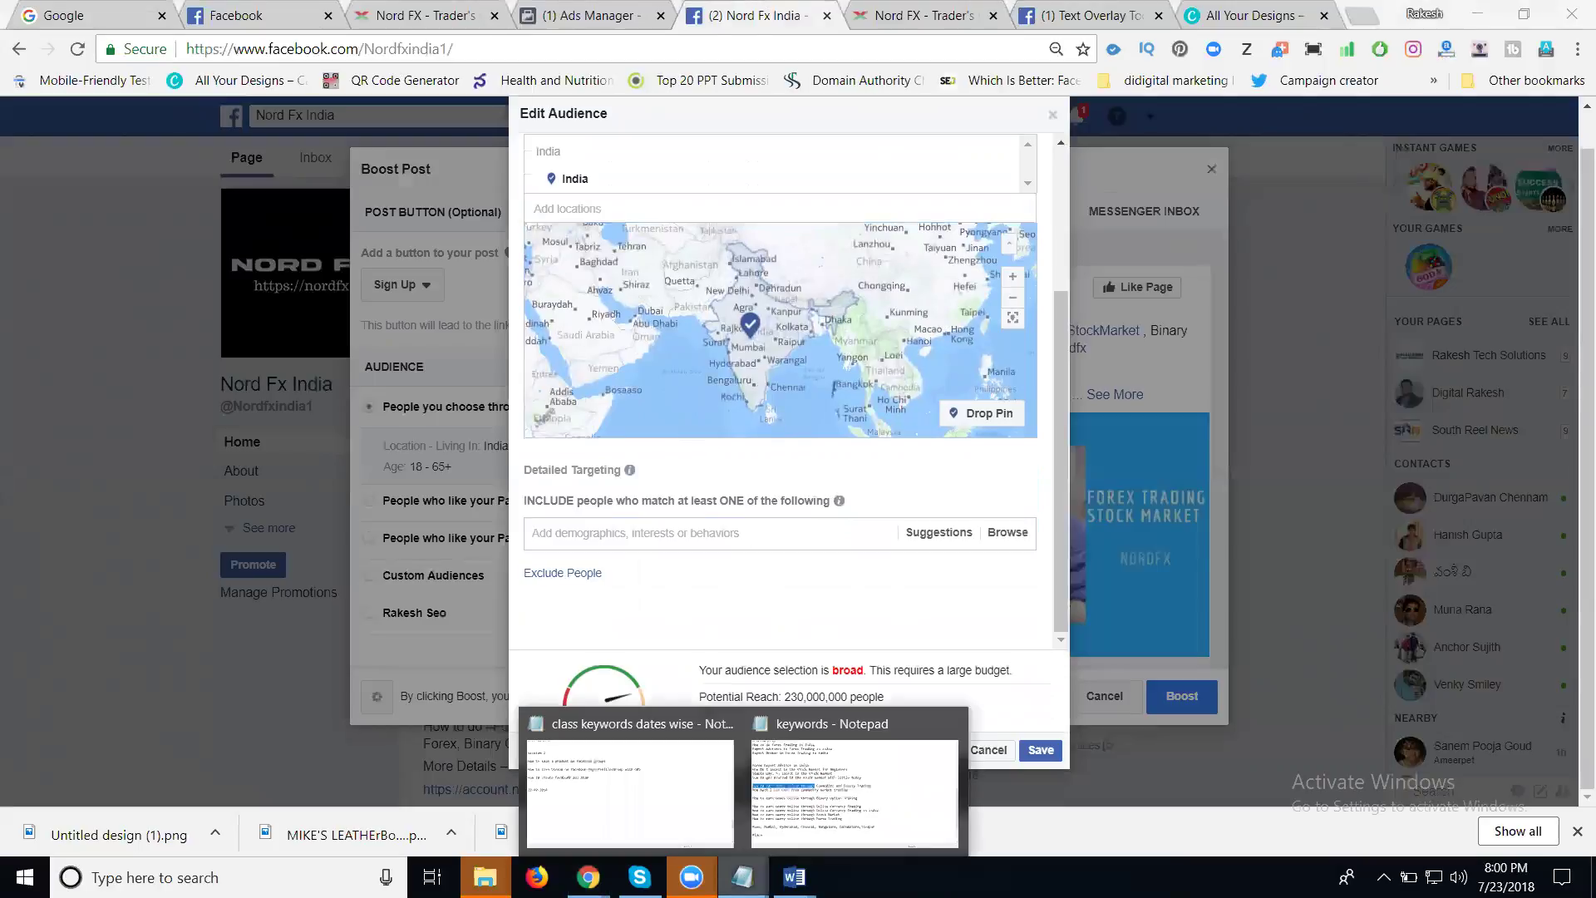
click(790, 804)
scroll(390, 428, up, 6)
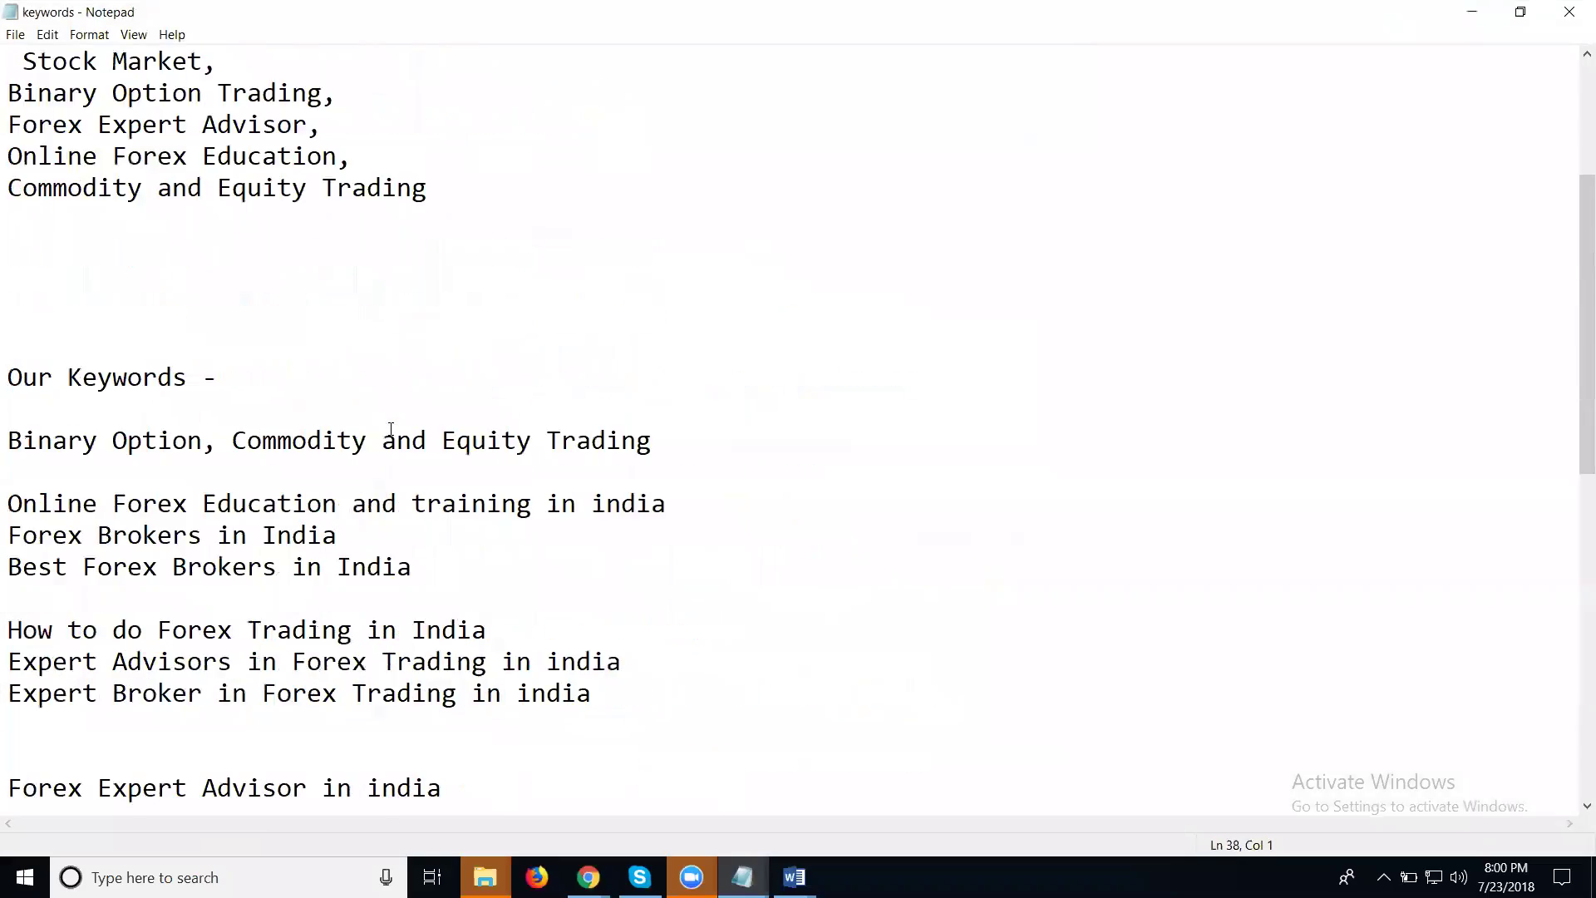
scroll(375, 440, up, 3)
drag(203, 314, 9, 318)
key(ctrl+c)
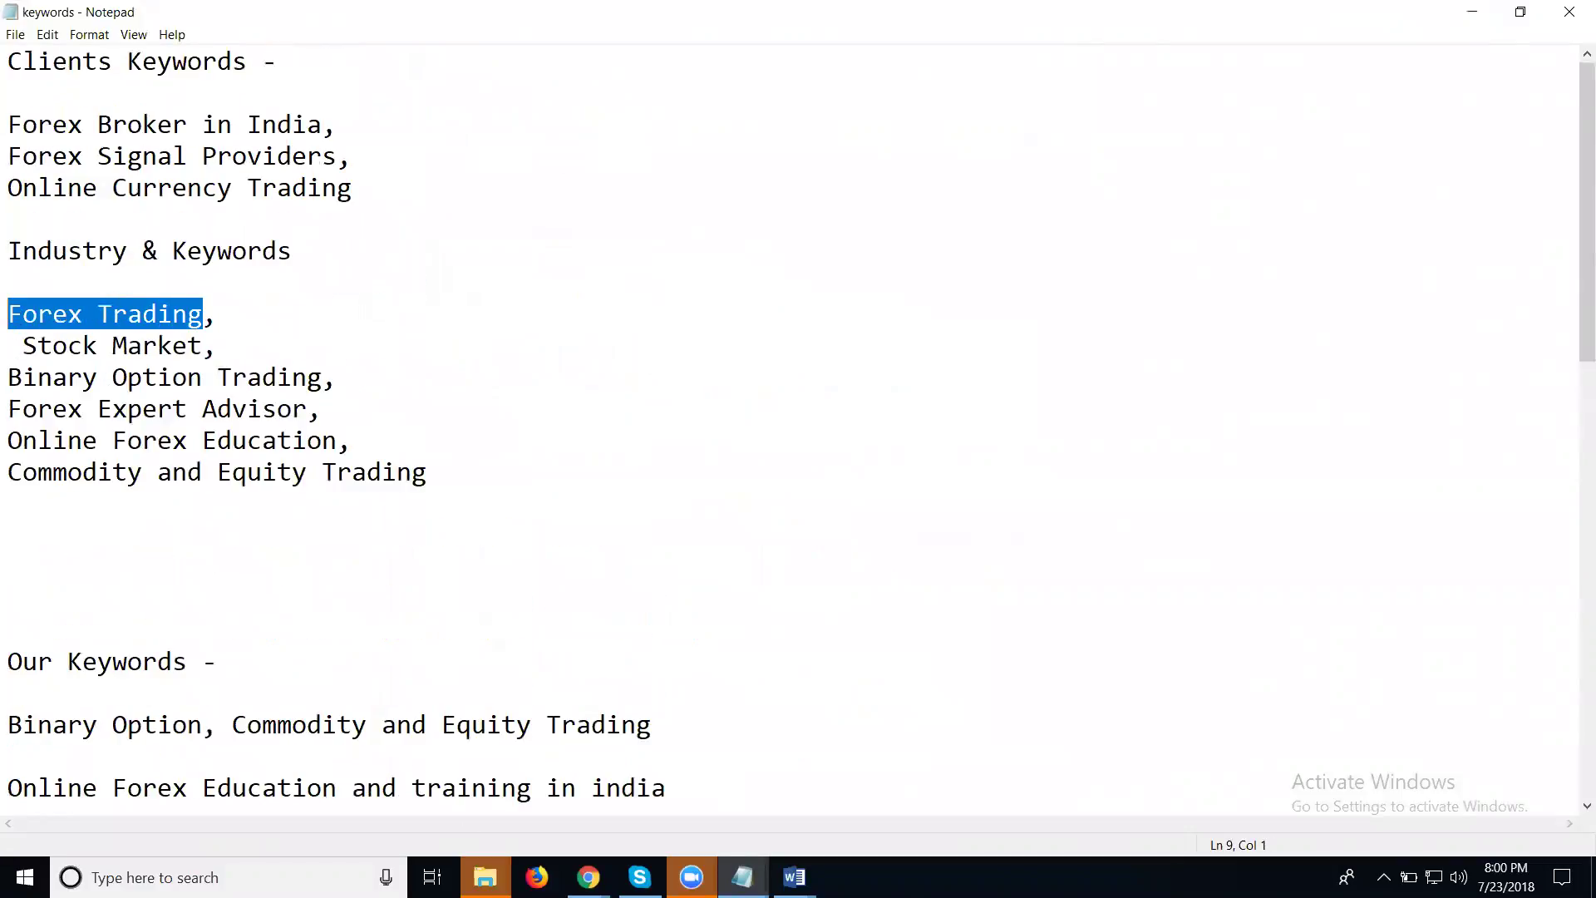
mouse_move(588, 877)
click(532, 797)
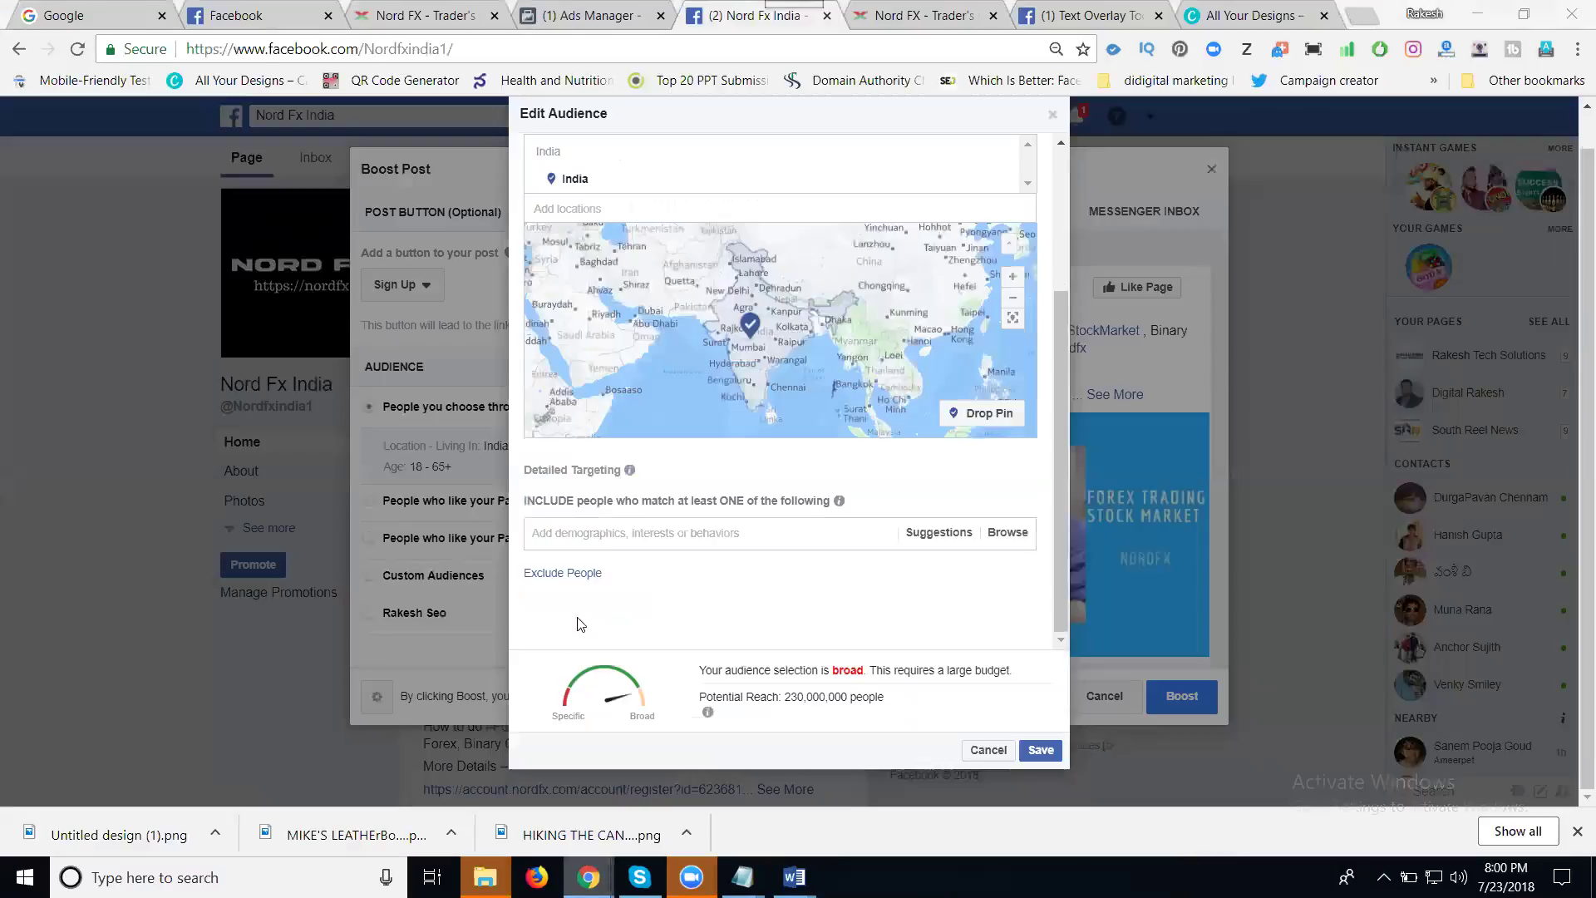
click(608, 535)
key(ctrl+v)
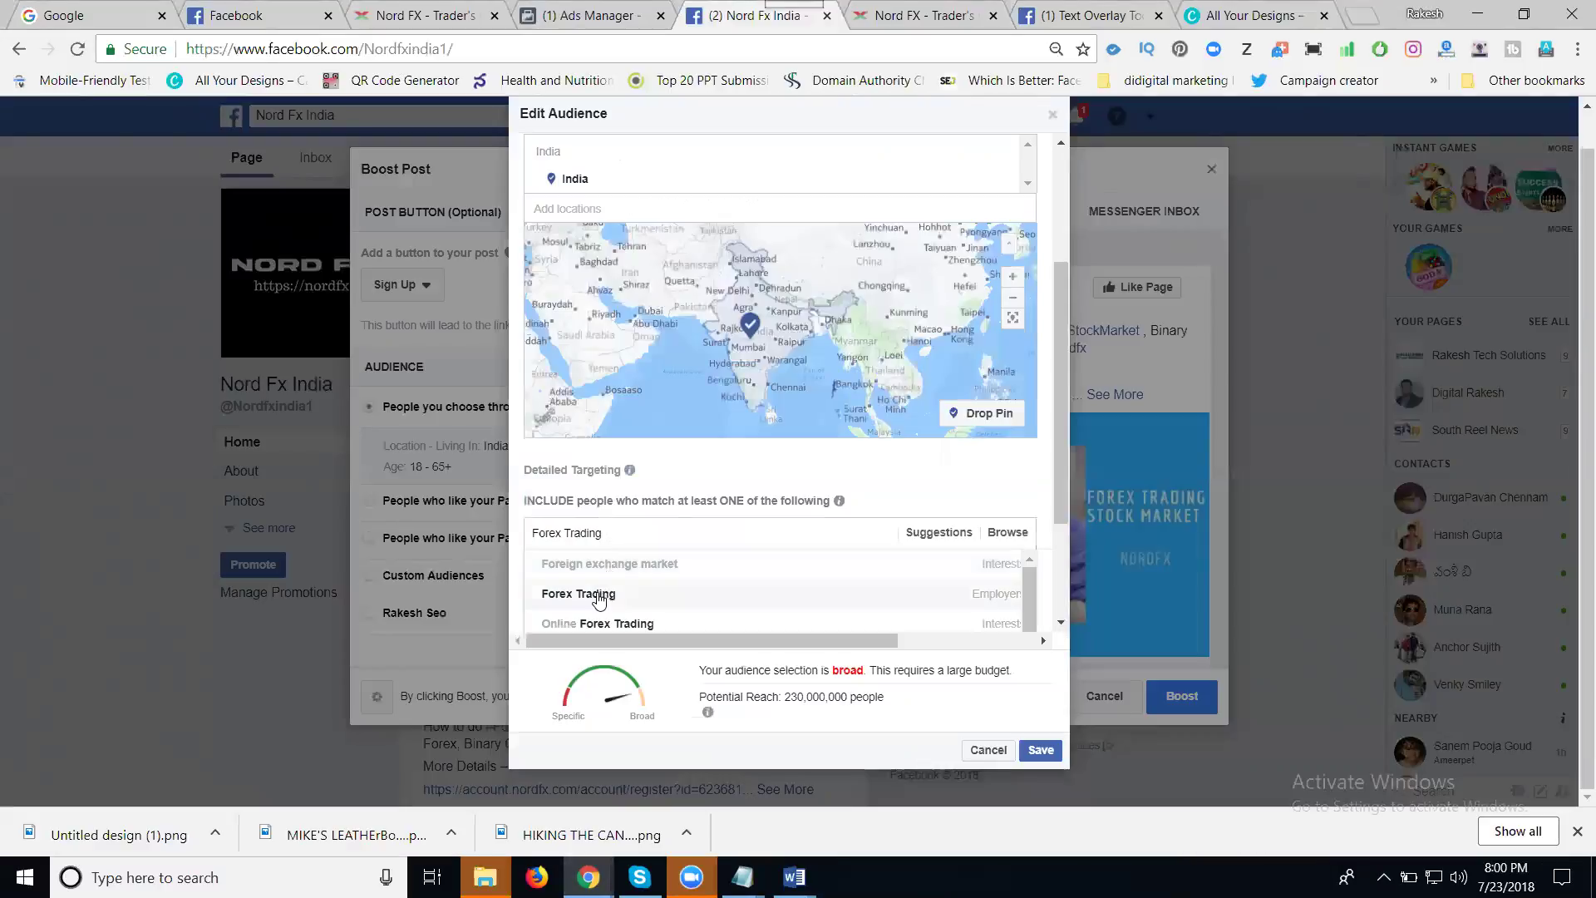
click(599, 599)
- Copy 'Stock Market' from the notes and add the Stock market interest to targeting
mouse_move(742, 877)
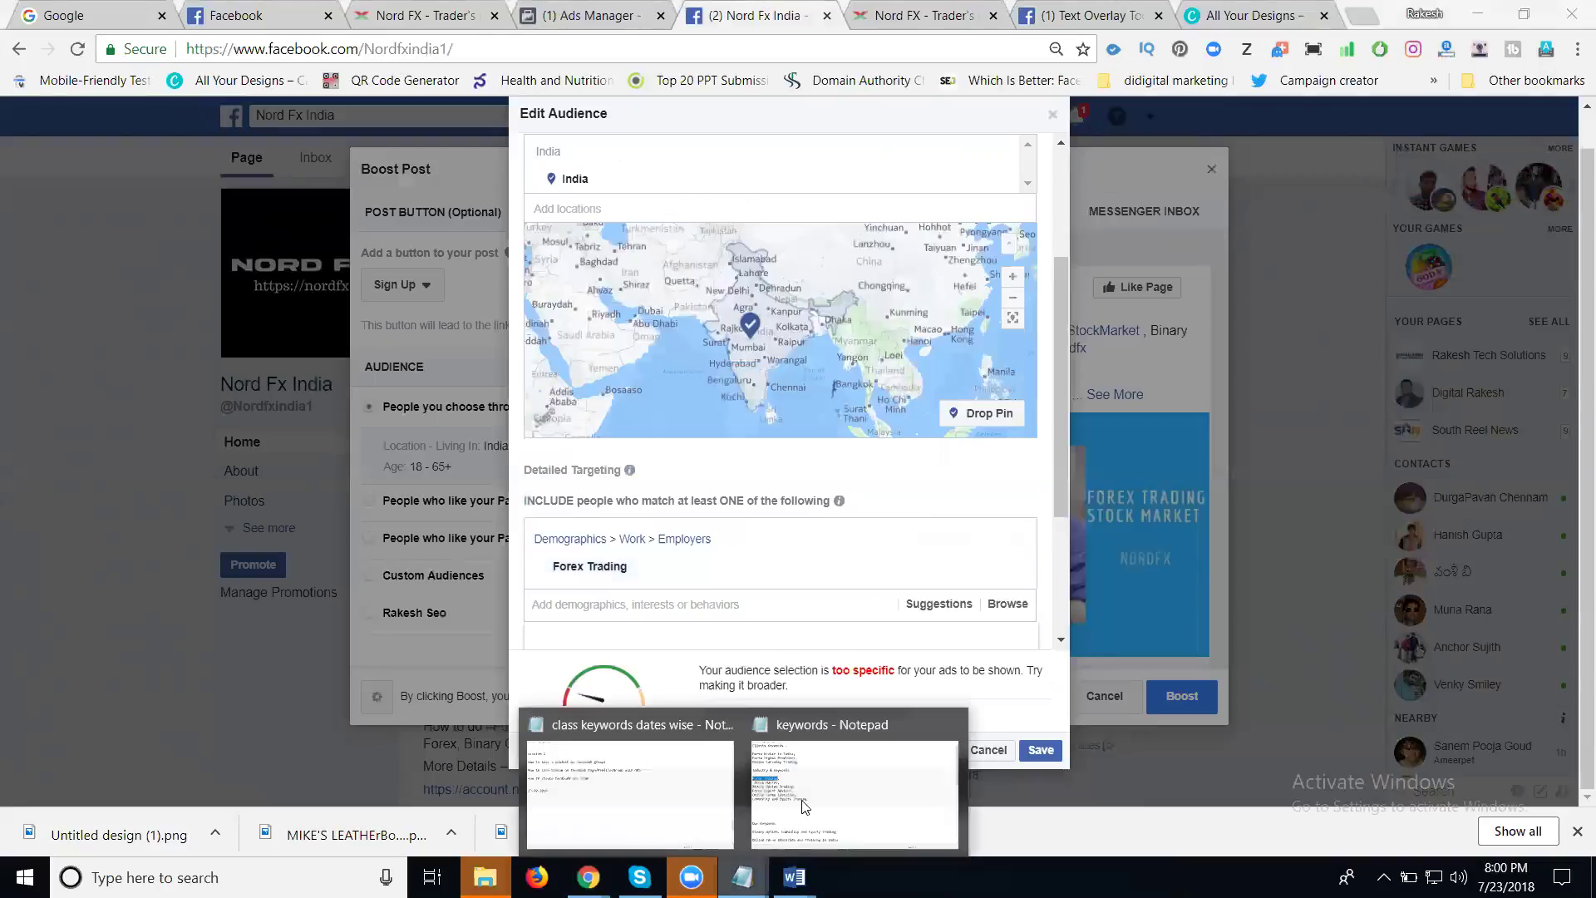
click(862, 786)
drag(209, 345, 23, 345)
key(ctrl+c)
click(1471, 12)
click(592, 611)
key(ctrl+v)
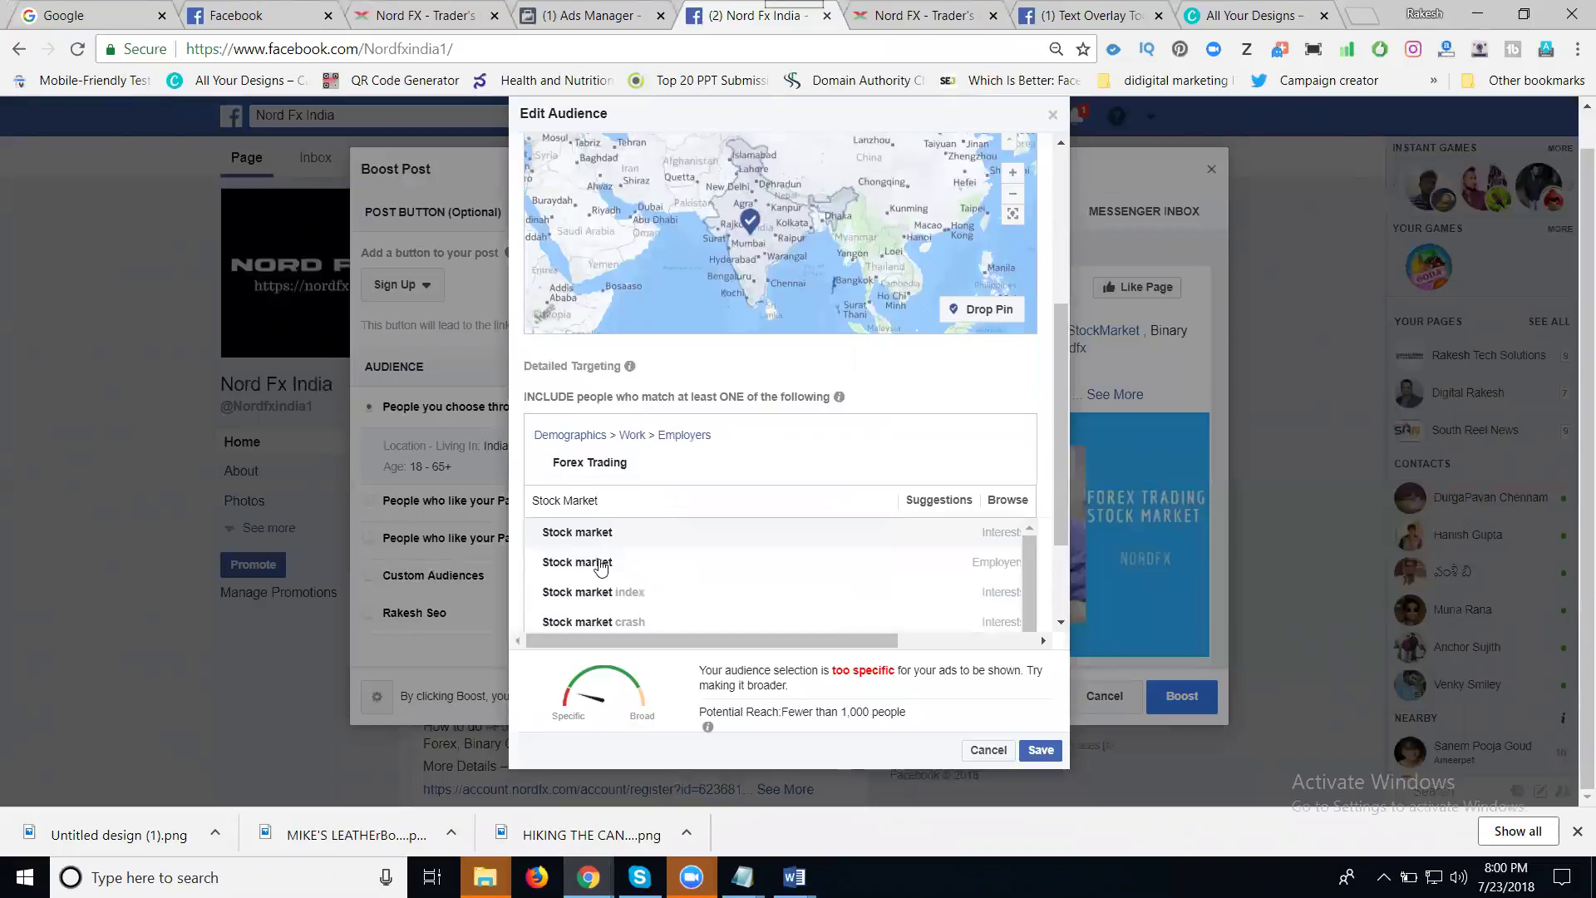
click(592, 545)
- Copy 'Binary Option Trading' from the notes and add the Binary Options Trading interest
mouse_move(743, 877)
click(800, 798)
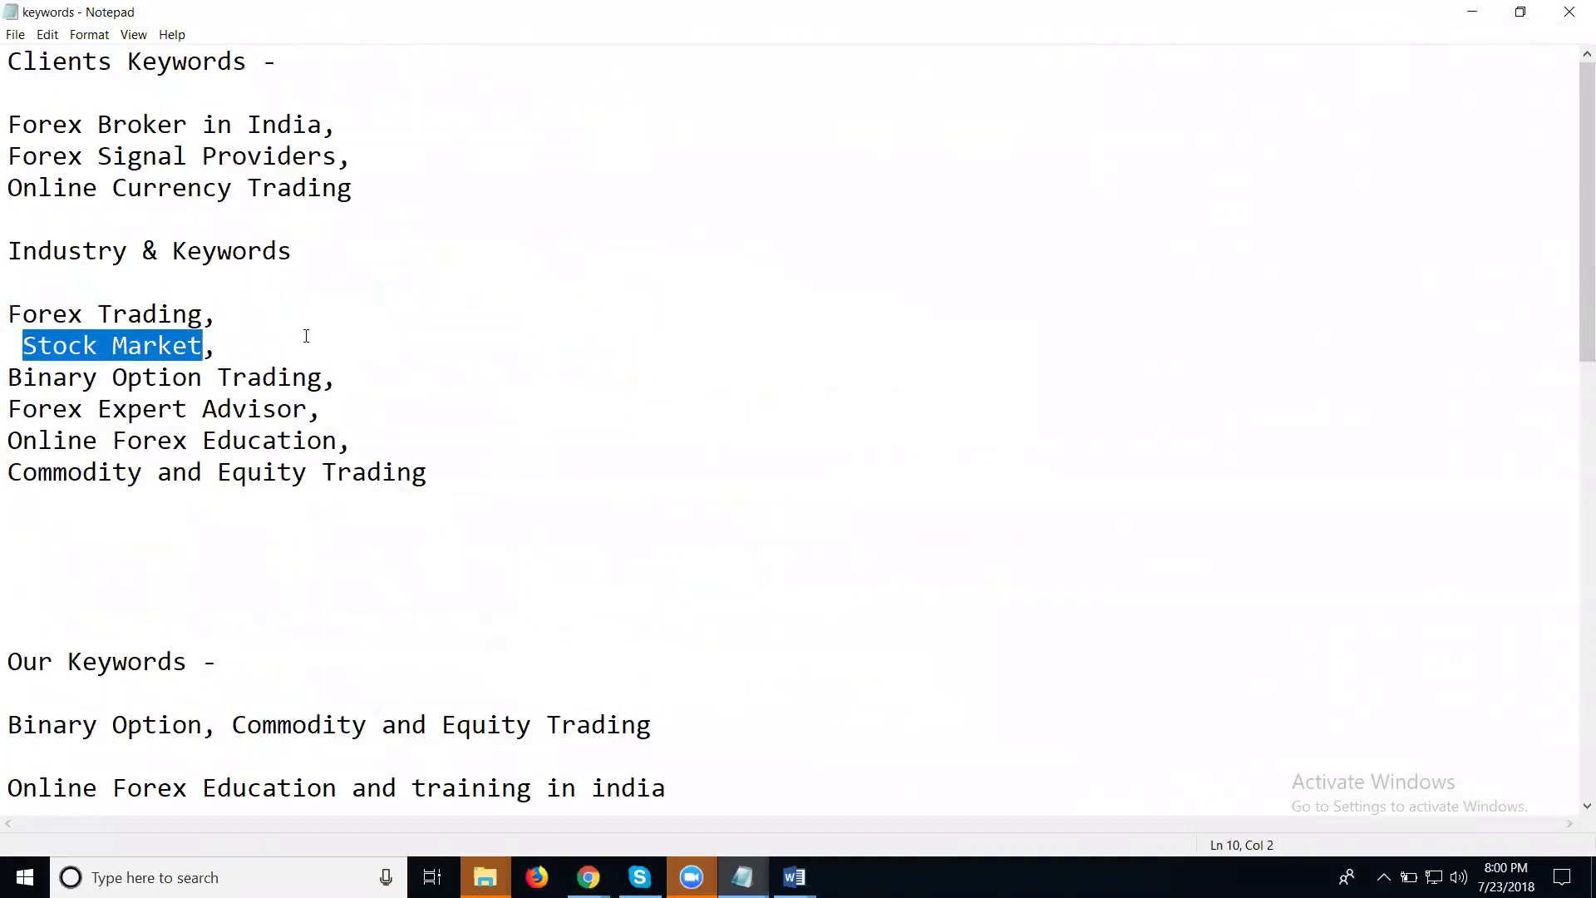
drag(321, 378, 9, 378)
key(ctrl+c)
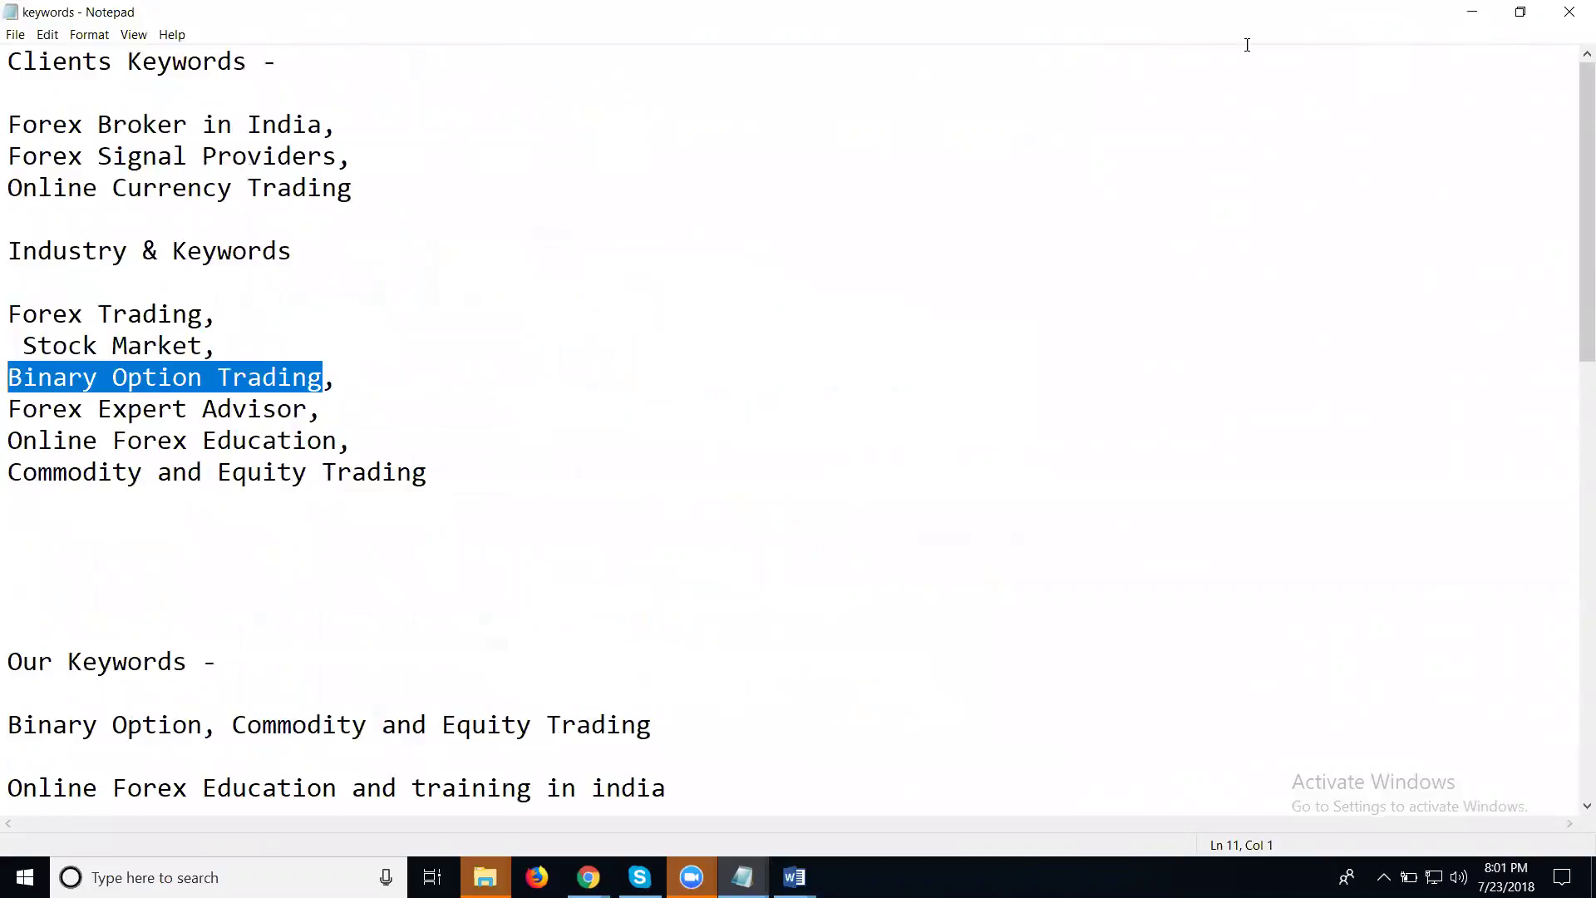
click(1473, 12)
click(657, 553)
key(ctrl+v)
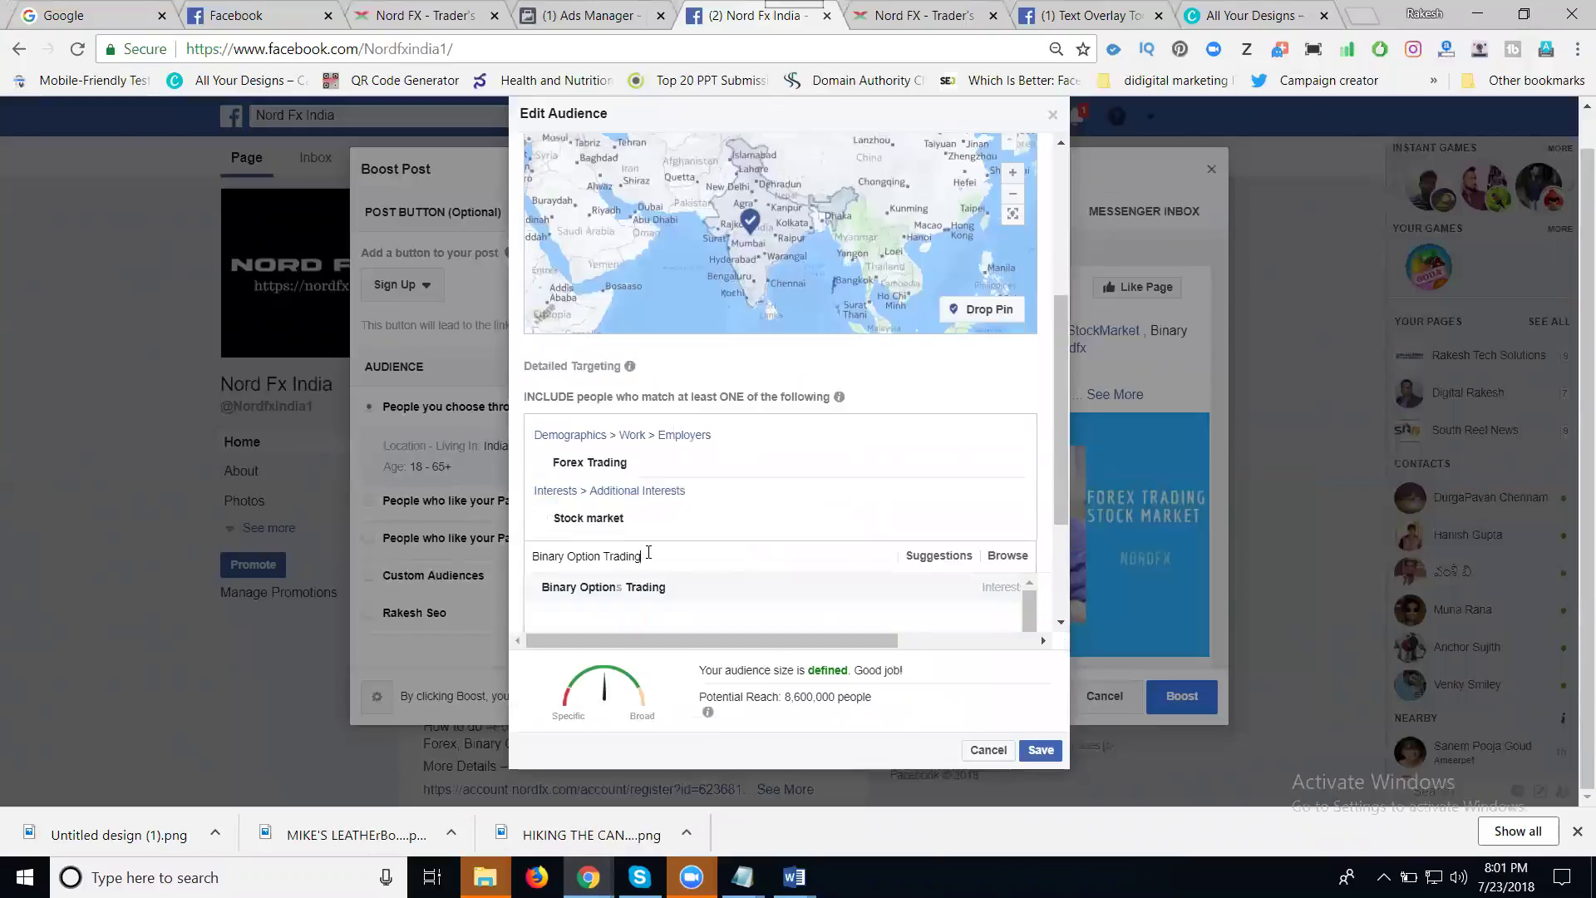
click(634, 592)
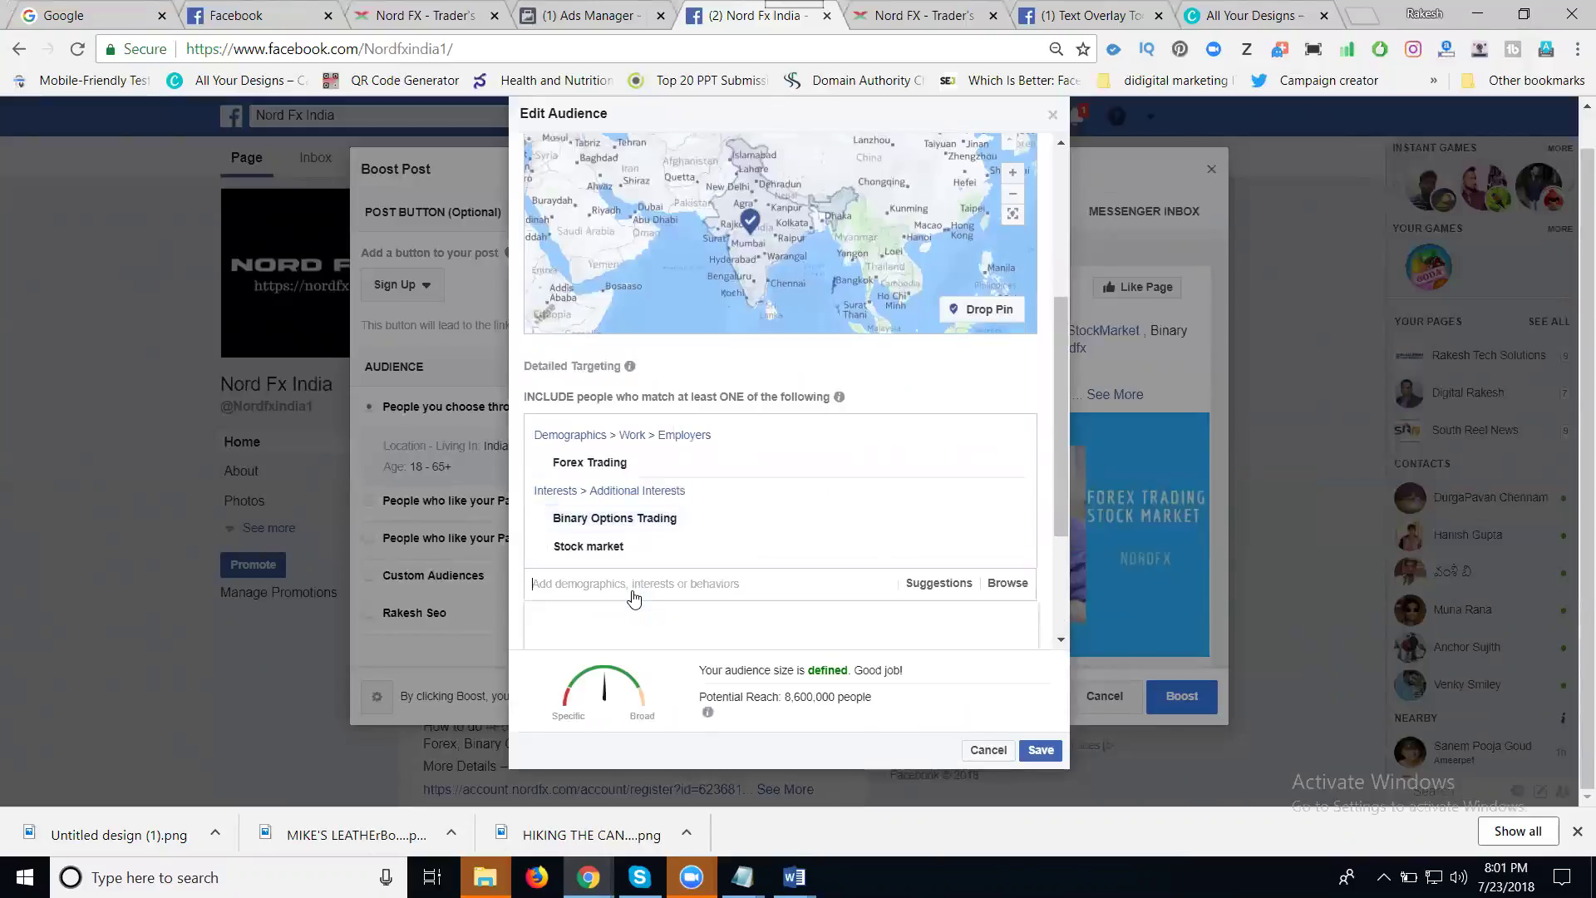
- Search Forex Trading again, add Online Forex Trading, and save the audience
mouse_move(642, 479)
mouse_move(643, 465)
drag(630, 464, 553, 467)
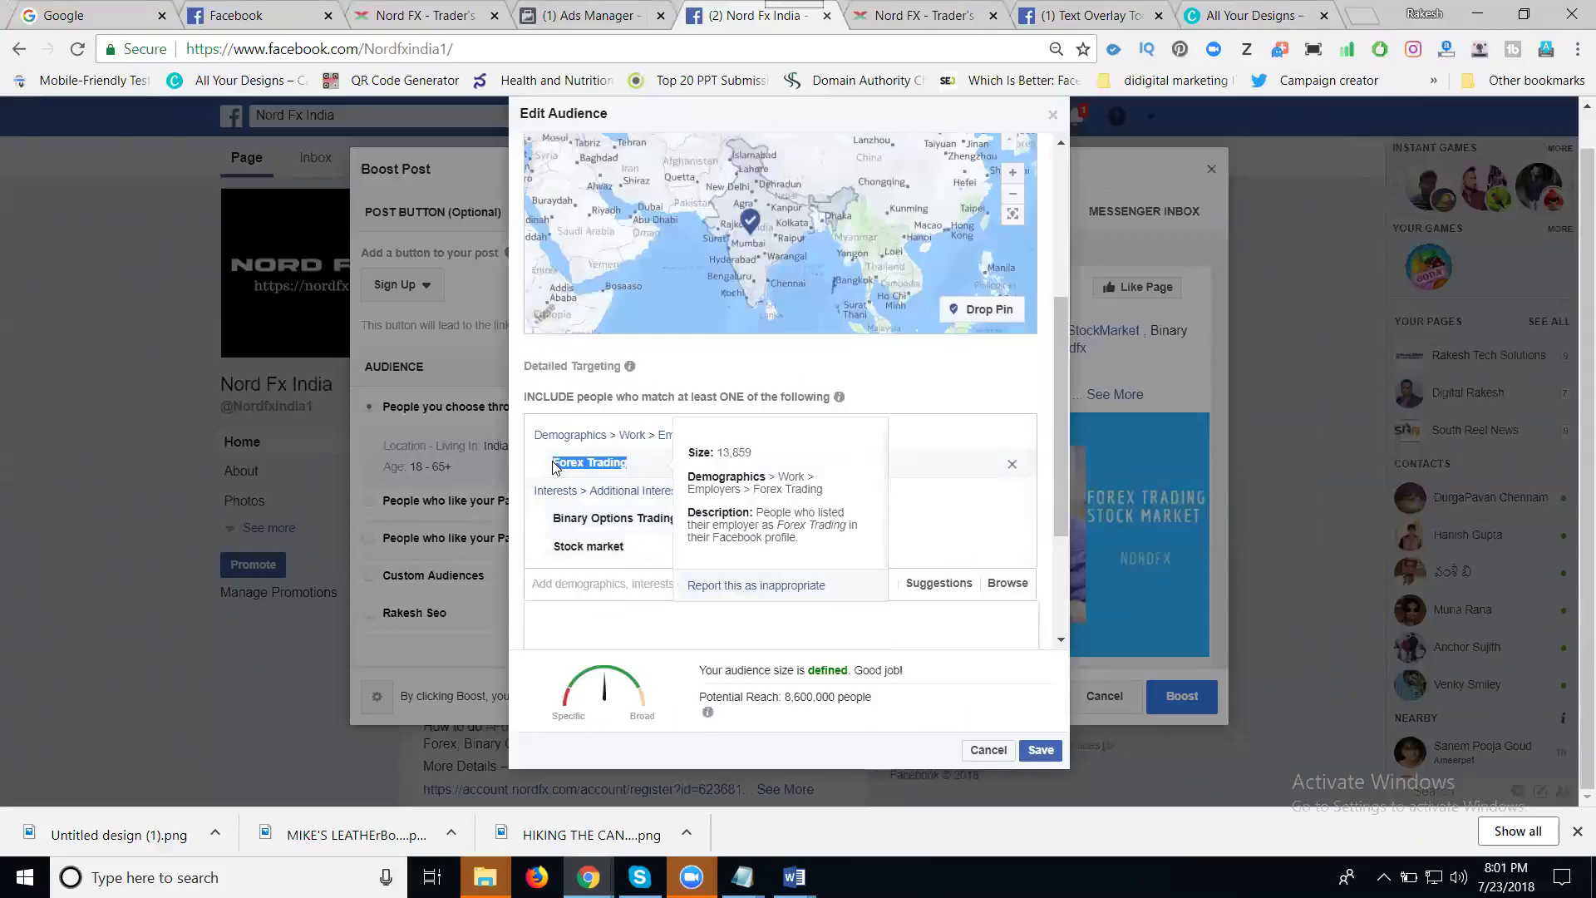
key(ctrl+c)
click(592, 584)
key(ctrl+v)
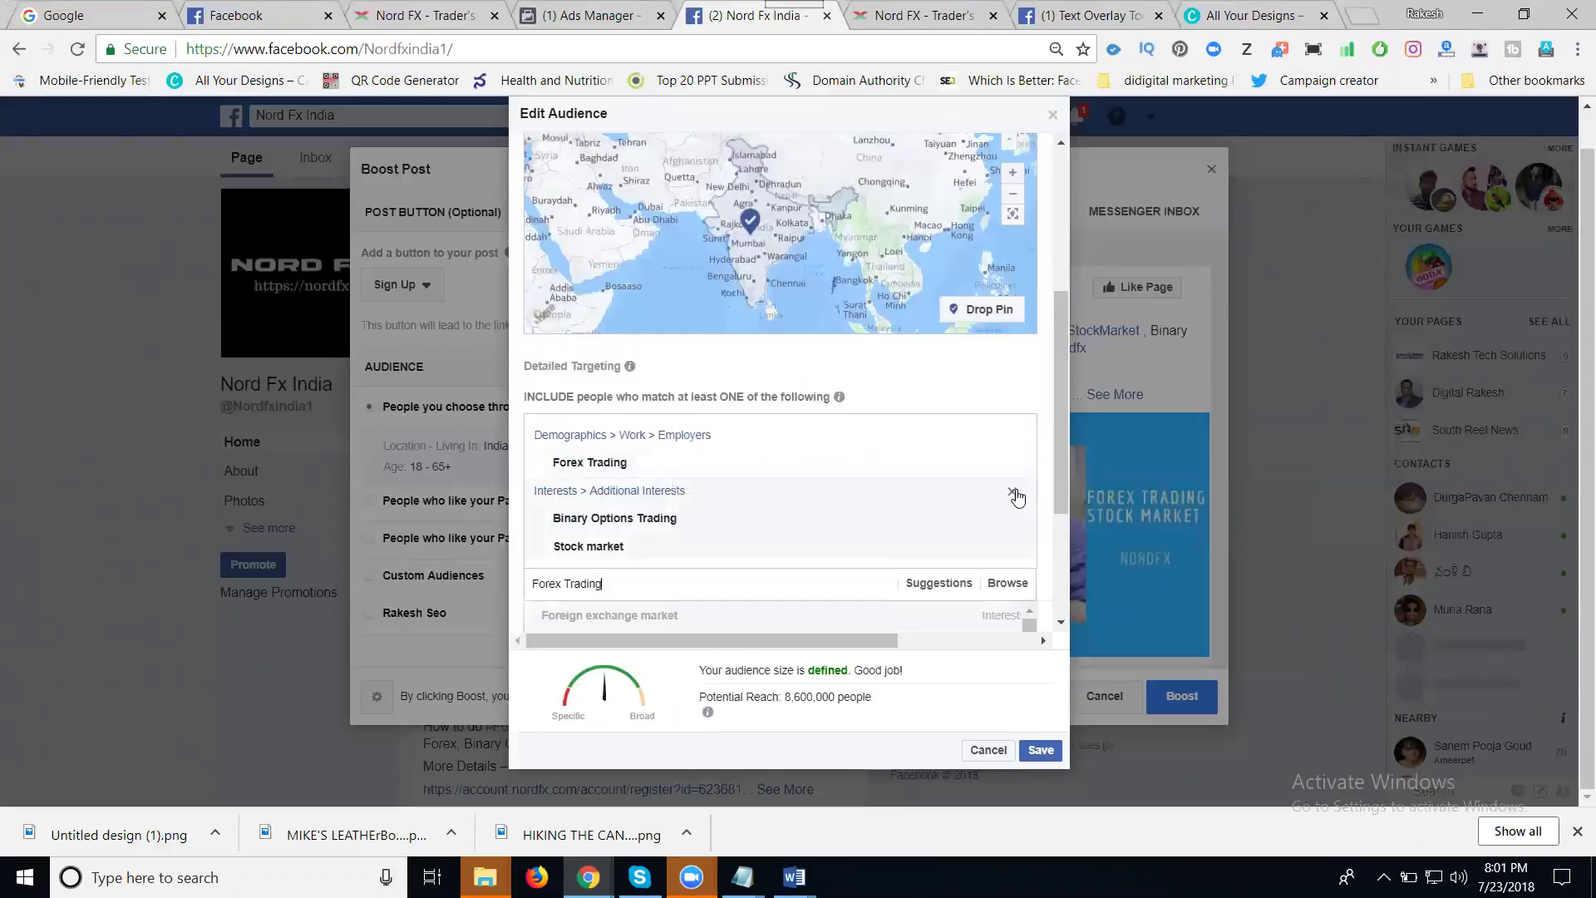
scroll(1016, 497, down, 1)
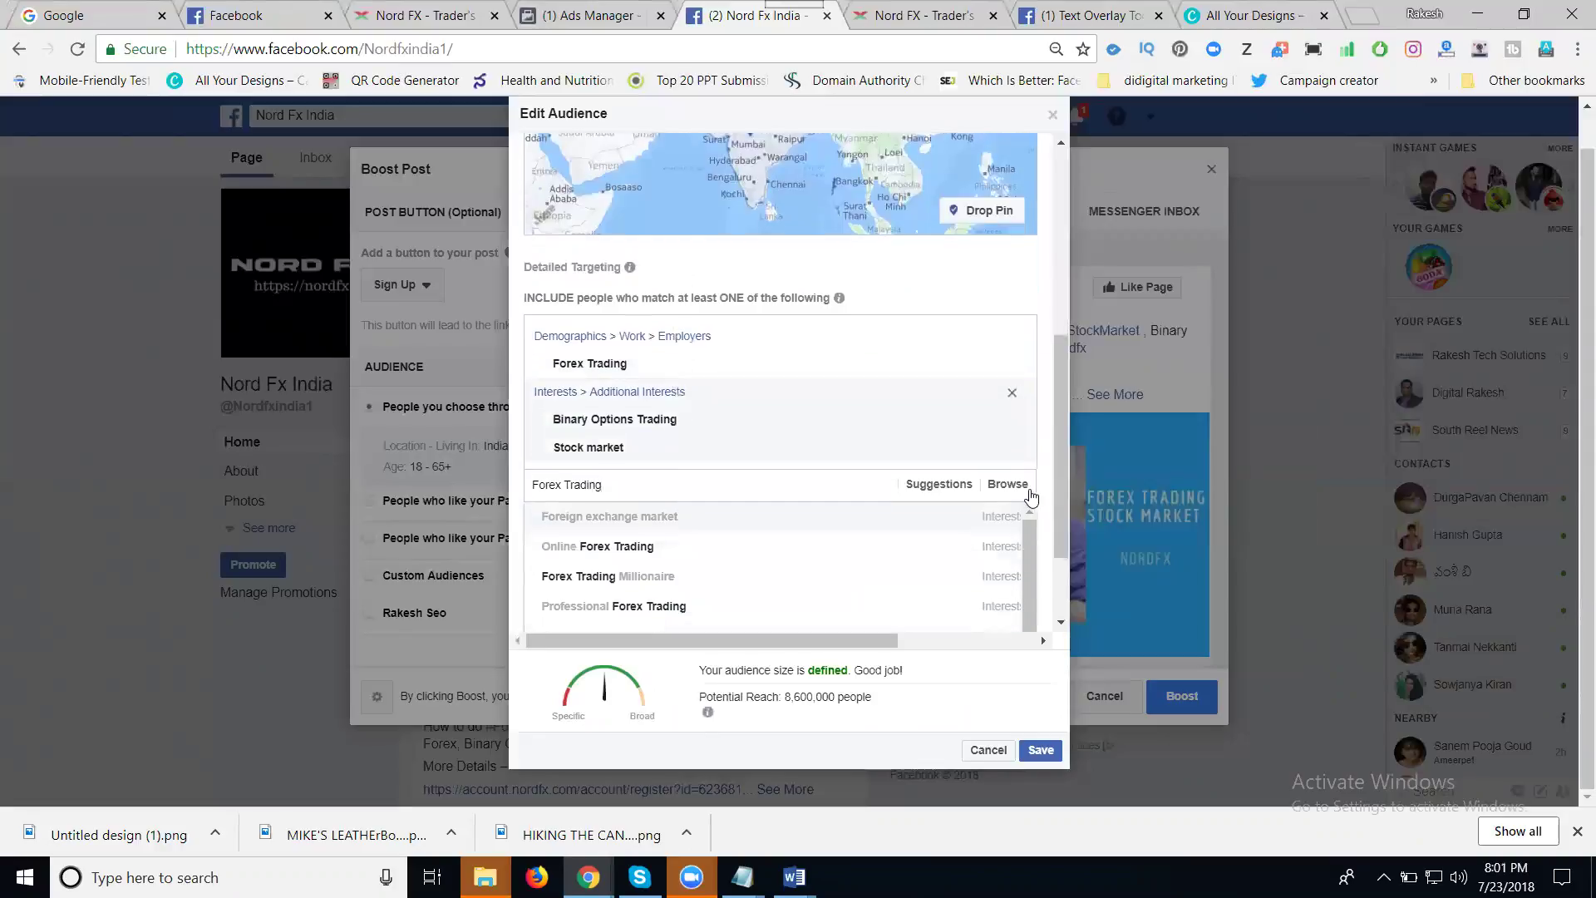
click(634, 545)
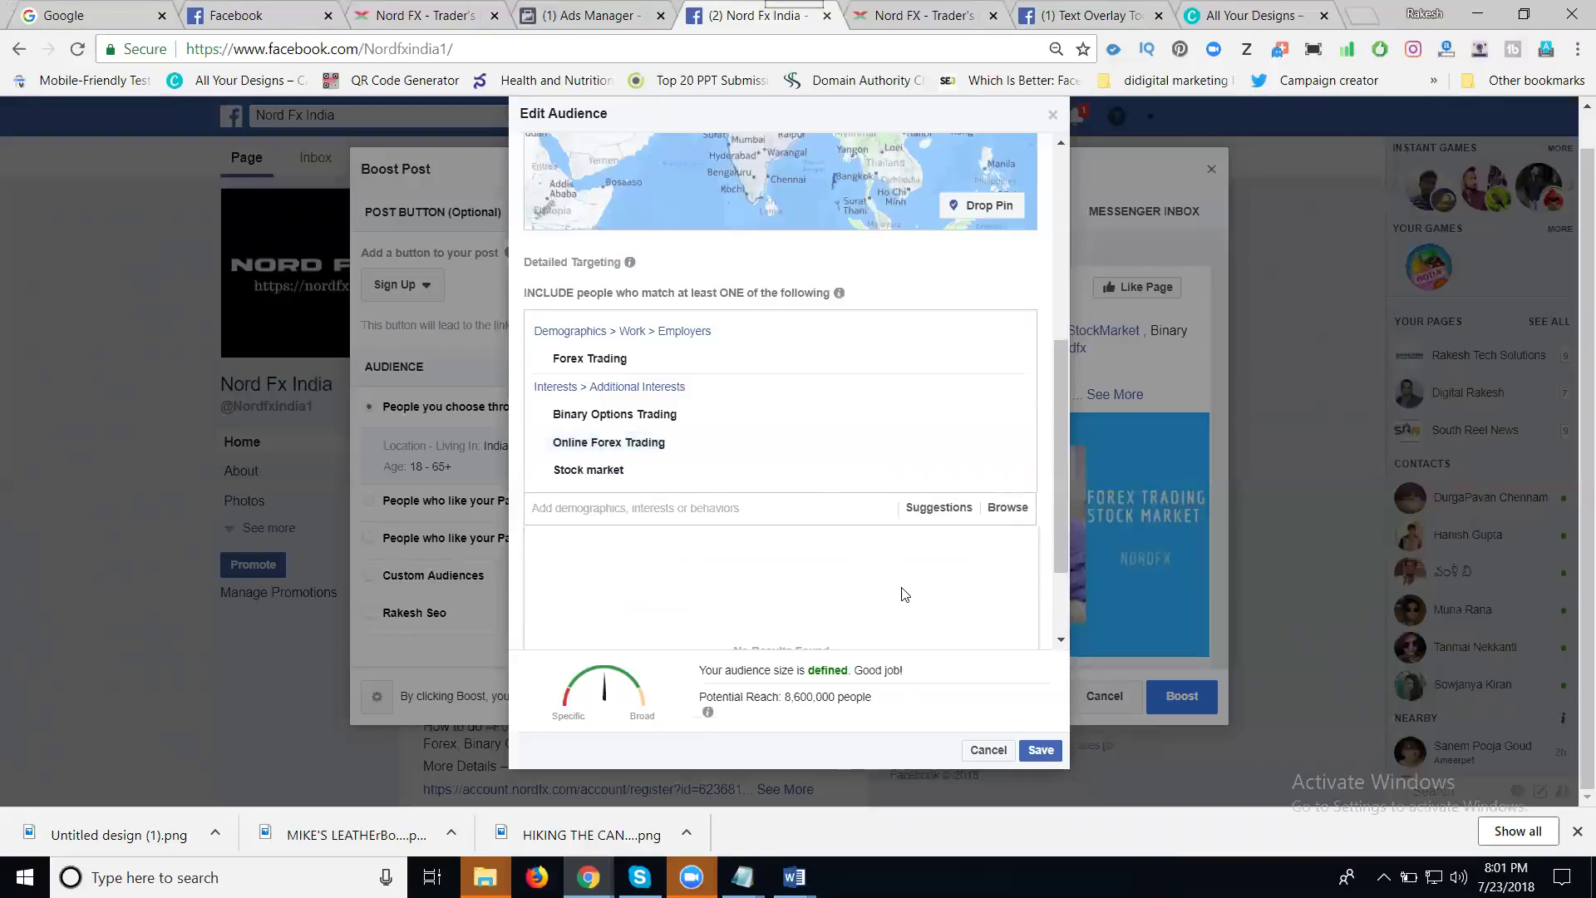
scroll(933, 573, down, 1)
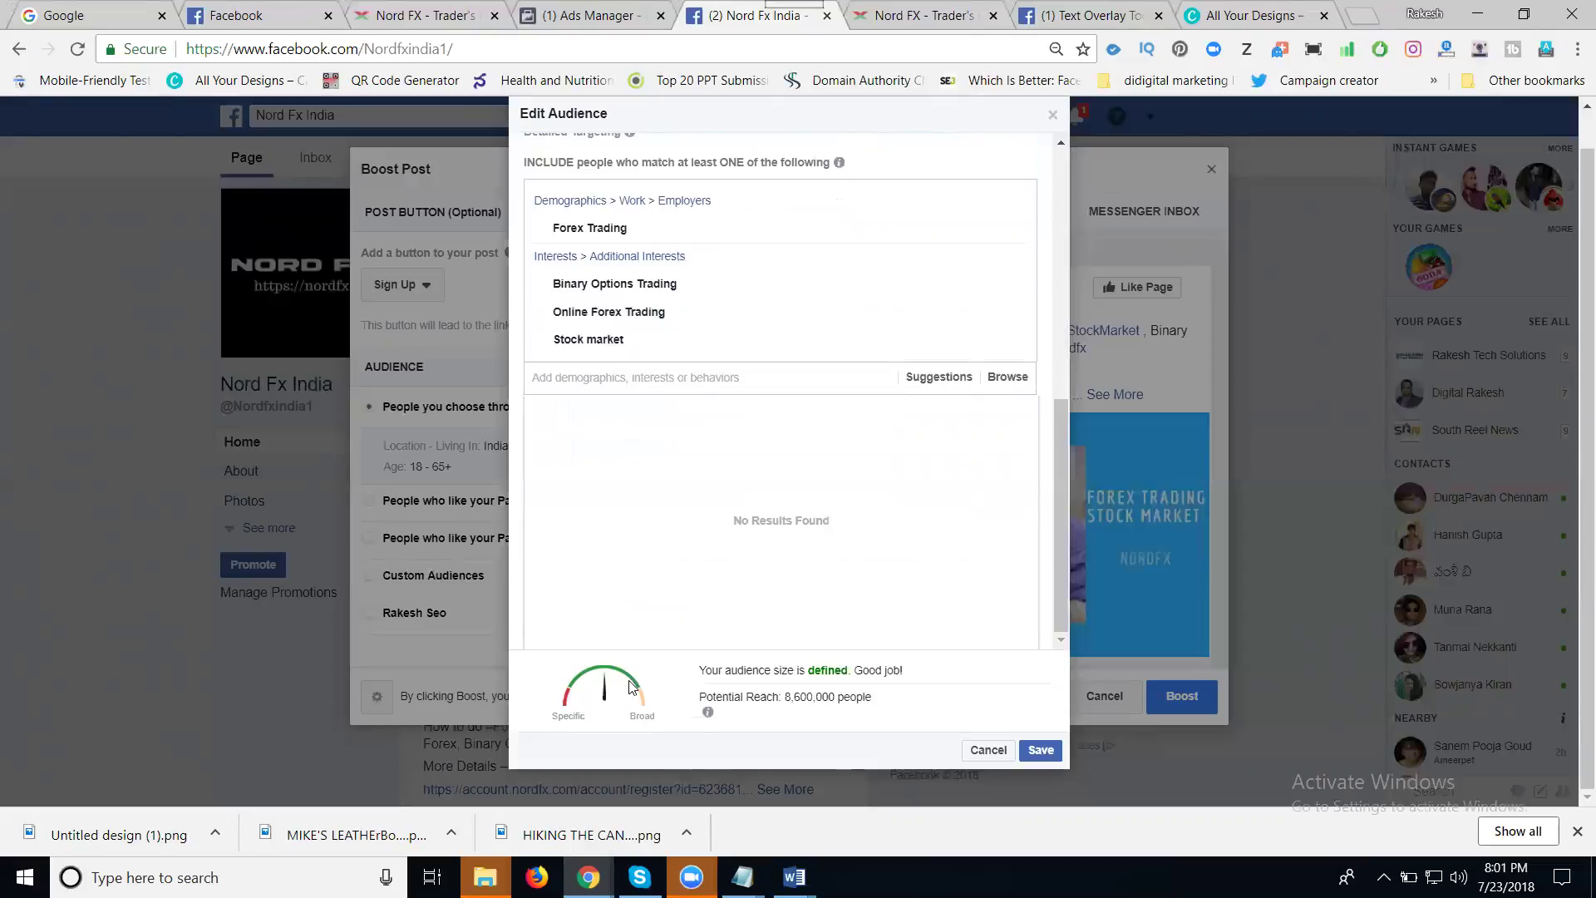
click(1037, 751)
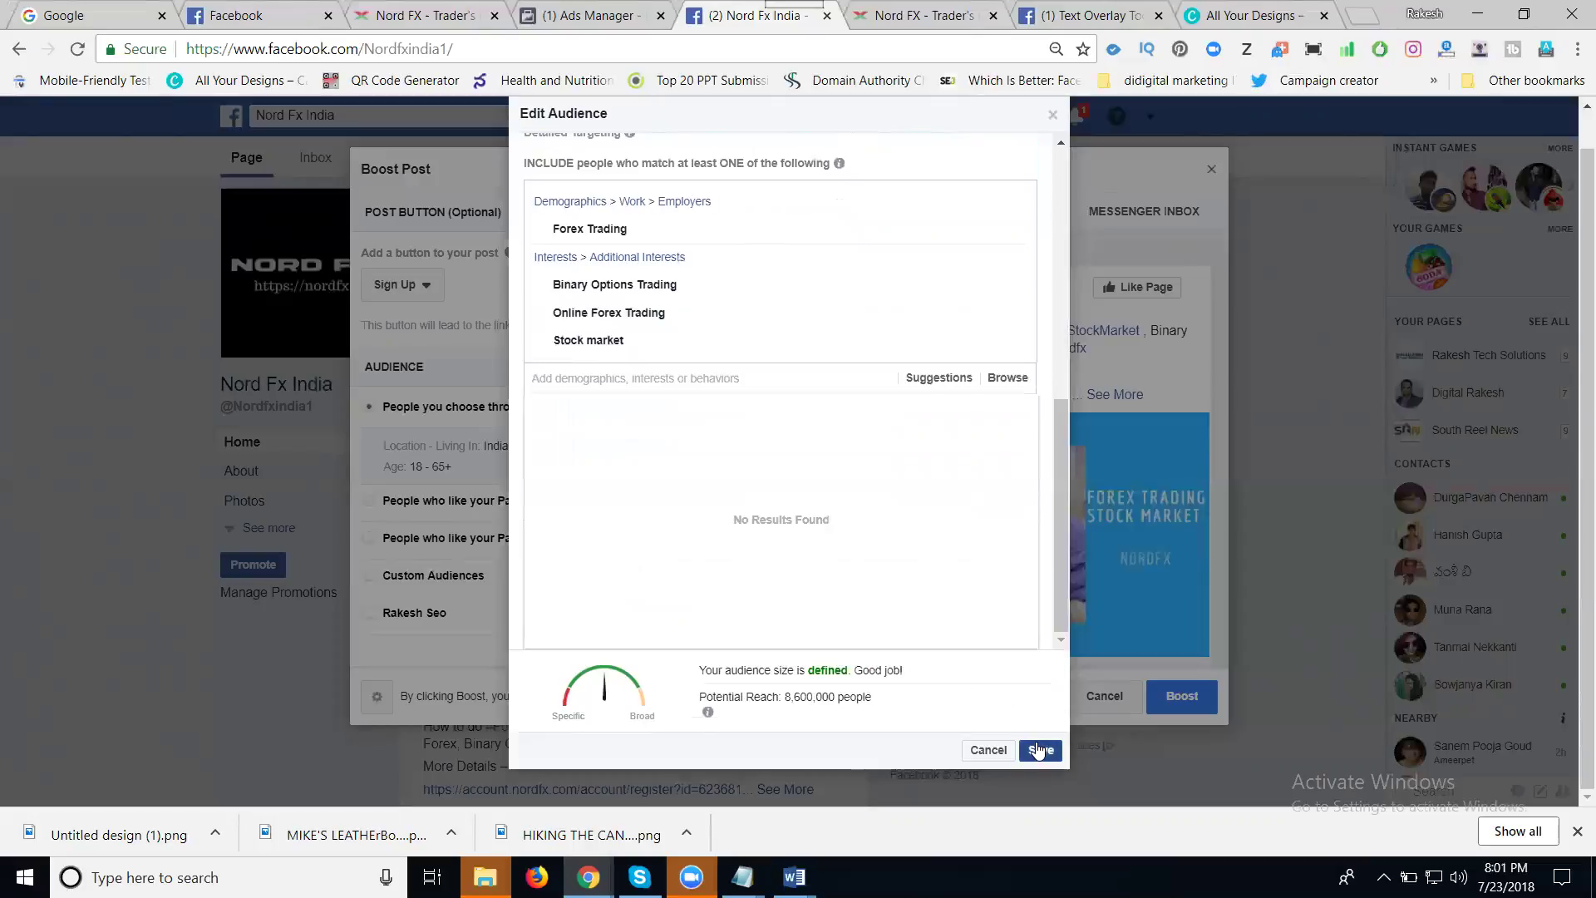
- Set the total budget to 500 INR and the duration to 7 days, ending Jul 30, 2018
scroll(653, 461, down, 6)
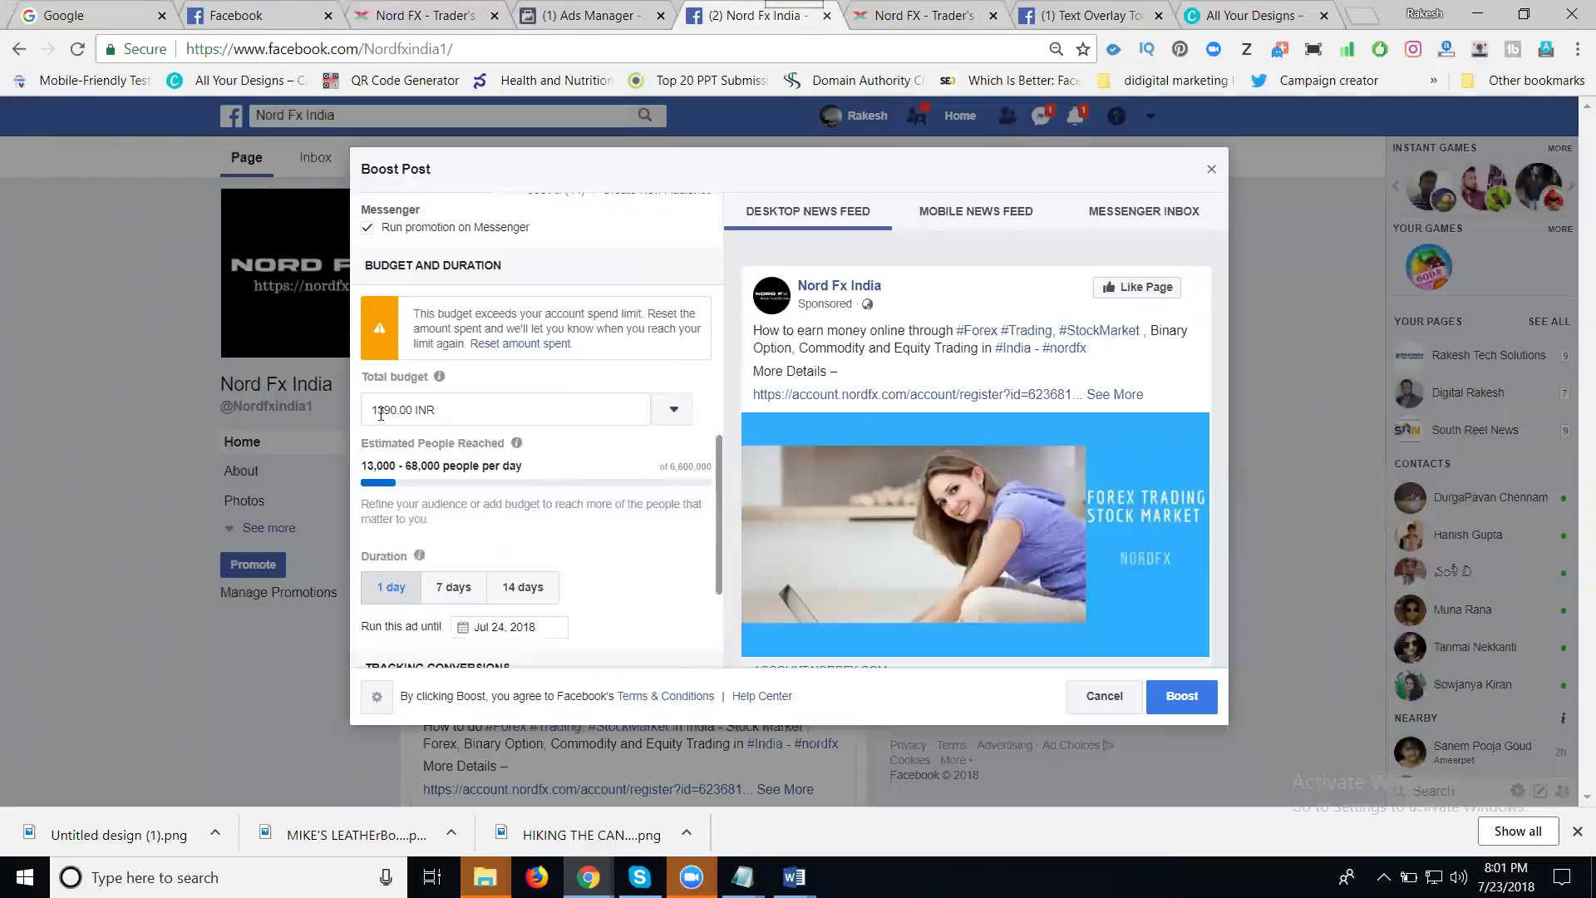
double_click(381, 409)
text(500)
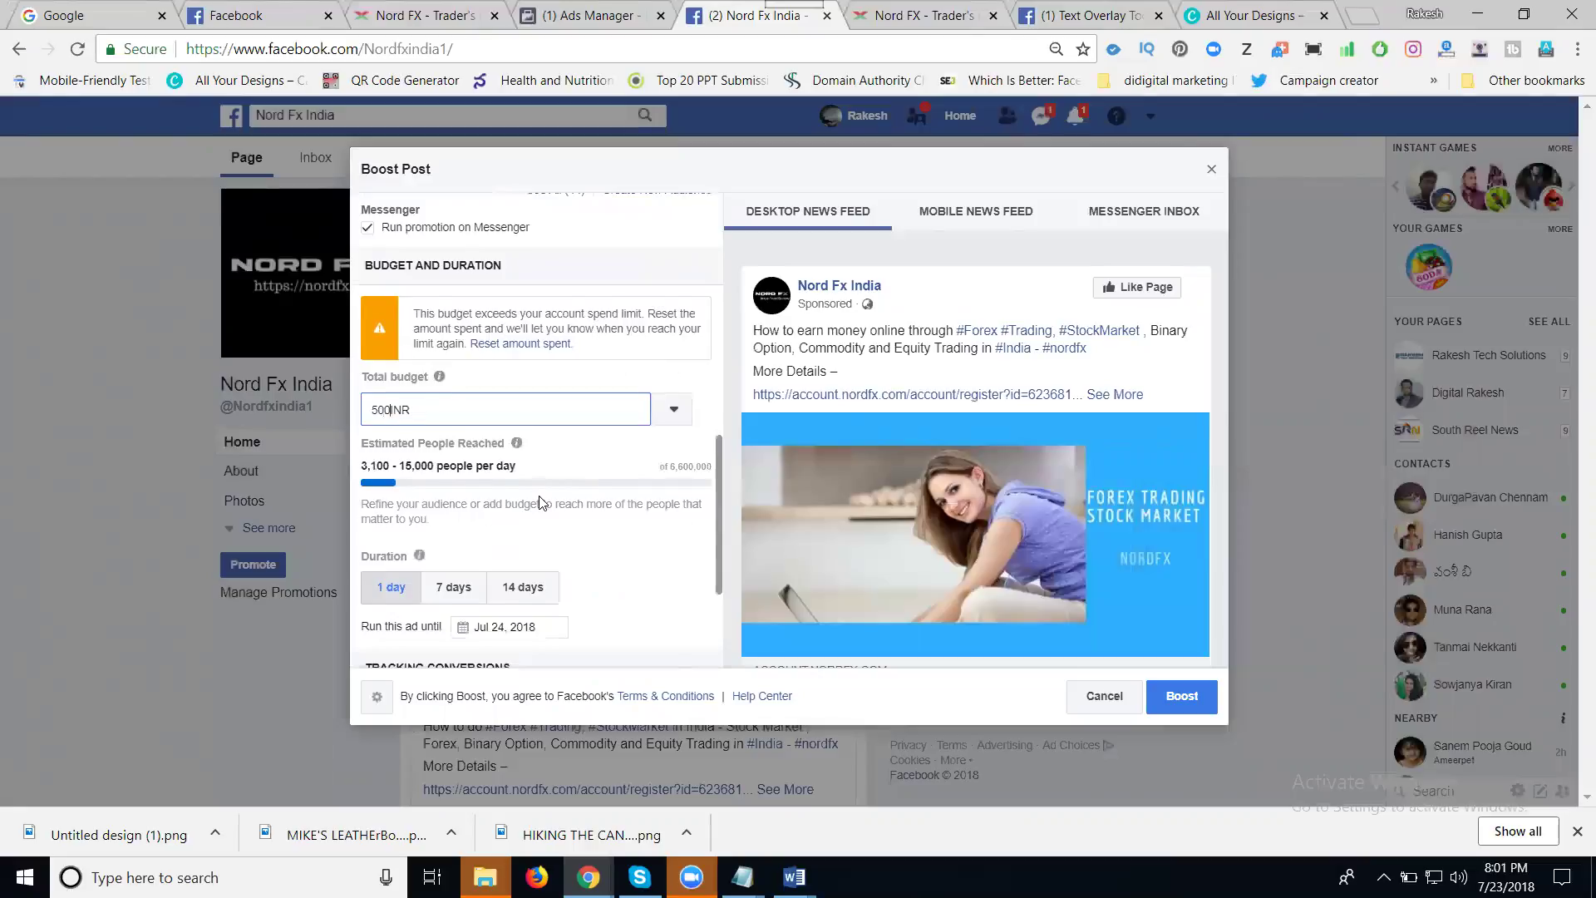
scroll(523, 507, down, 3)
scroll(455, 624, down, 1)
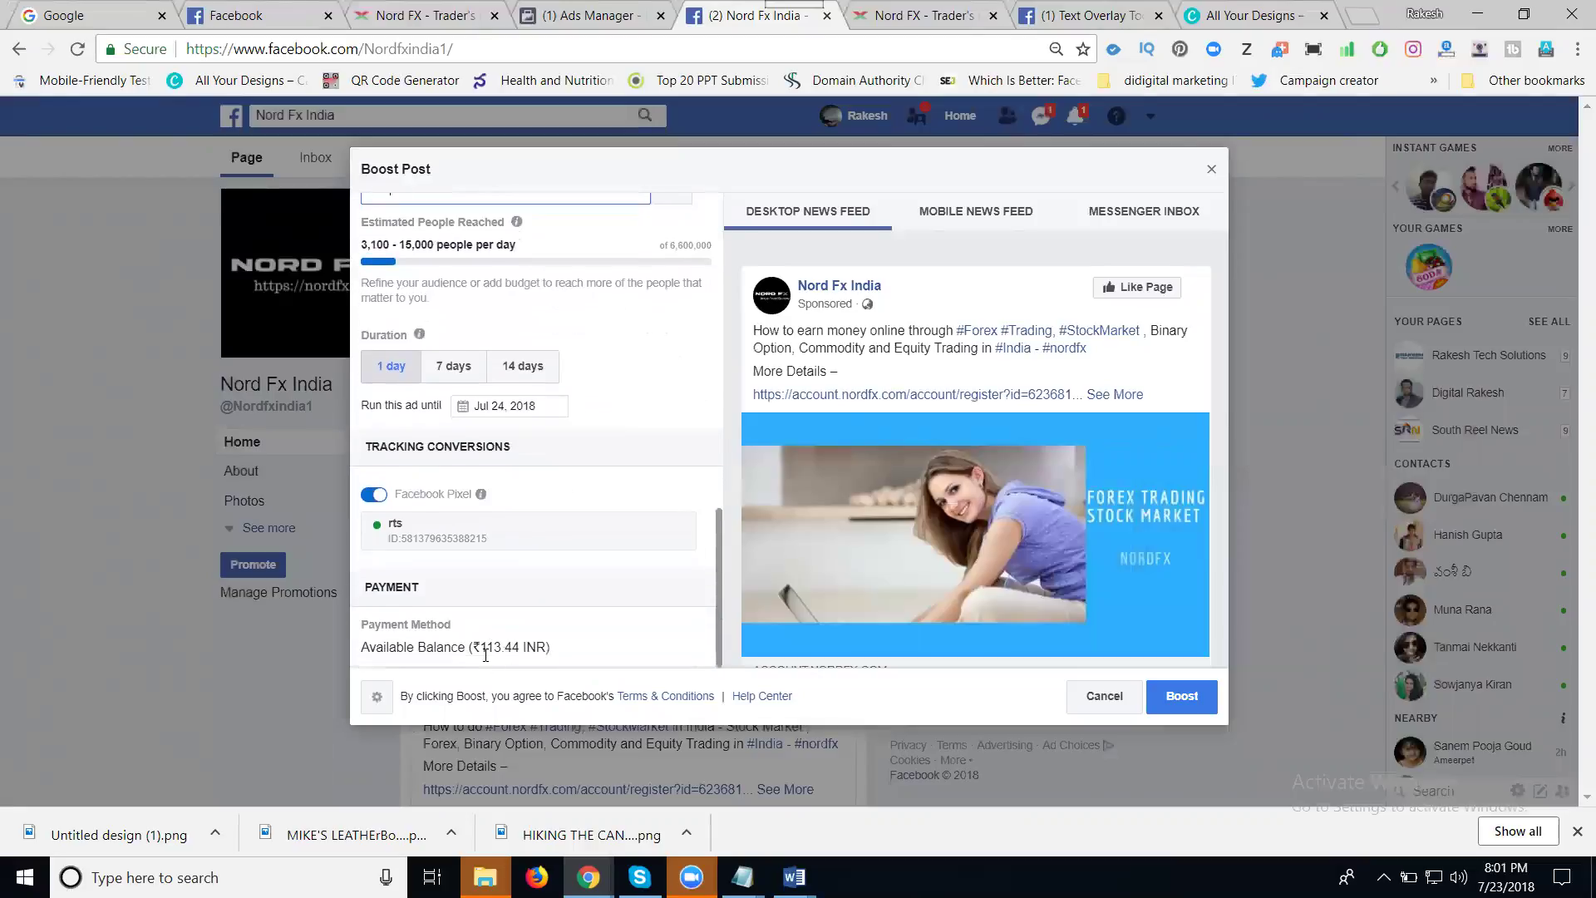
scroll(486, 632, up, 3)
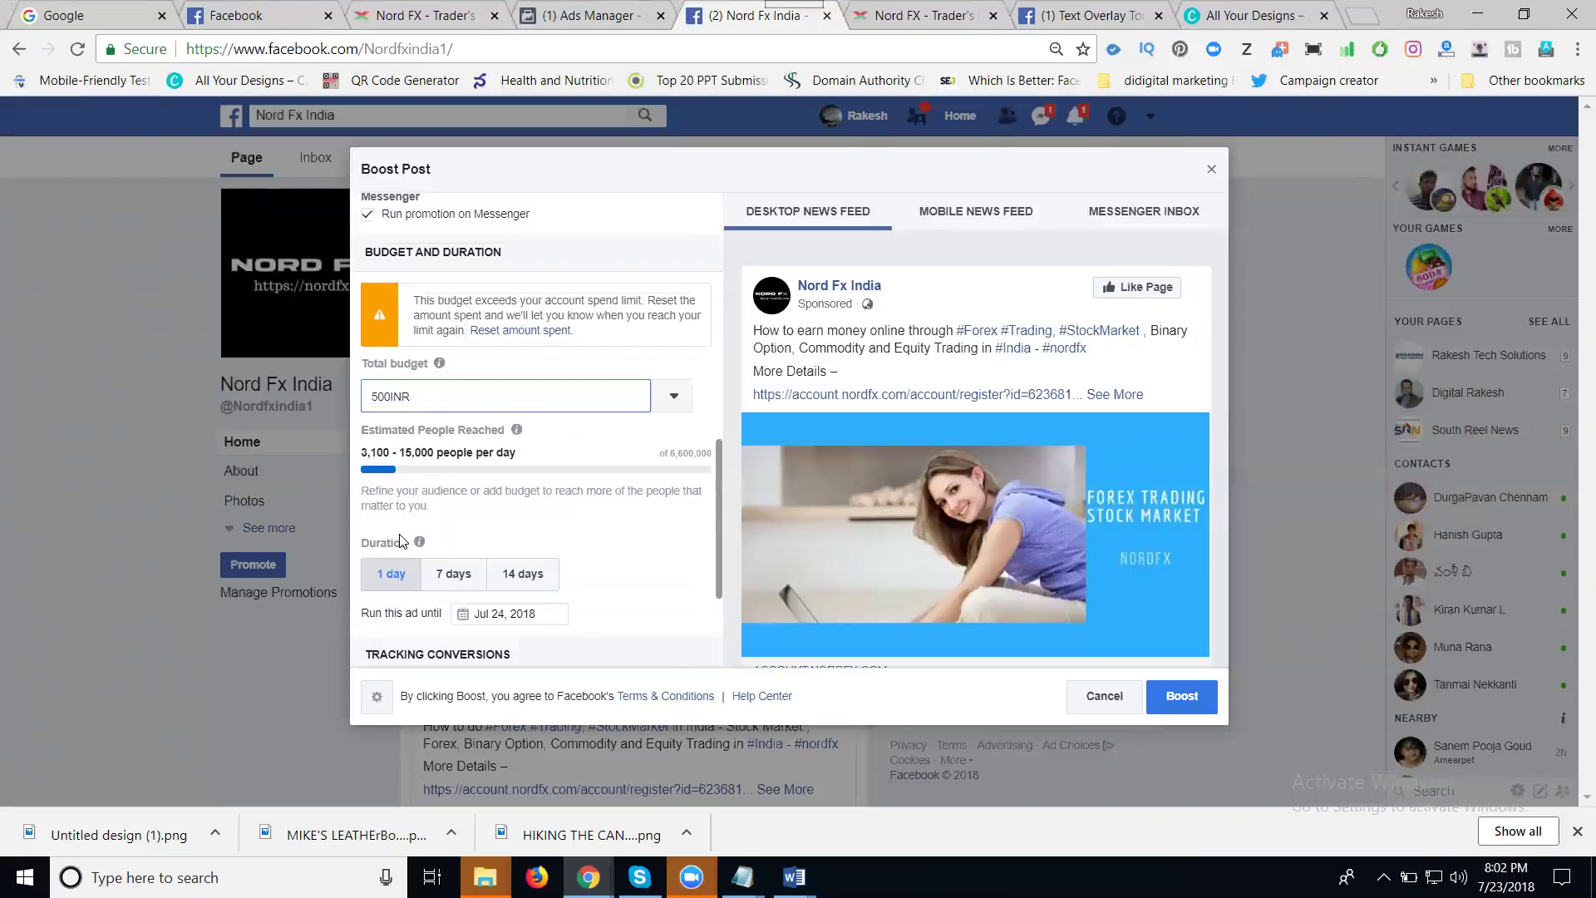
scroll(401, 540, down, 1)
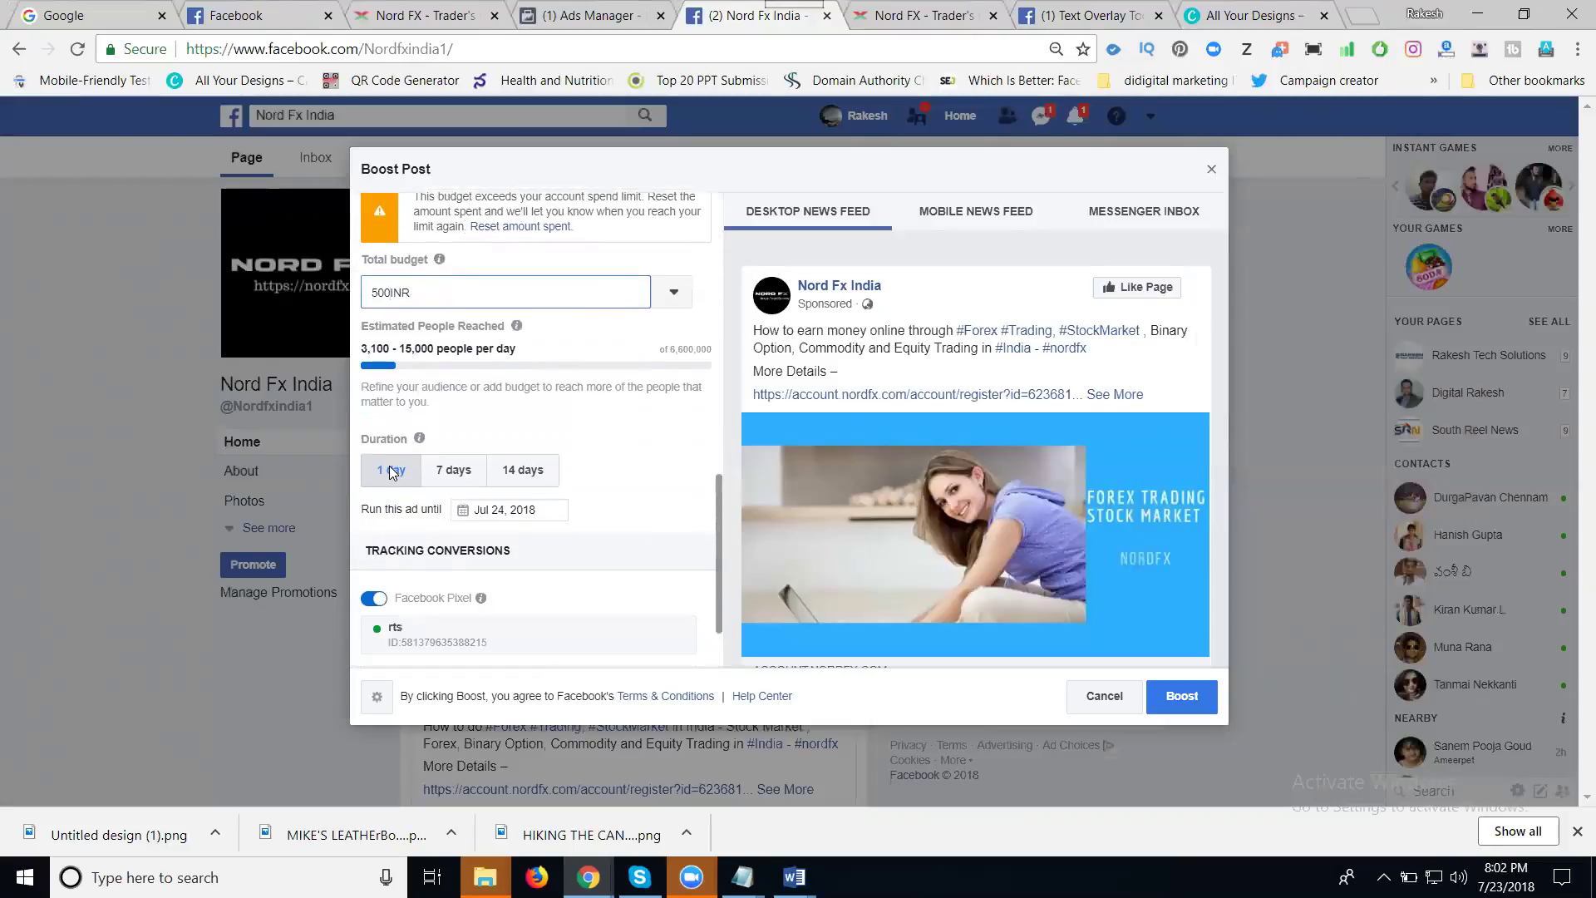
click(452, 470)
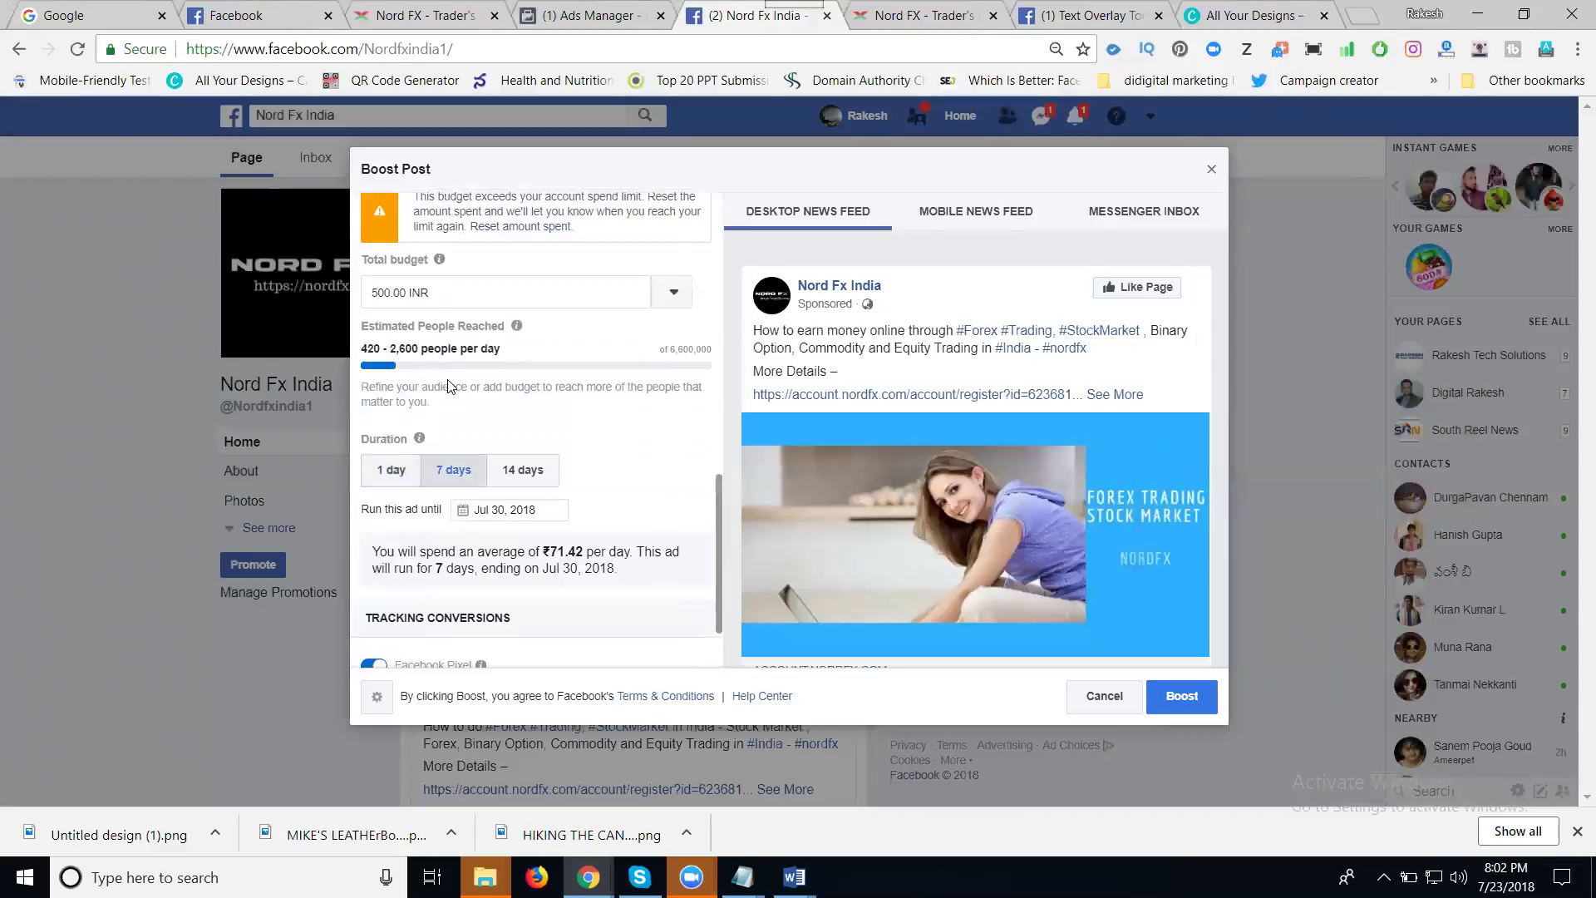
- Try total budgets of 40 and 30 INR, then settle back on 500 INR
triple_click(407, 291)
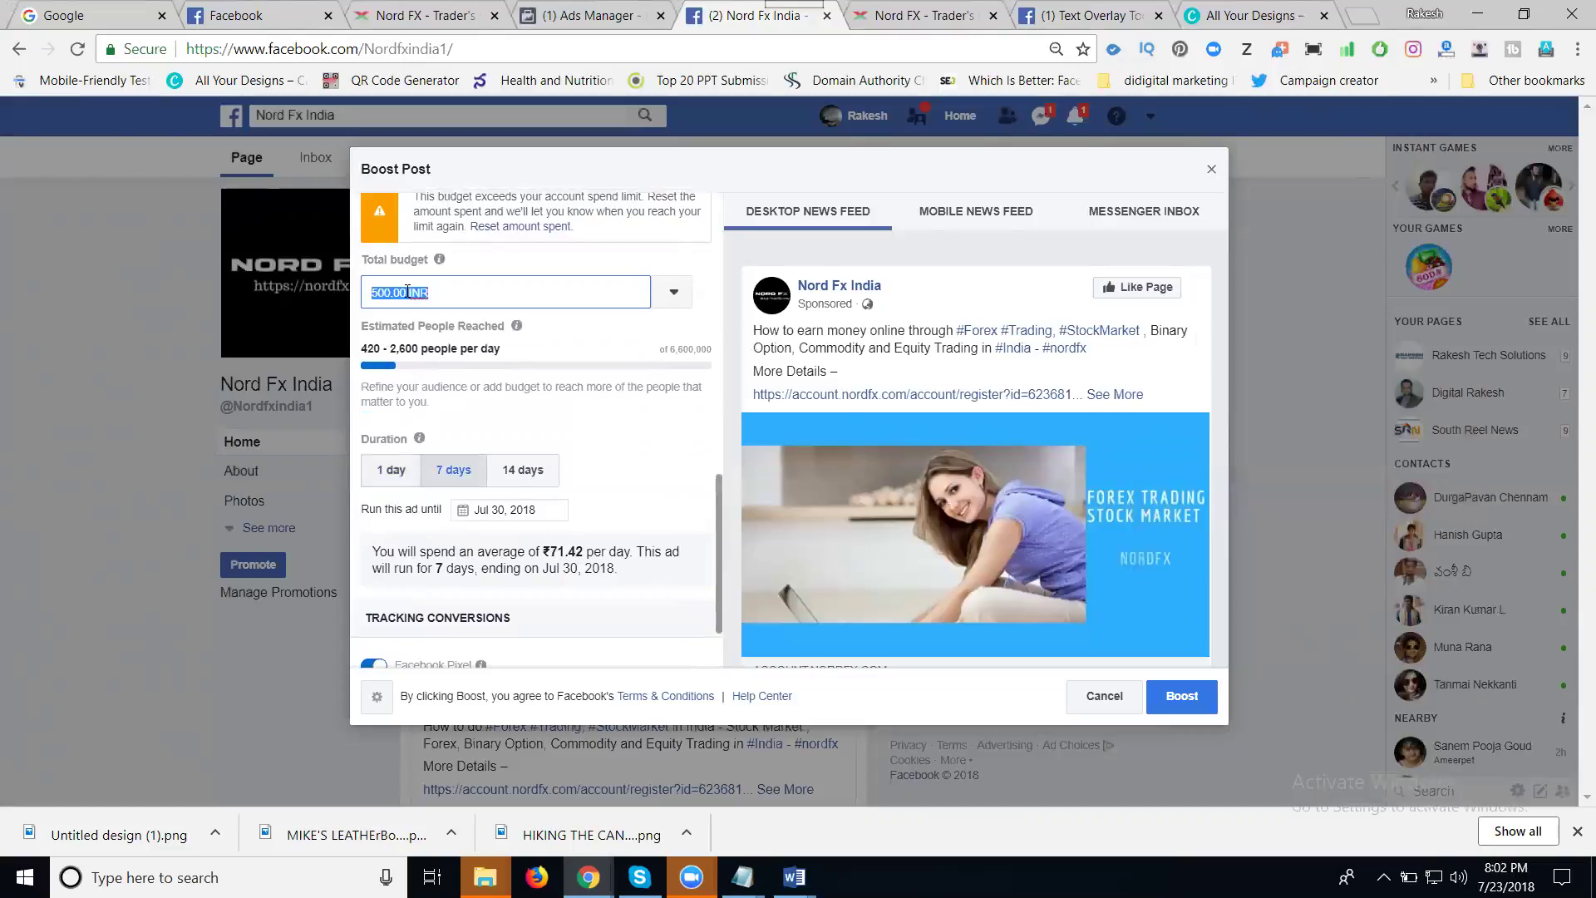
text(40)
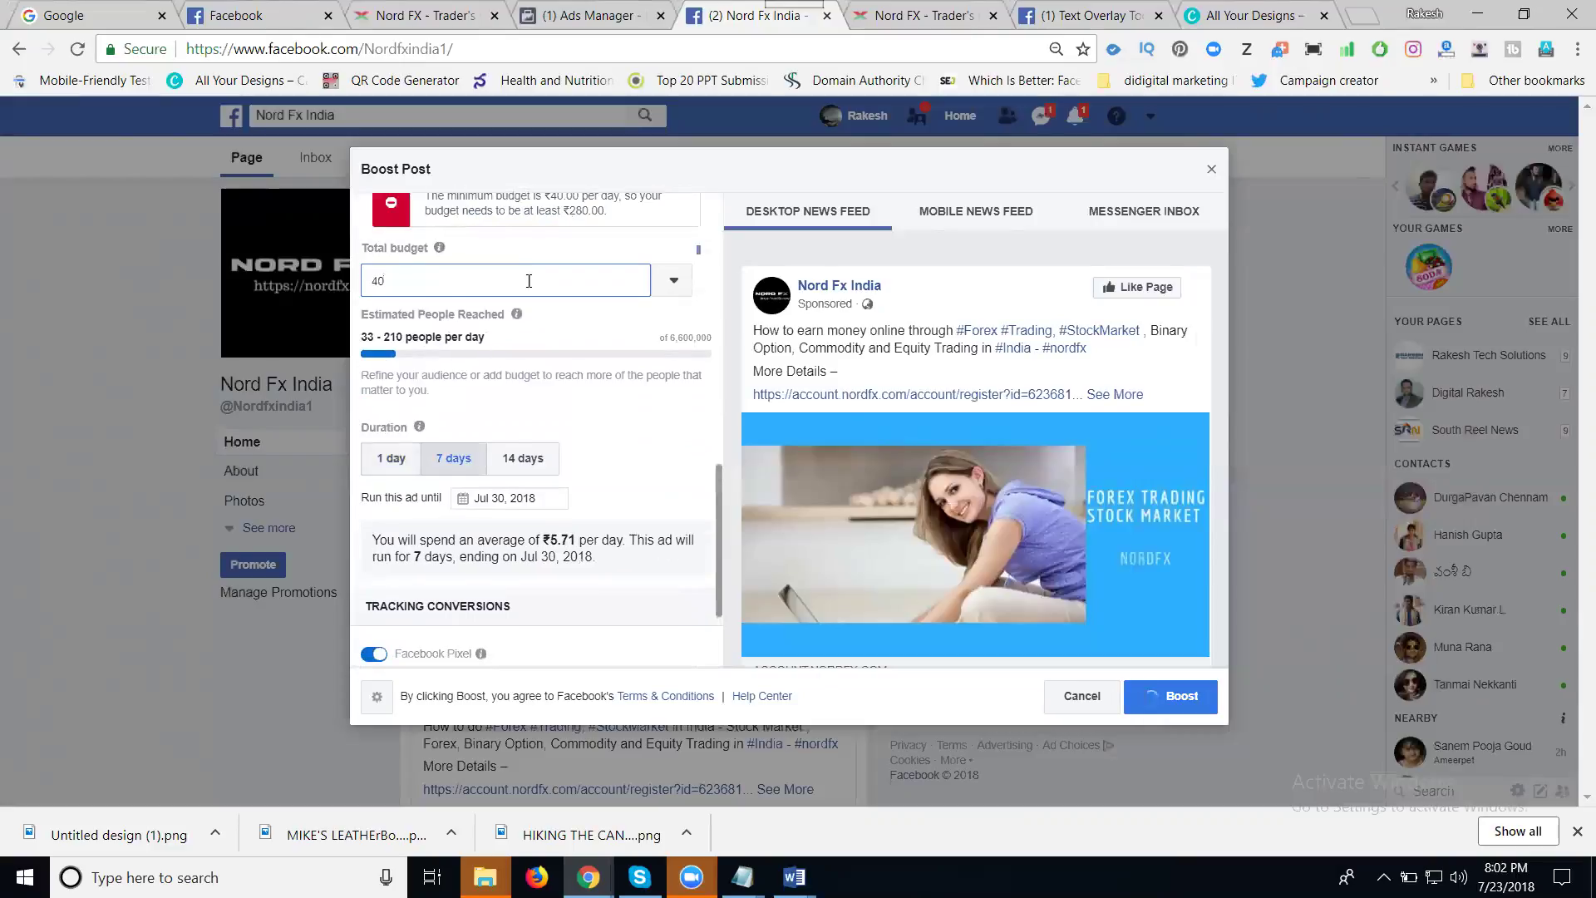
click(534, 265)
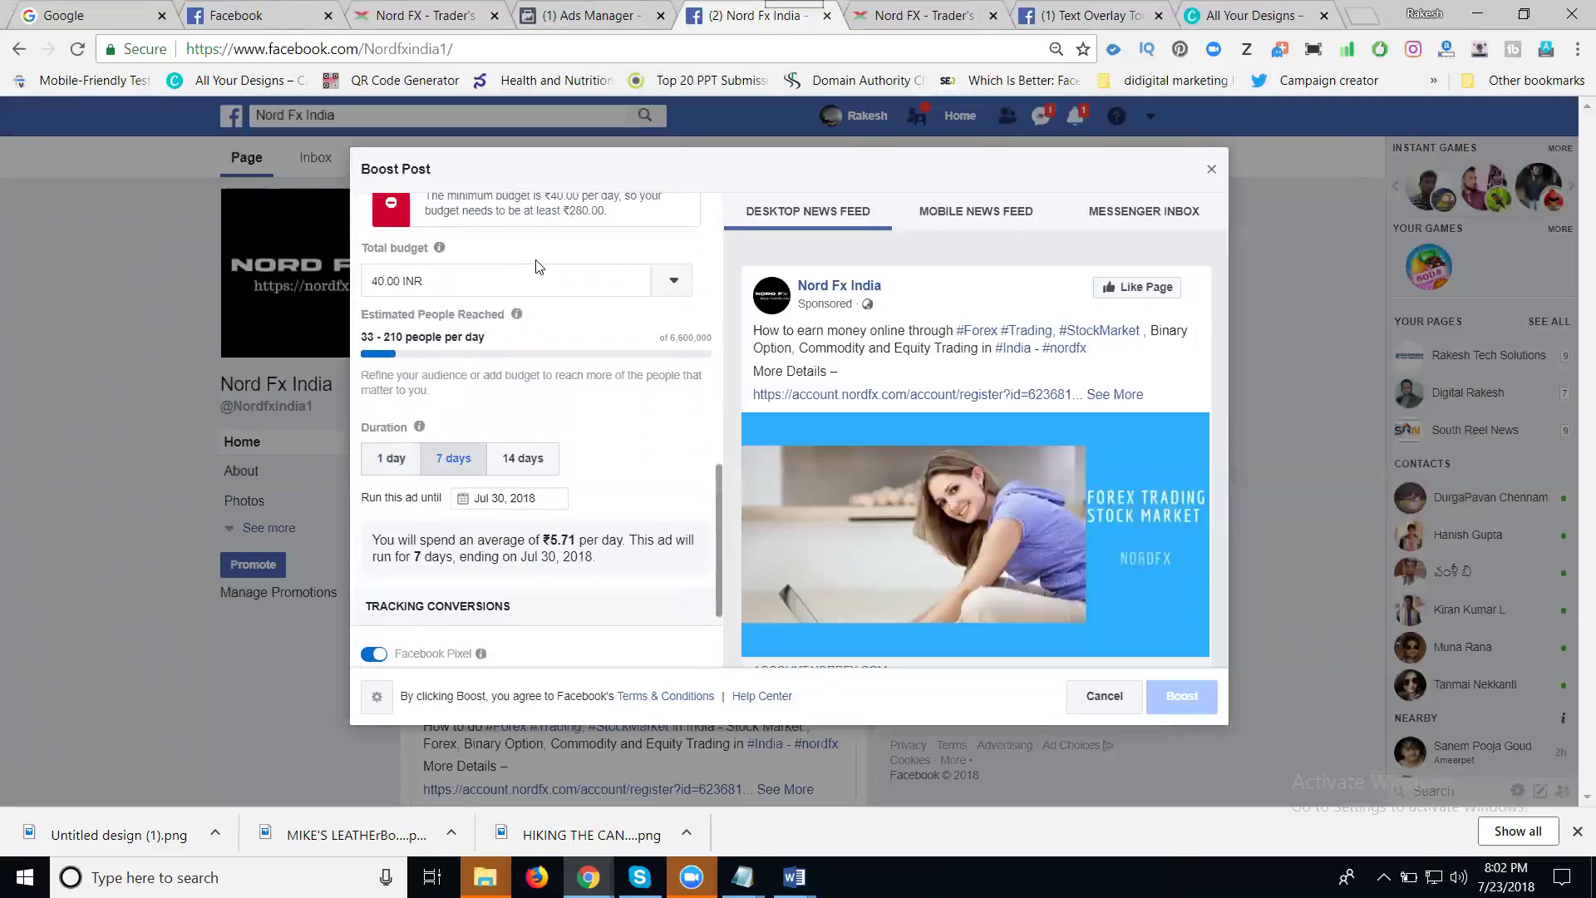
scroll(549, 276, up, 2)
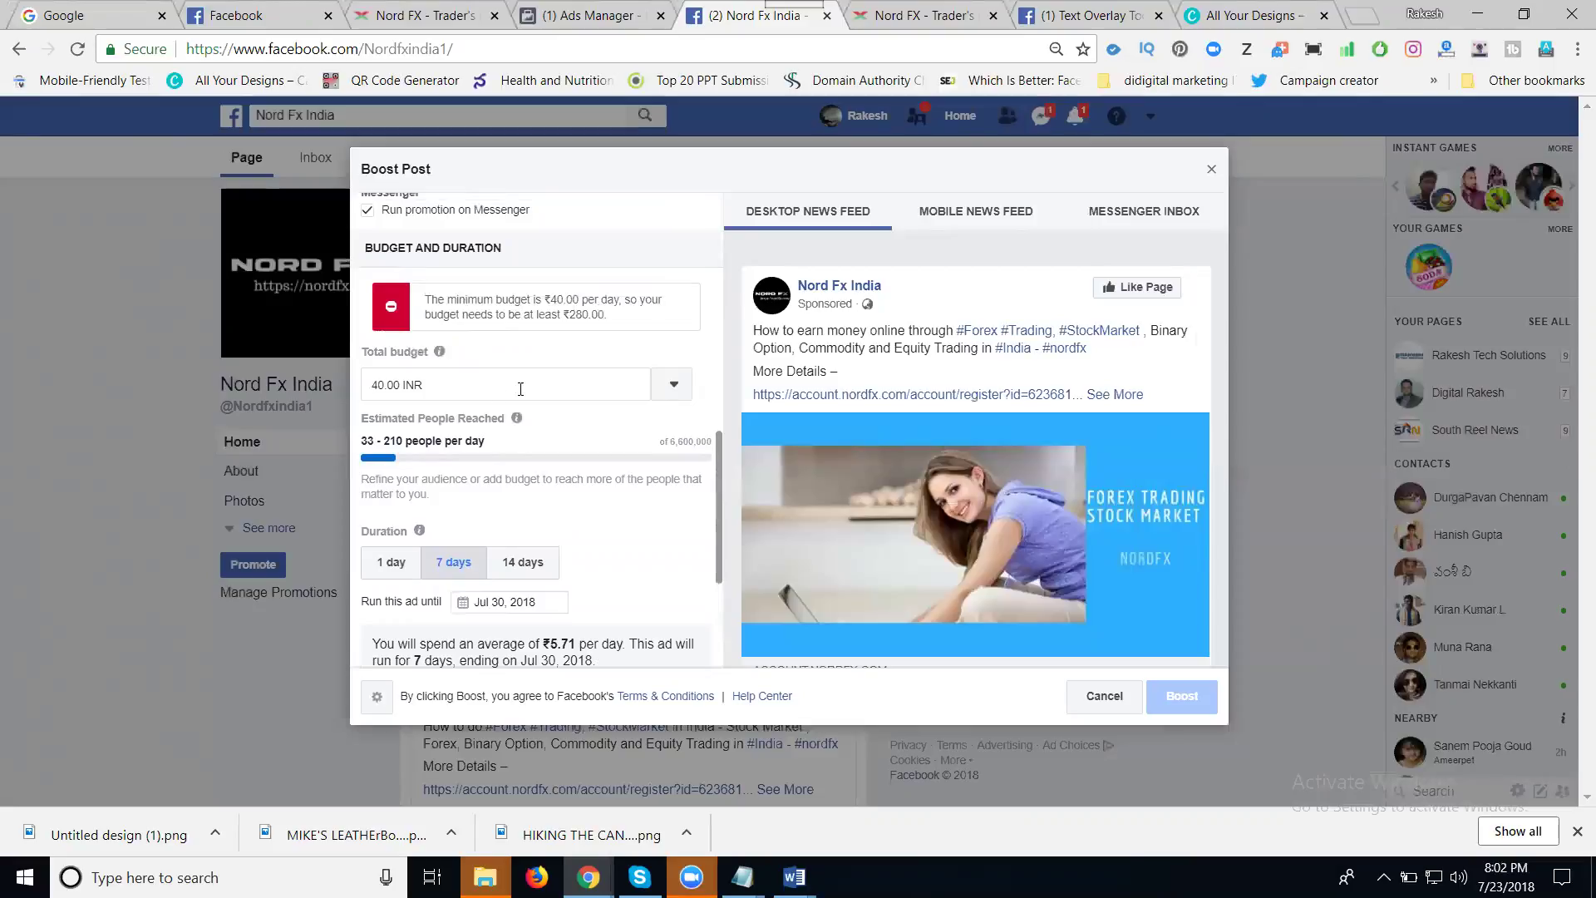
click(491, 386)
text(30)
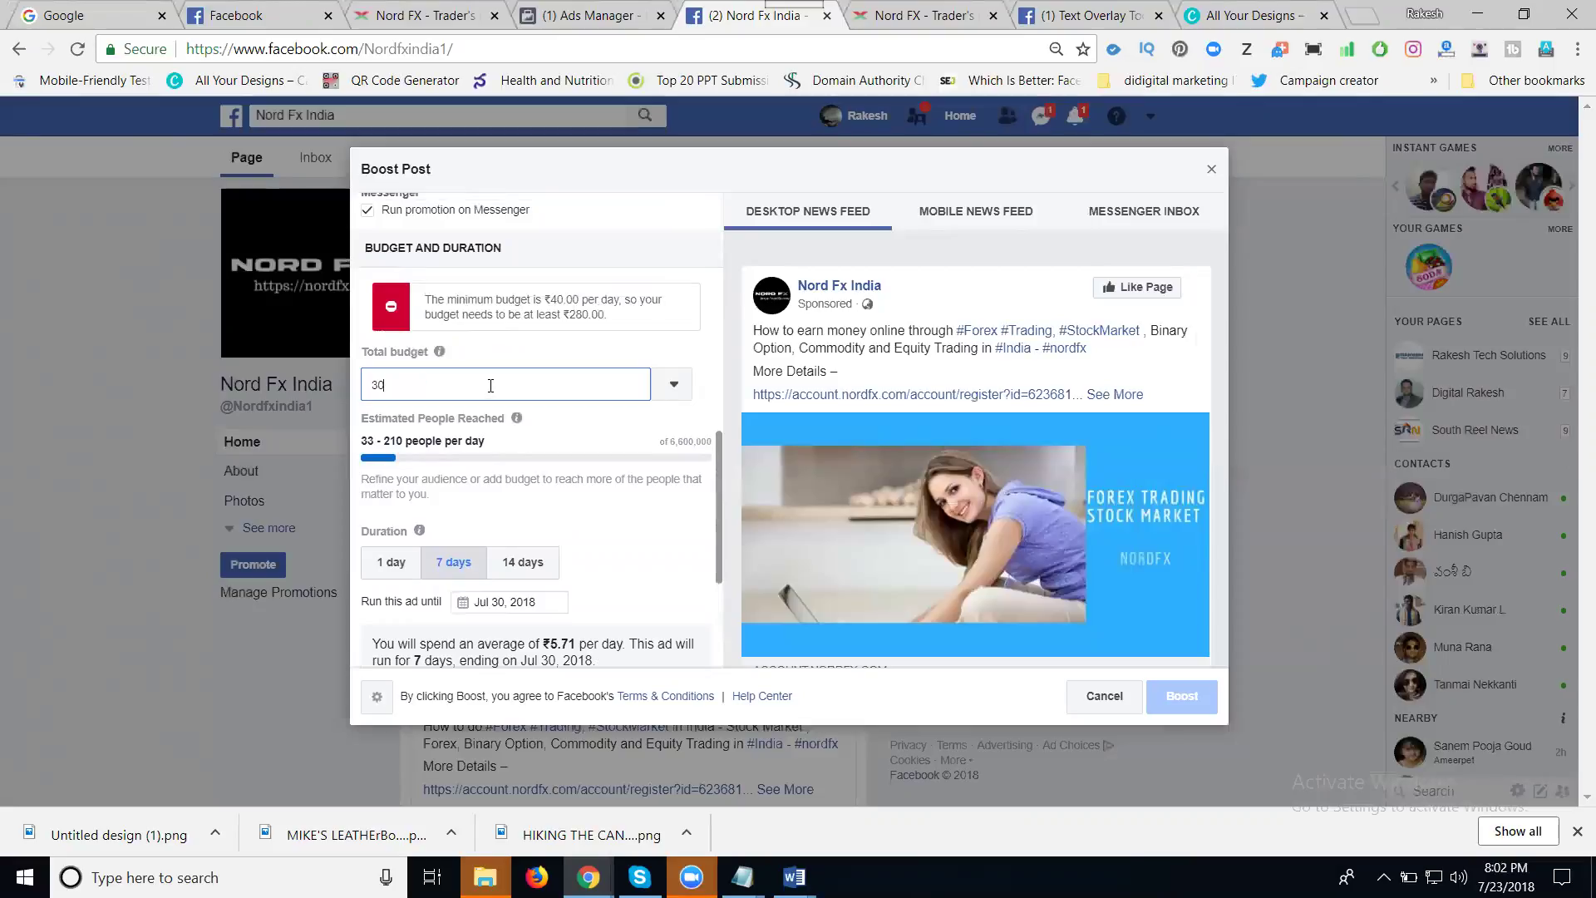
click(510, 360)
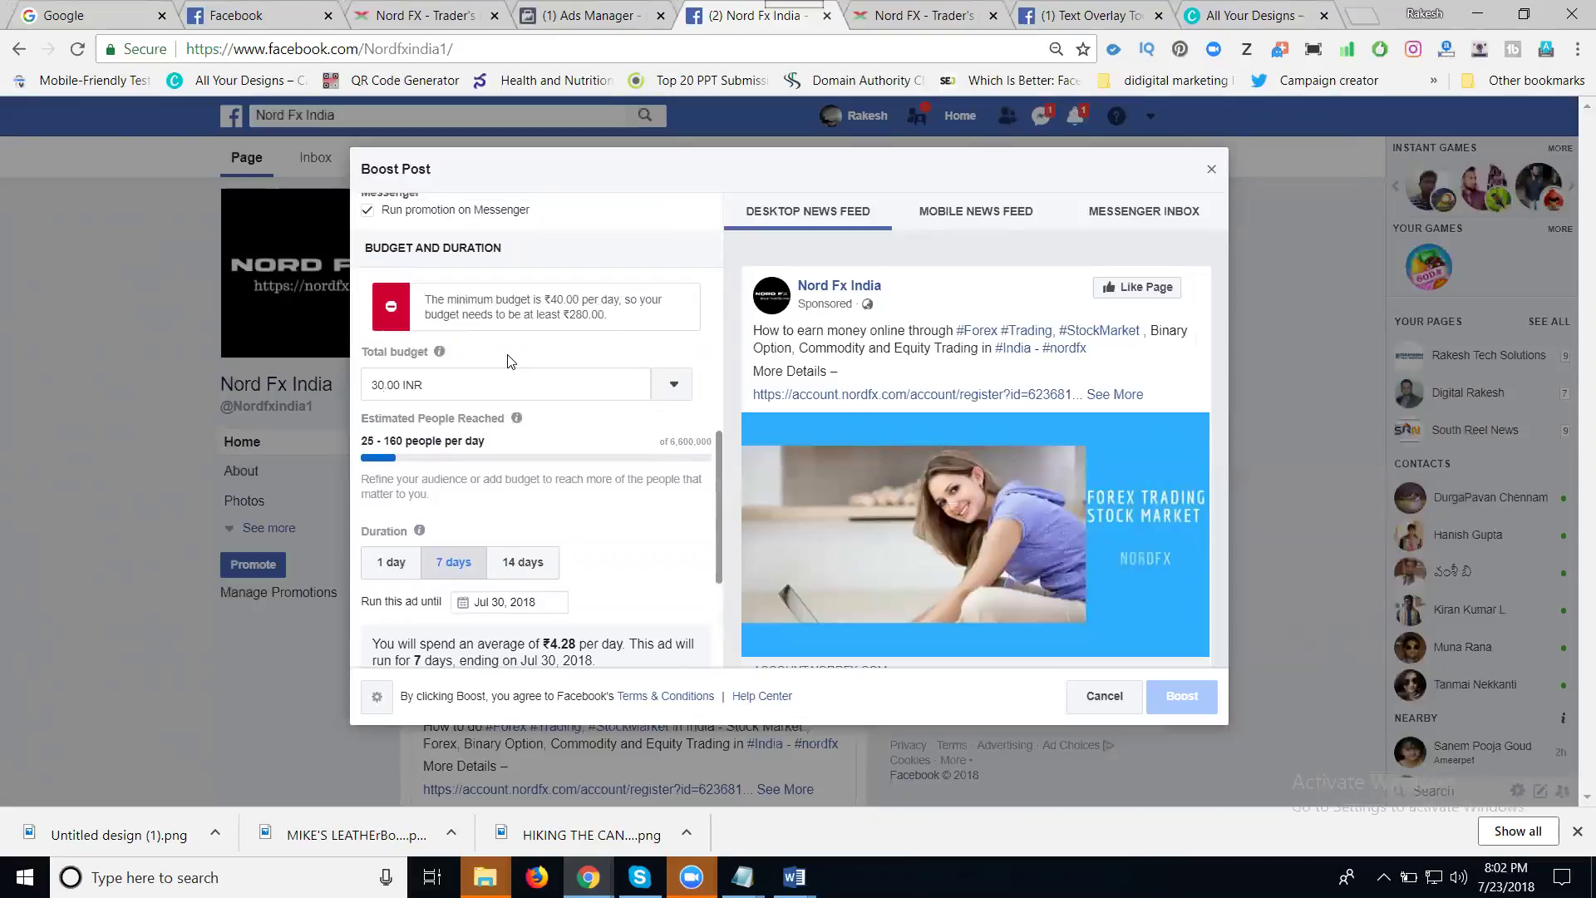
drag(513, 299, 588, 305)
click(461, 388)
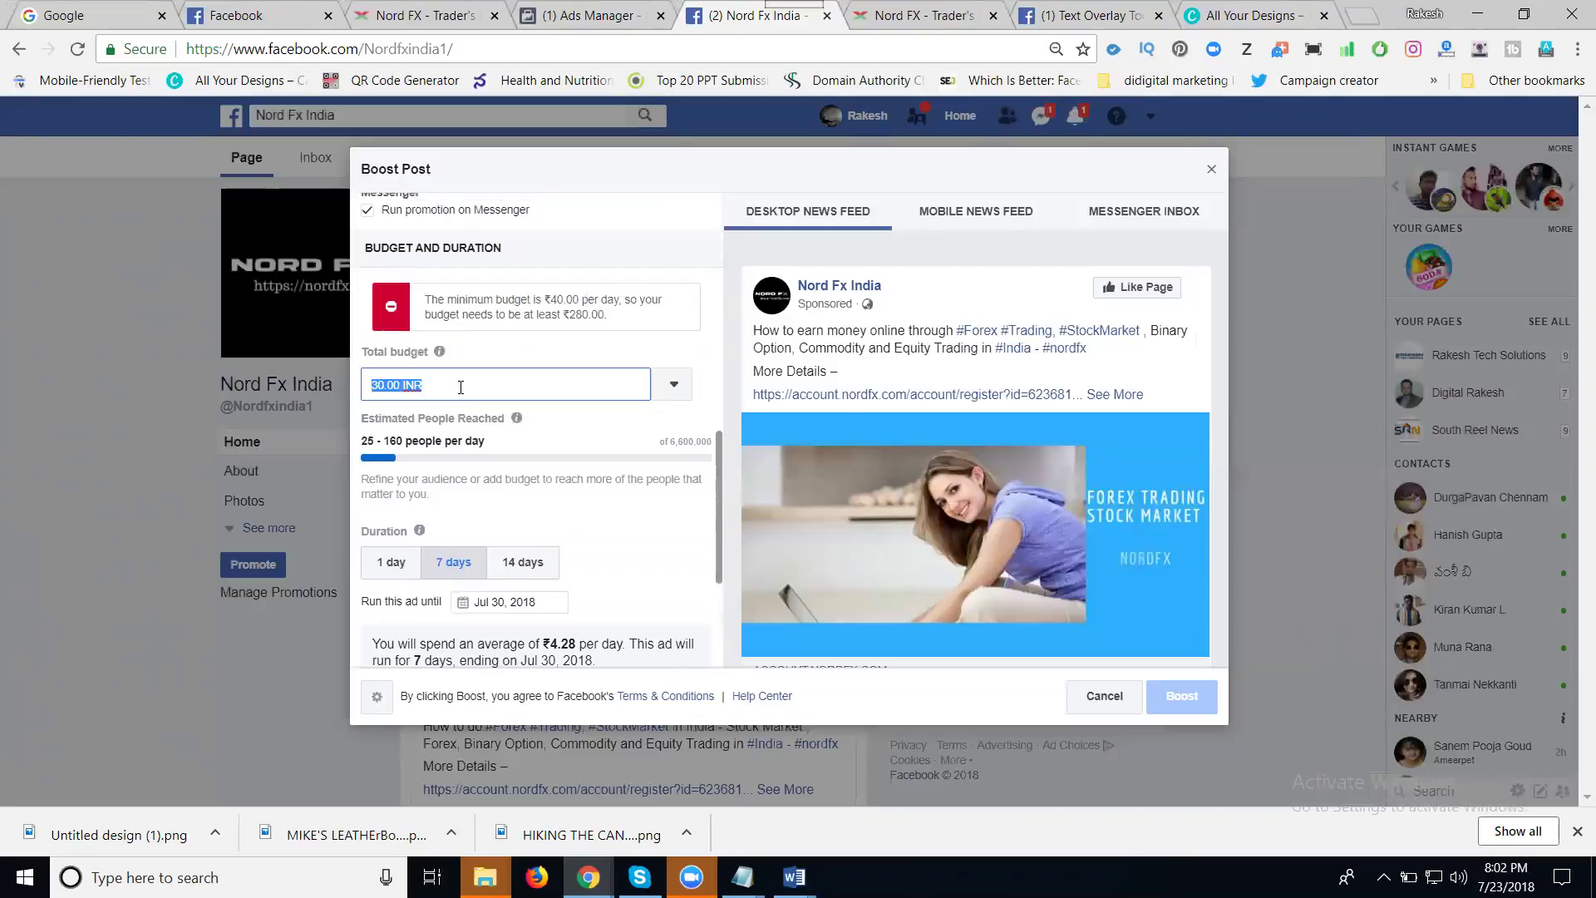
text(500)
click(439, 300)
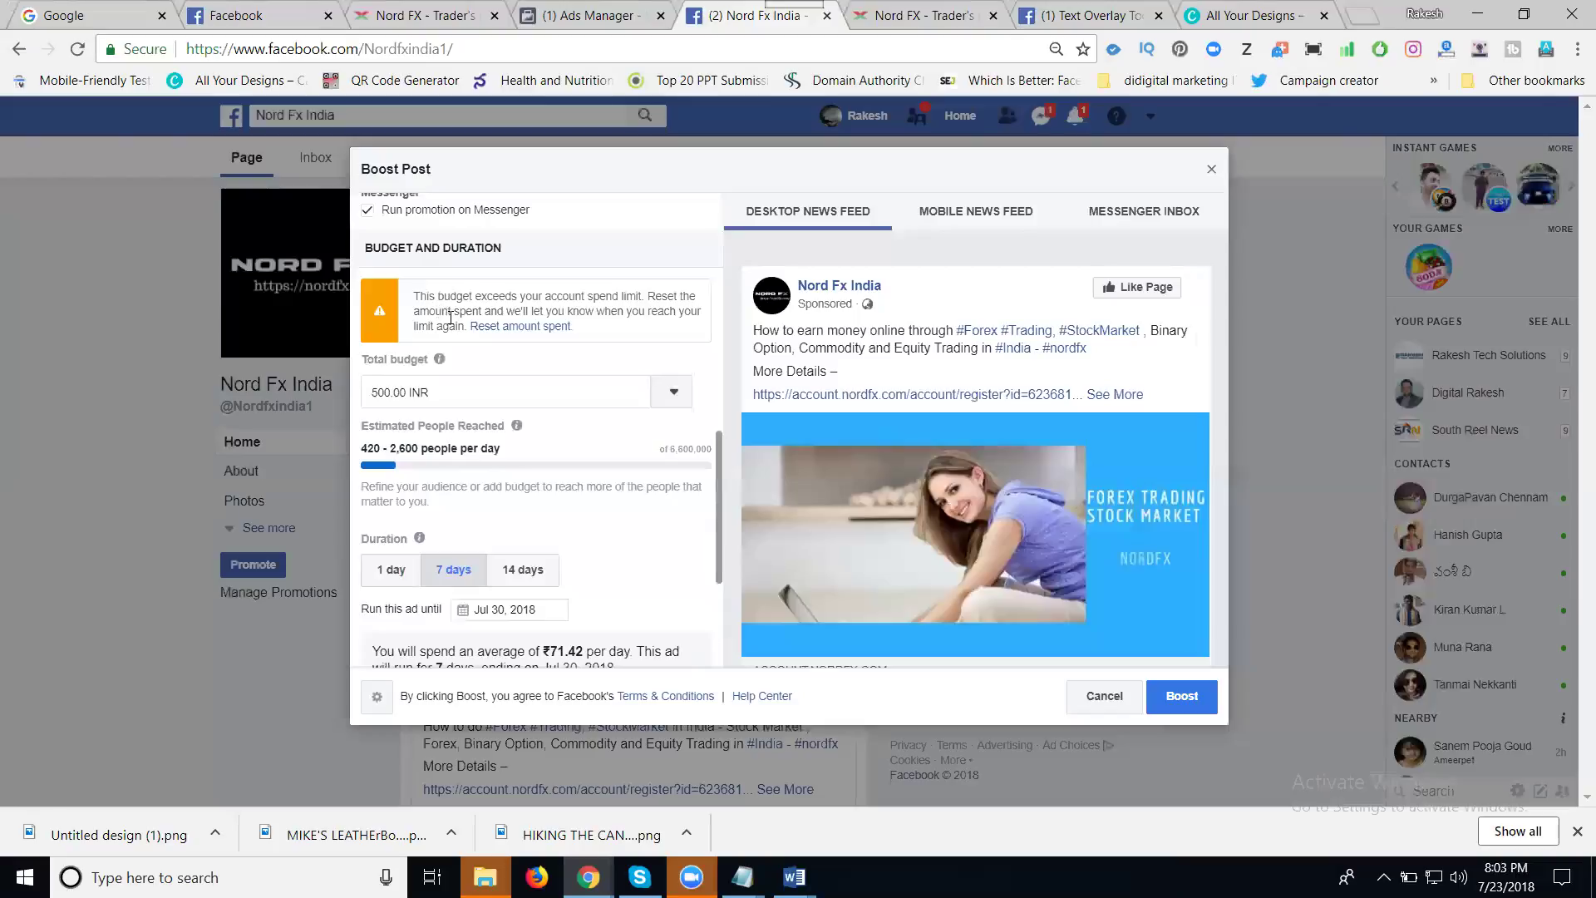
- Shorten the promotion to 1 day ending Jul 24 and submit the boost
scroll(416, 349, down, 3)
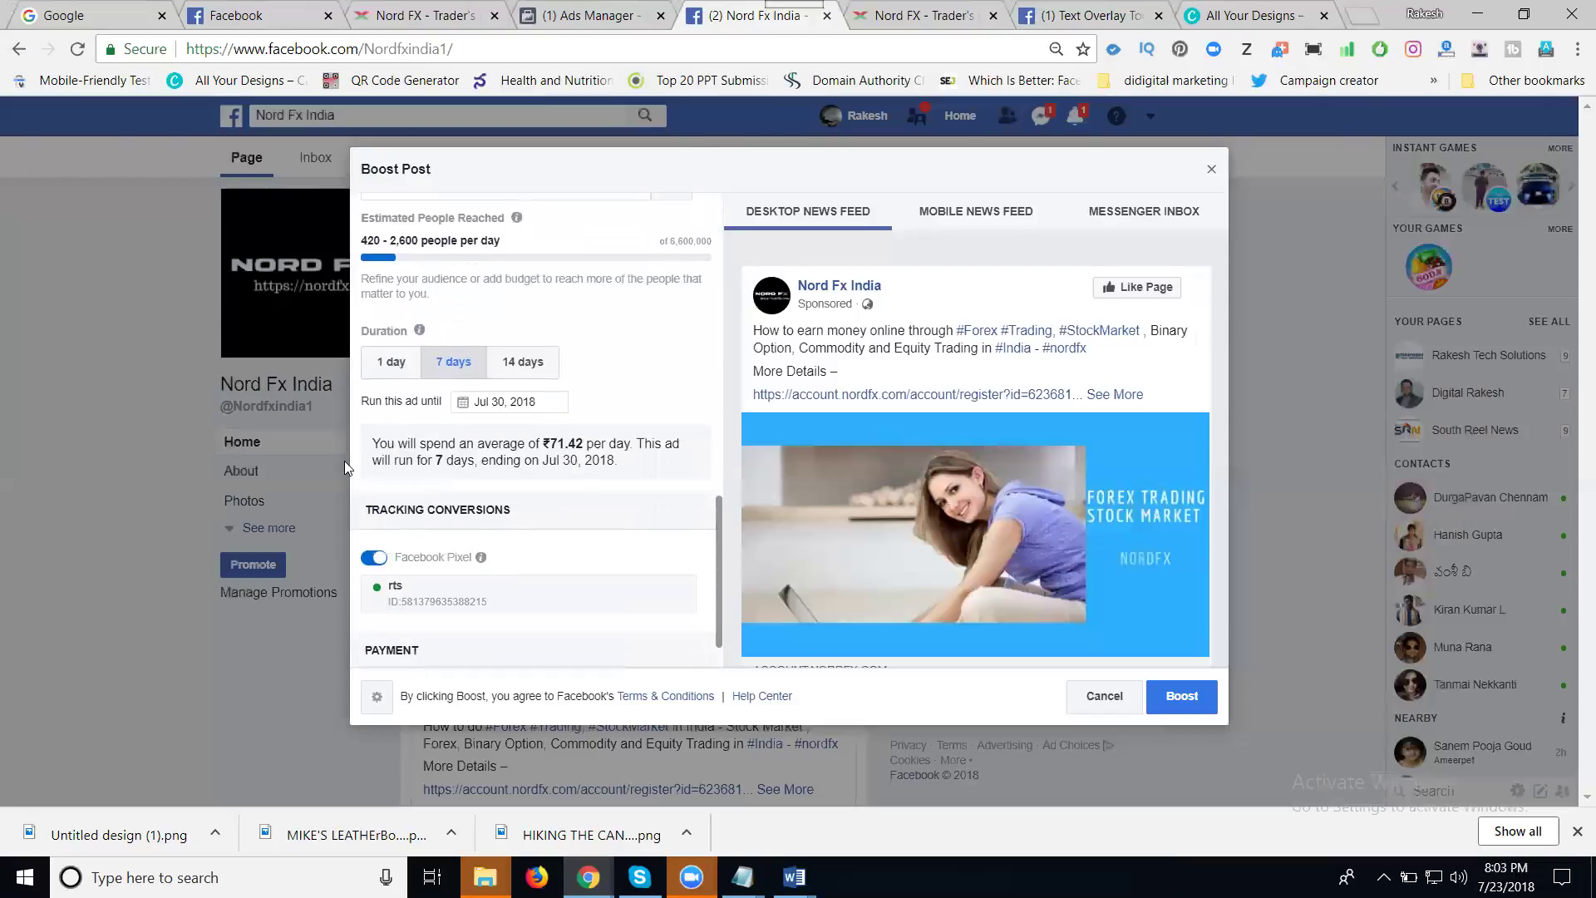
click(388, 361)
scroll(415, 400, up, 3)
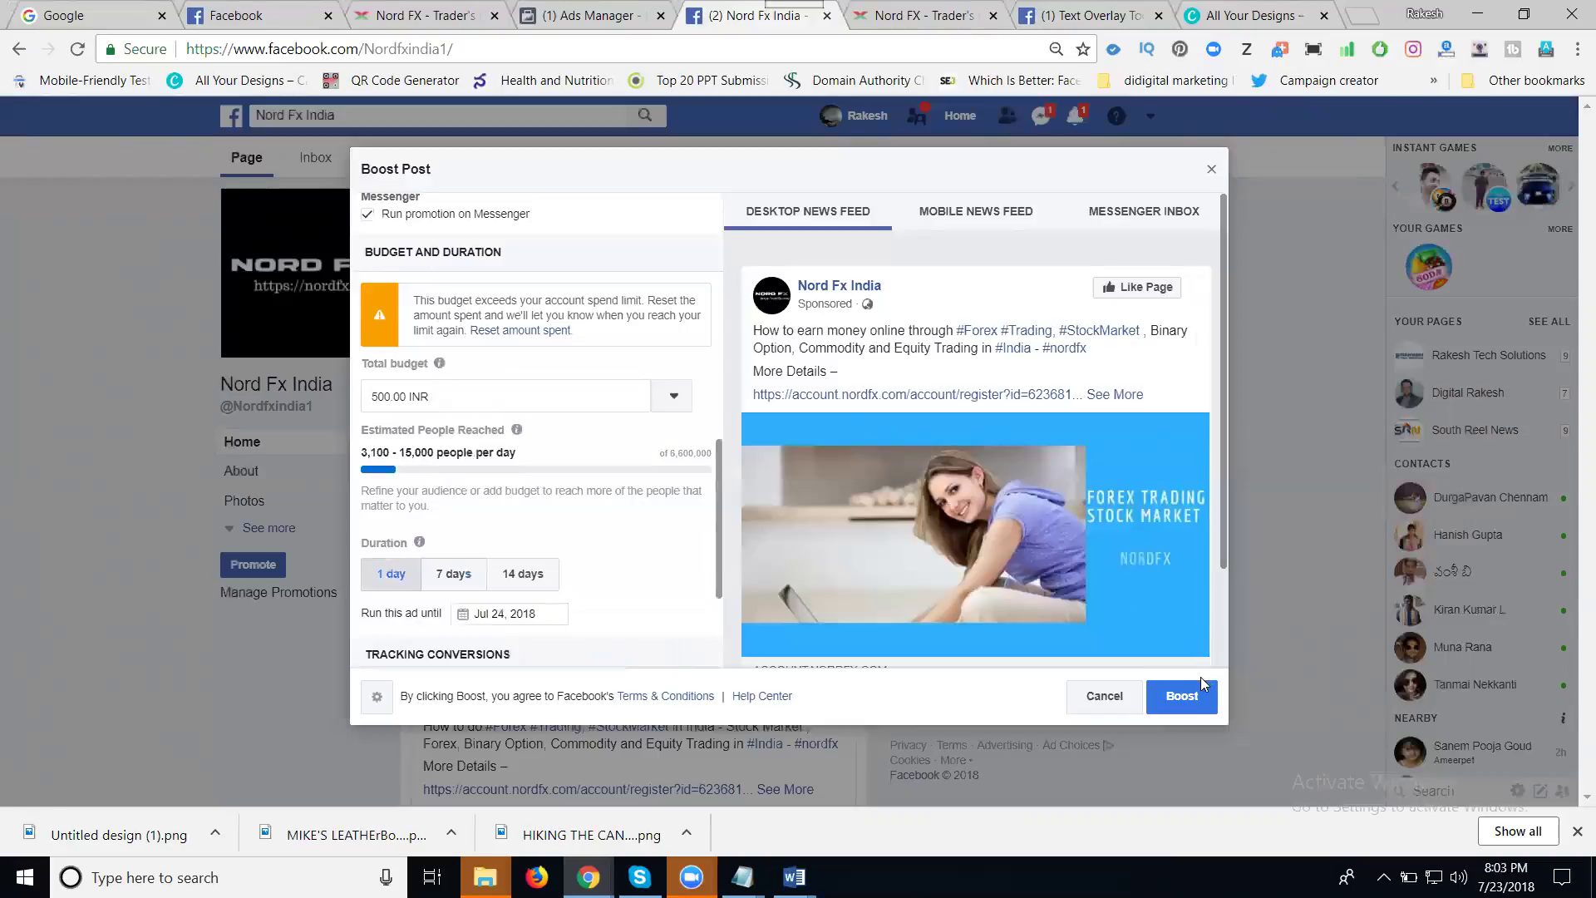
click(1189, 708)
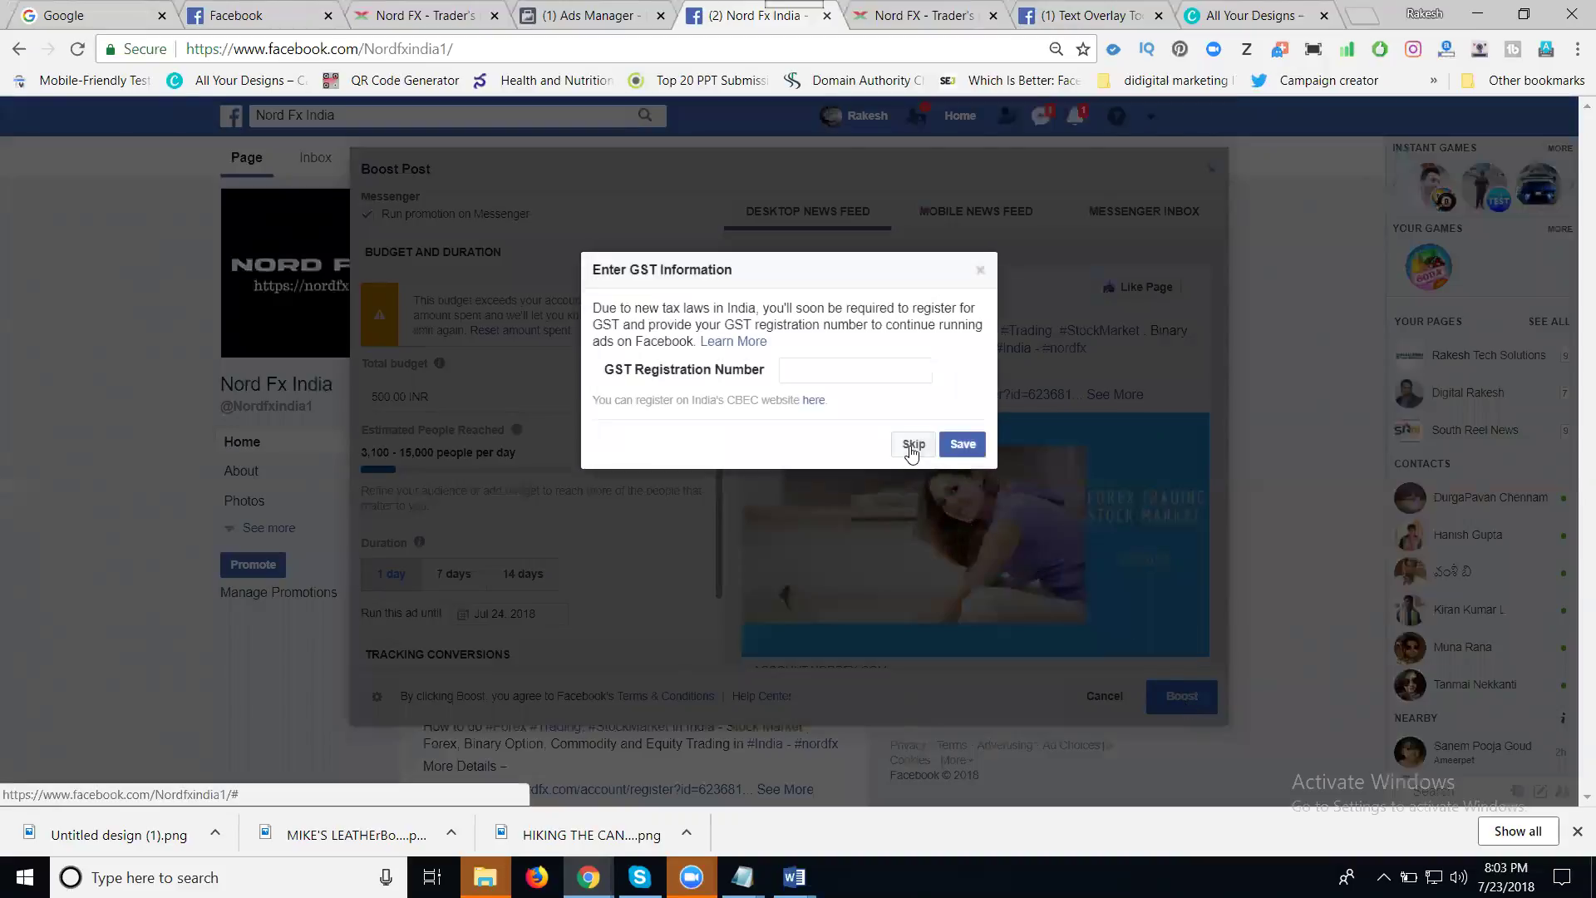
- Skip the GST information, confirm, and close the promotion results summary
click(913, 444)
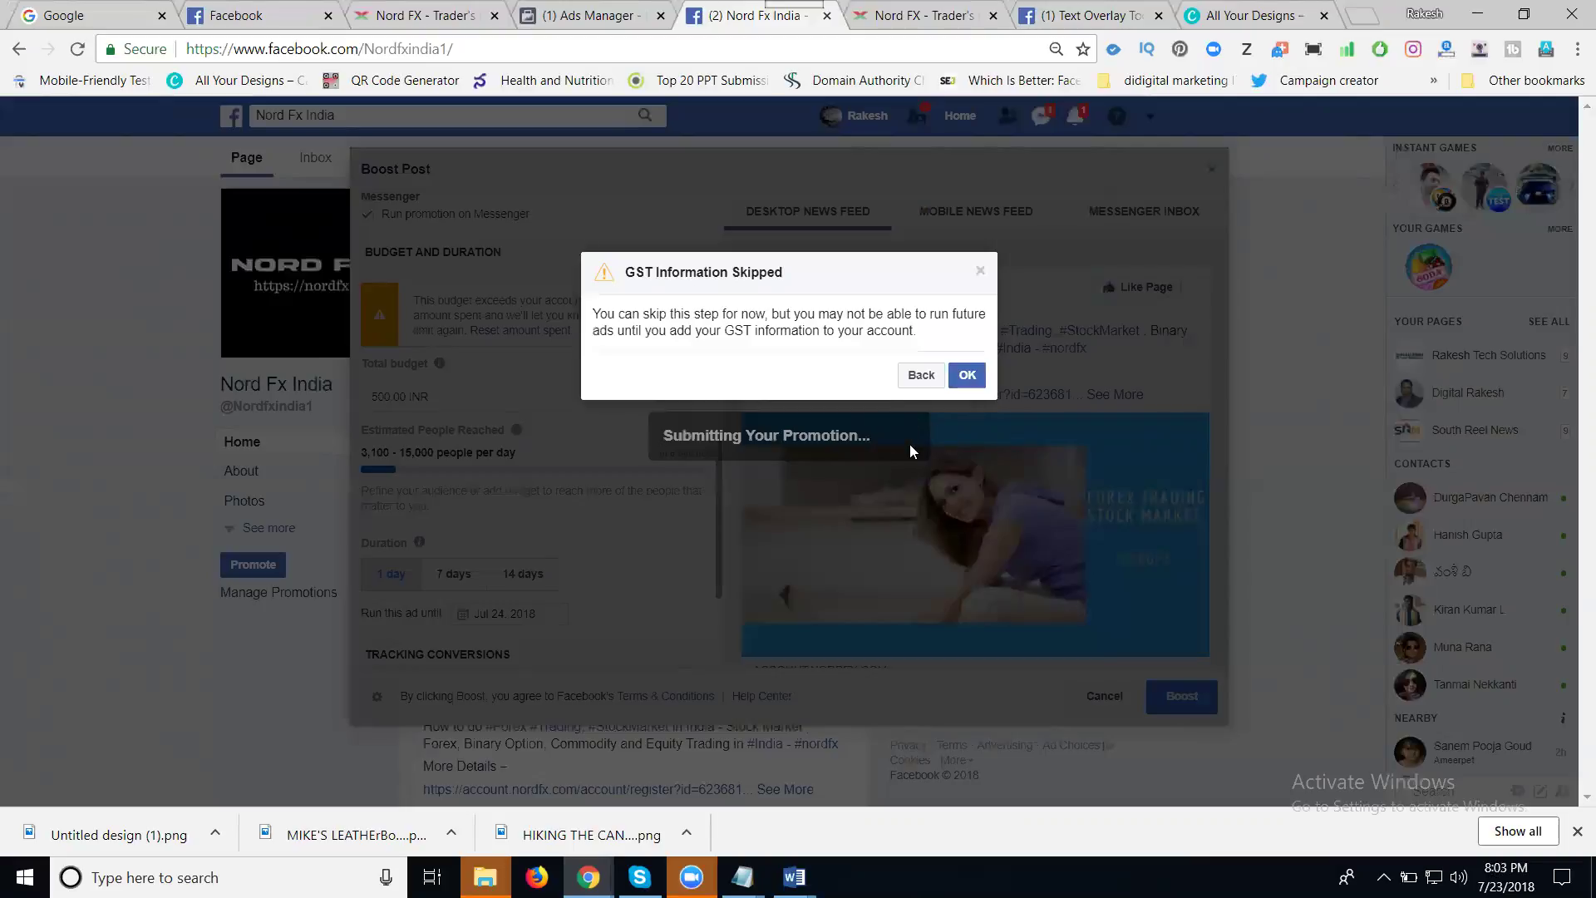
click(965, 379)
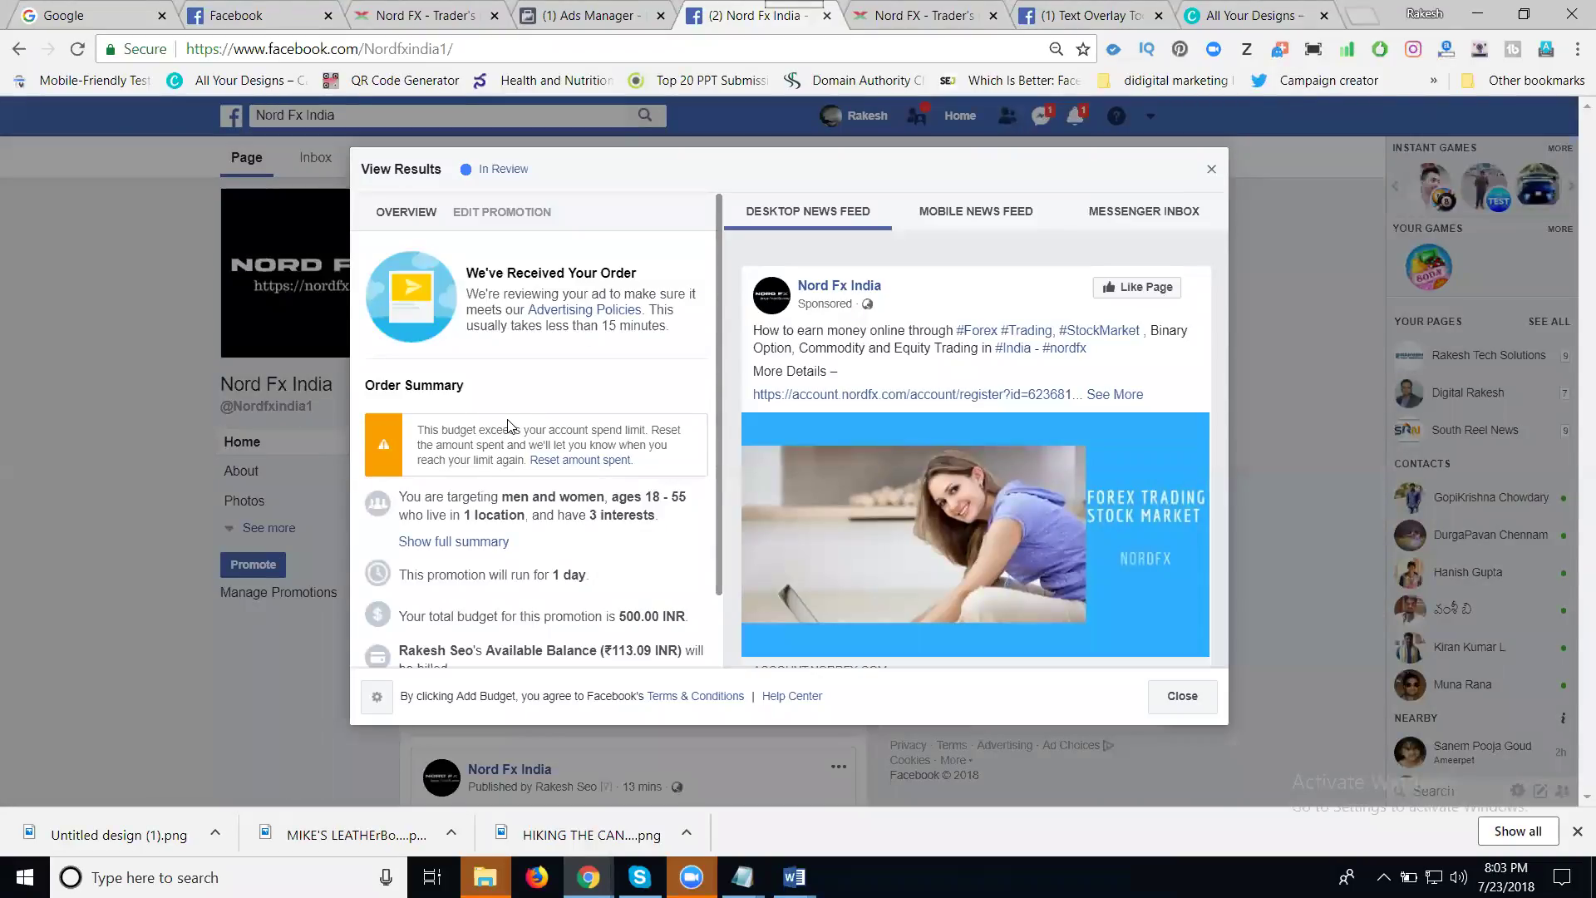
click(1178, 700)
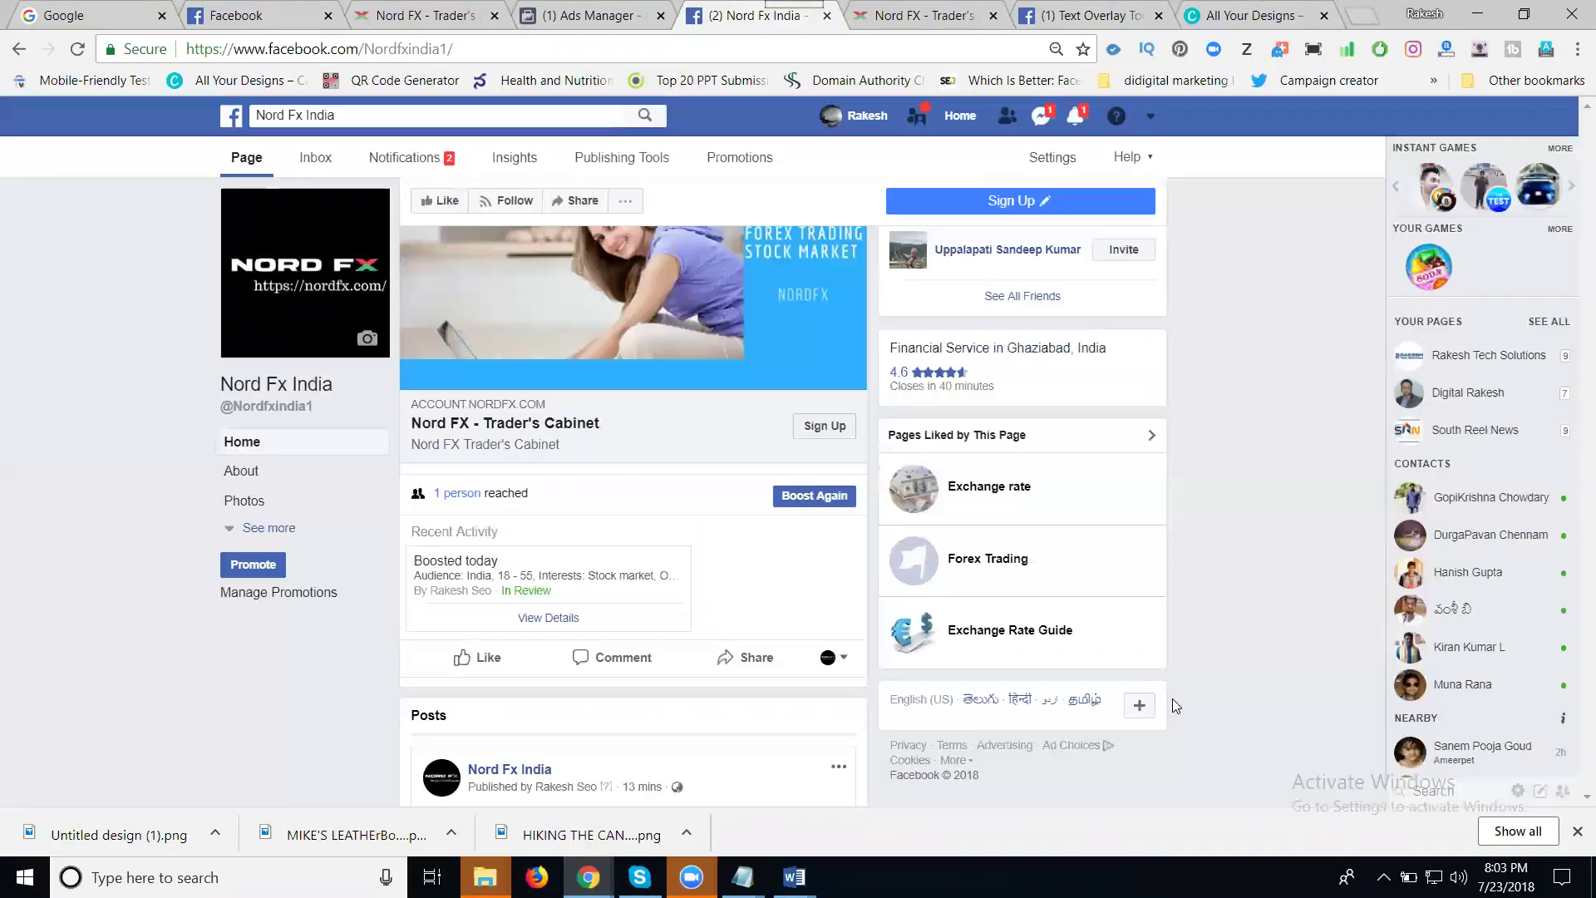